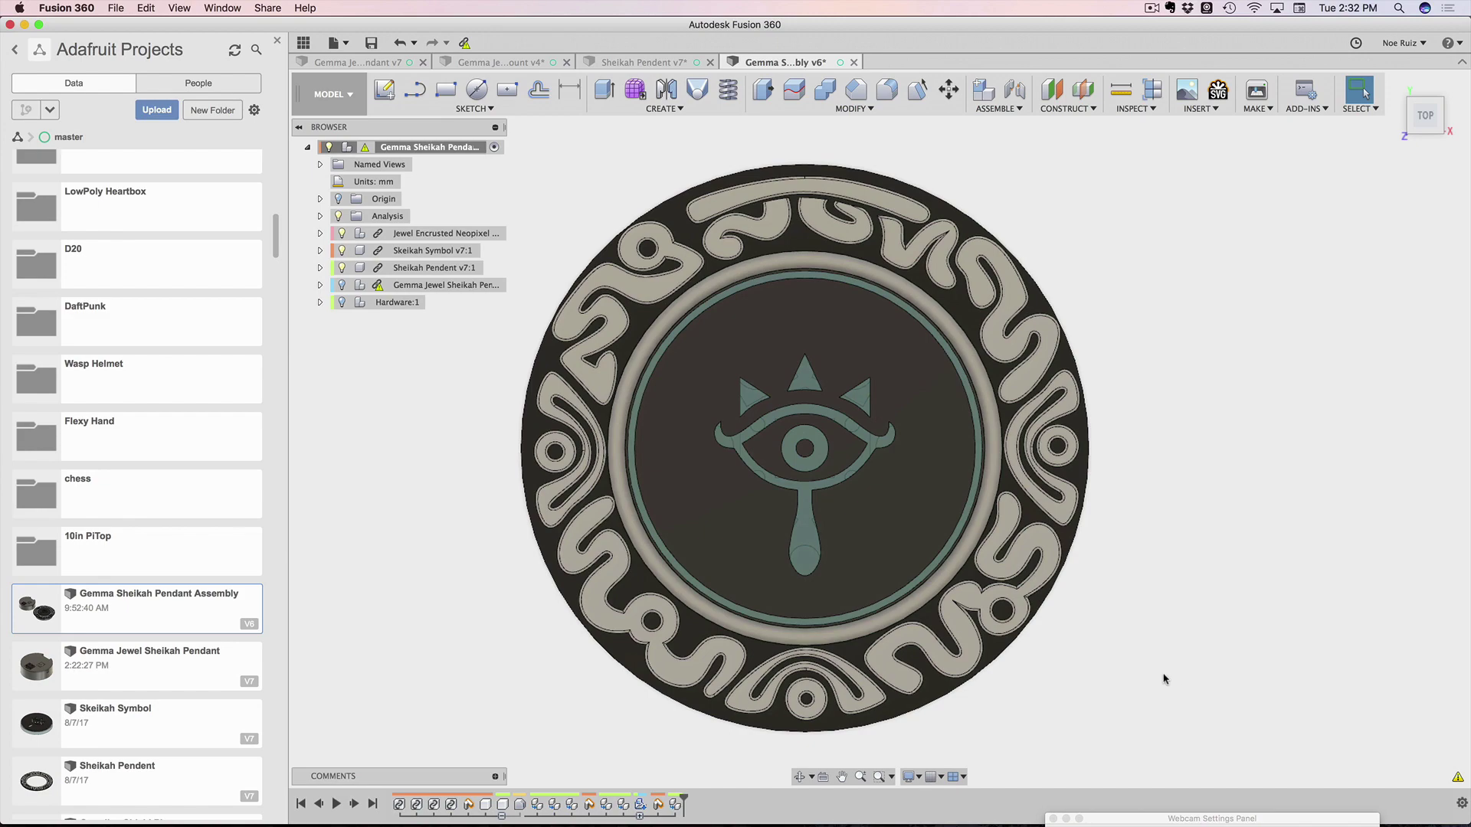
# Examine the Sheikah pendant assembly from above and at an angle, including the raised ring pattern and the central eye symbol
pyautogui.keyDown('shift'); pyautogui.moveTo(1163, 678); pyautogui.dragTo(1173, 220, button='middle'); pyautogui.keyUp('shift')
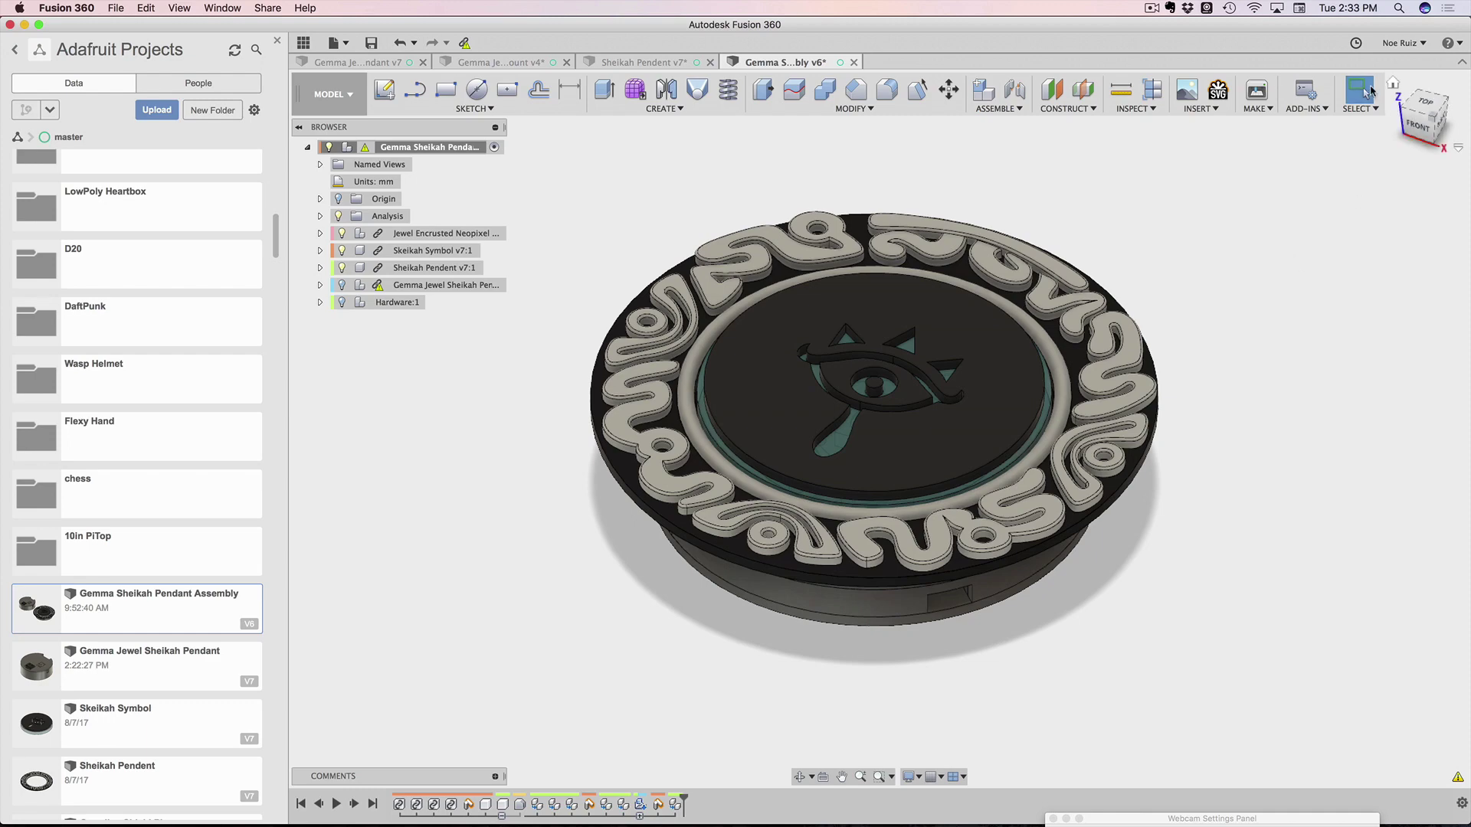
pyautogui.click(1428, 103)
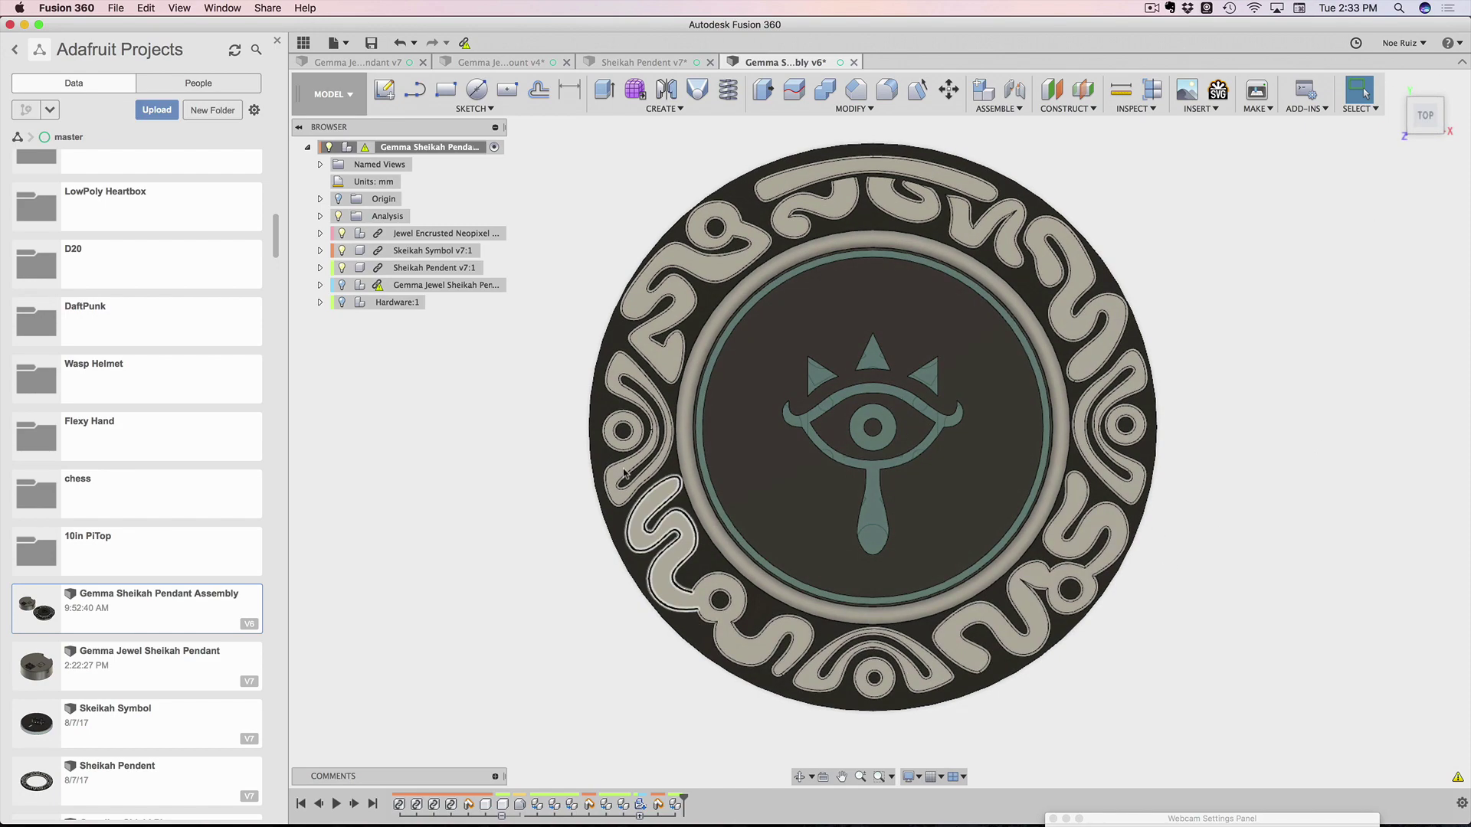
pyautogui.keyDown('shift'); pyautogui.moveTo(543, 553); pyautogui.dragTo(938, 535, button='middle'); pyautogui.keyUp('shift')
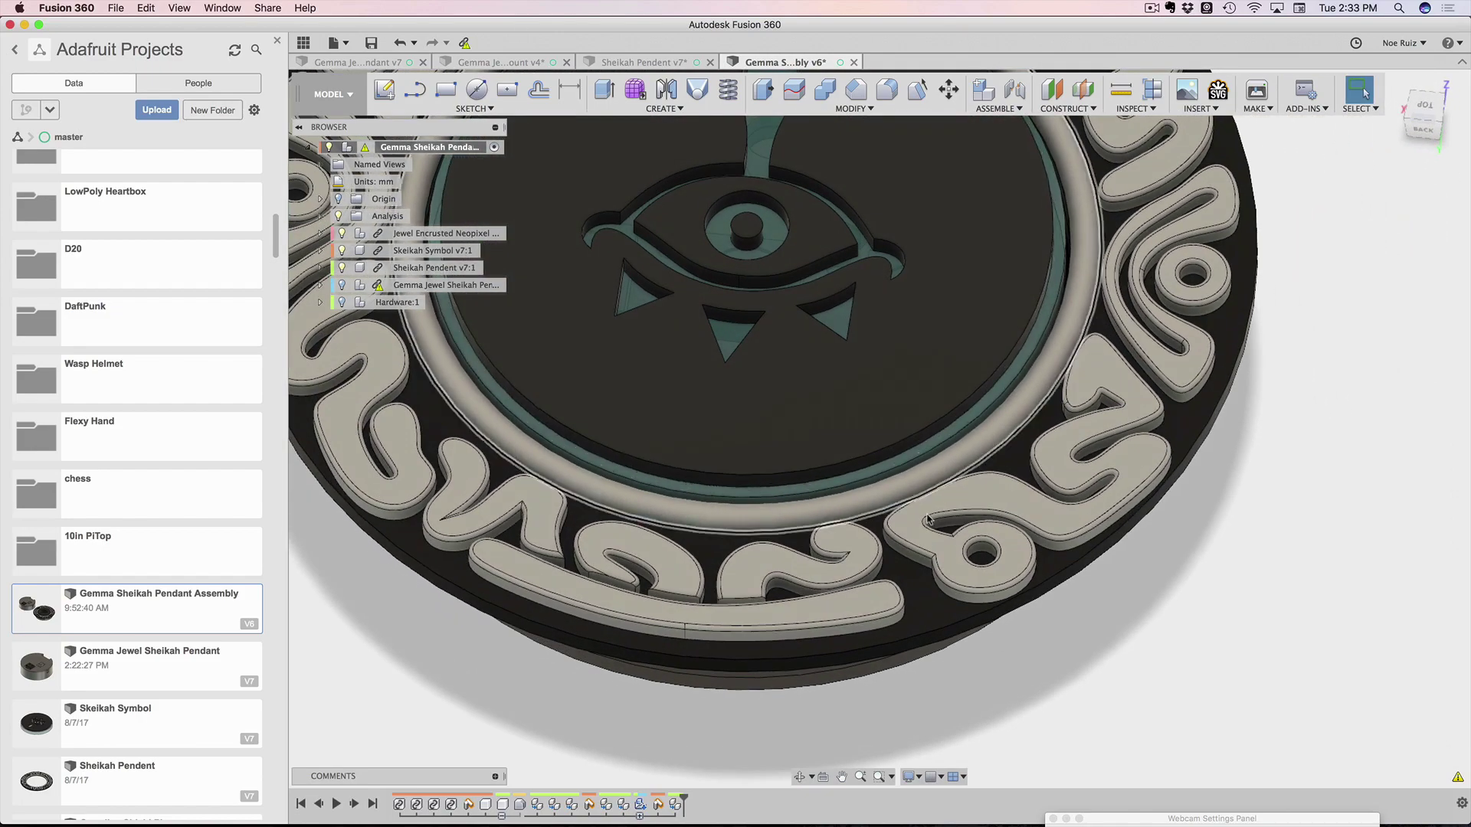
pyautogui.scroll(8, 948, 535)
pyautogui.scroll(-10, 974, 536)
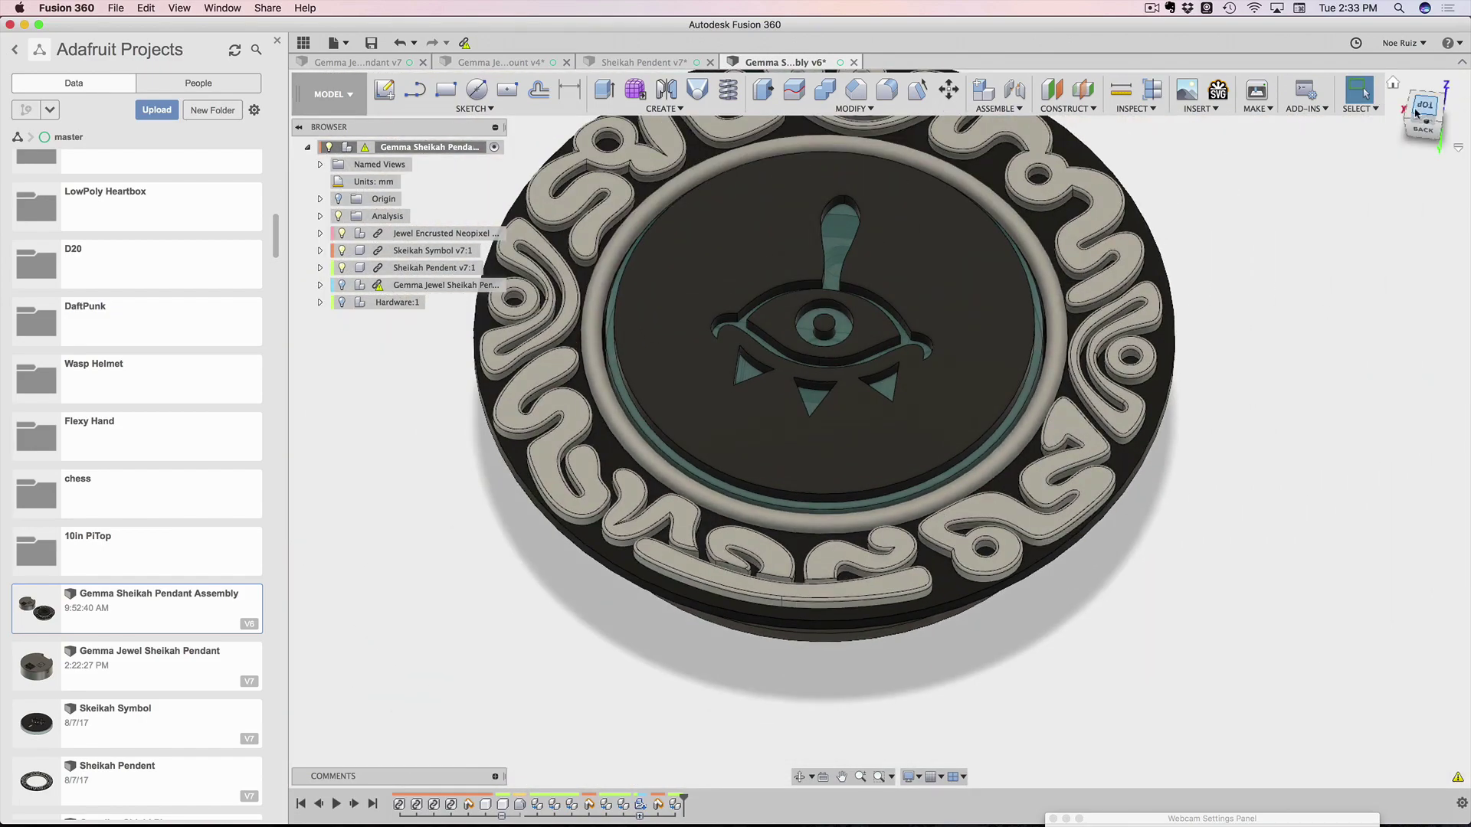
pyautogui.click(1416, 111)
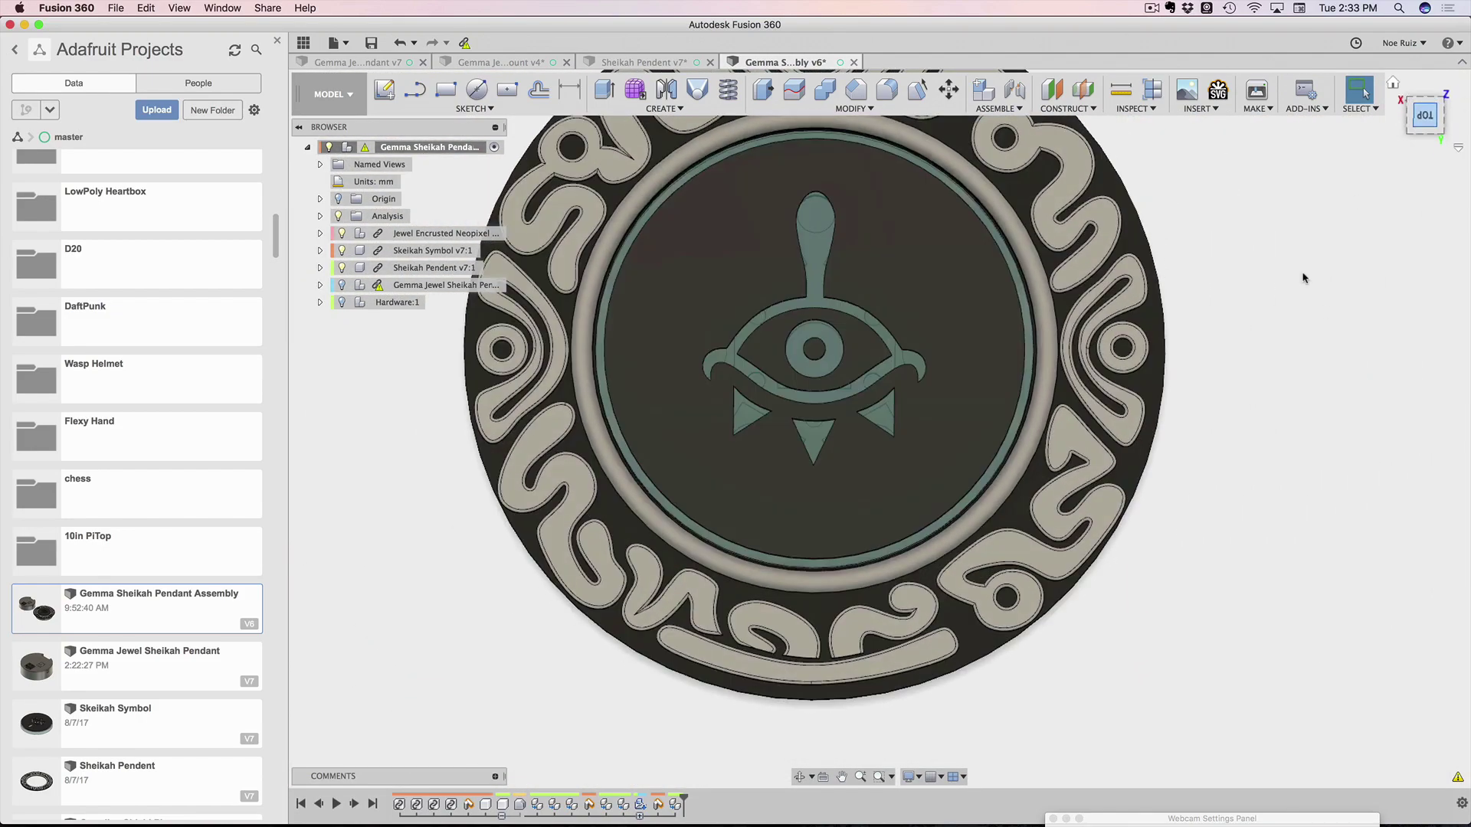
pyautogui.scroll(5, 1139, 534)
pyautogui.scroll(-5, 942, 575)
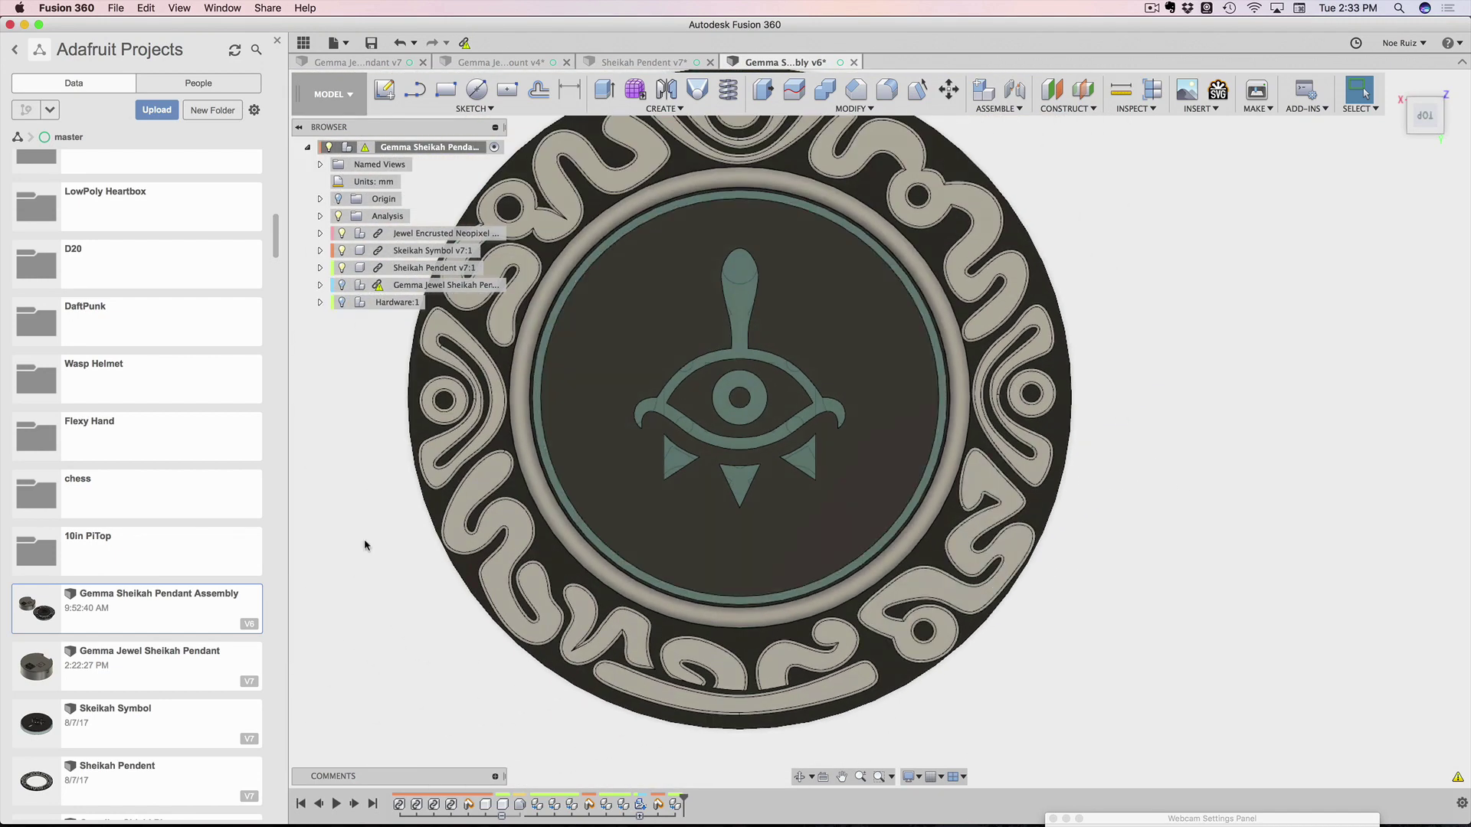
pyautogui.moveTo(364, 539); pyautogui.dragTo(527, 613, button='middle')
pyautogui.scroll(5, 565, 531)
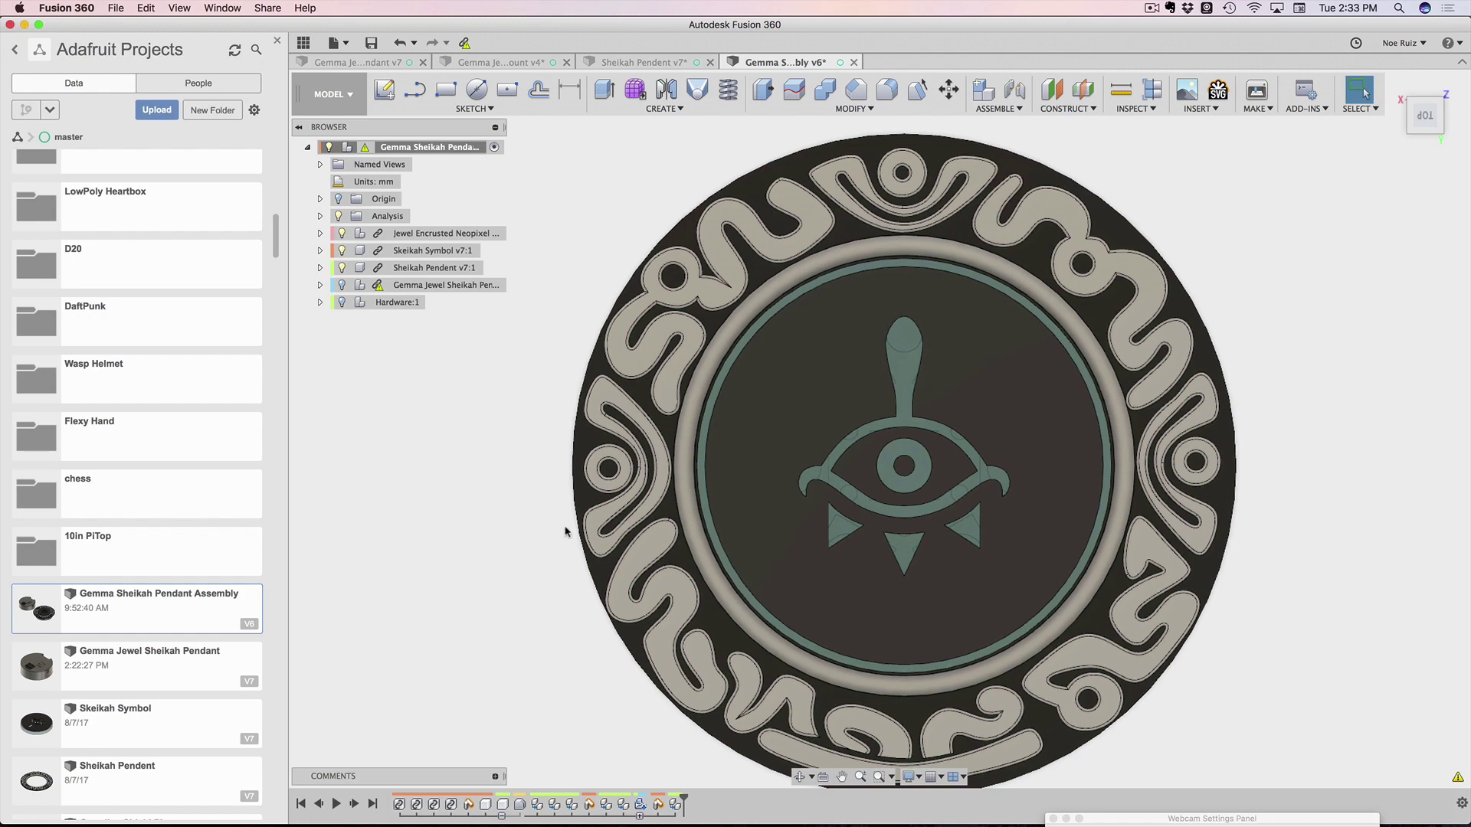
pyautogui.scroll(-4, 579, 475)
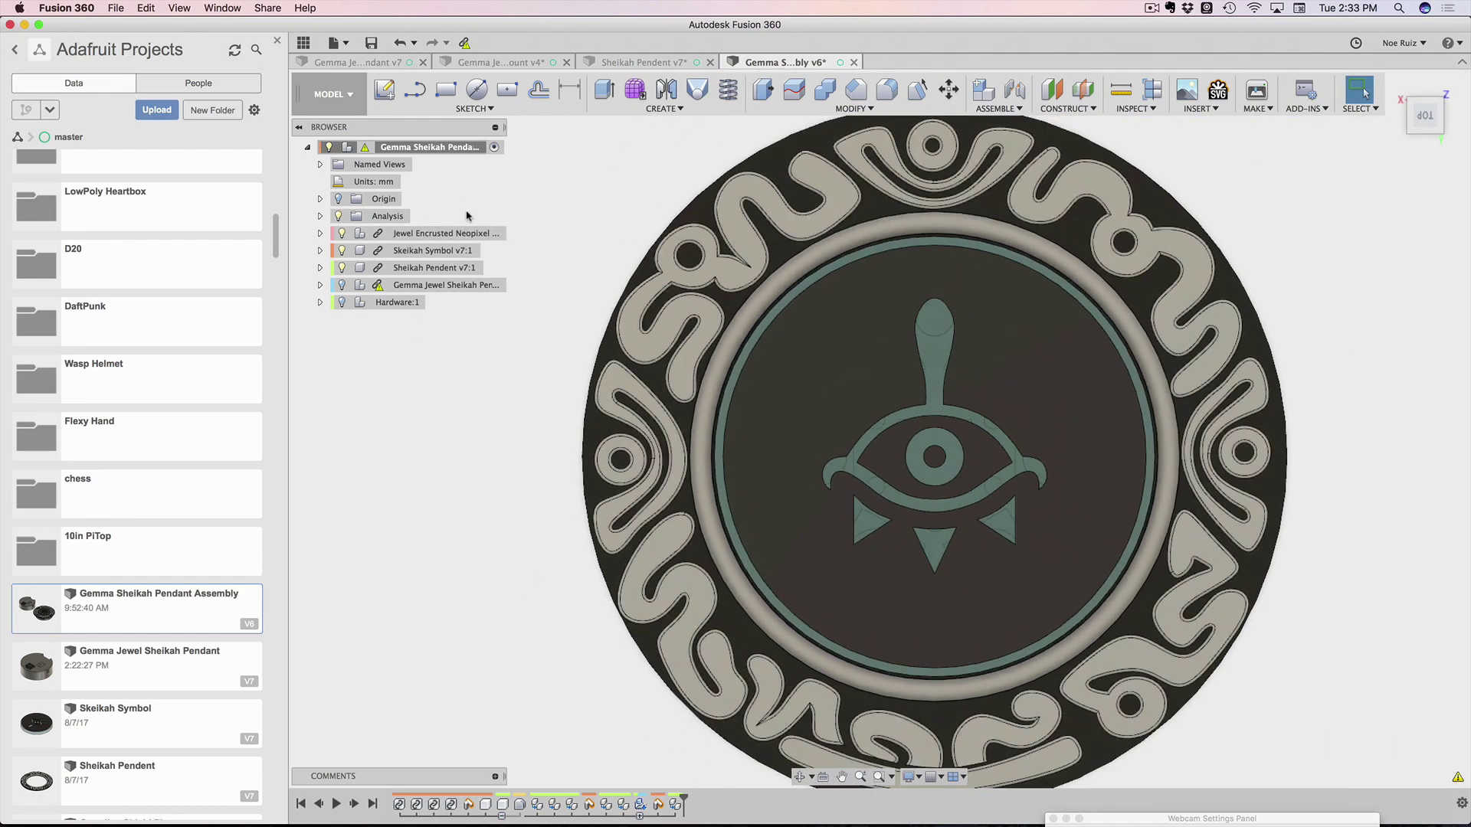
pyautogui.click(489, 110)
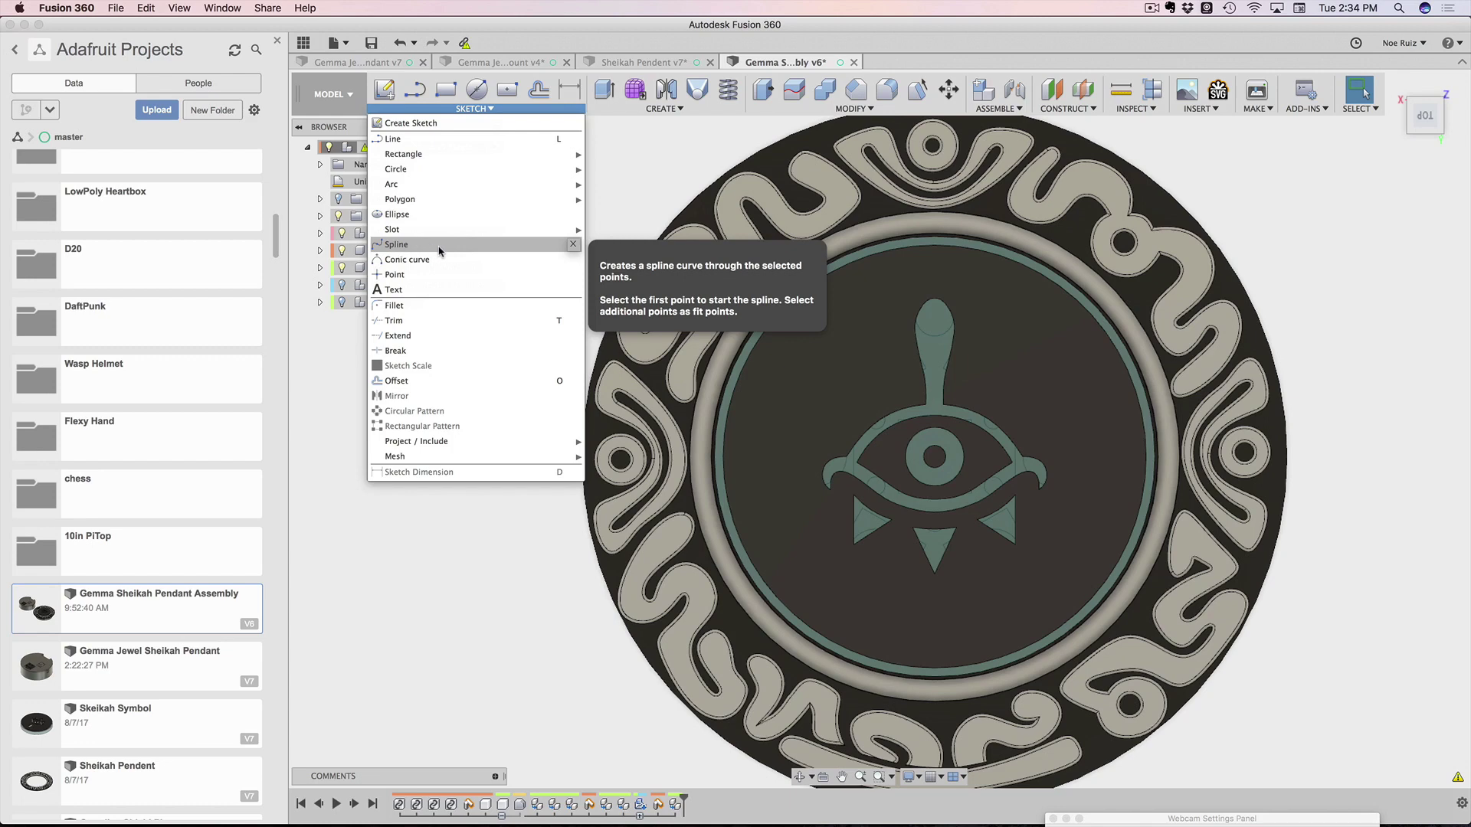
pyautogui.moveTo(536, 229)
pyautogui.click(651, 186)
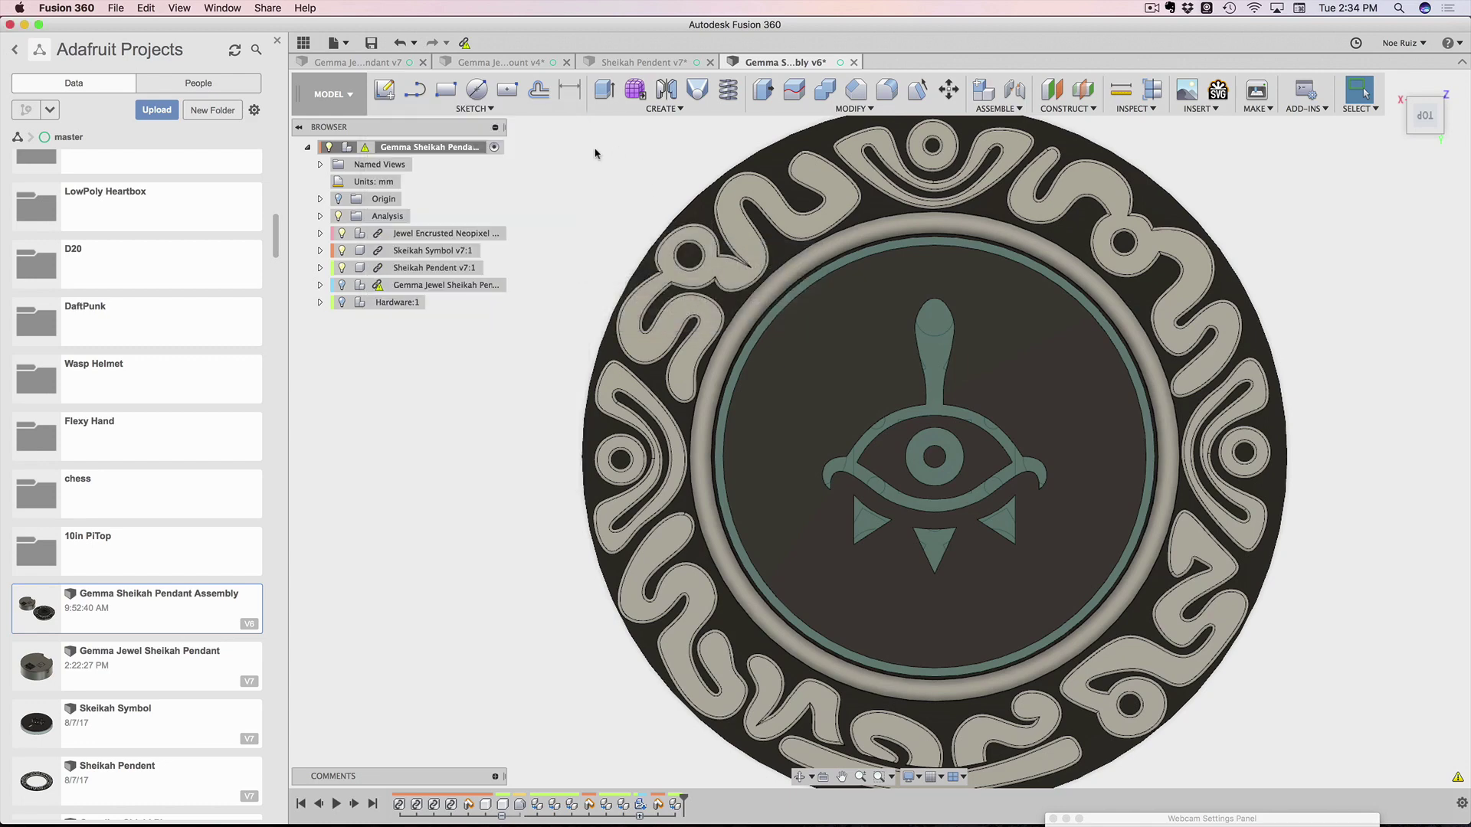
# Switch to the Sheikah Pendent design and hide its bodies to expose the reference canvas
pyautogui.click(644, 62)
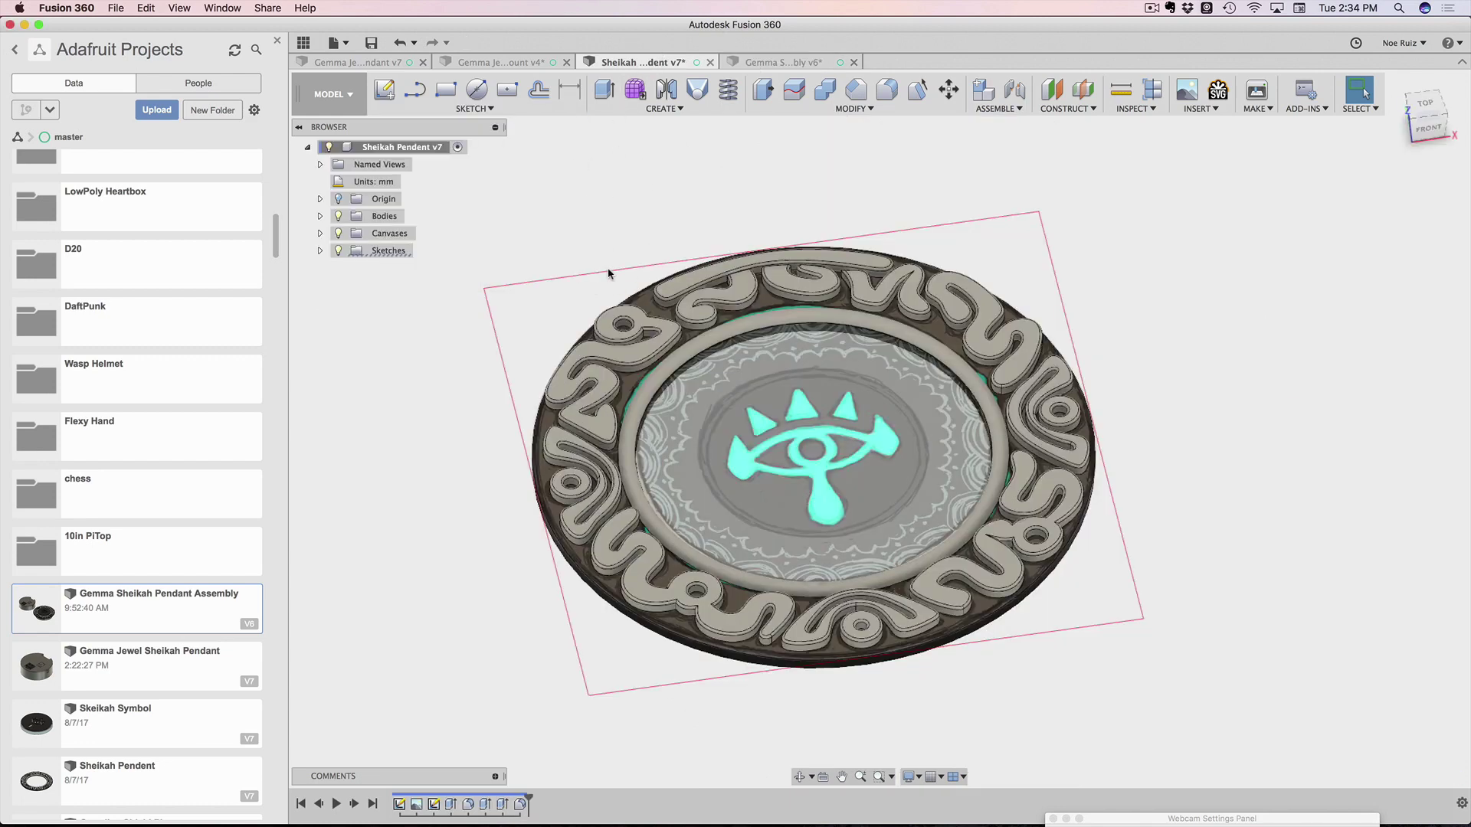
pyautogui.click(1424, 104)
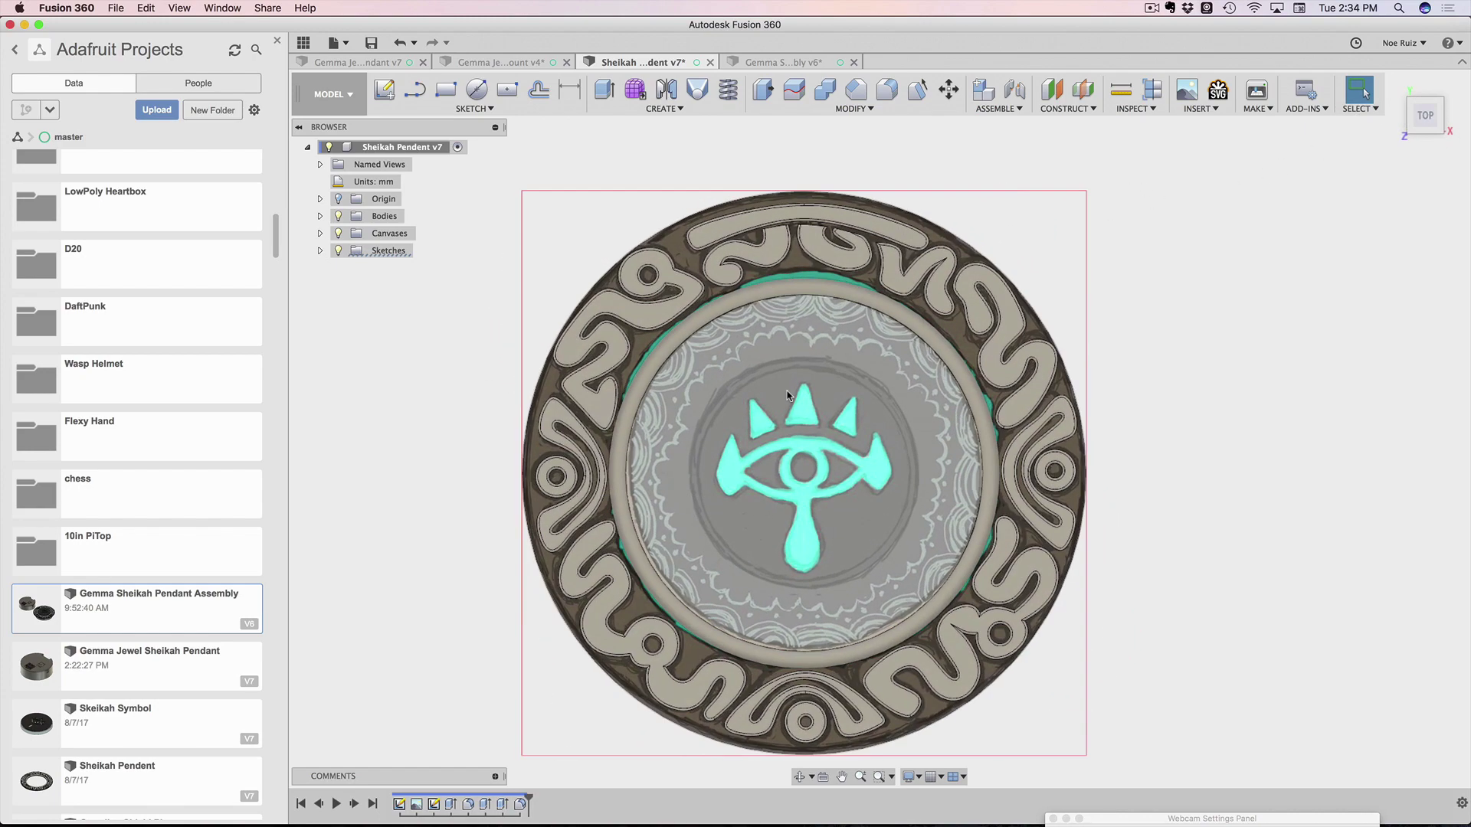
pyautogui.scroll(-3, 665, 374)
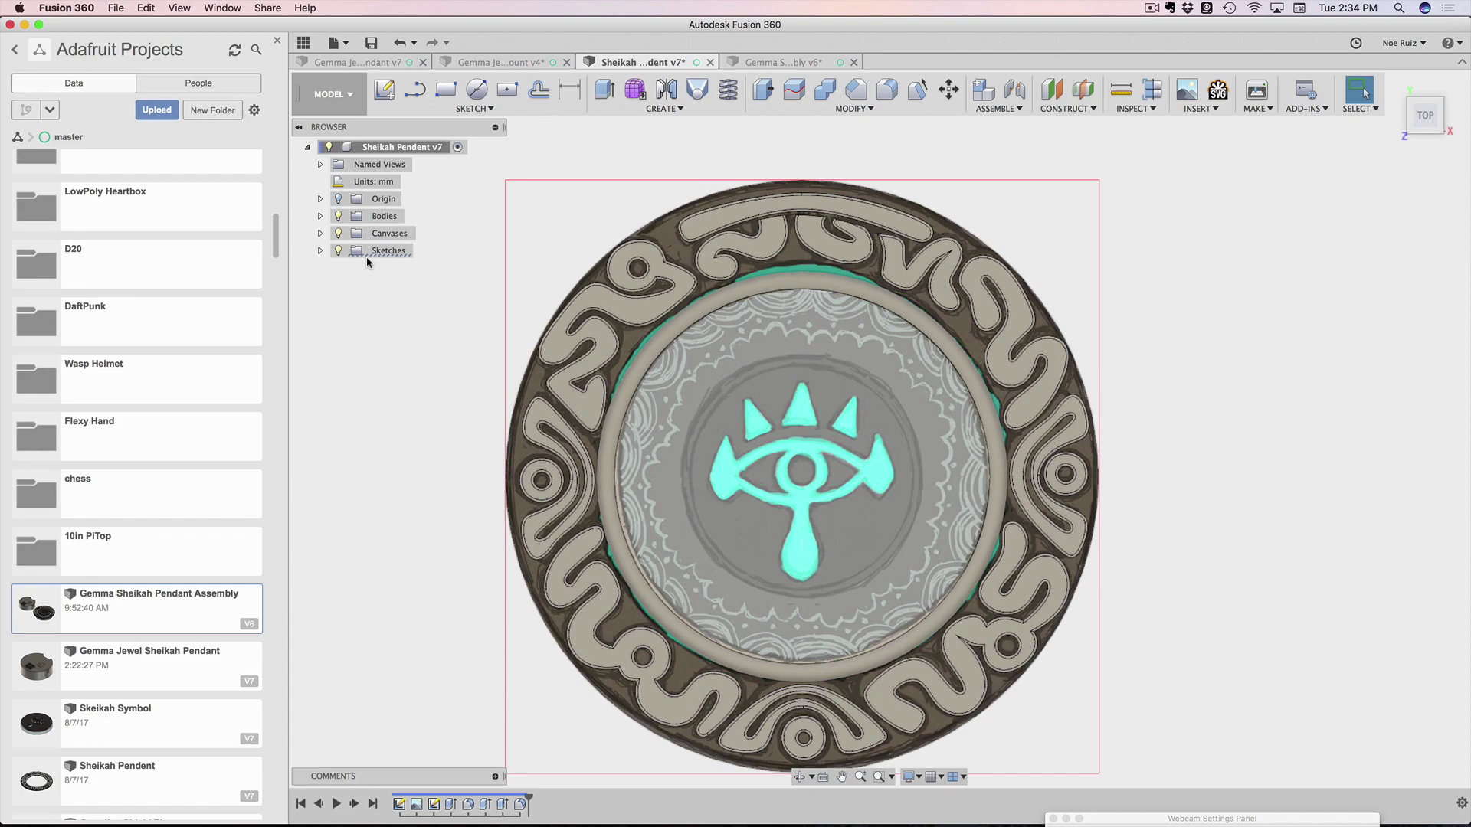
pyautogui.click(338, 216)
pyautogui.scroll(3, 488, 373)
pyautogui.scroll(-2, 476, 387)
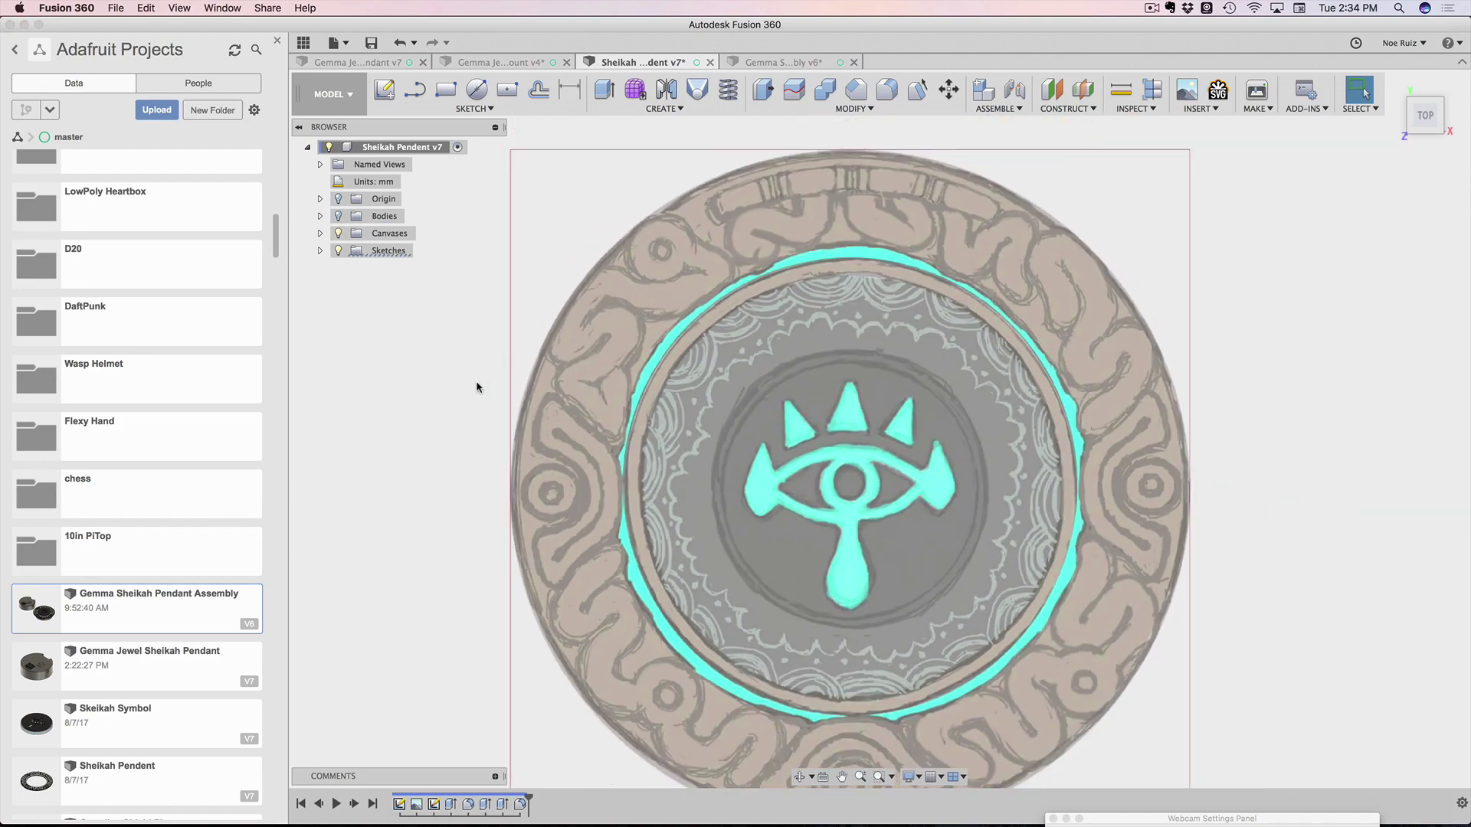
# Examine the reference canvas of the pendant, from the whole disc to the curled engravings around the outer ring
pyautogui.keyDown('shift'); pyautogui.moveTo(450, 493); pyautogui.dragTo(415, 438, button='middle'); pyautogui.keyUp('shift')
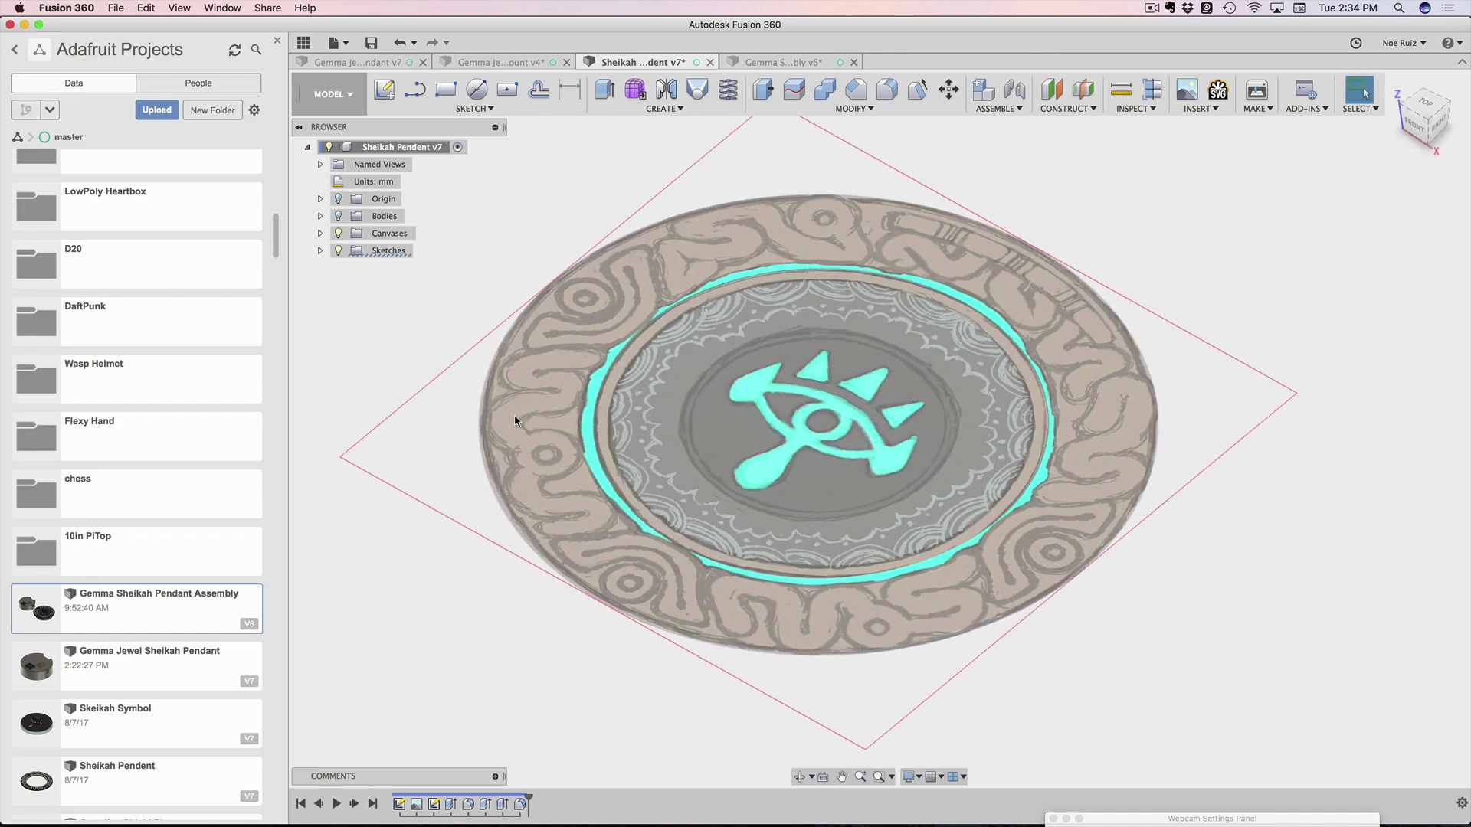
pyautogui.scroll(3, 515, 420)
pyautogui.scroll(-3, 539, 408)
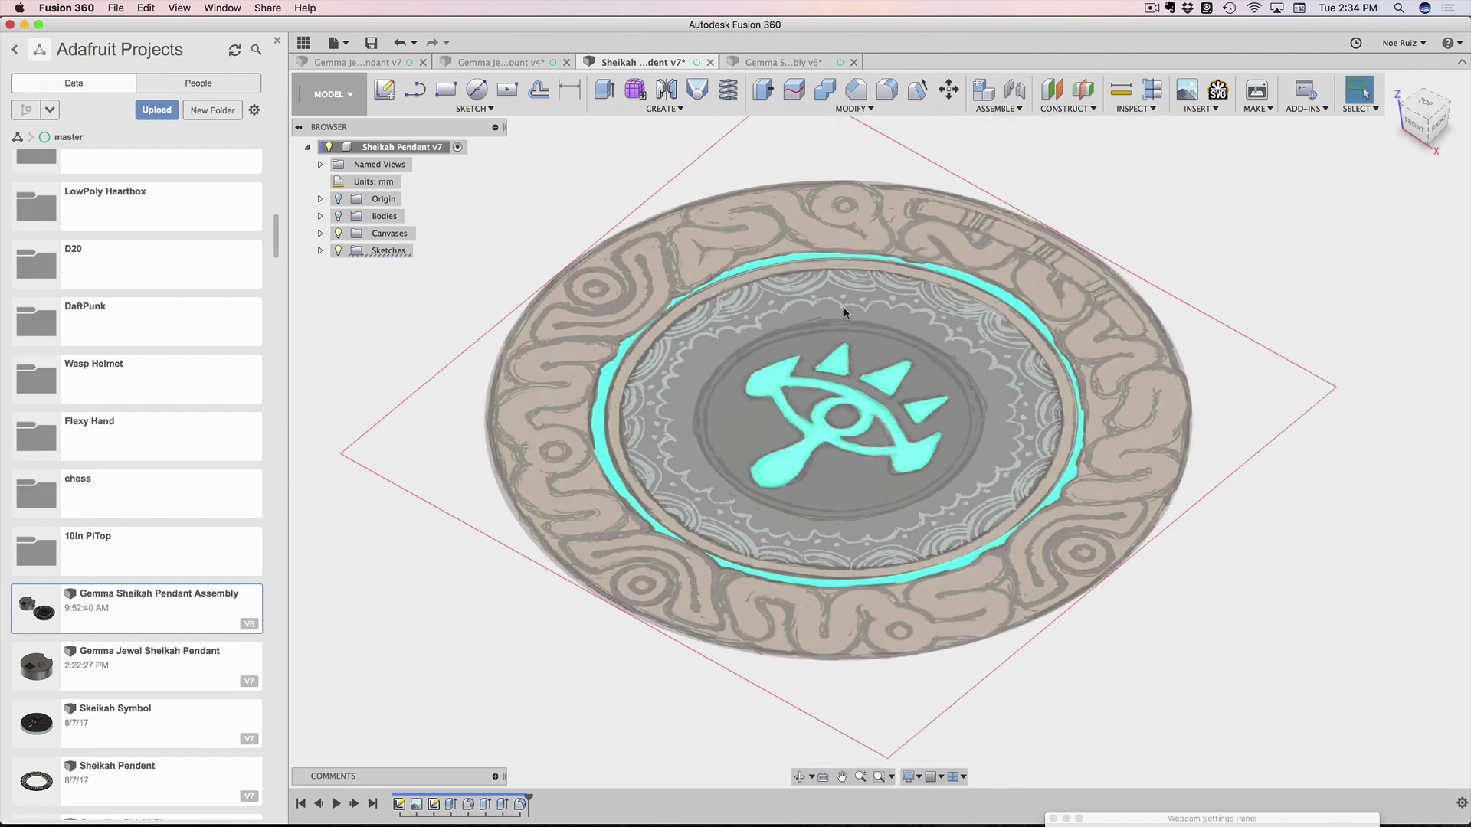
pyautogui.click(1417, 111)
pyautogui.scroll(4, 614, 318)
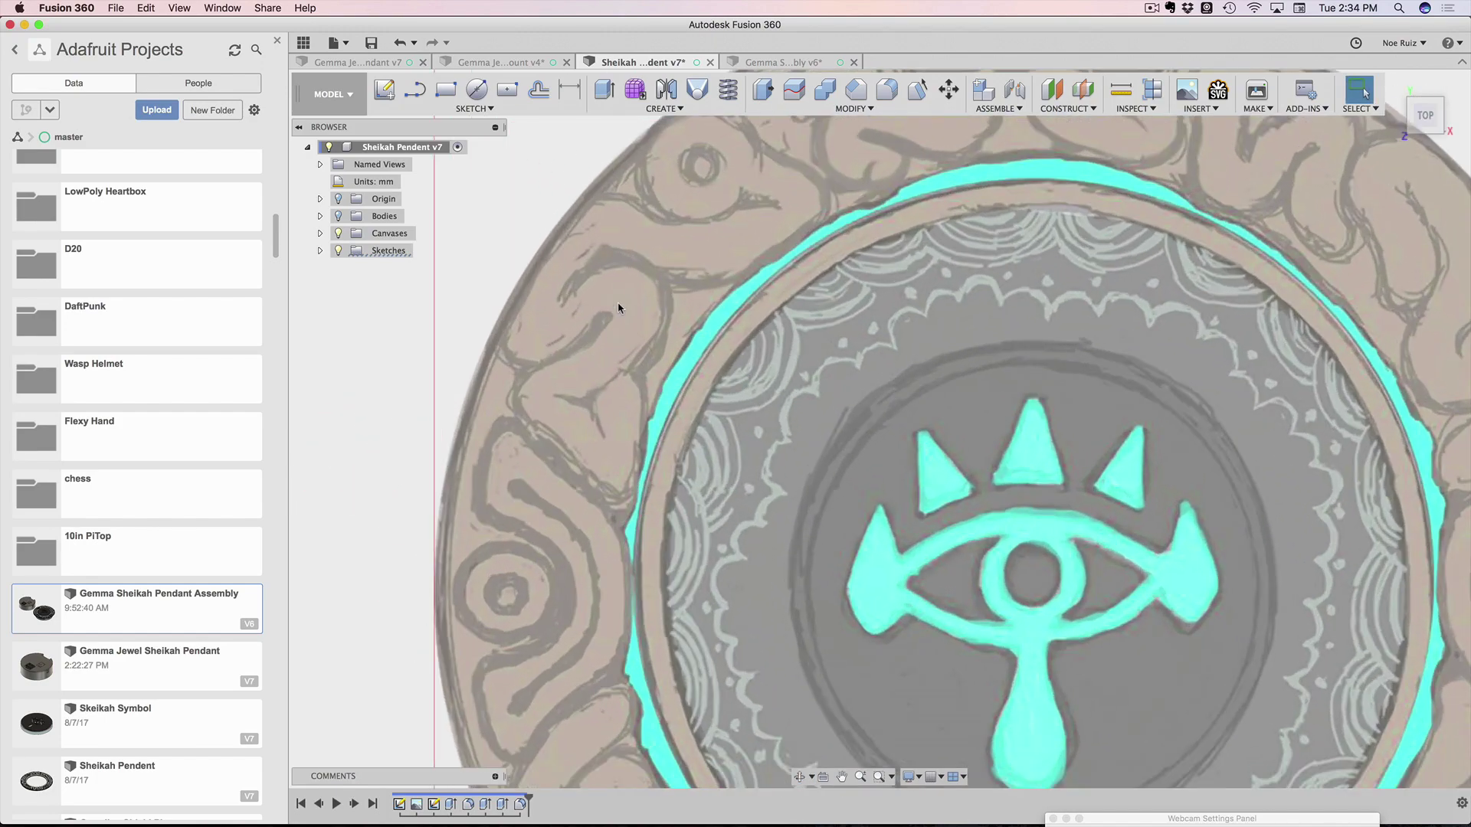
pyautogui.scroll(-4, 616, 308)
pyautogui.scroll(-2, 501, 465)
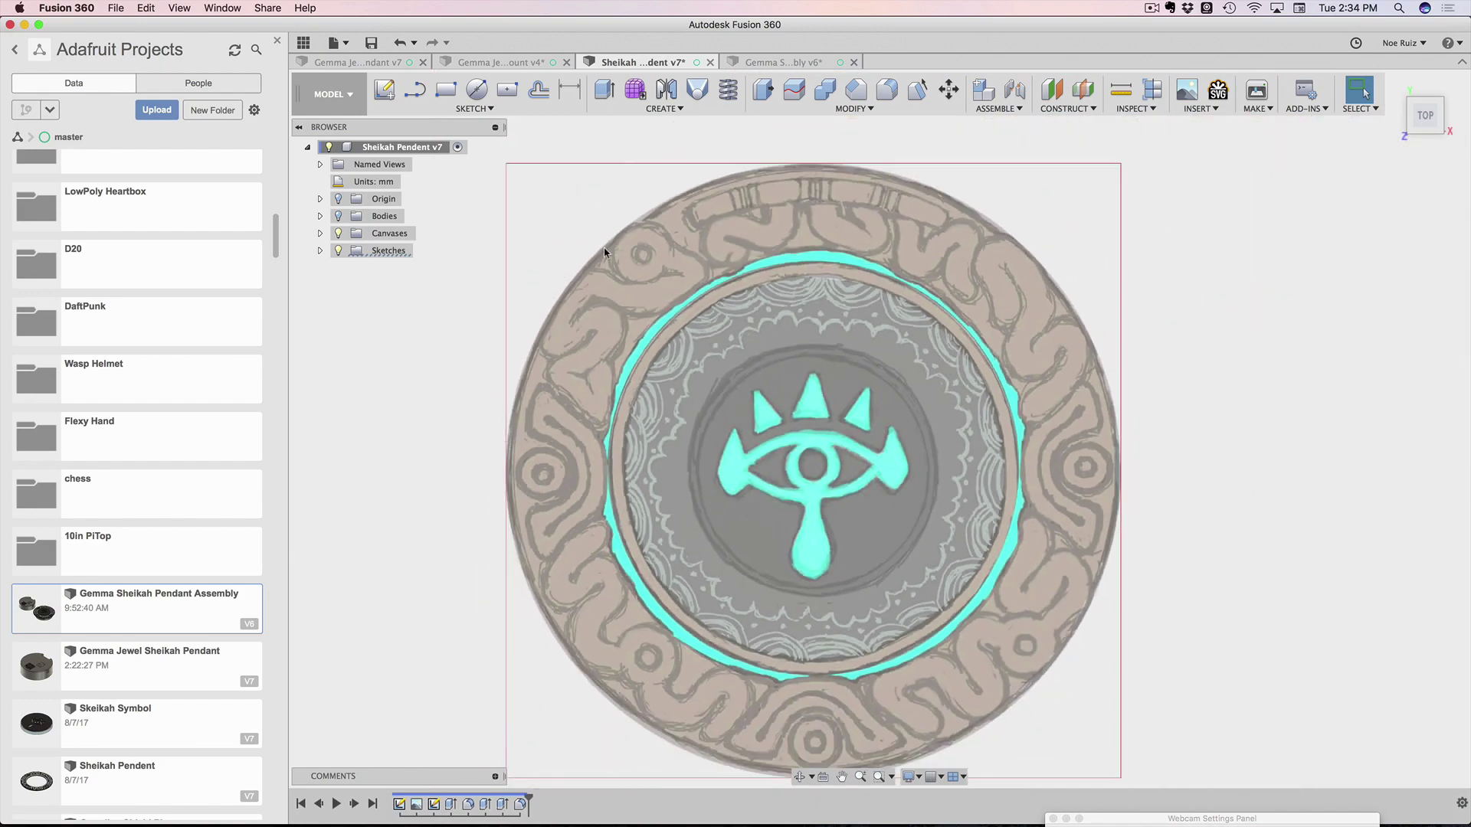
pyautogui.scroll(2, 605, 241)
pyautogui.scroll(-2, 602, 231)
pyautogui.scroll(4, 597, 230)
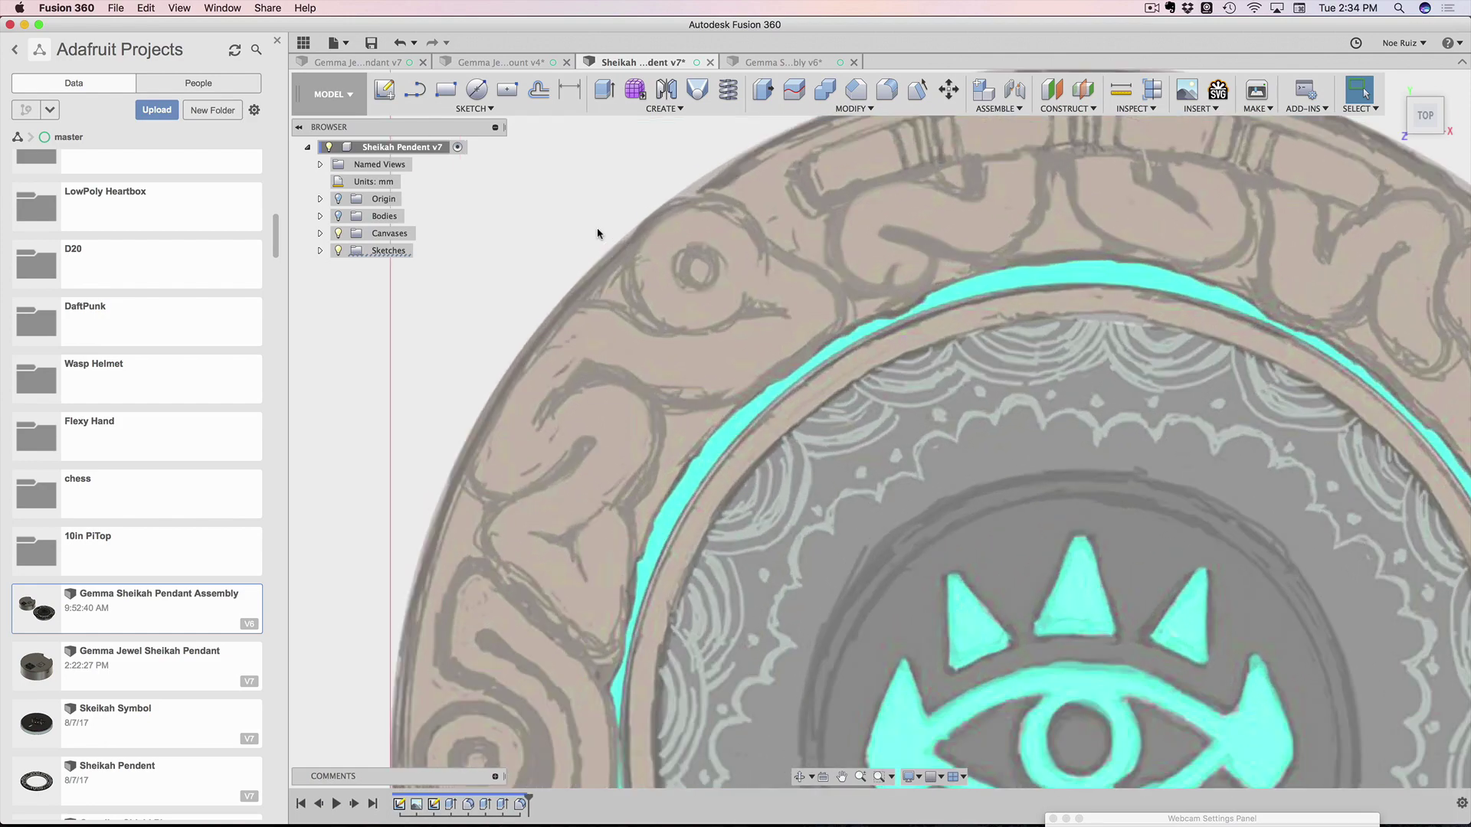
pyautogui.scroll(-5, 597, 229)
pyautogui.keyDown('shift'); pyautogui.moveTo(800, 447); pyautogui.dragTo(820, 379, button='middle'); pyautogui.keyUp('shift')
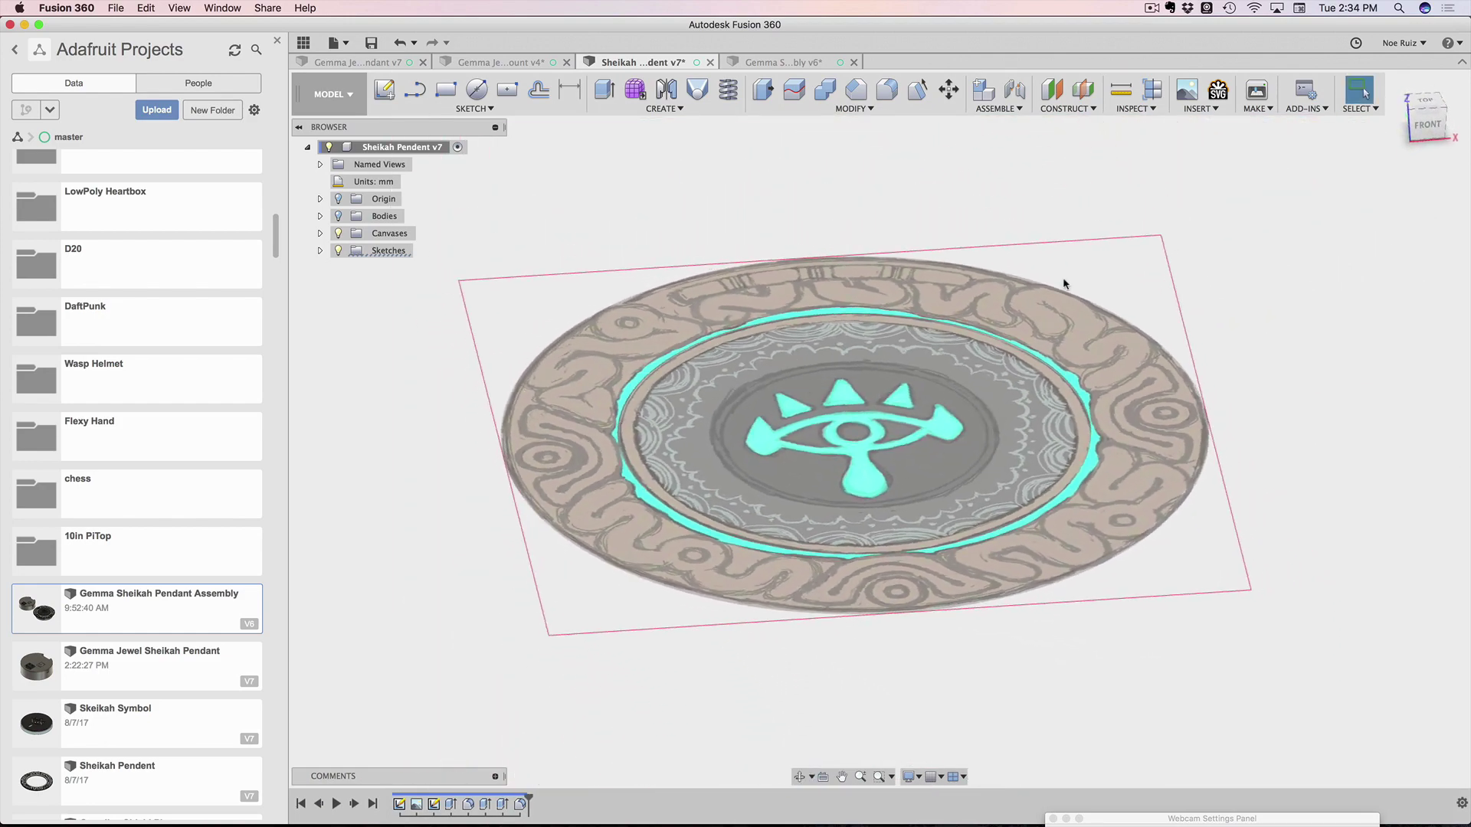
pyautogui.click(1202, 110)
pyautogui.click(1426, 104)
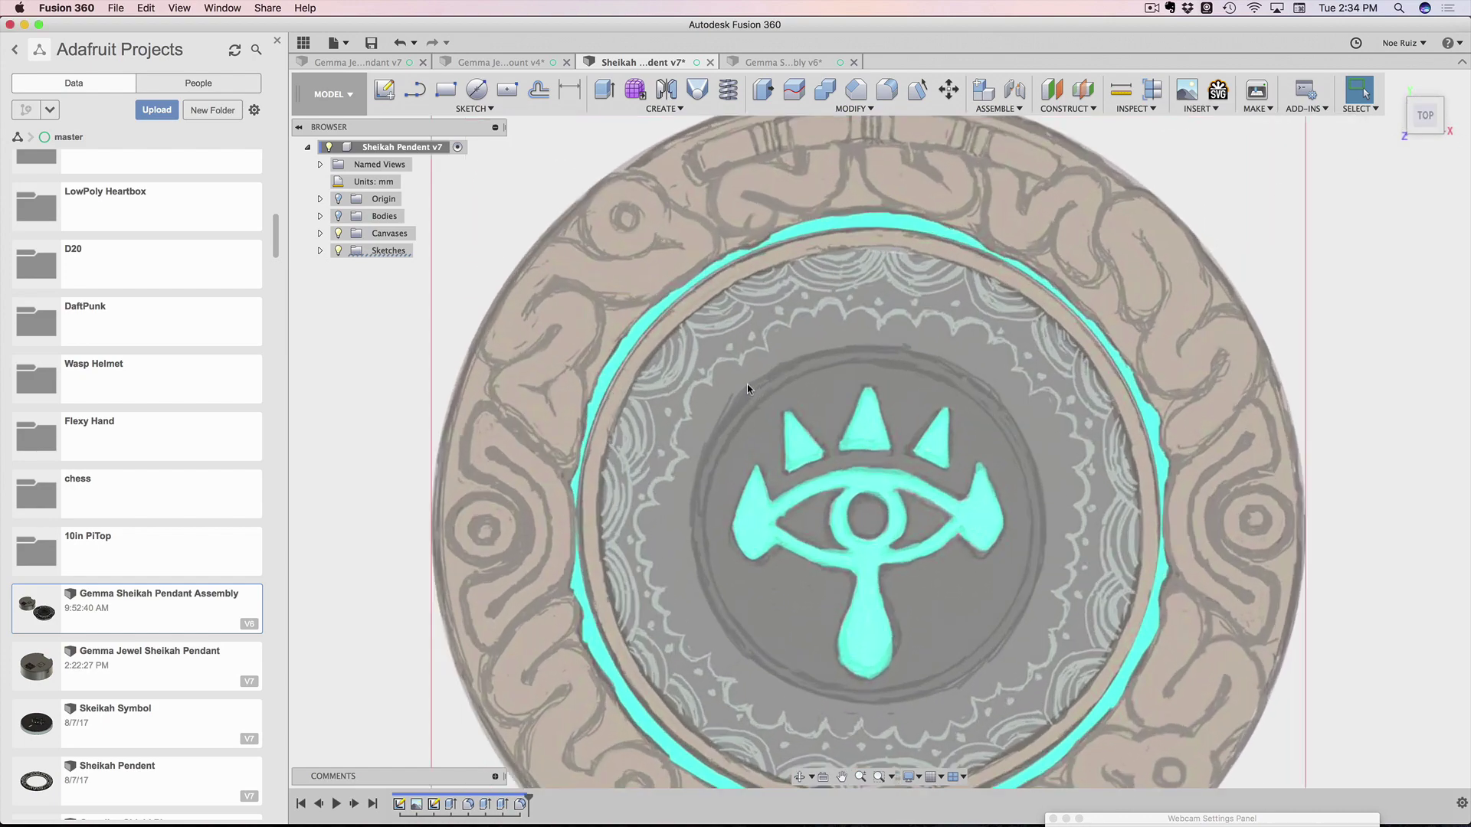
pyautogui.scroll(5, 862, 304)
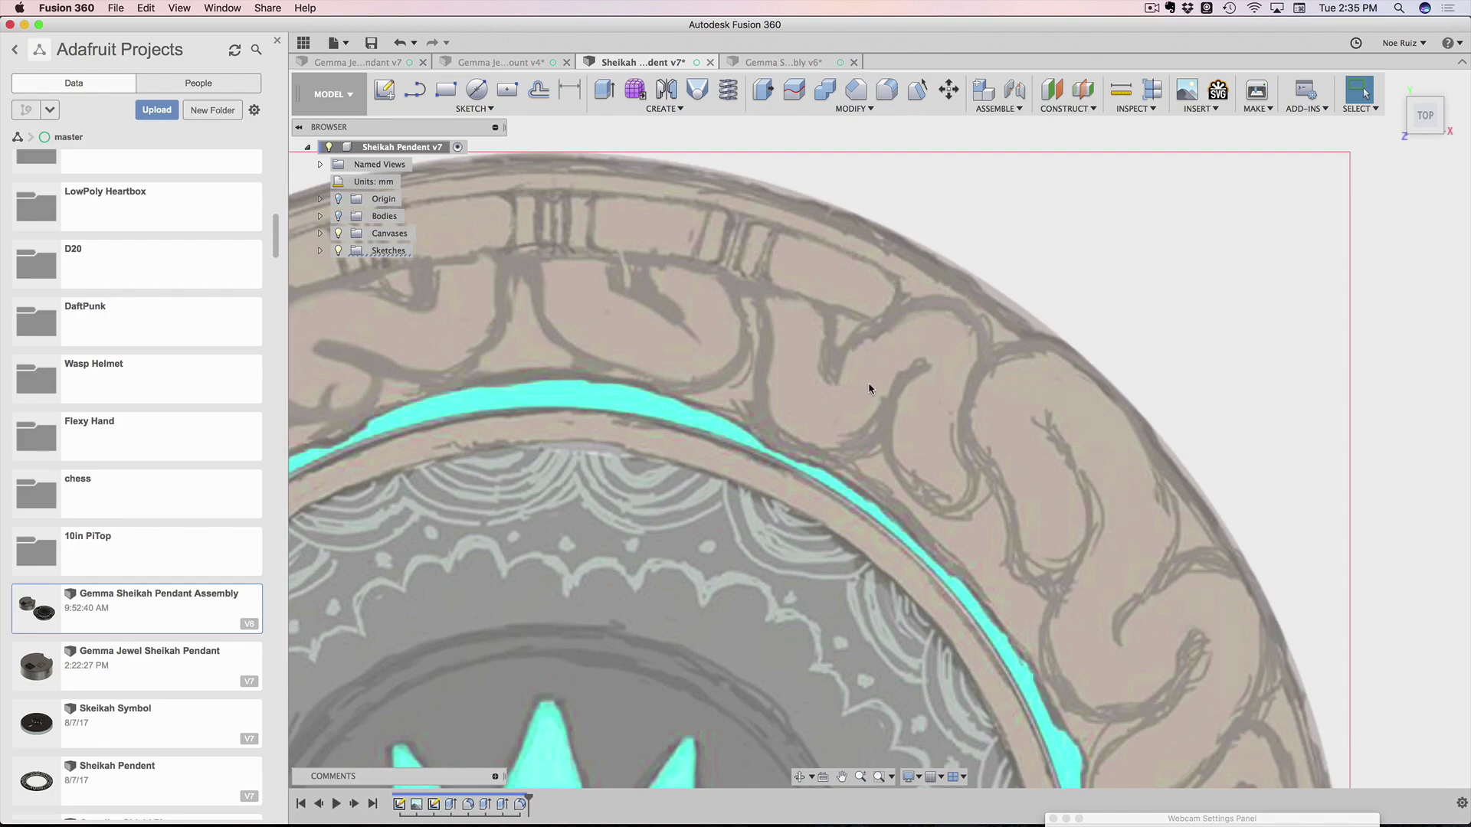
# Start a new sketch on the origin plane parallel to the reference canvas
pyautogui.click(386, 92)
pyautogui.scroll(-5, 600, 386)
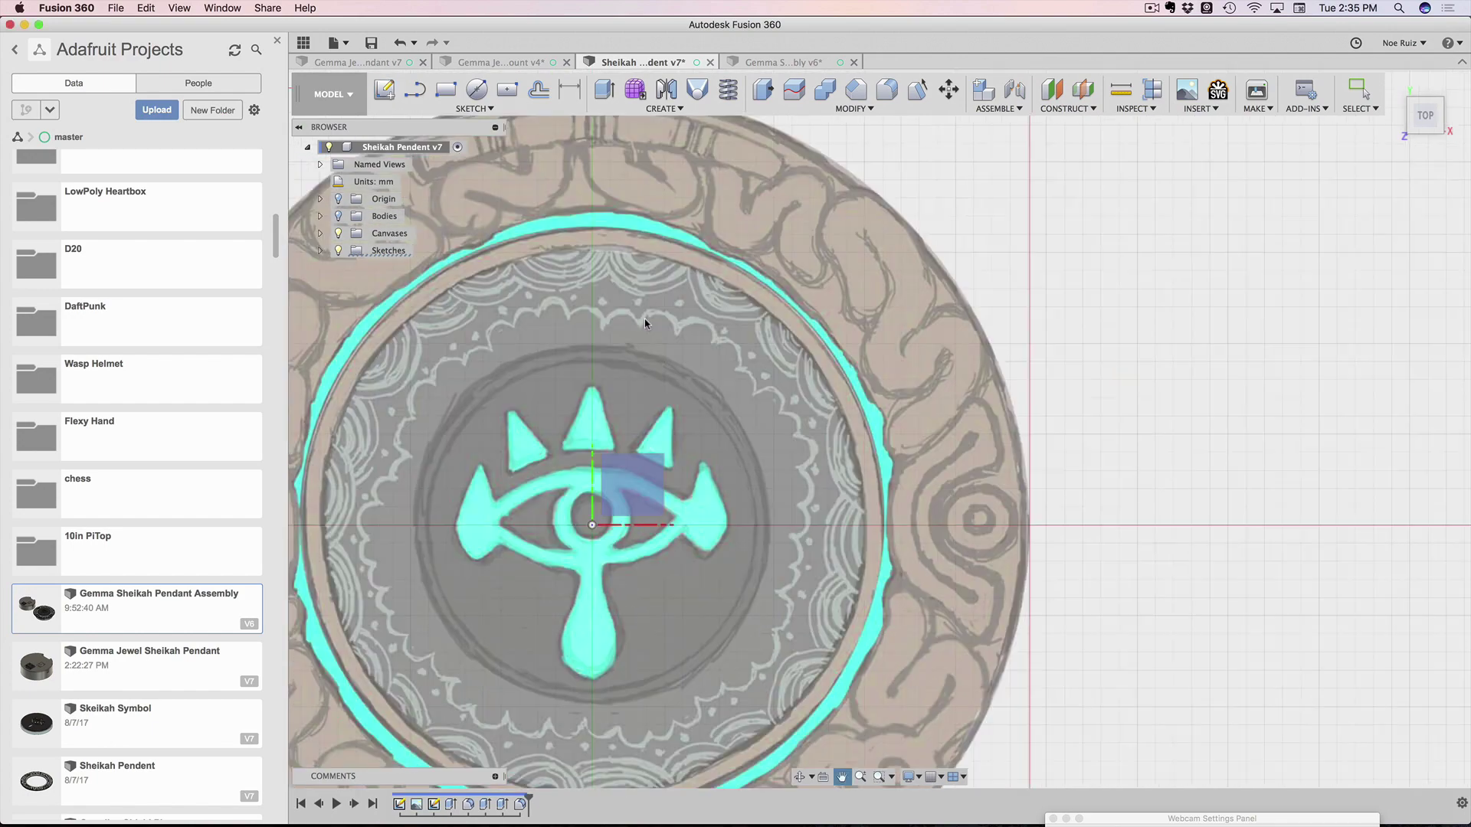
pyautogui.click(647, 481)
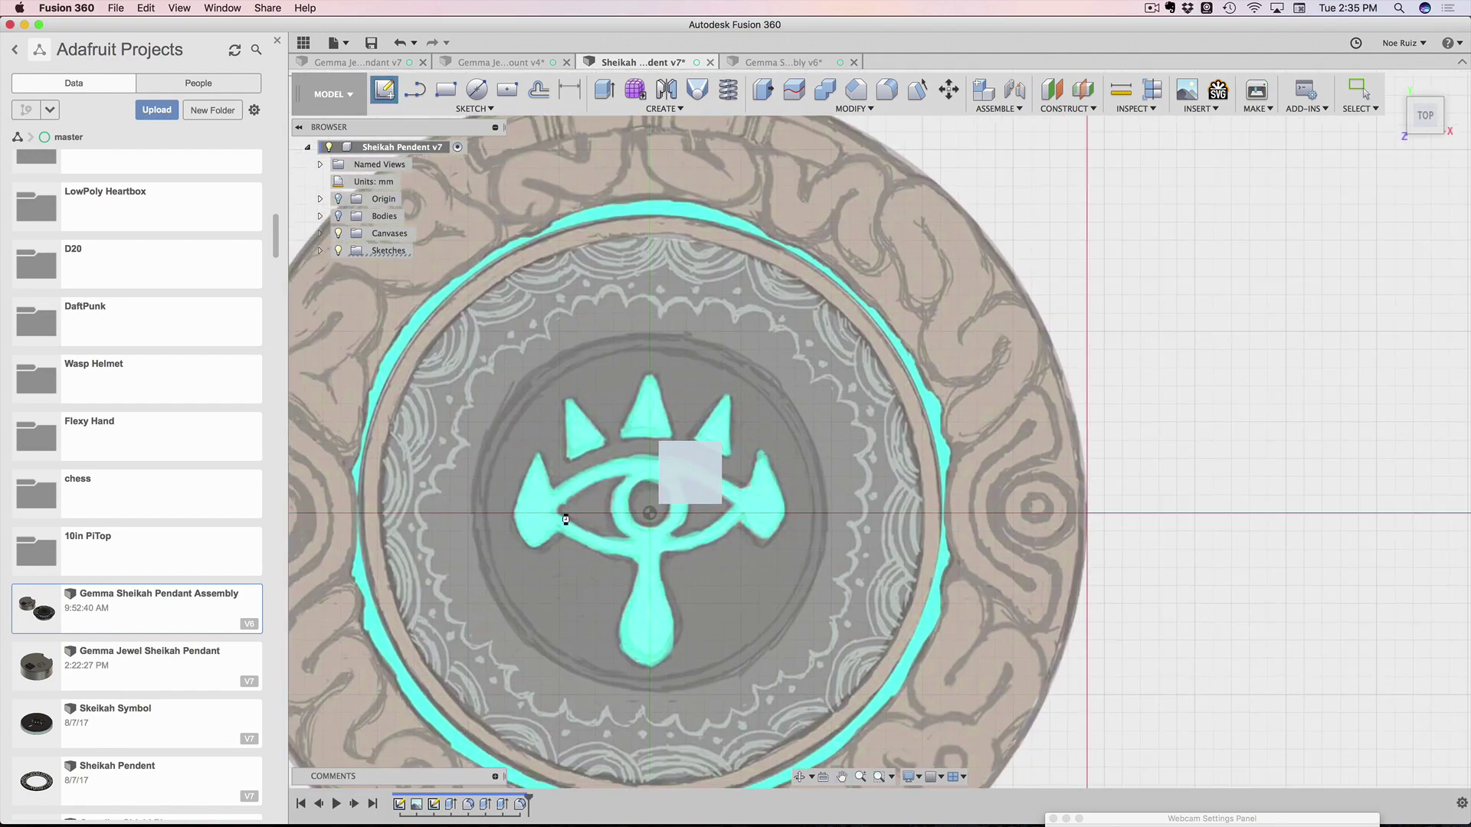
# Try outlining a curled engraving on the outer ring with two connected straight lines, and delete them
pyautogui.scroll(6, 804, 342)
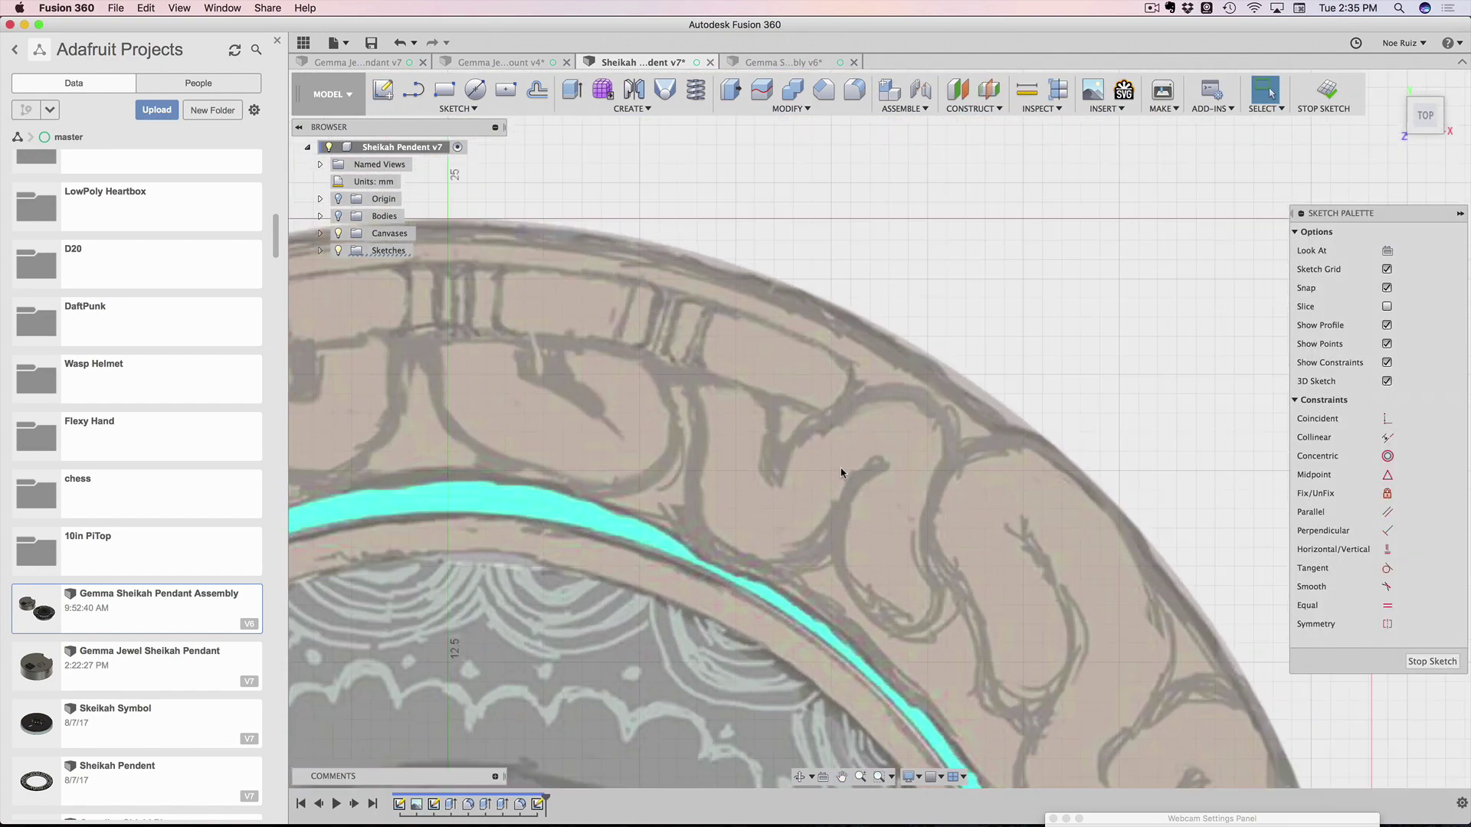
pyautogui.click(467, 113)
pyautogui.click(414, 88)
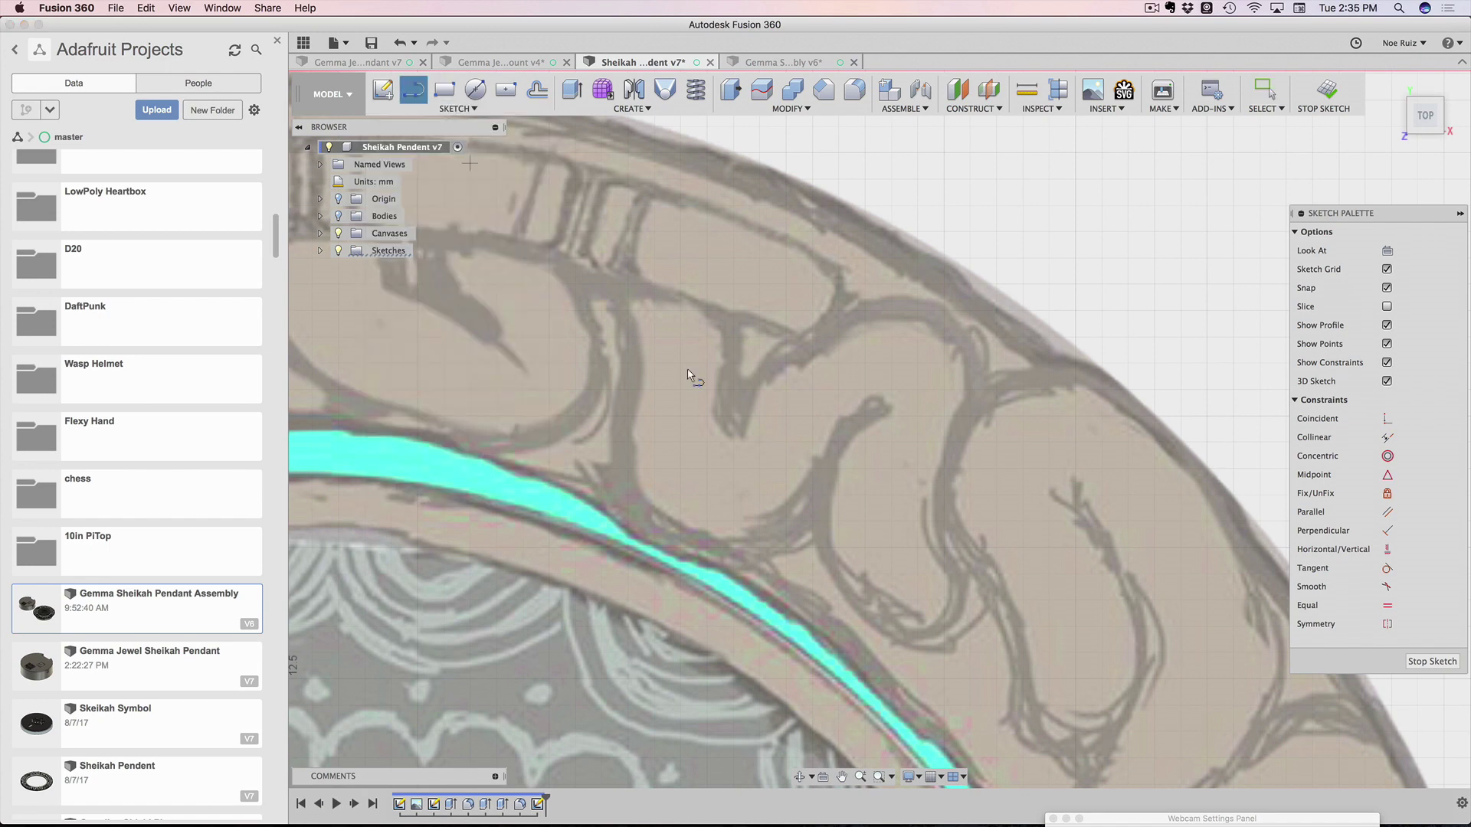
pyautogui.click(942, 285)
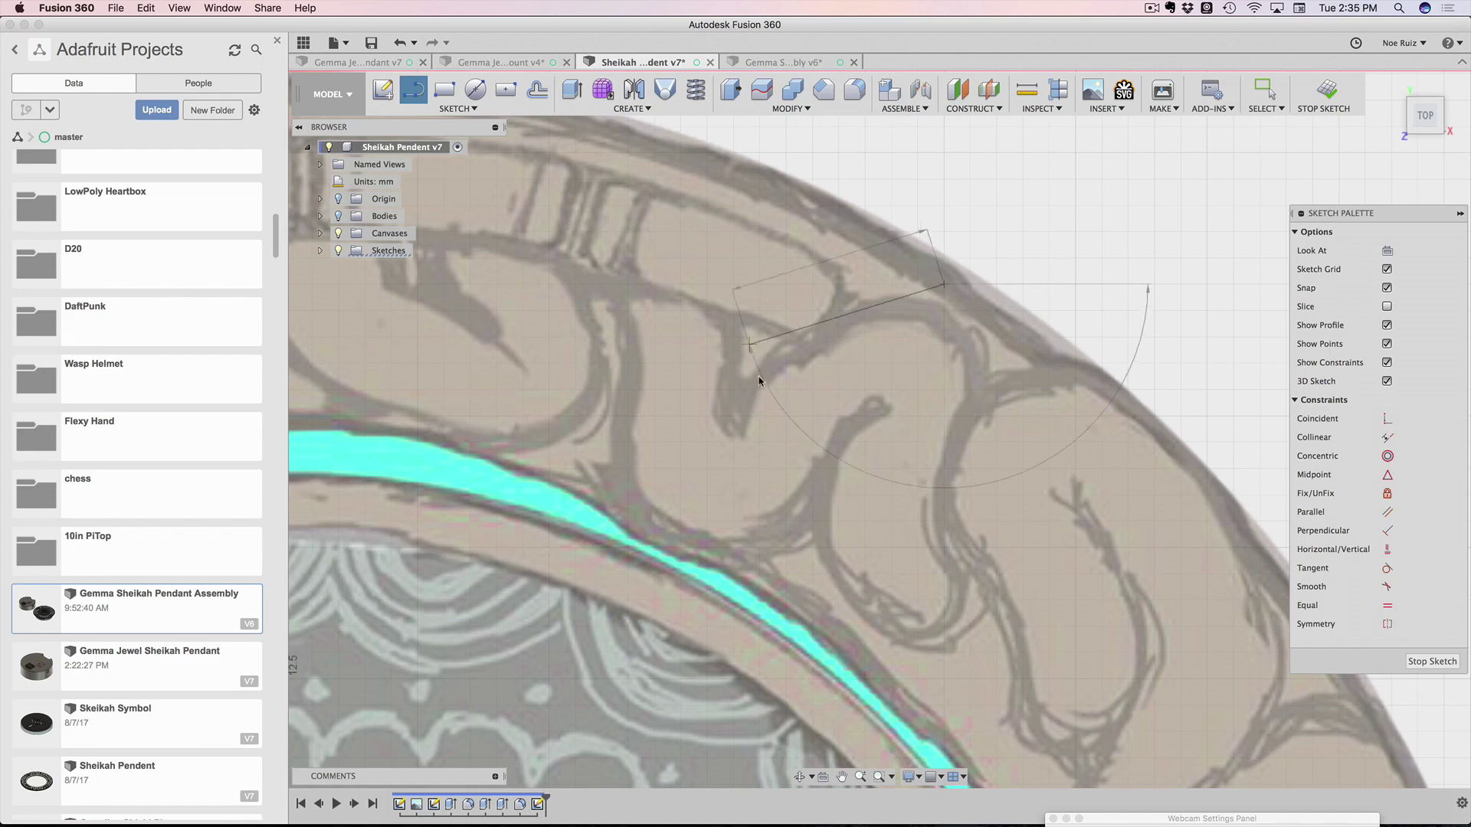
pyautogui.click(707, 416)
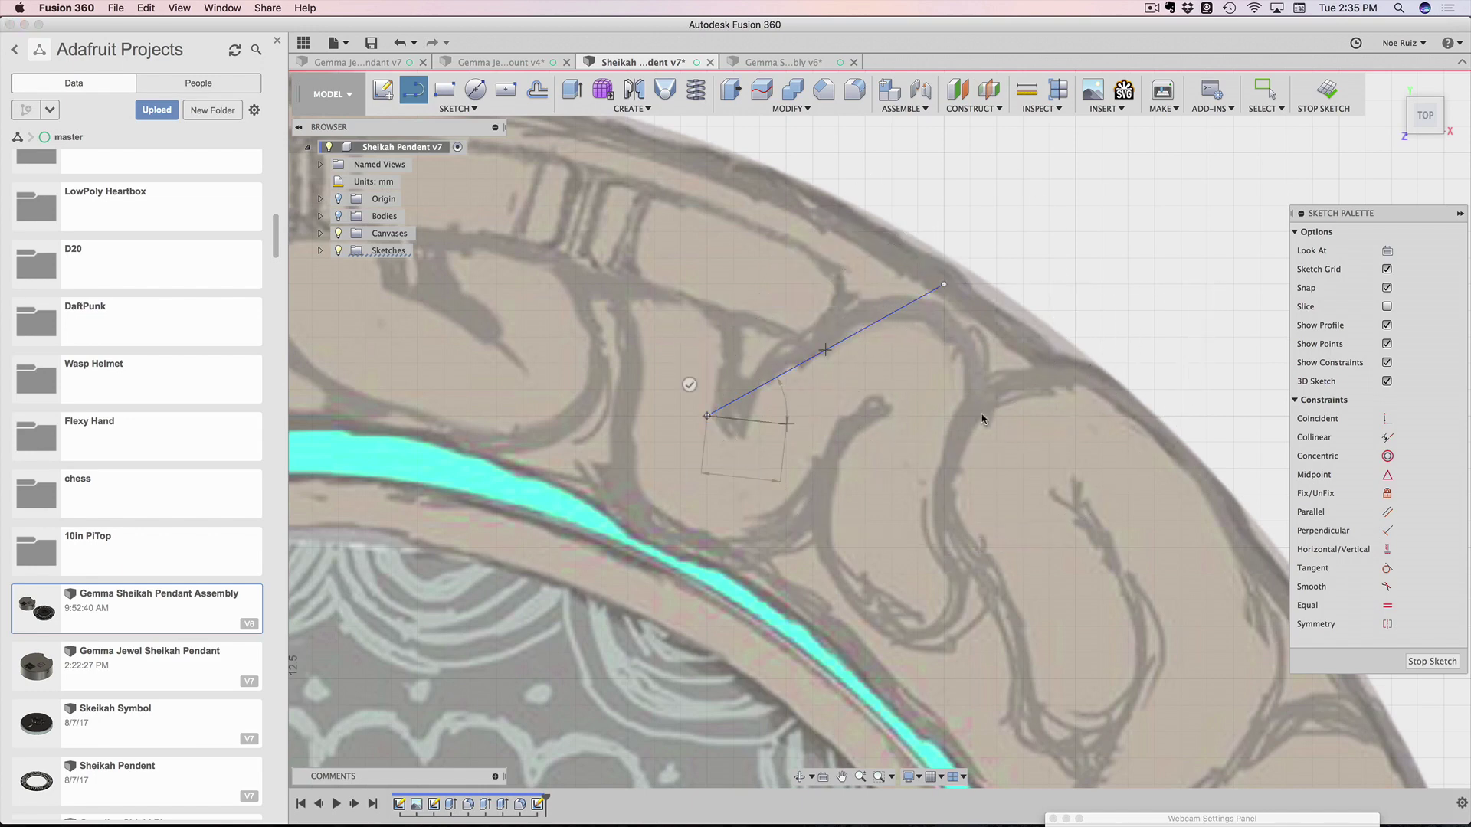
pyautogui.click(944, 469)
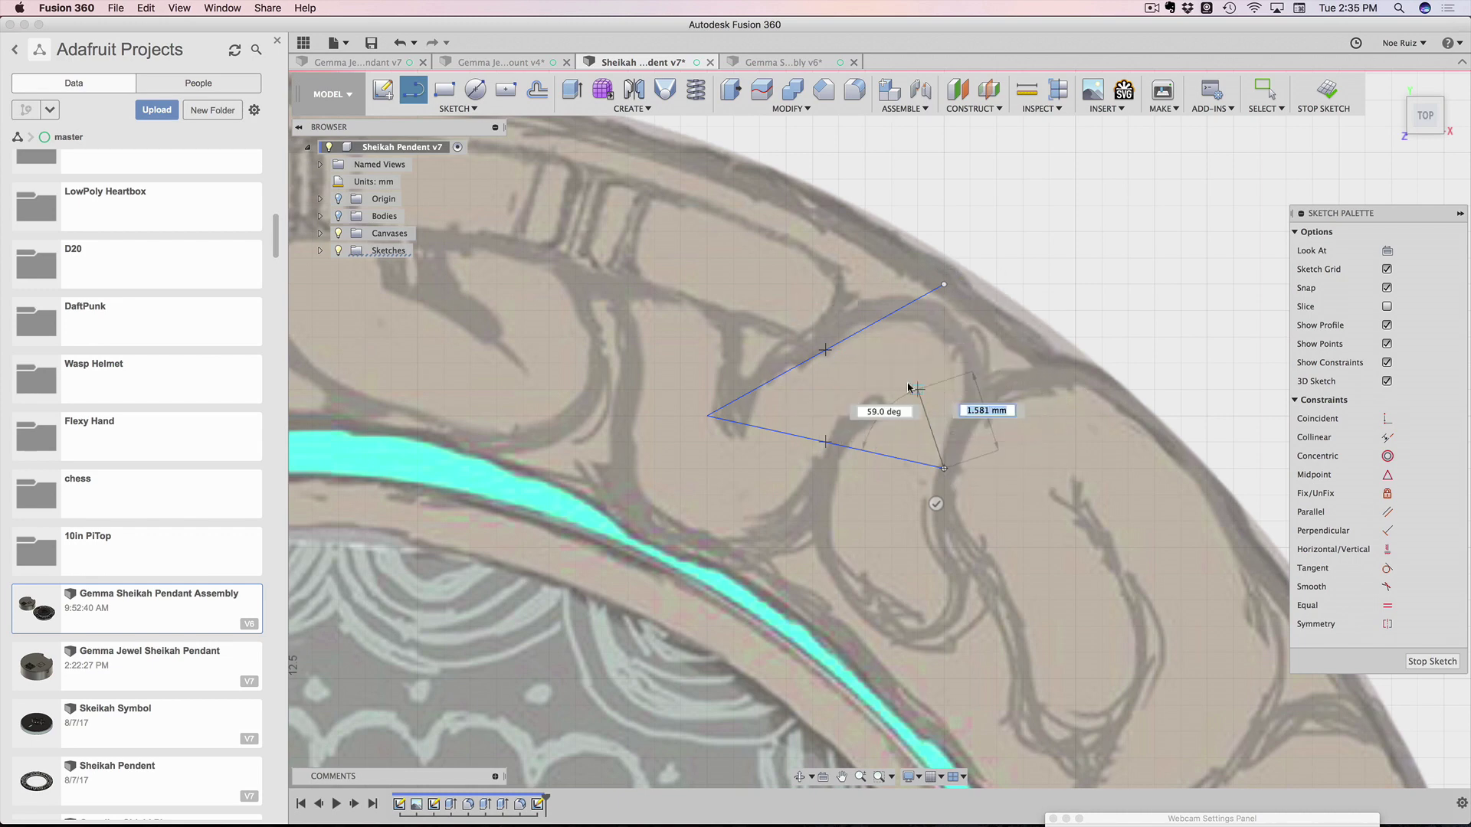
pyautogui.press('Escape')
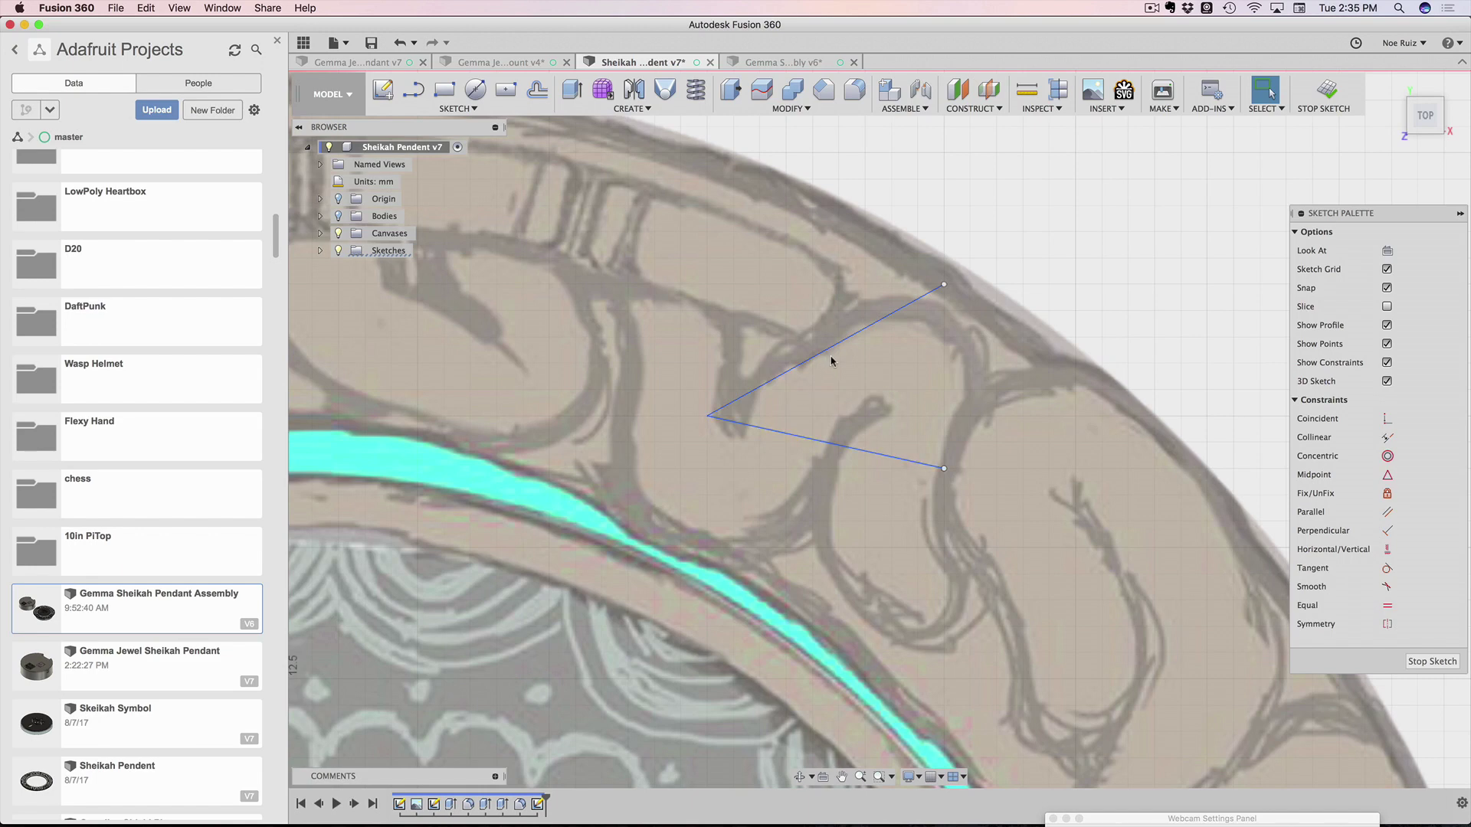
pyautogui.doubleClick(850, 338)
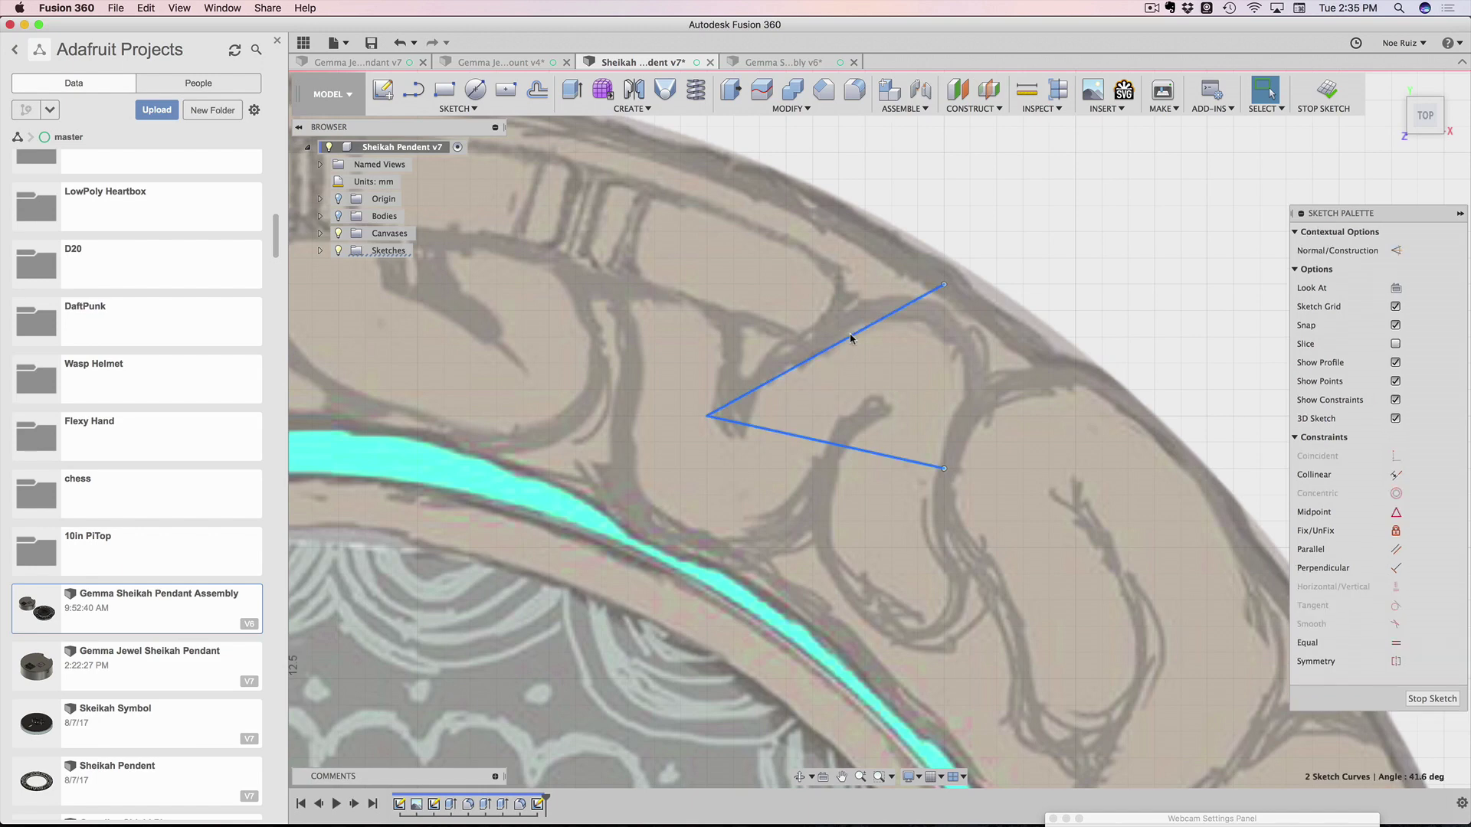
pyautogui.press('Delete')
# Try drawing a freehand wavy spline through six points across the curled engravings, and discard it
pyautogui.click(465, 109)
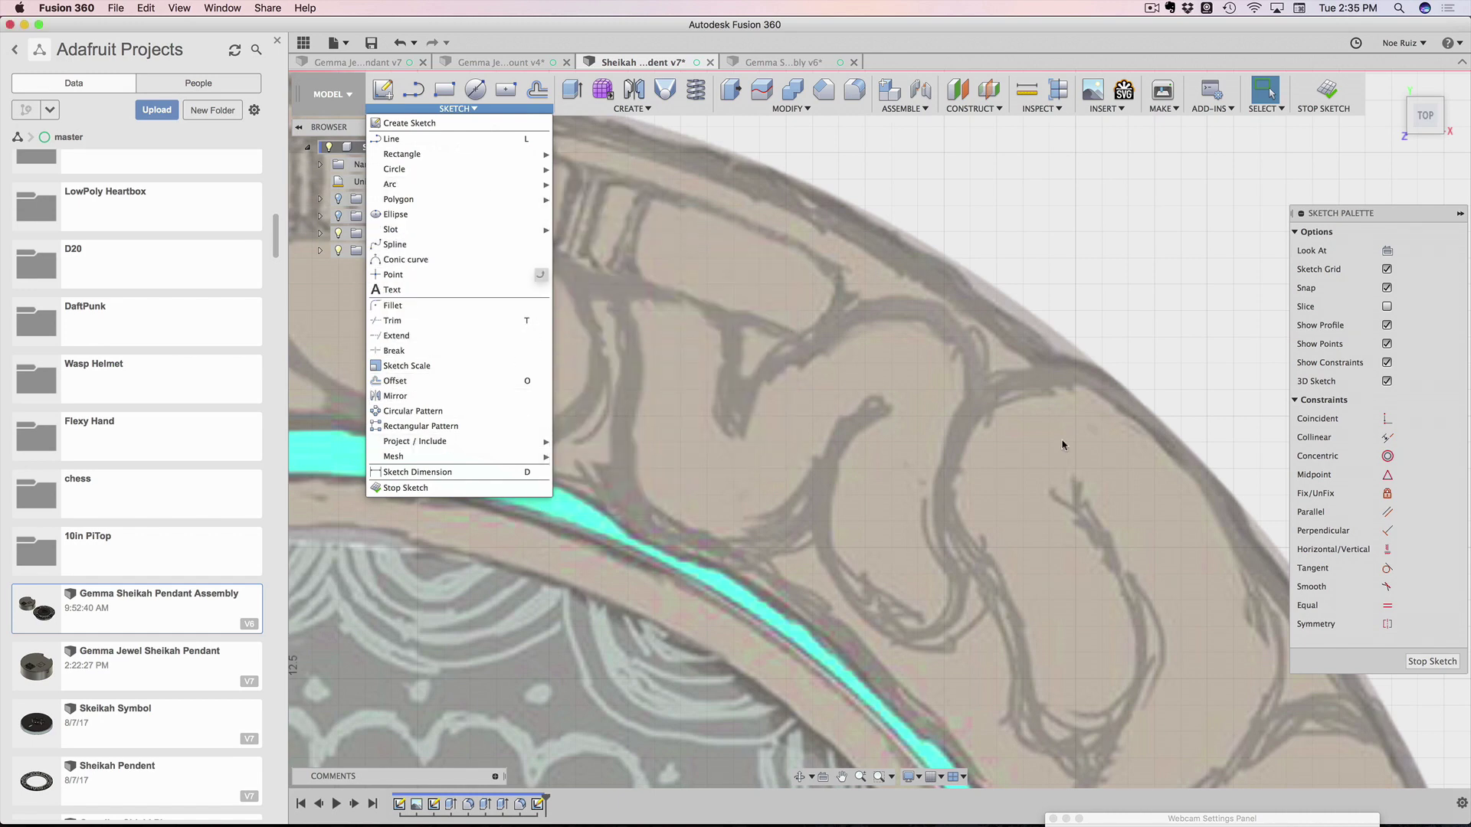
pyautogui.click(1051, 269)
pyautogui.press('s')
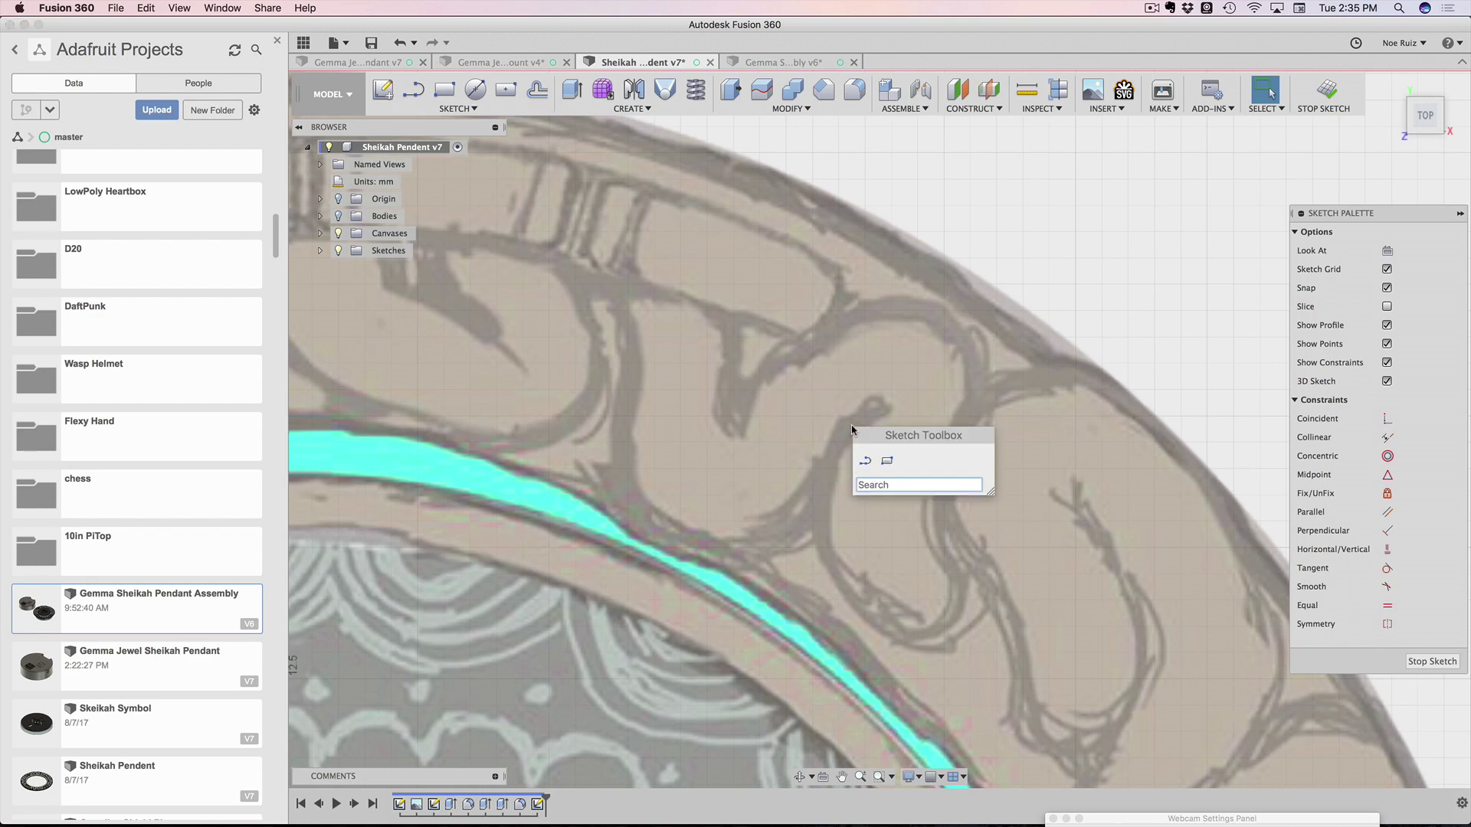
pyautogui.write('spl')
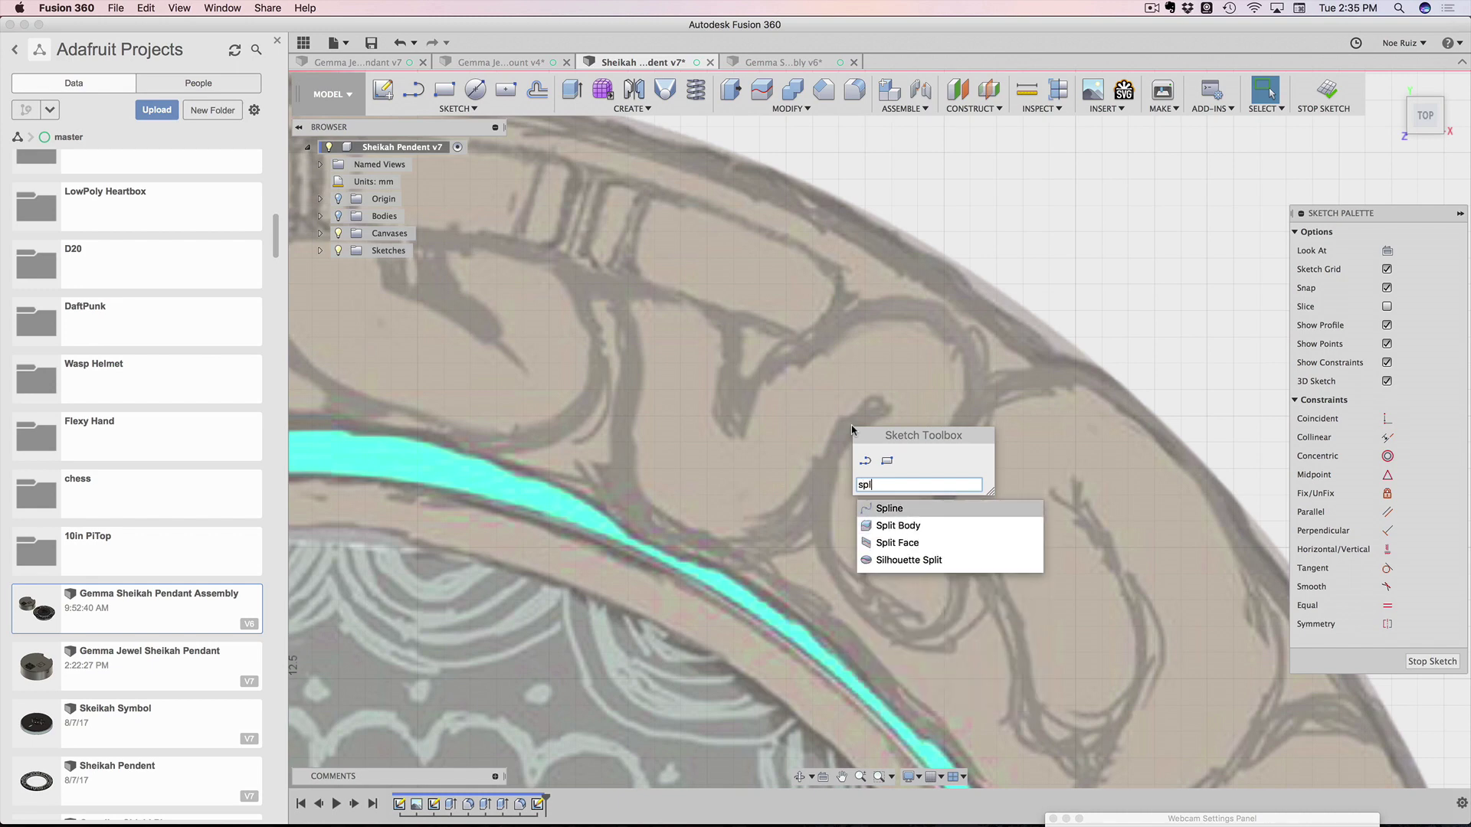
pyautogui.press('BackSpace')
pyautogui.press('Down')
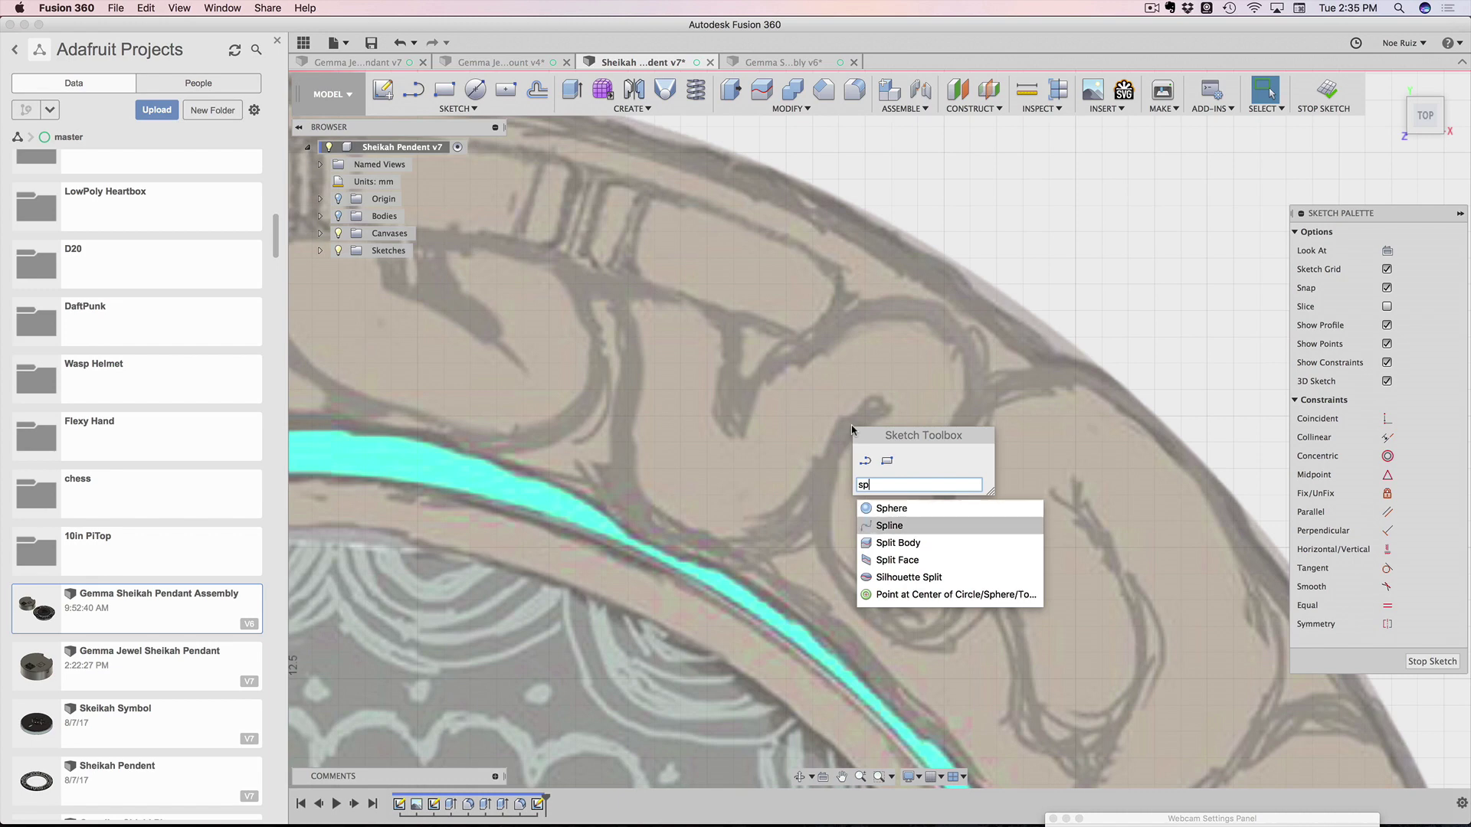
pyautogui.press('Up')
pyautogui.press('Down')
pyautogui.press('Down')
pyautogui.press('Down')
pyautogui.press('Up')
pyautogui.press('Up')
pyautogui.press('Up')
pyautogui.press('Down')
pyautogui.press('Down')
pyautogui.press('Up')
pyautogui.press('Up')
pyautogui.press('Down')
pyautogui.press('Return')
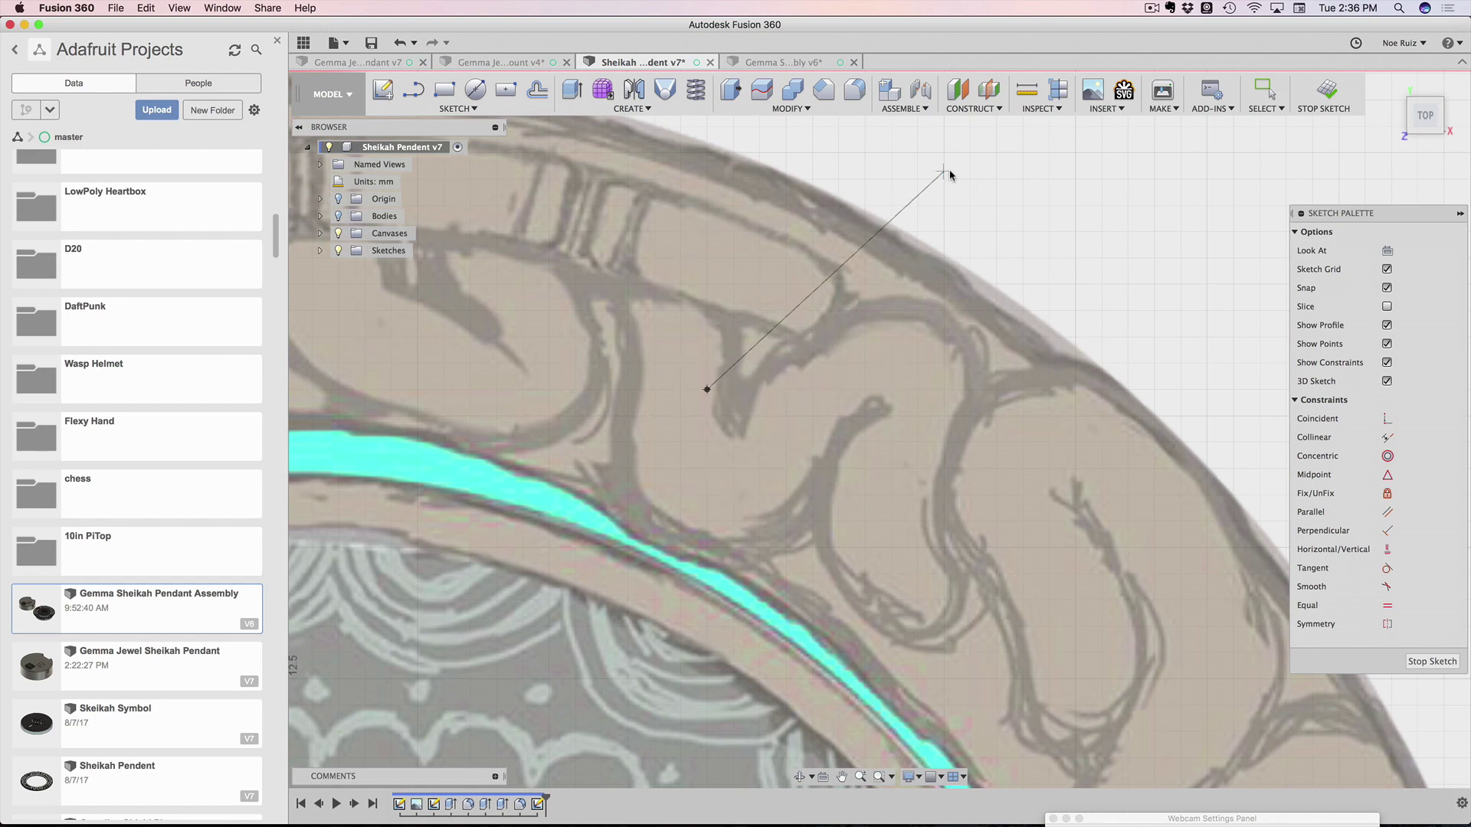
pyautogui.click(944, 286)
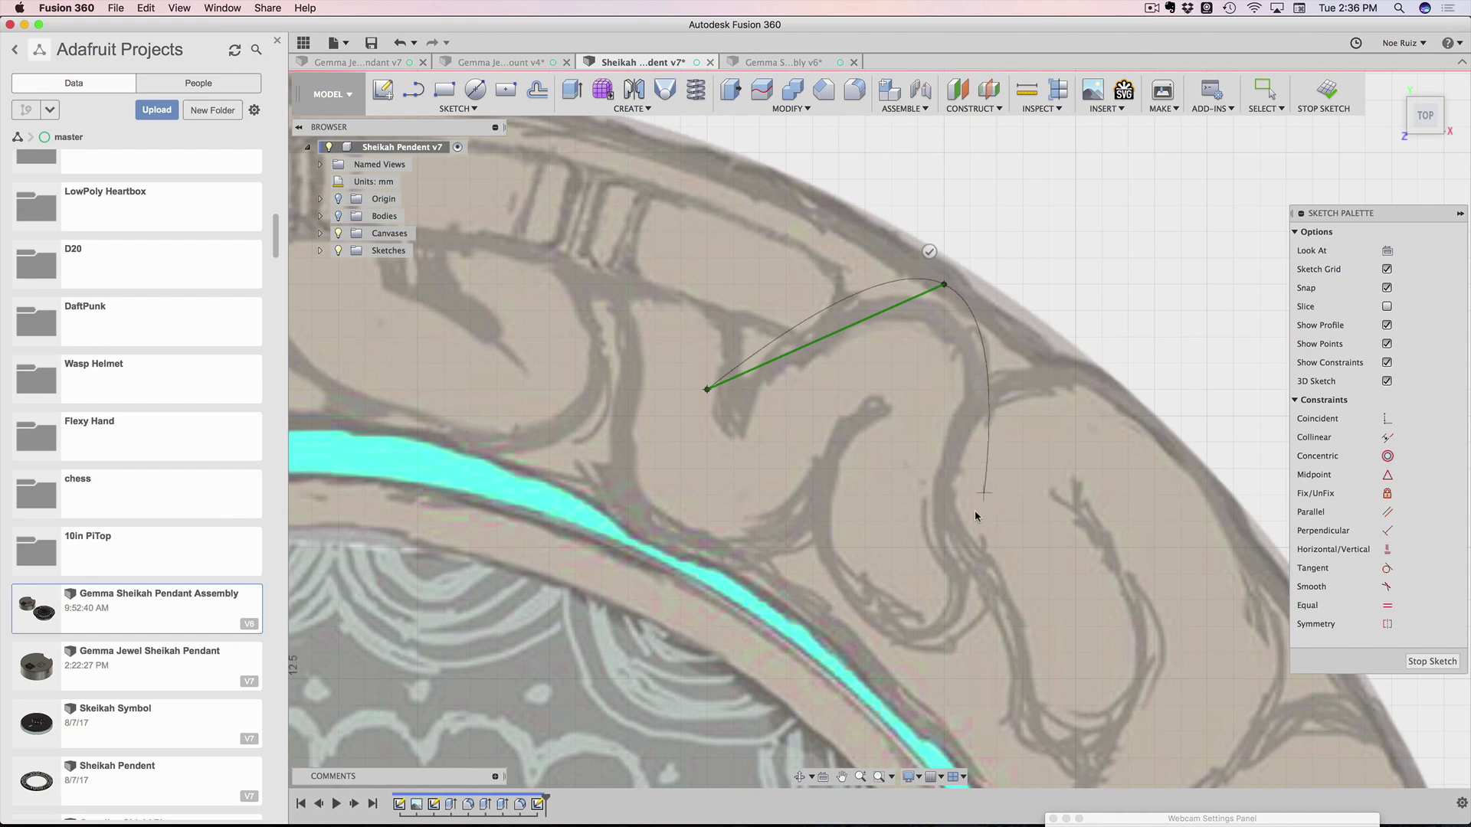
pyautogui.click(879, 454)
pyautogui.click(1022, 520)
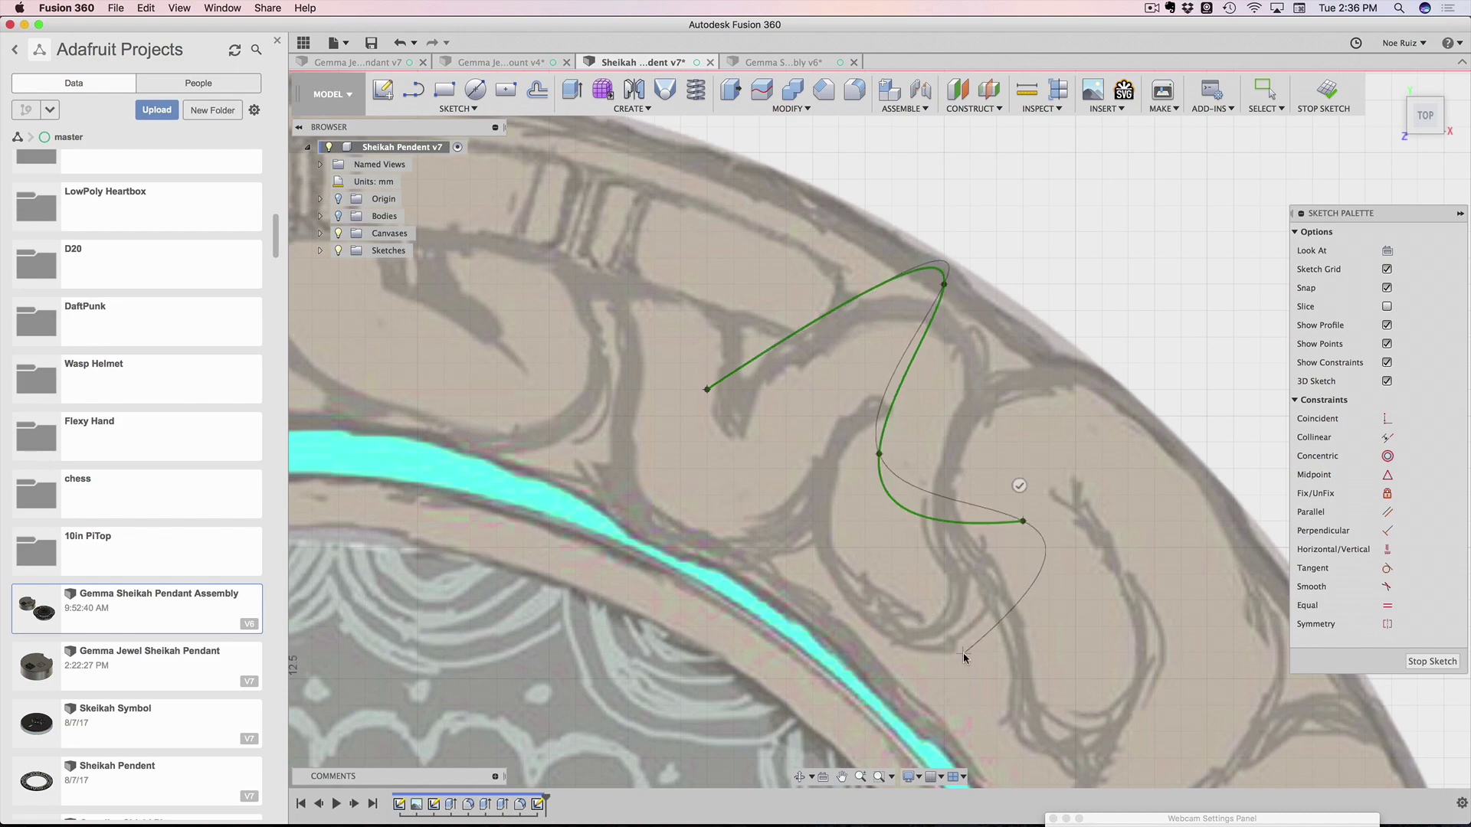
pyautogui.moveTo(957, 641); pyautogui.dragTo(883, 615, button='middle')
pyautogui.scroll(3, 883, 615)
pyautogui.scroll(-5, 892, 613)
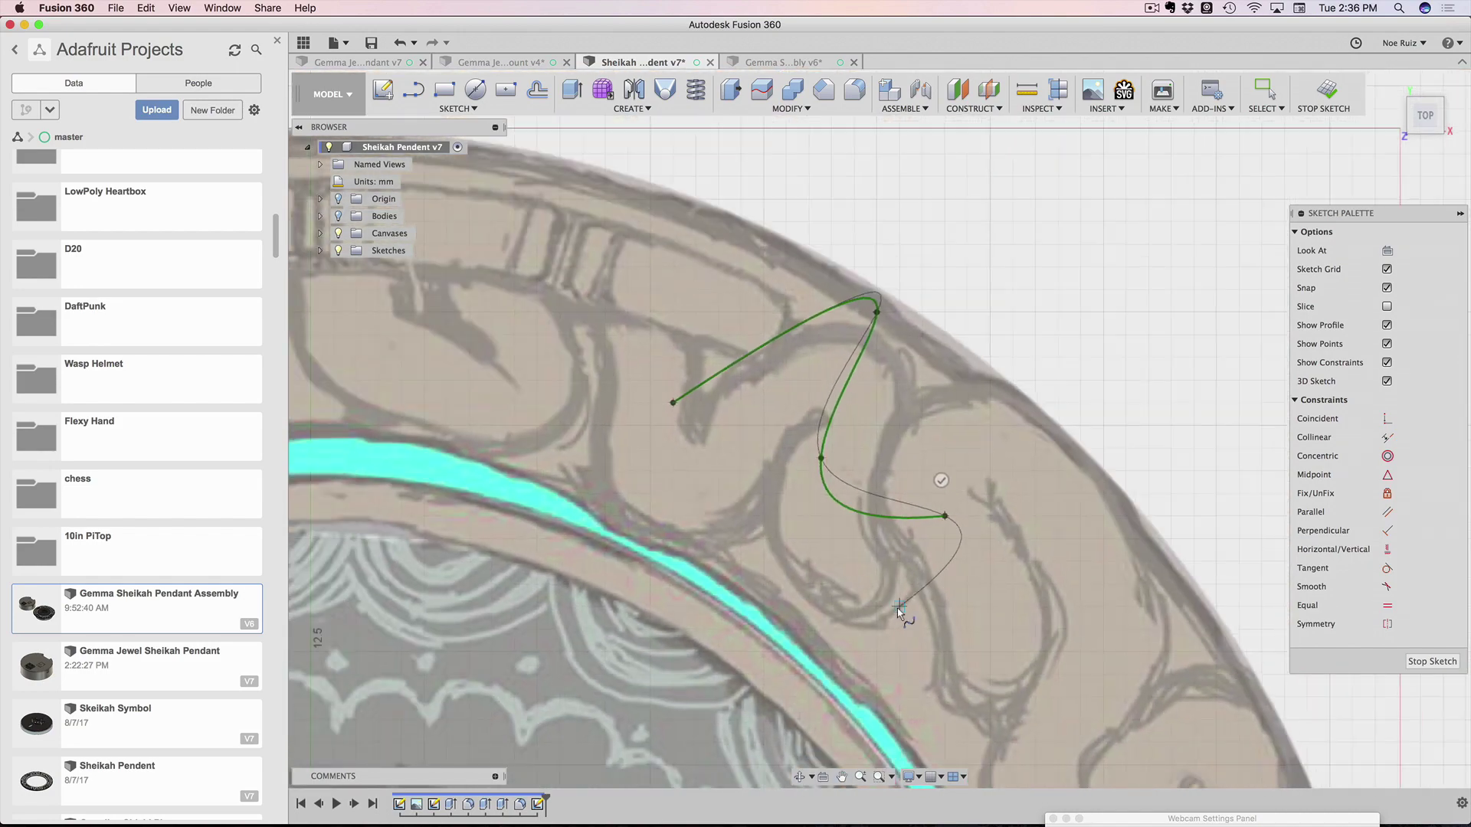
pyautogui.click(787, 606)
pyautogui.click(672, 503)
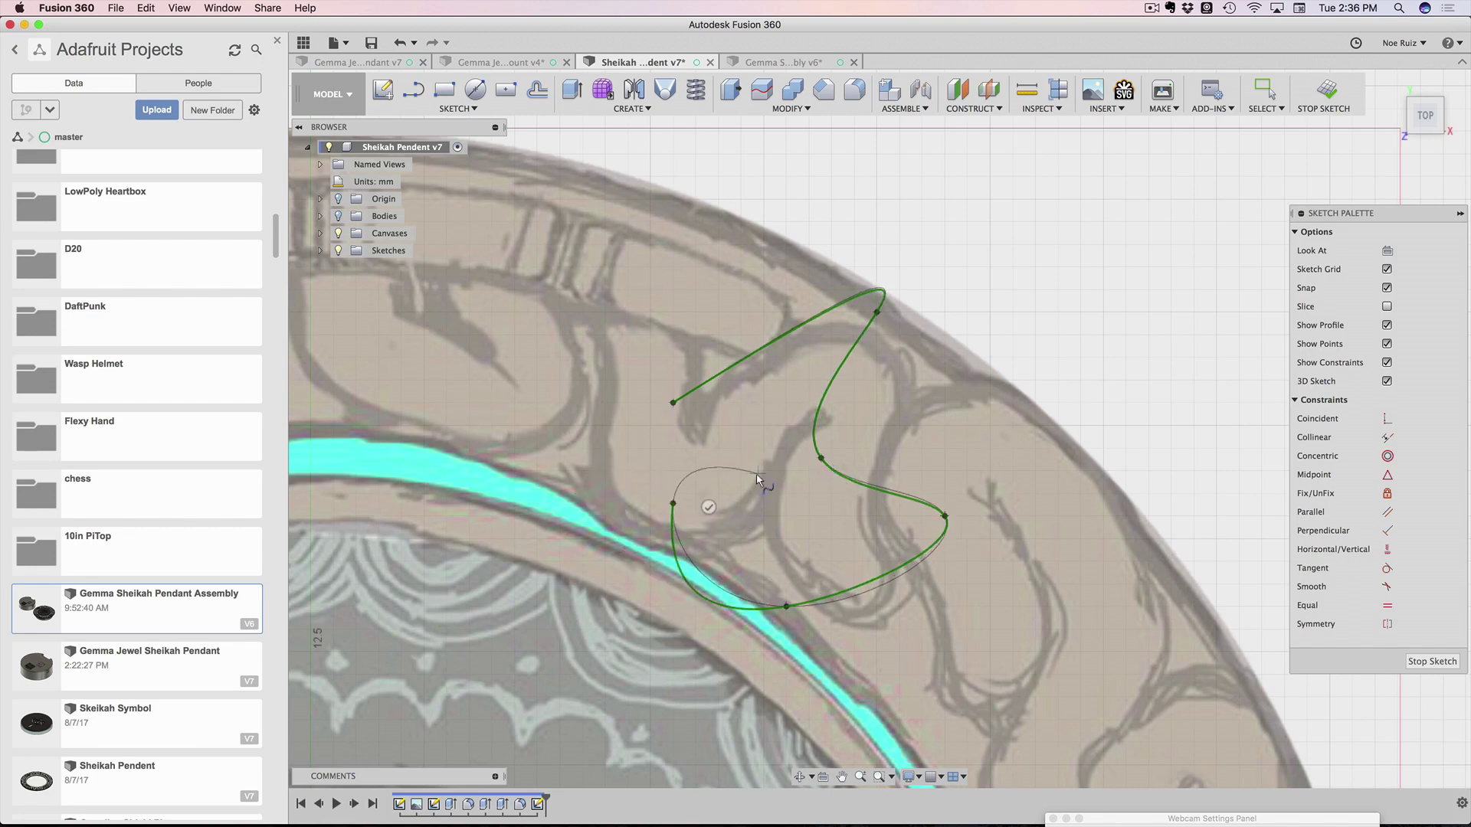
pyautogui.press('Escape')
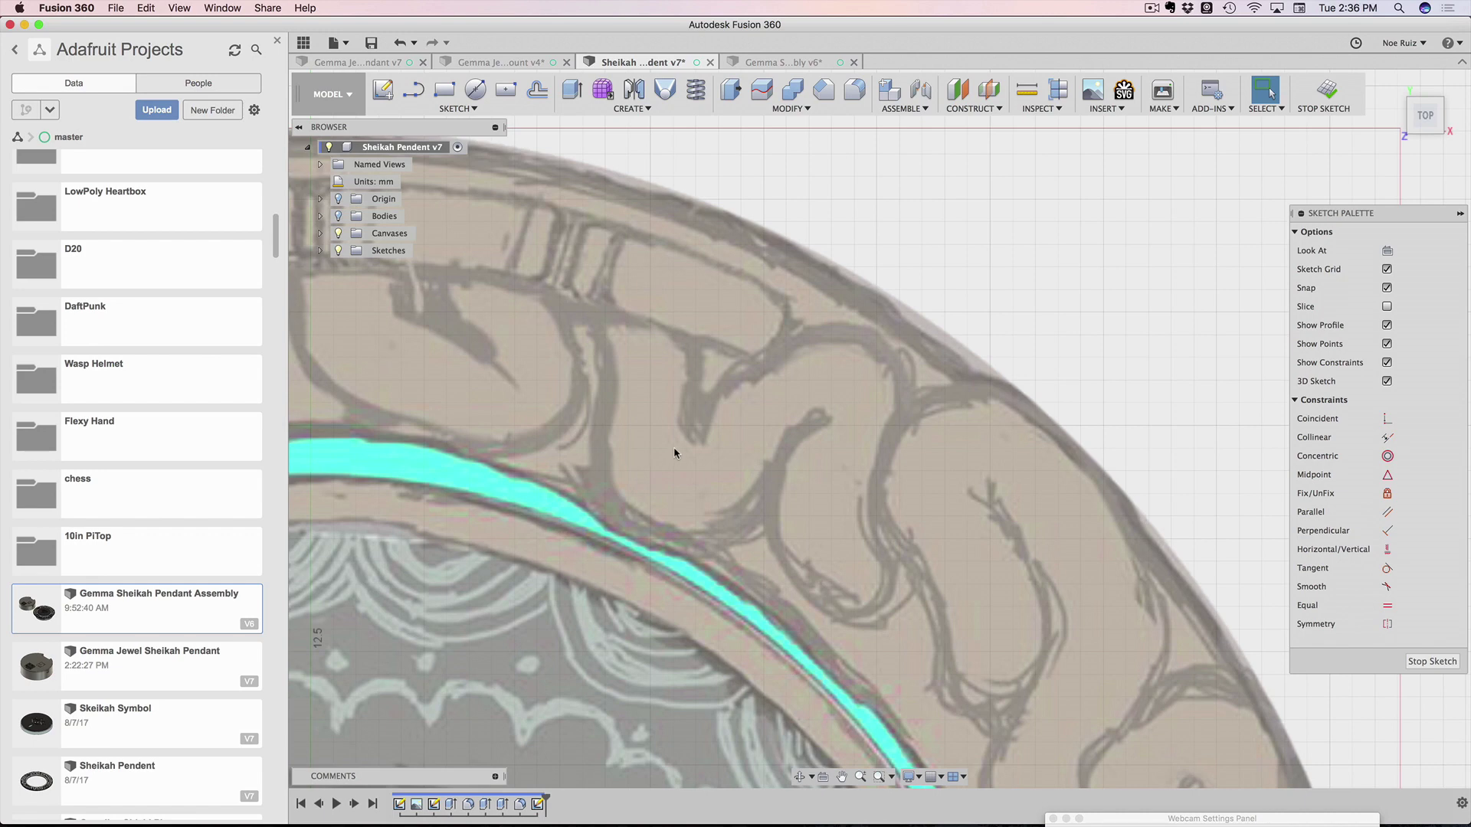
# Draw a two-point spline from the junction above the curled engraving diagonally down to the tip of its V-shaped notch
pyautogui.scroll(2, 674, 453)
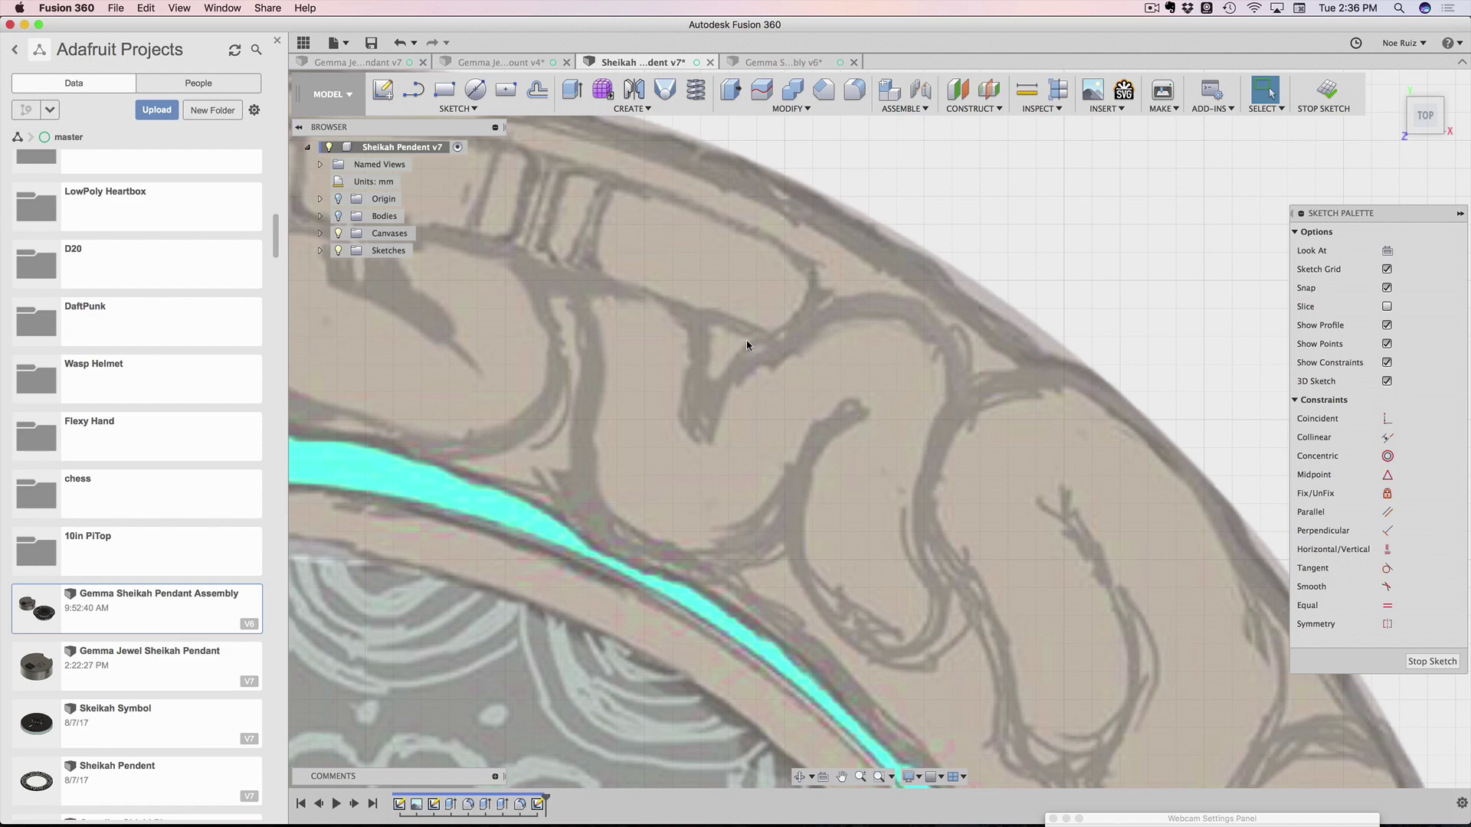
pyautogui.scroll(3, 531, 515)
pyautogui.scroll(-4, 701, 435)
pyautogui.scroll(3, 745, 418)
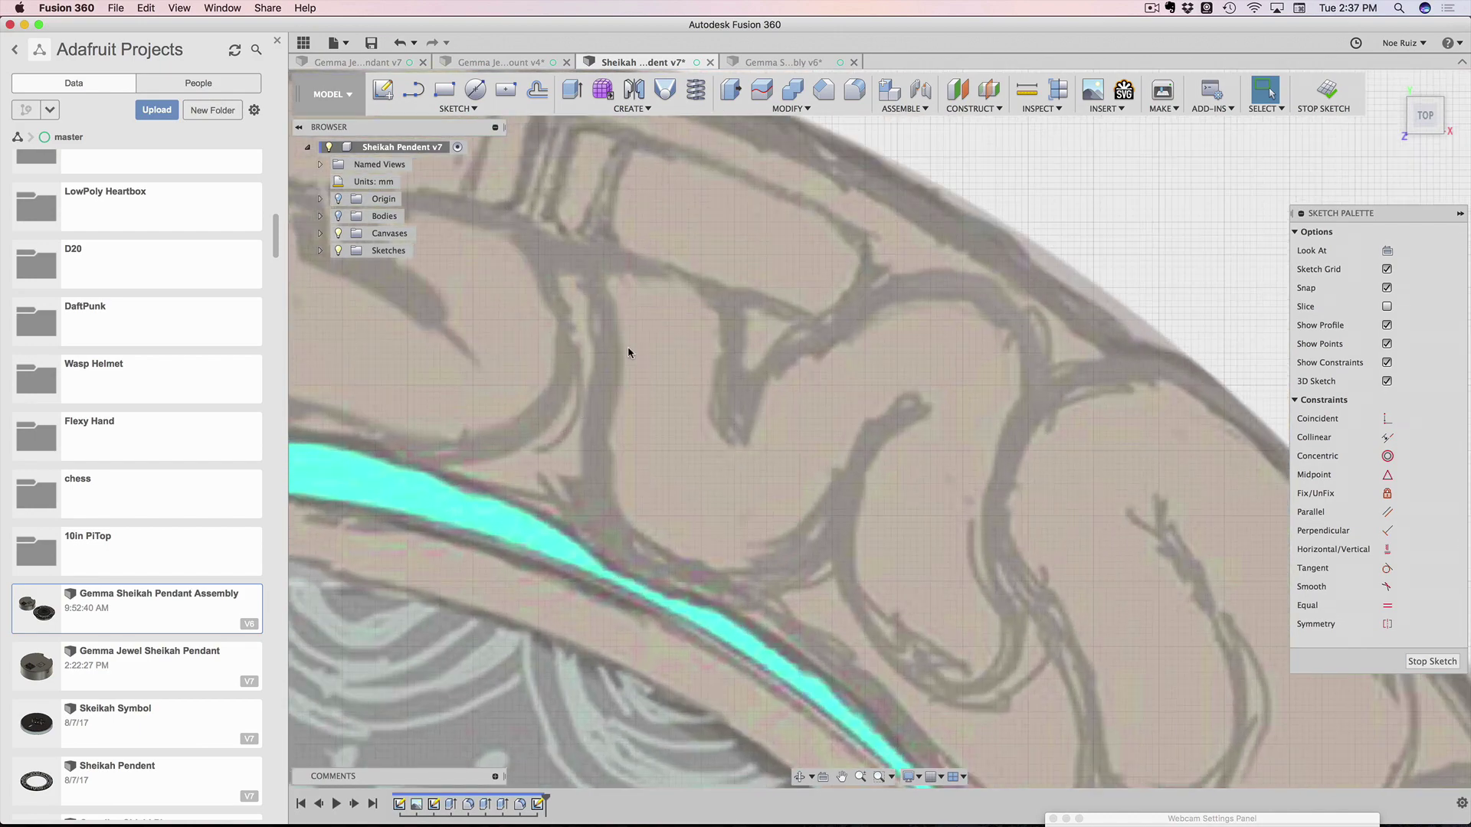
pyautogui.write('sspline')
pyautogui.press('Return')
pyautogui.click(591, 282)
pyautogui.click(734, 411)
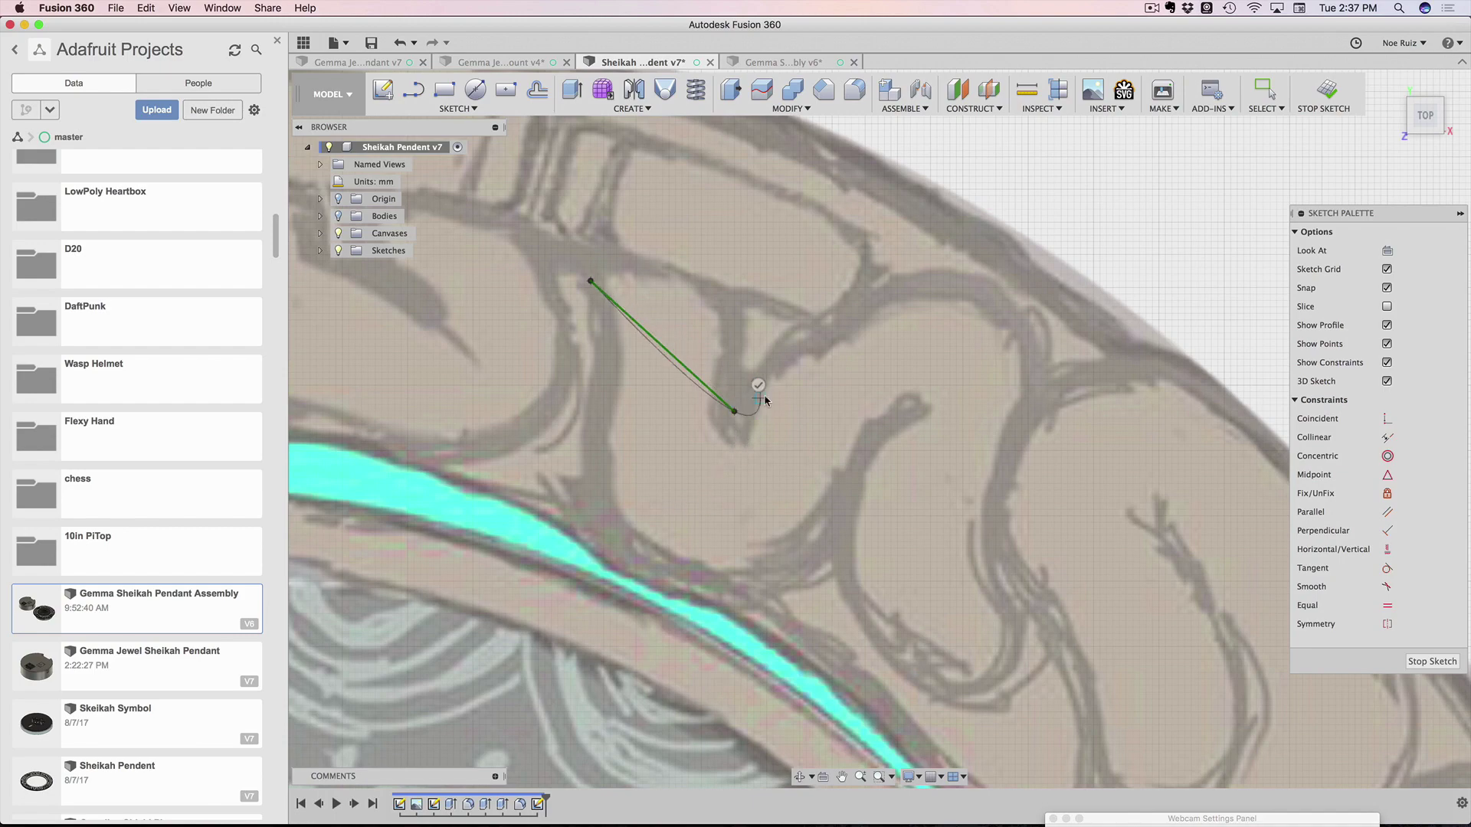
pyautogui.scroll(3, 757, 387)
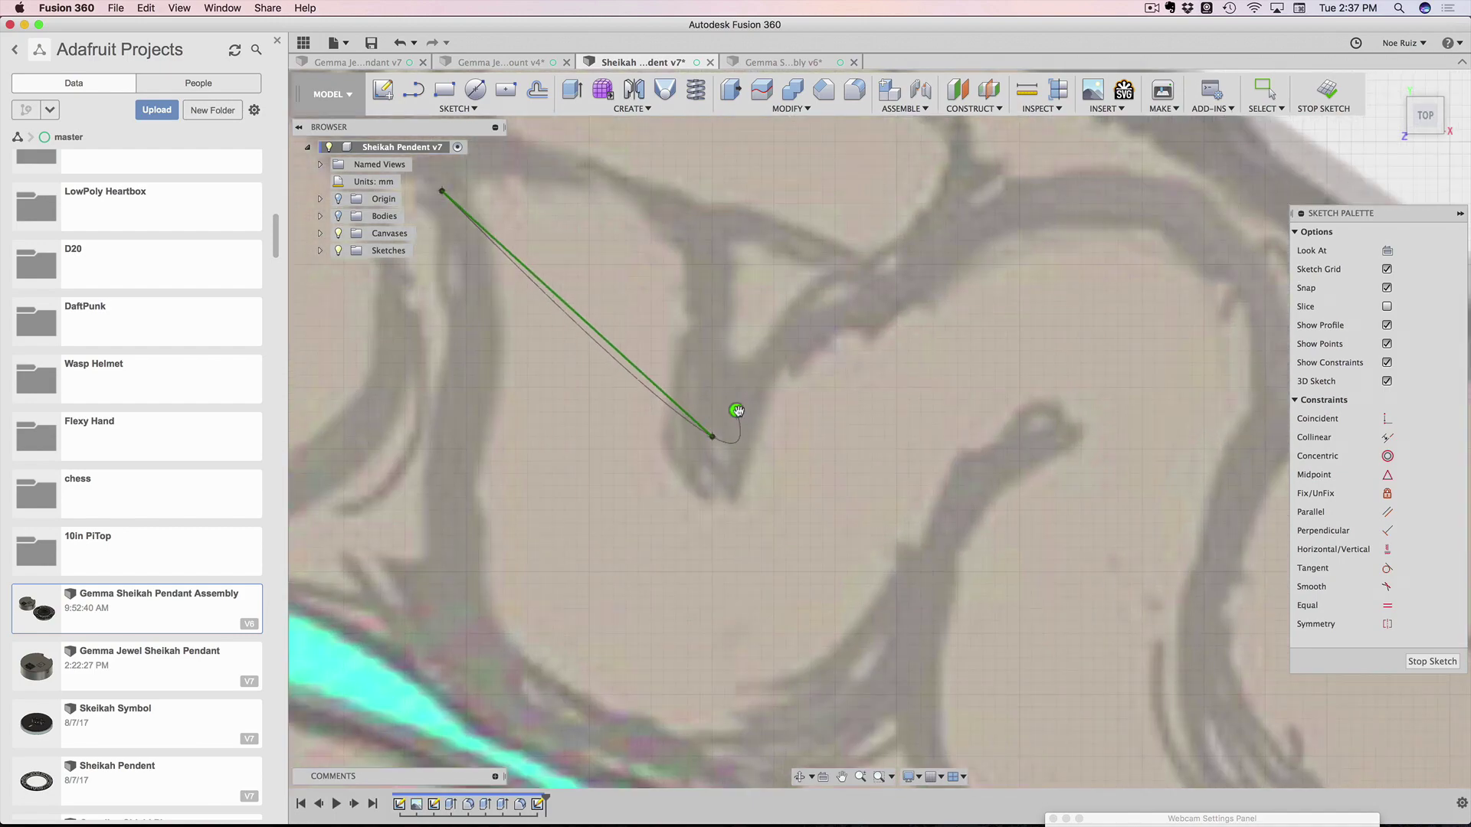
pyautogui.click(738, 410)
pyautogui.scroll(-4, 758, 338)
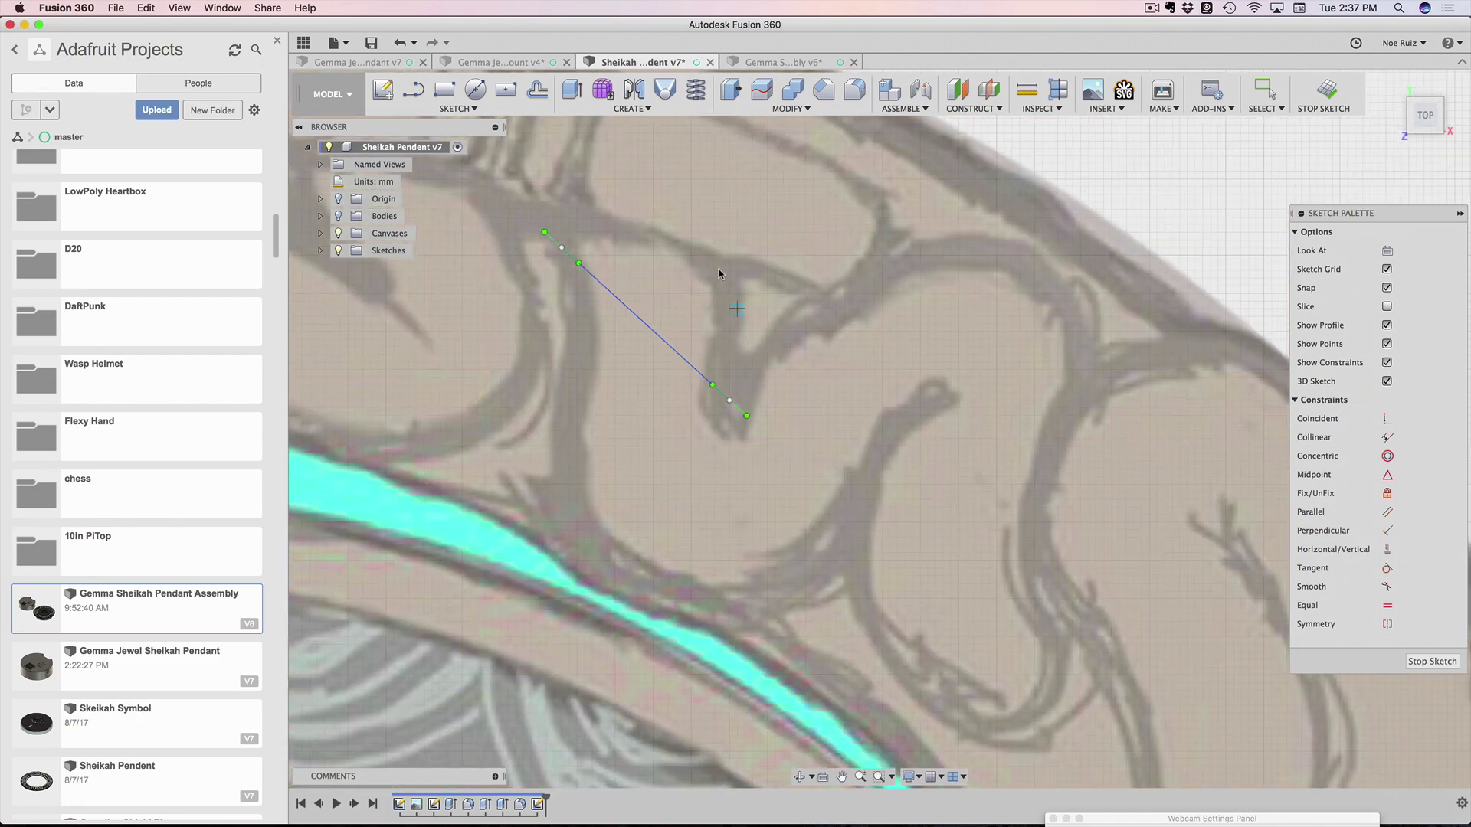
pyautogui.moveTo(856, 429); pyautogui.dragTo(828, 382, button='middle')
pyautogui.scroll(4, 827, 387)
pyautogui.scroll(-3, 827, 388)
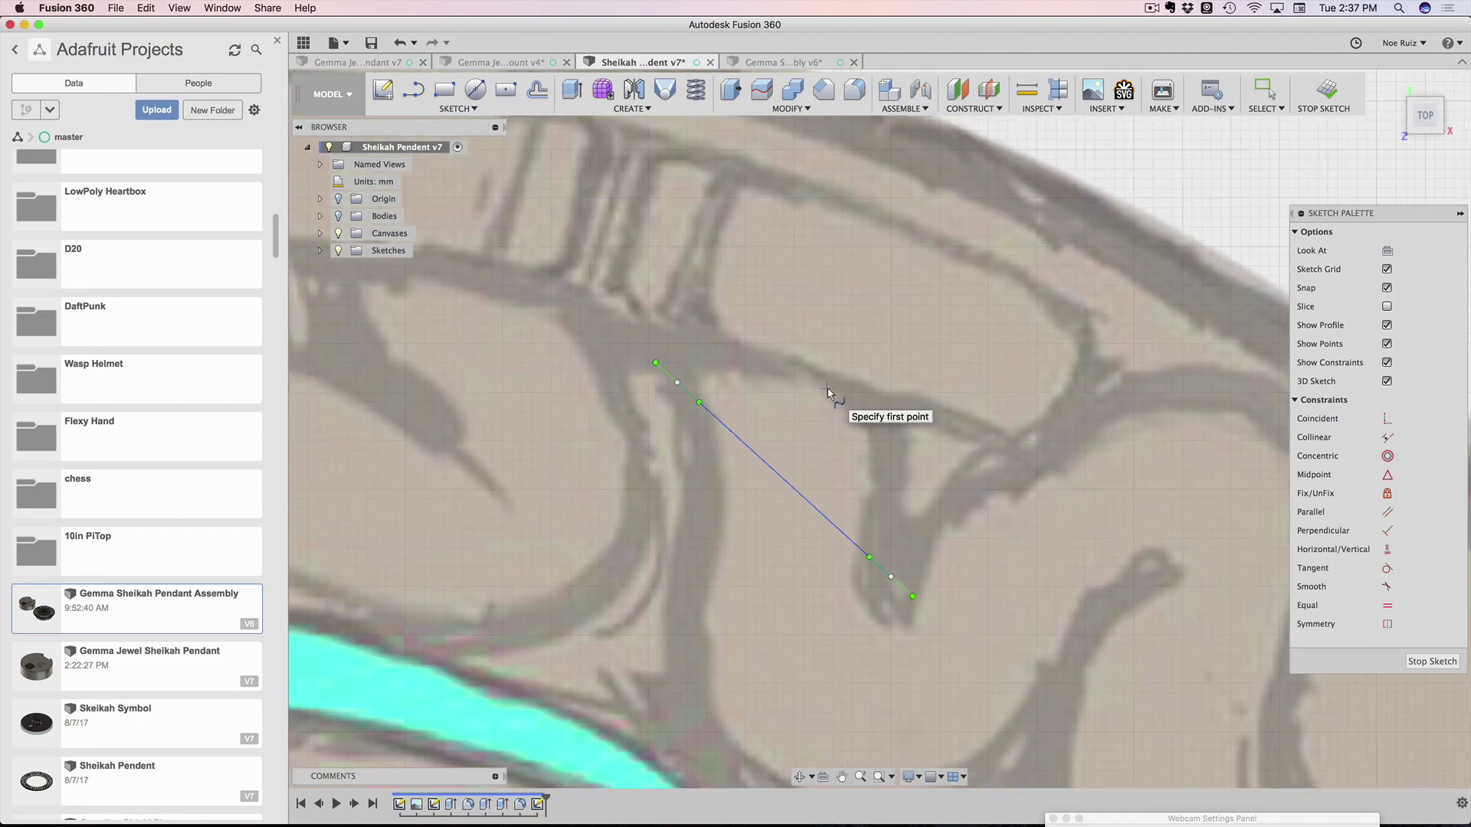
pyautogui.scroll(2, 827, 388)
pyautogui.scroll(-2, 830, 443)
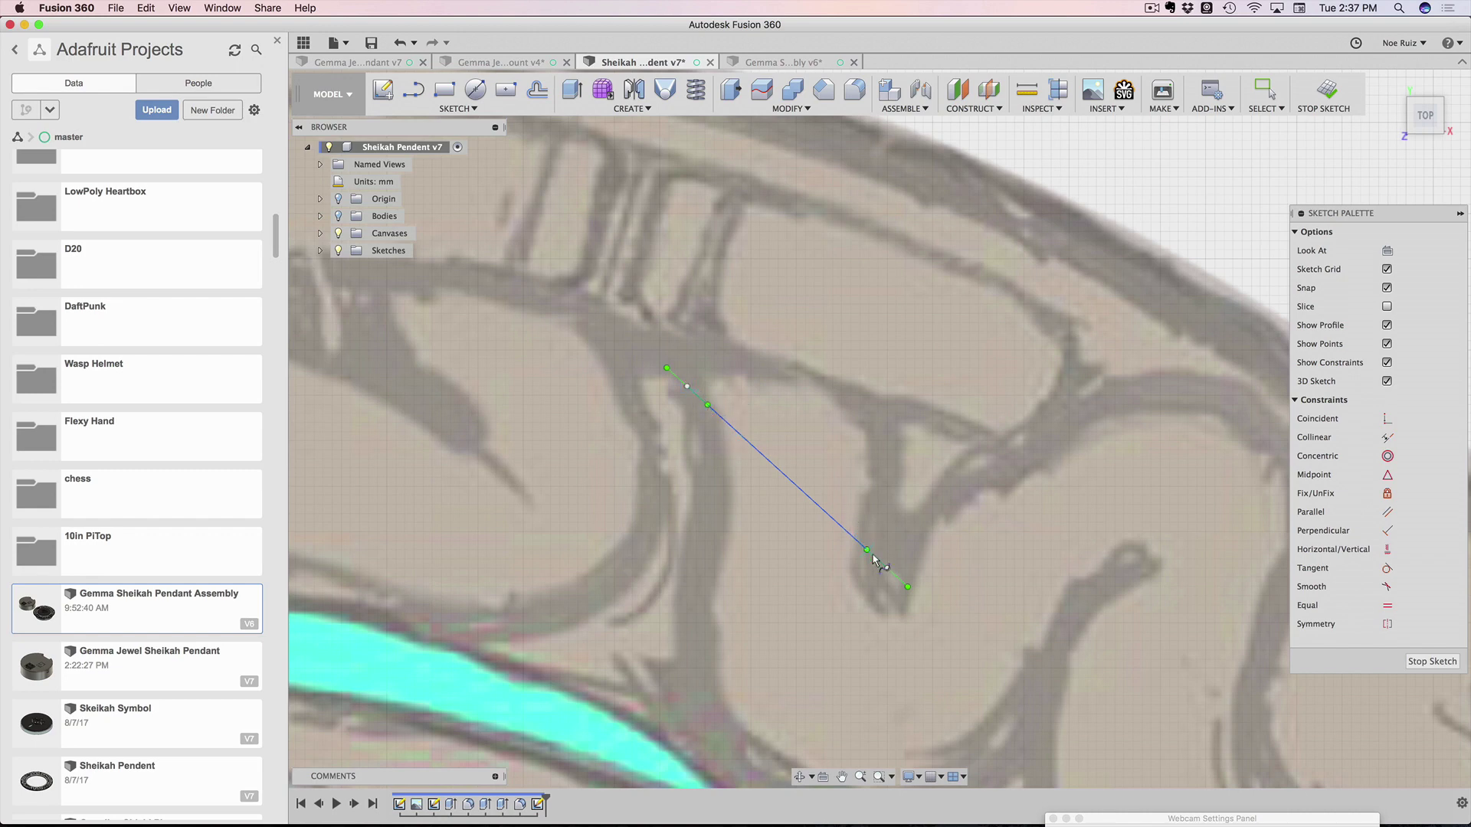
pyautogui.press('Escape')
# Reshape the spline's upper end by moving its outer tangent handle to about X 5.80, Y 19.50 mm, arching the curve toward the notch
pyautogui.click(708, 406)
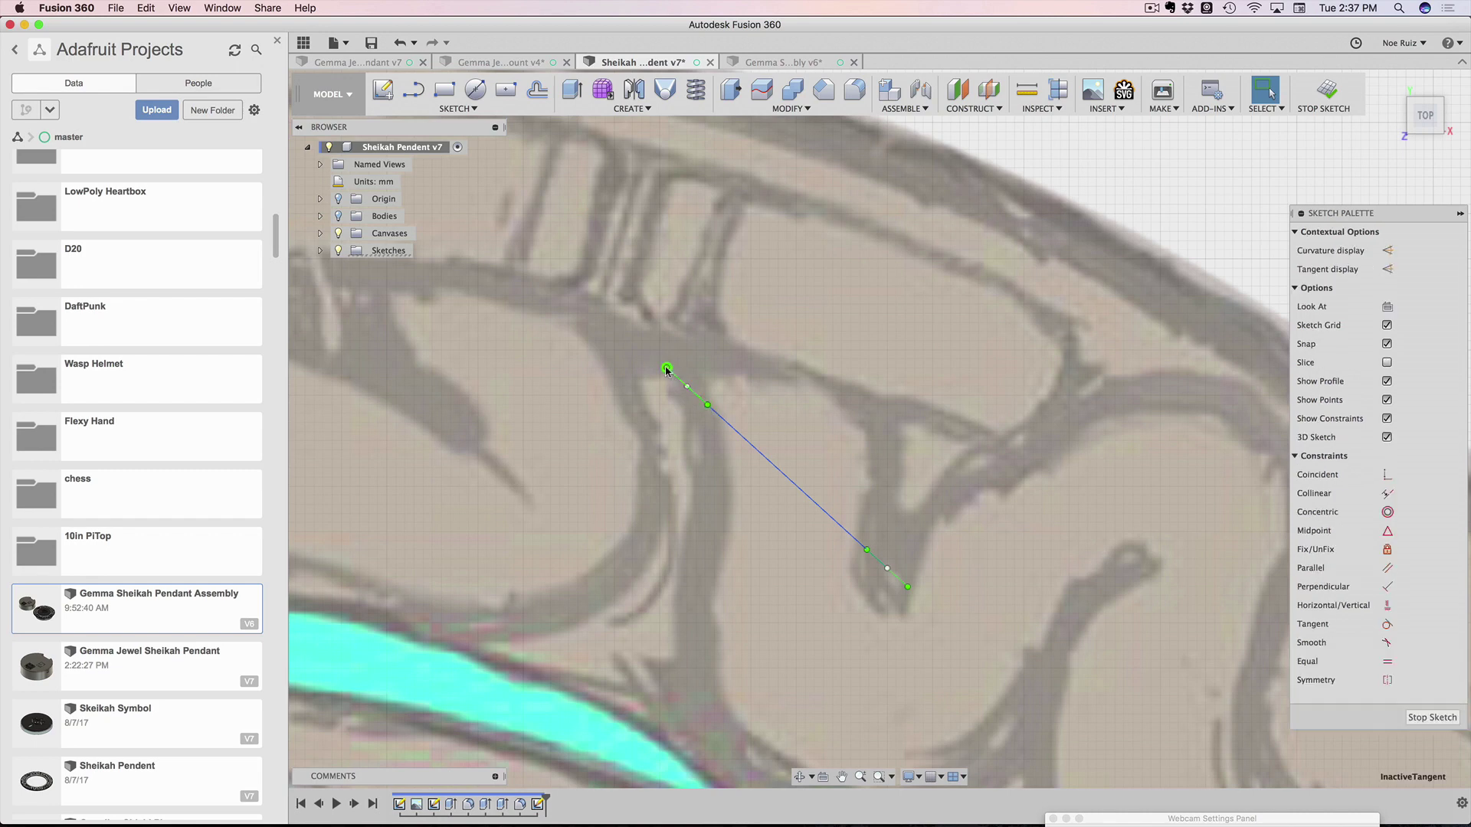
pyautogui.moveTo(663, 370)
pyautogui.mouseDown()
pyautogui.moveTo(634, 411)
pyautogui.moveTo(682, 371)
pyautogui.moveTo(706, 381)
pyautogui.moveTo(658, 406)
pyautogui.moveTo(668, 394)
pyautogui.moveTo(654, 388)
pyautogui.moveTo(677, 388)
pyautogui.moveTo(646, 394)
pyautogui.moveTo(659, 416)
pyautogui.moveTo(667, 401)
pyautogui.moveTo(667, 431)
pyautogui.moveTo(643, 393)
pyautogui.moveTo(624, 397)
pyautogui.mouseUp()
pyautogui.scroll(5, 675, 390)
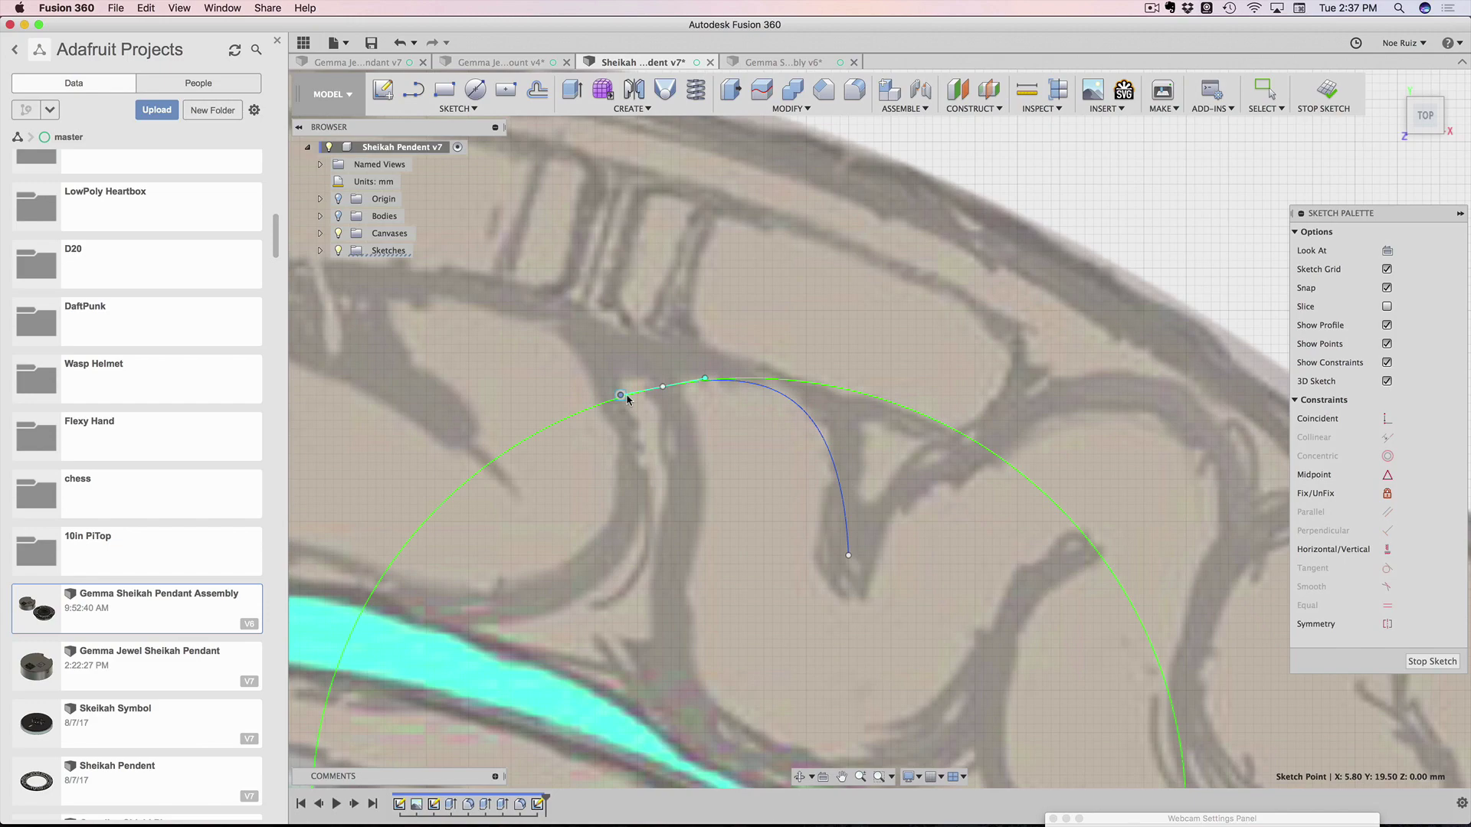
pyautogui.press('Escape')
pyautogui.scroll(3, 763, 362)
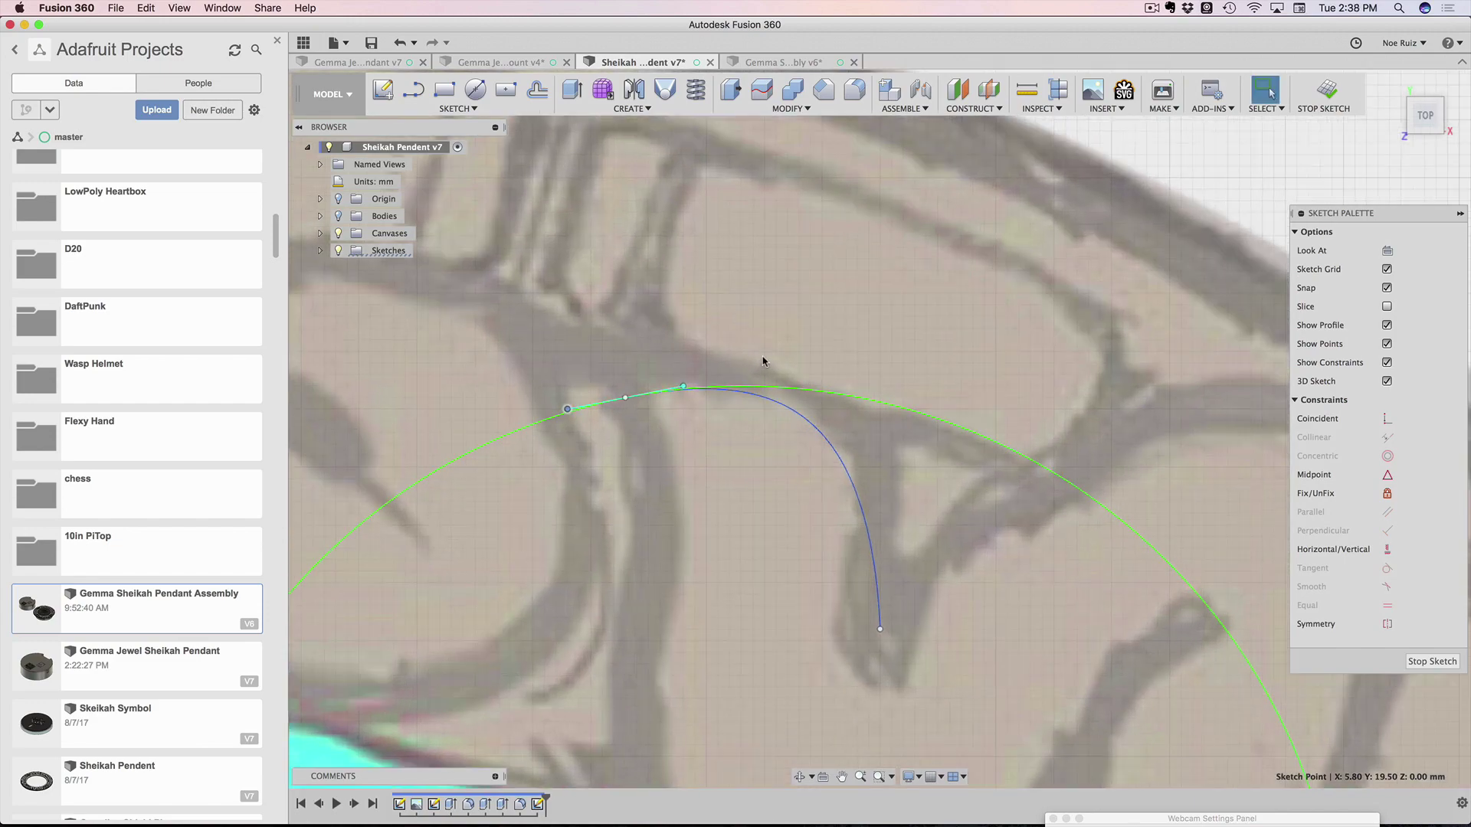
pyautogui.scroll(-7, 946, 456)
pyautogui.moveTo(1108, 542); pyautogui.dragTo(1069, 412, button='middle')
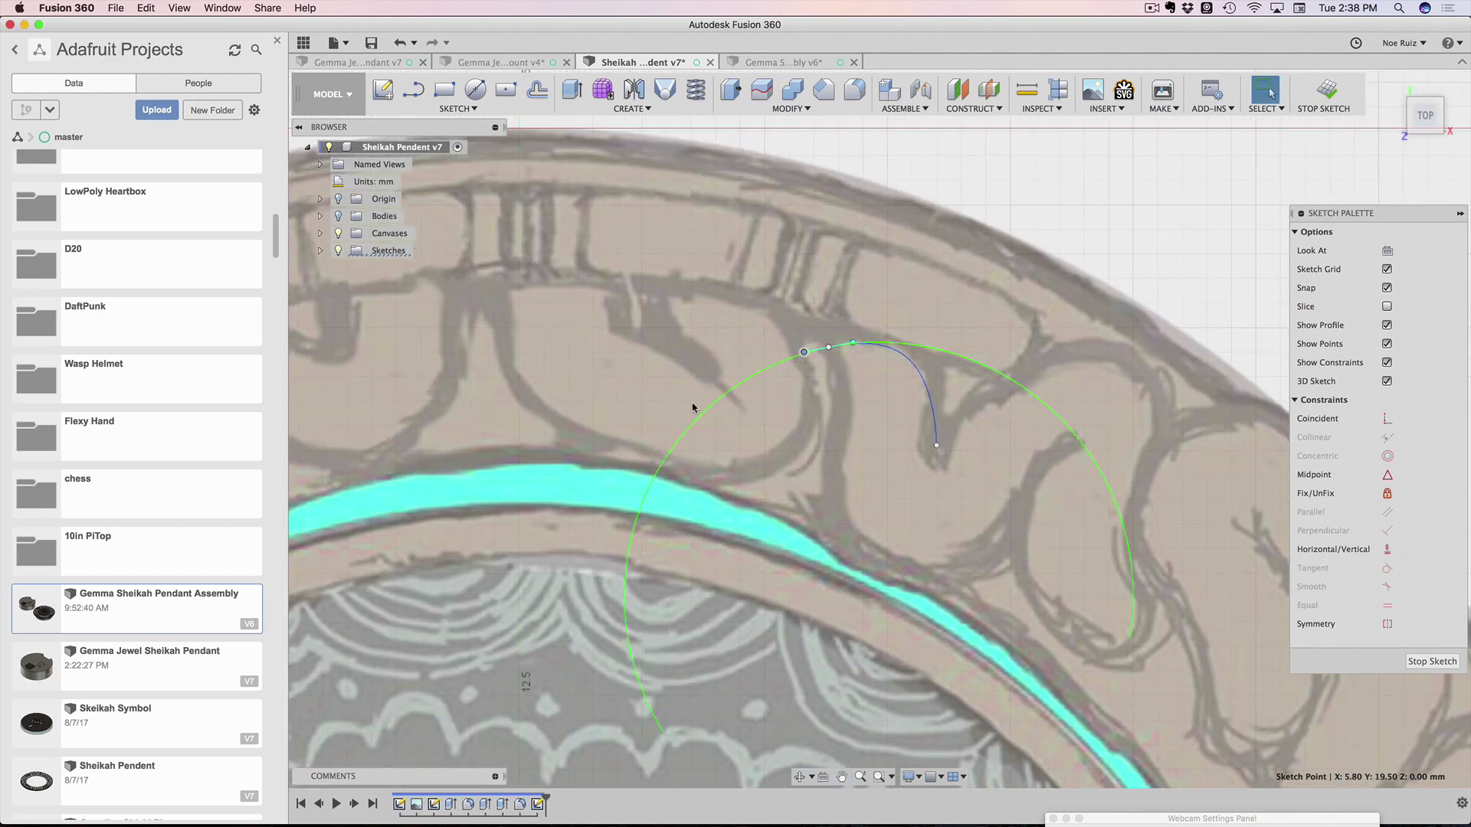
pyautogui.scroll(6, 837, 365)
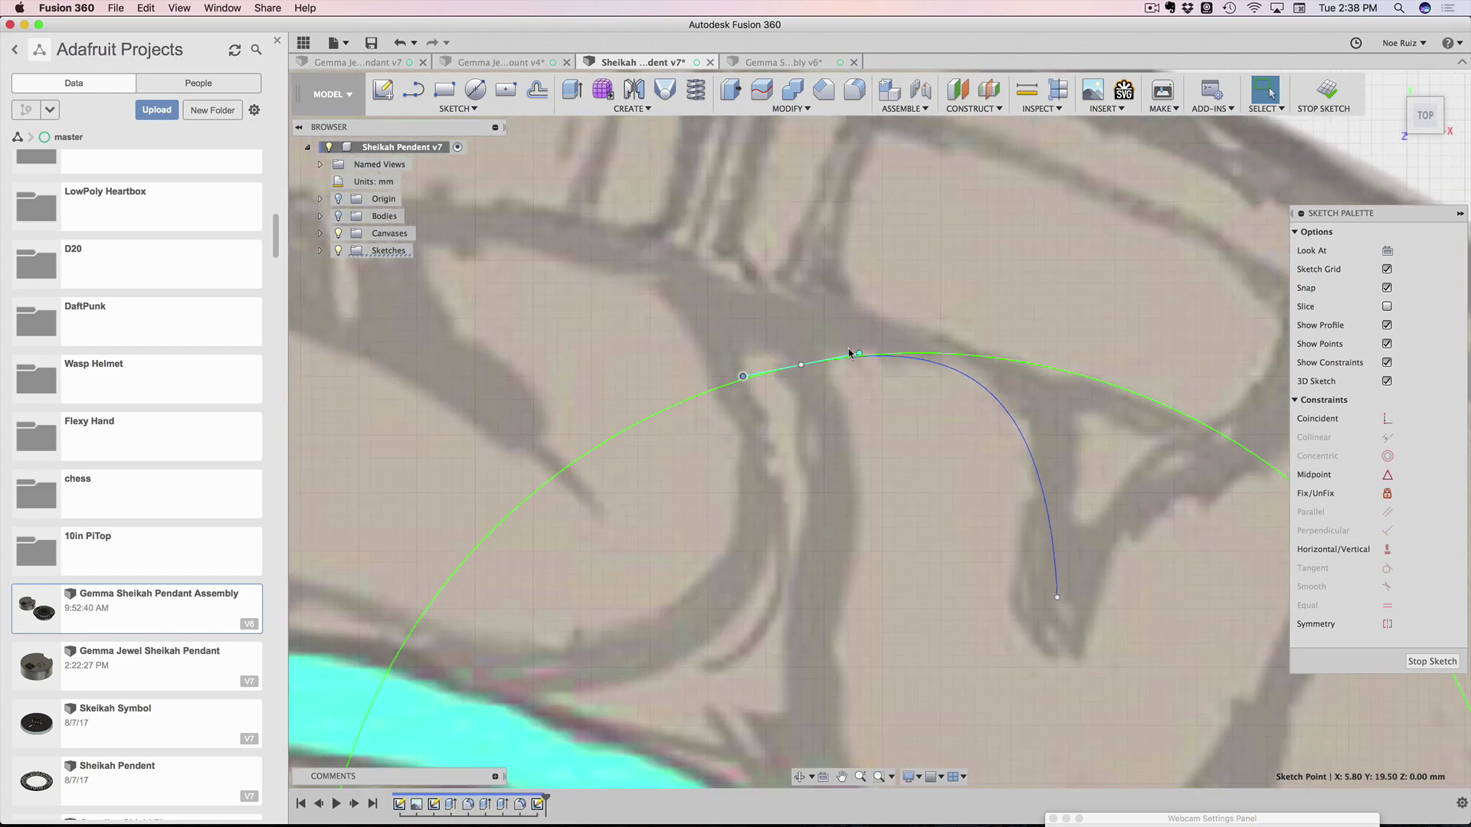
# Refine the arch with the inner tangent handle of the spline's upper end, placing it at about X 6.84, Y 19.70 mm
pyautogui.moveTo(848, 354); pyautogui.dragTo(880, 341)
pyautogui.scroll(-5, 880, 342)
pyautogui.scroll(-3, 878, 343)
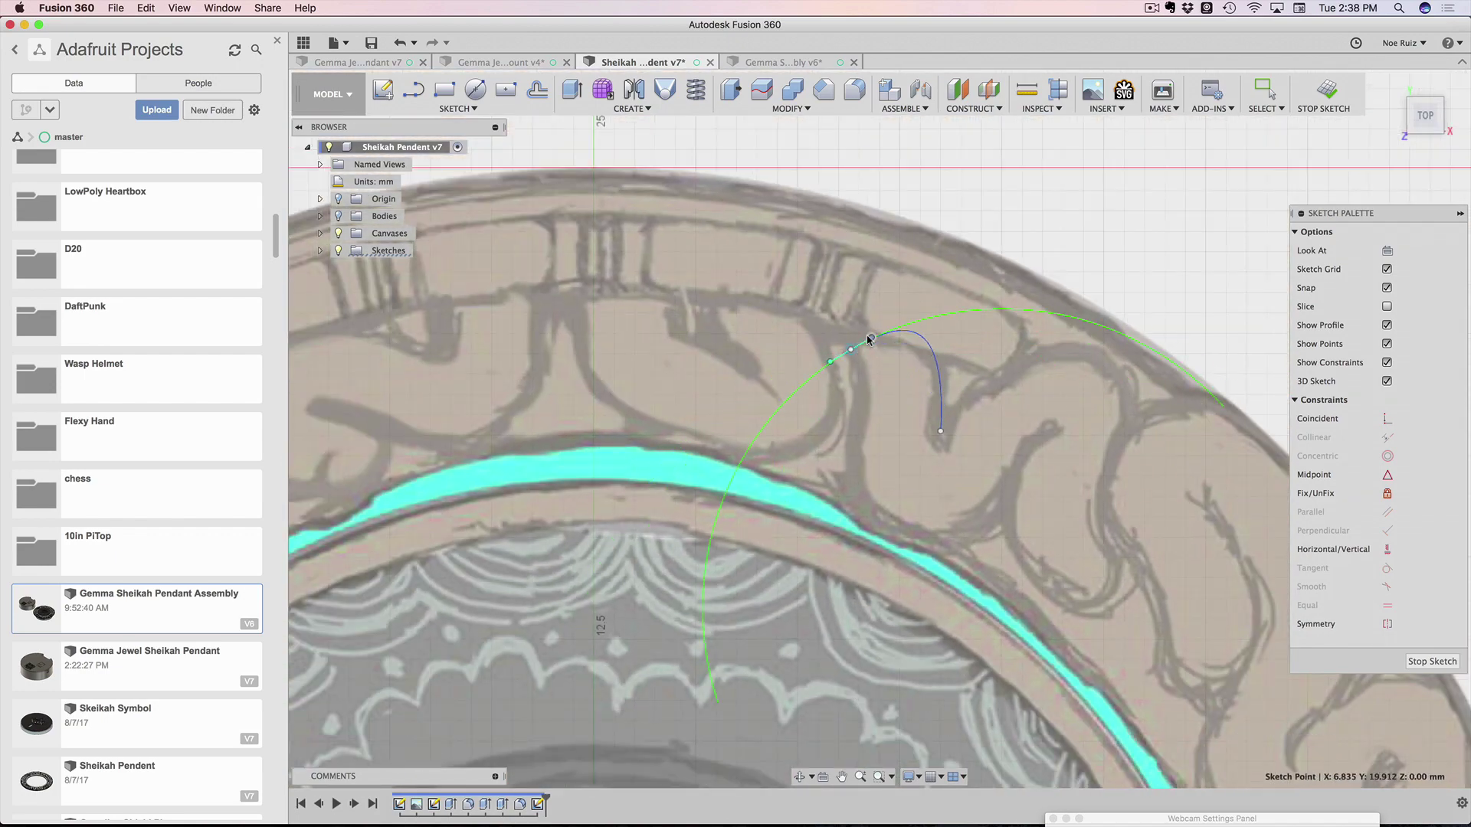
pyautogui.scroll(6, 873, 346)
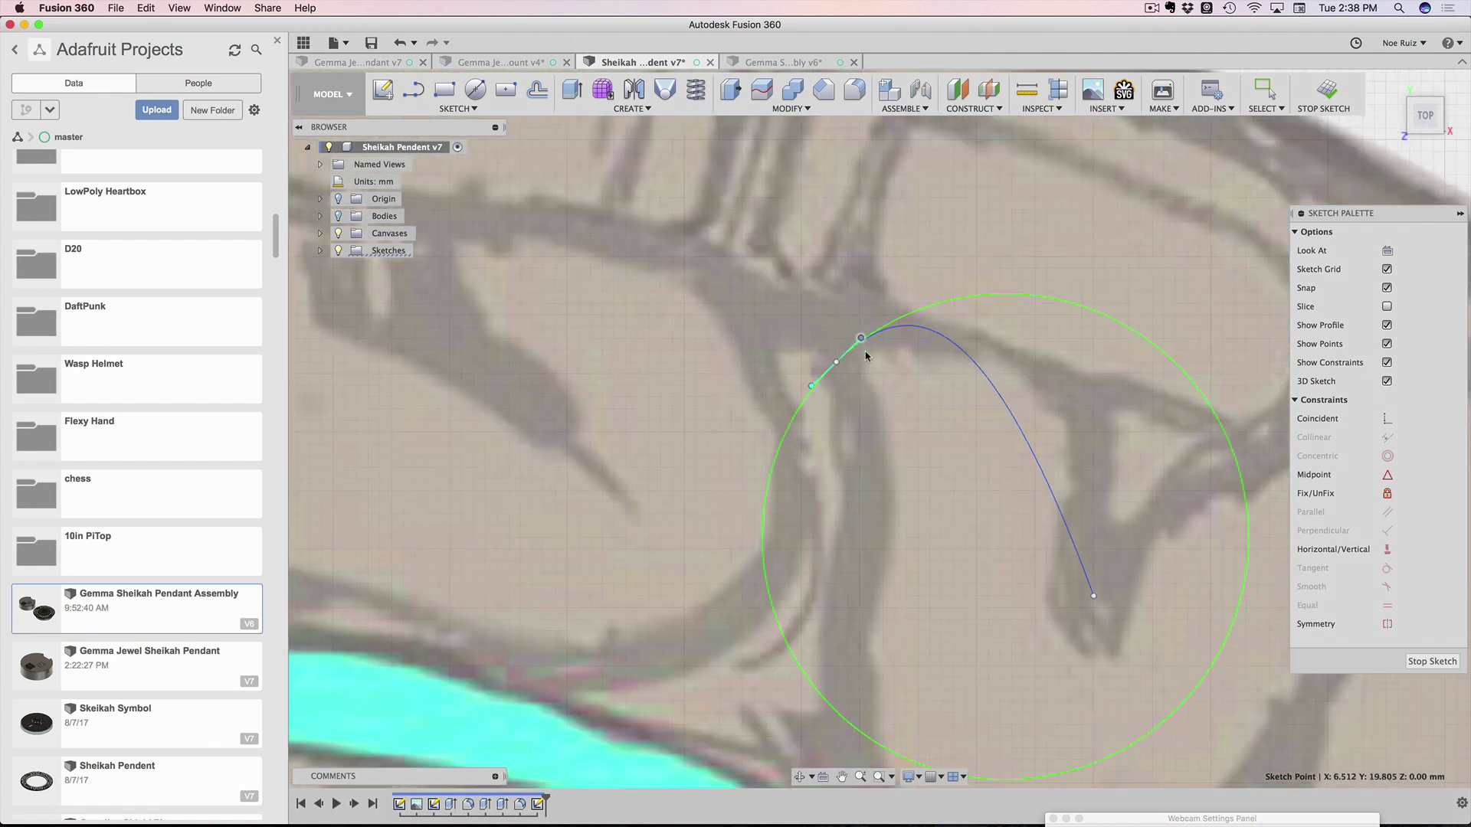
pyautogui.moveTo(865, 354); pyautogui.dragTo(897, 362)
pyautogui.scroll(2, 910, 342)
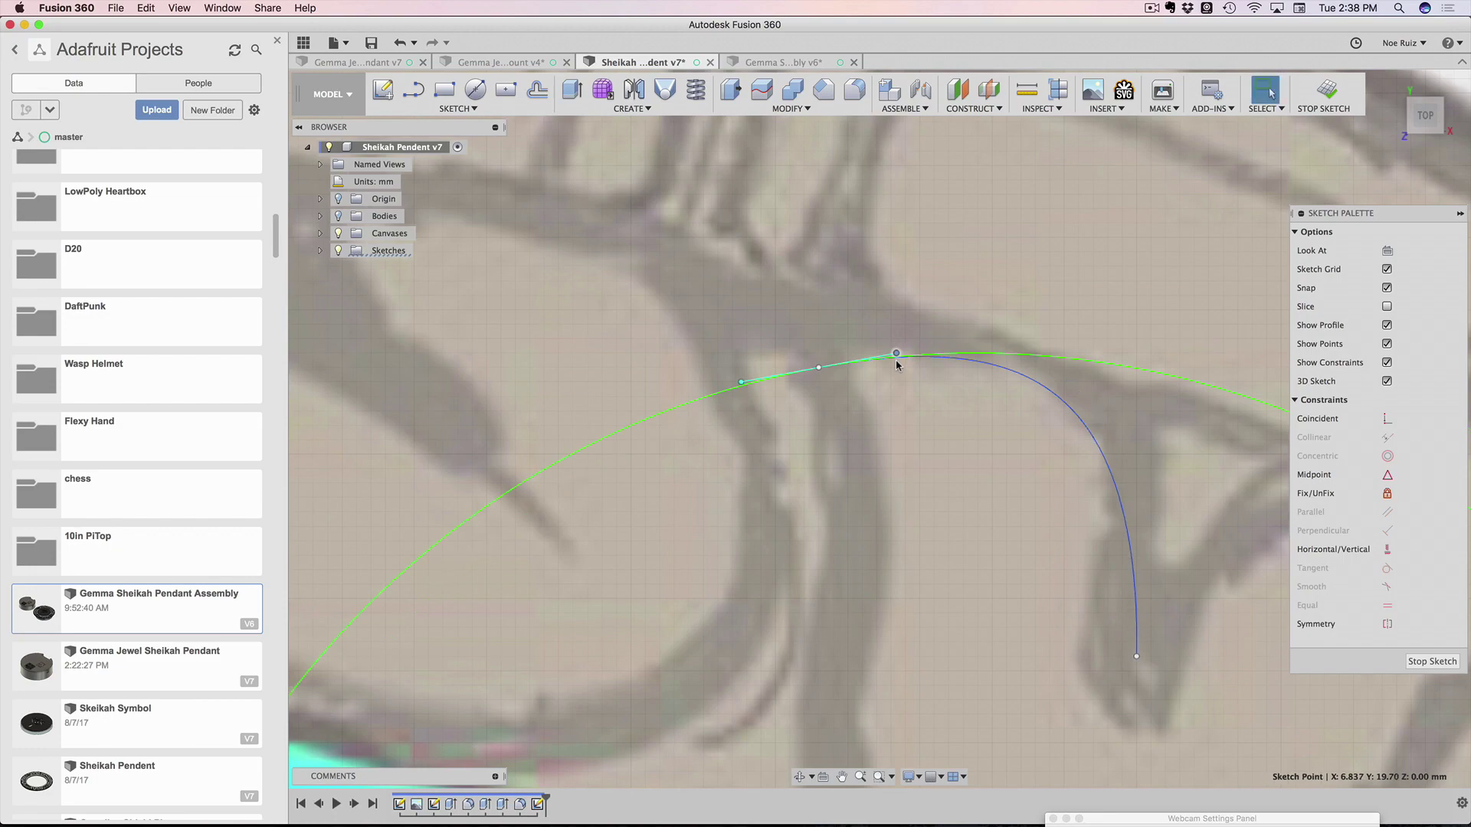
pyautogui.scroll(-2, 896, 360)
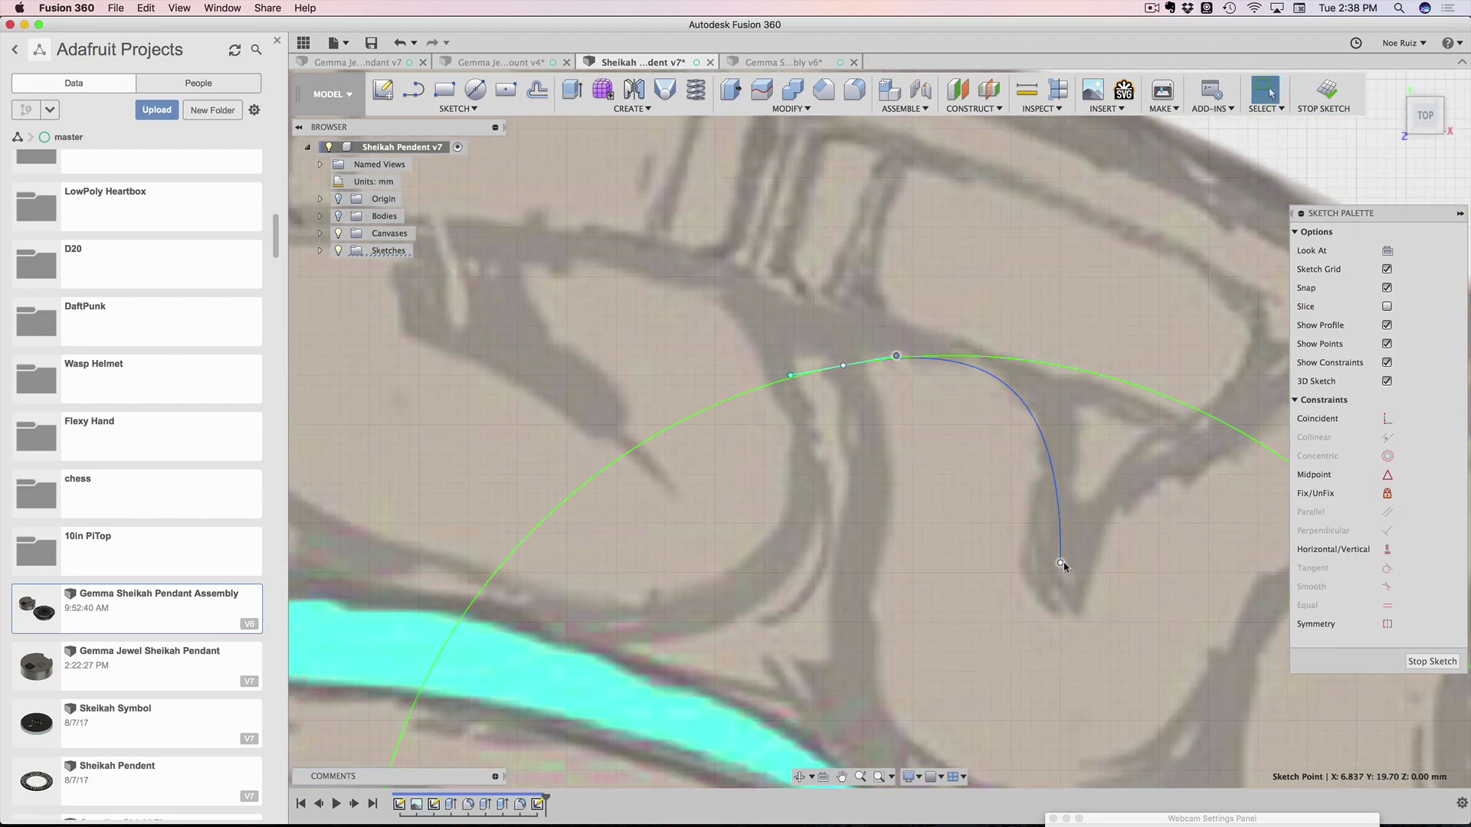
# Adjust the tangent at the spline's lower end until it is nearly vertical and the curve runs down into the notch tip
pyautogui.click(1060, 564)
pyautogui.scroll(-2, 1023, 507)
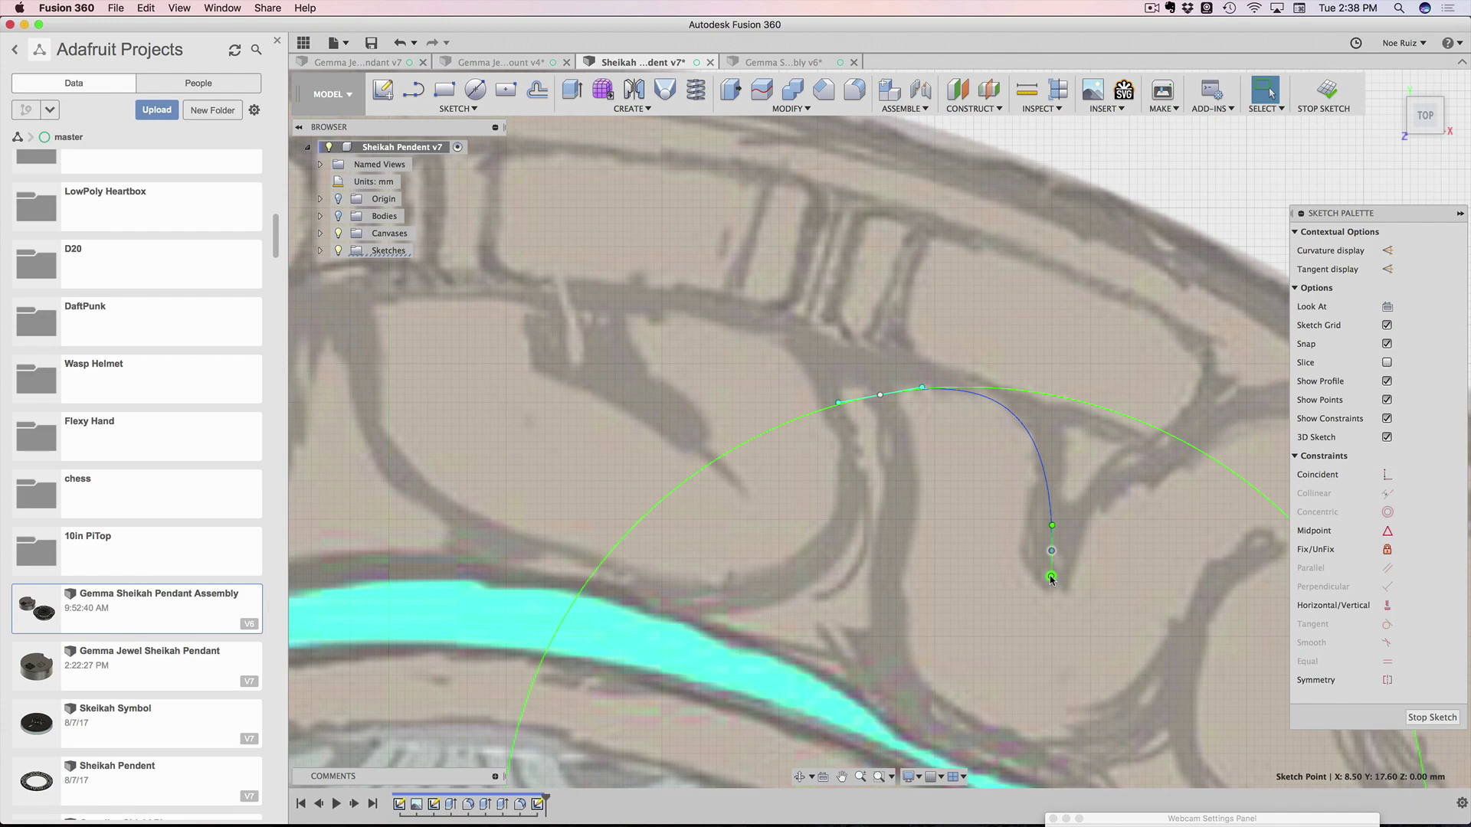
pyautogui.moveTo(1051, 579)
pyautogui.mouseDown()
pyautogui.moveTo(1056, 590)
pyautogui.moveTo(1024, 564)
pyautogui.moveTo(1057, 539)
pyautogui.moveTo(1065, 559)
pyautogui.moveTo(1024, 571)
pyautogui.moveTo(1057, 584)
pyautogui.moveTo(1088, 576)
pyautogui.moveTo(1093, 542)
pyautogui.moveTo(1114, 552)
pyautogui.mouseUp()
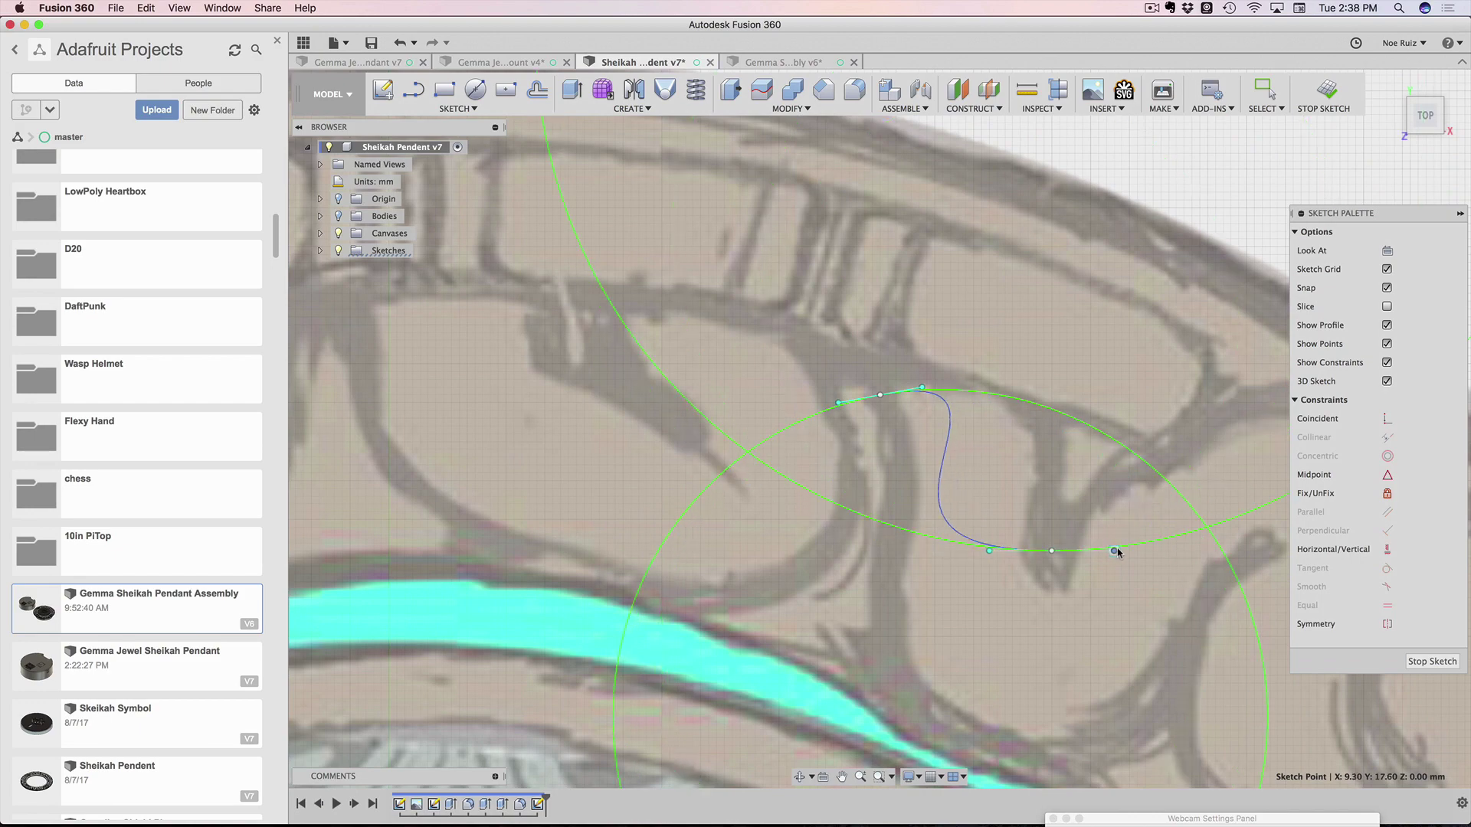
pyautogui.scroll(3, 1053, 541)
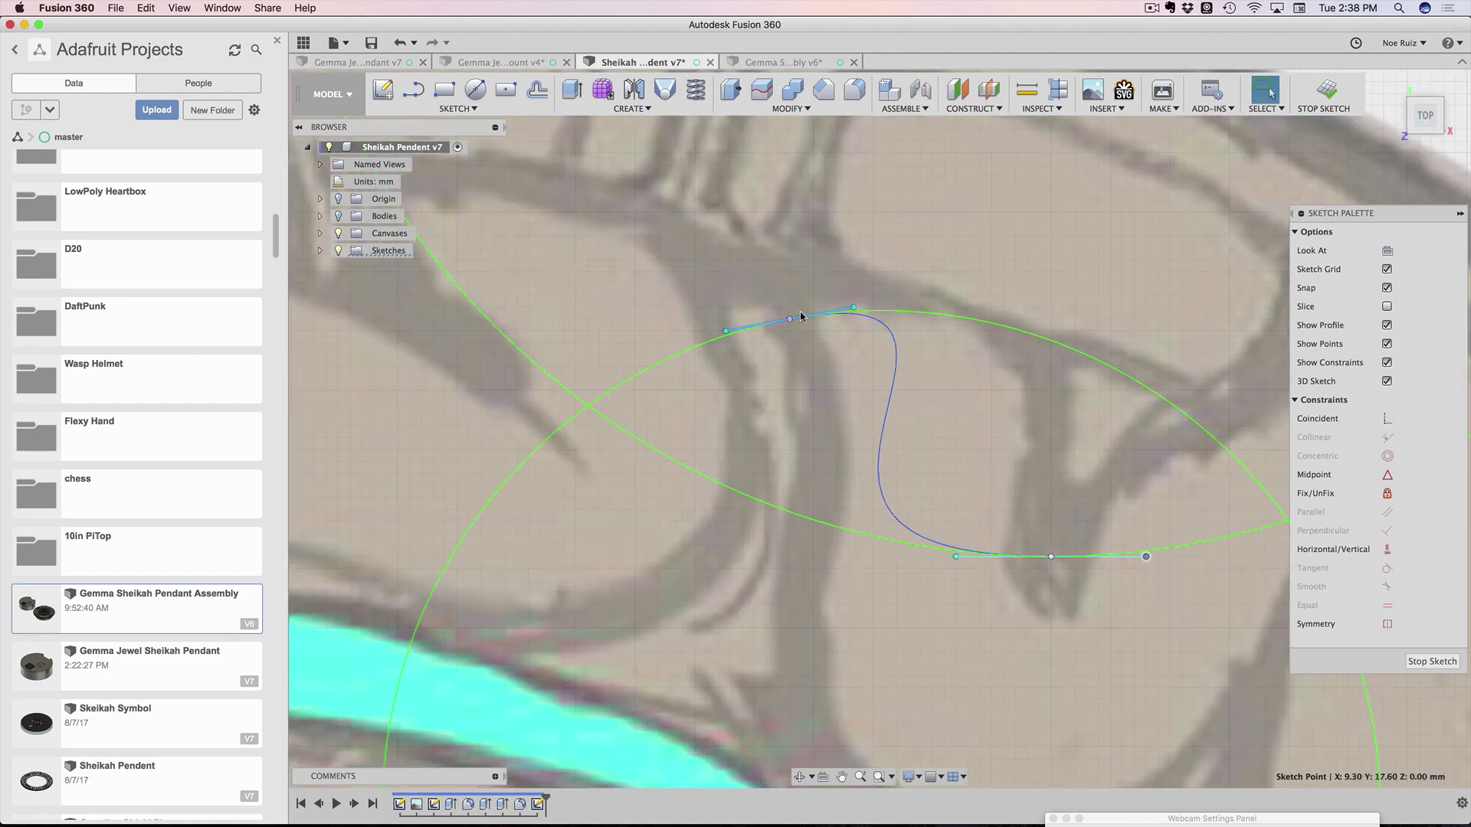
pyautogui.scroll(-3, 909, 375)
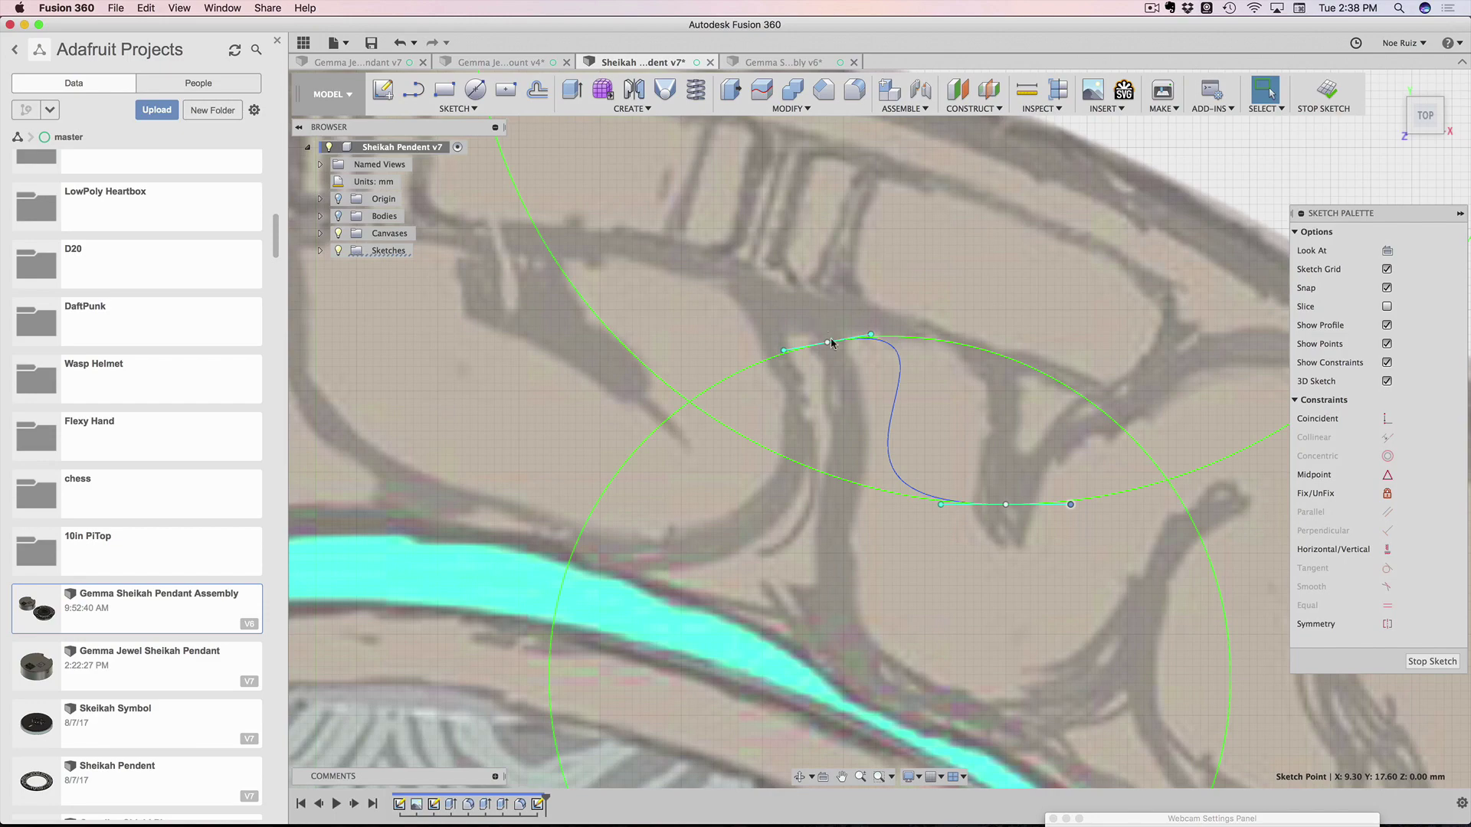
pyautogui.scroll(2, 950, 468)
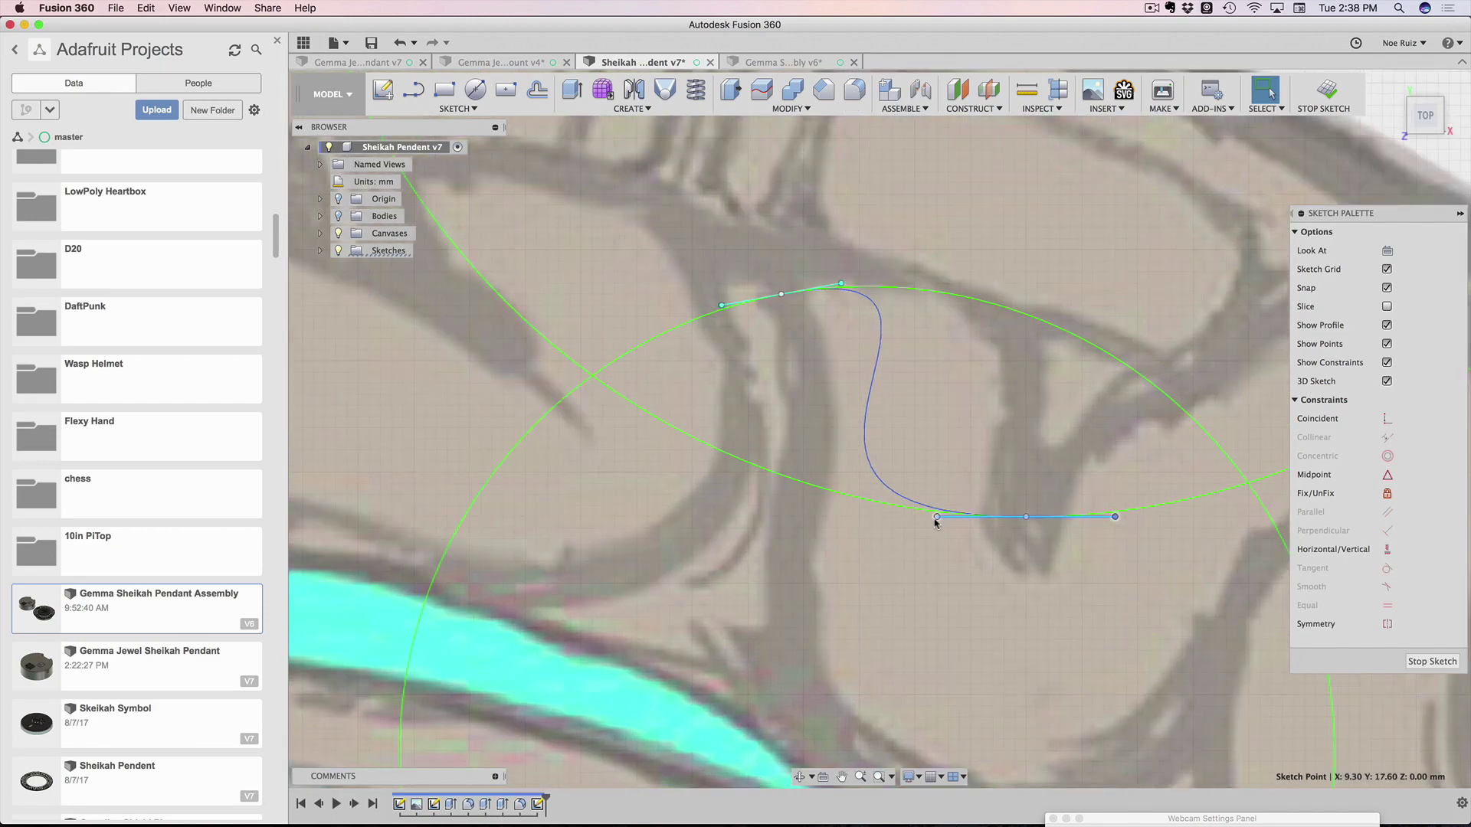
pyautogui.moveTo(935, 518)
pyautogui.mouseDown()
pyautogui.moveTo(980, 514)
pyautogui.moveTo(1019, 449)
pyautogui.moveTo(1054, 452)
pyautogui.moveTo(1054, 490)
pyautogui.moveTo(1038, 498)
pyautogui.moveTo(1034, 478)
pyautogui.mouseUp()
pyautogui.scroll(-2, 1033, 476)
pyautogui.click(1058, 439)
pyautogui.moveTo(1057, 438); pyautogui.dragTo(990, 485, button='middle')
pyautogui.scroll(1, 1095, 256)
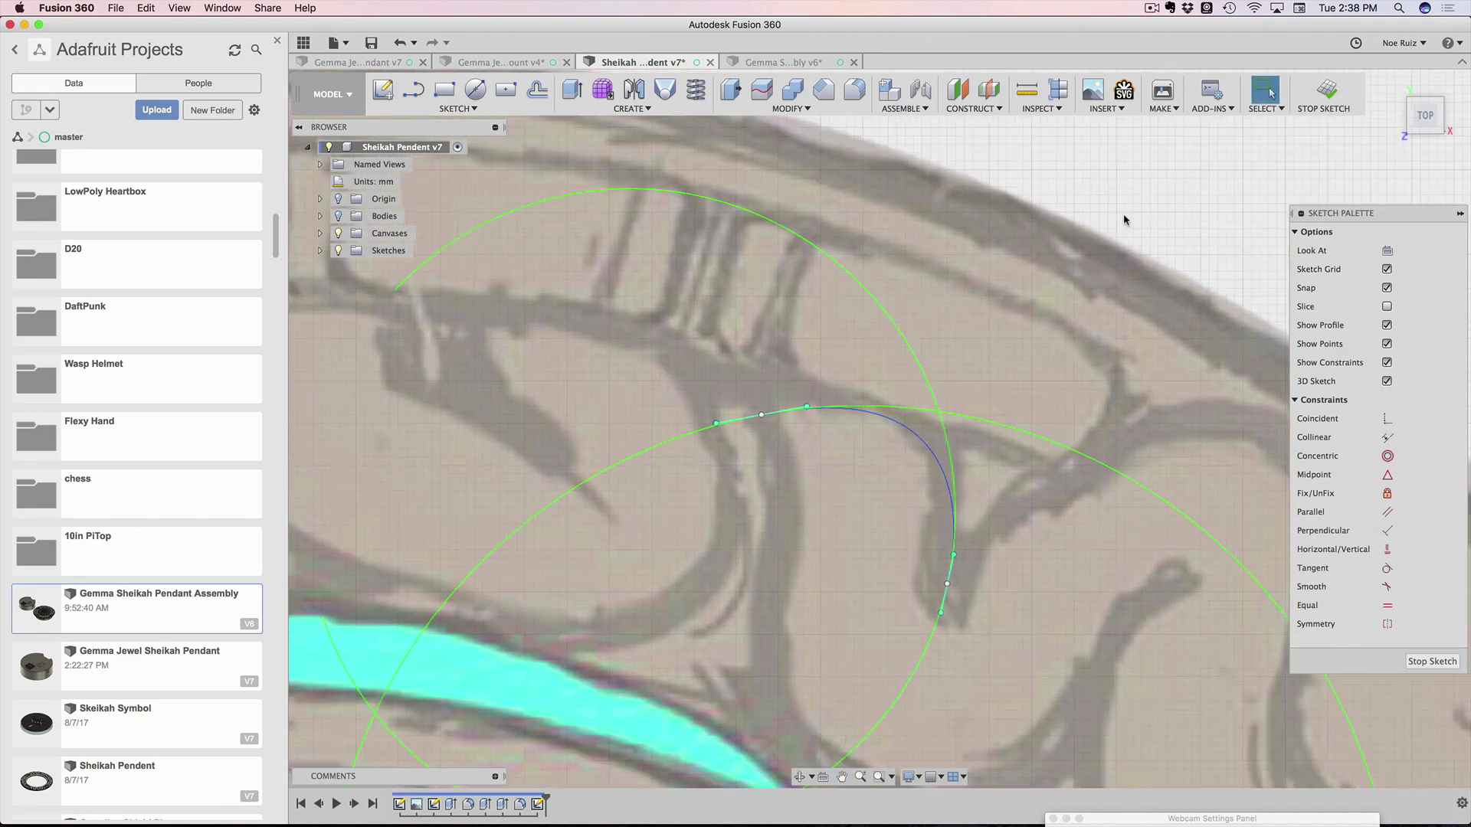
# Insert an extra fit point into the arch spline at its upper bend, above the V-shaped notch
pyautogui.scroll(-2, 998, 439)
pyautogui.scroll(5, 963, 426)
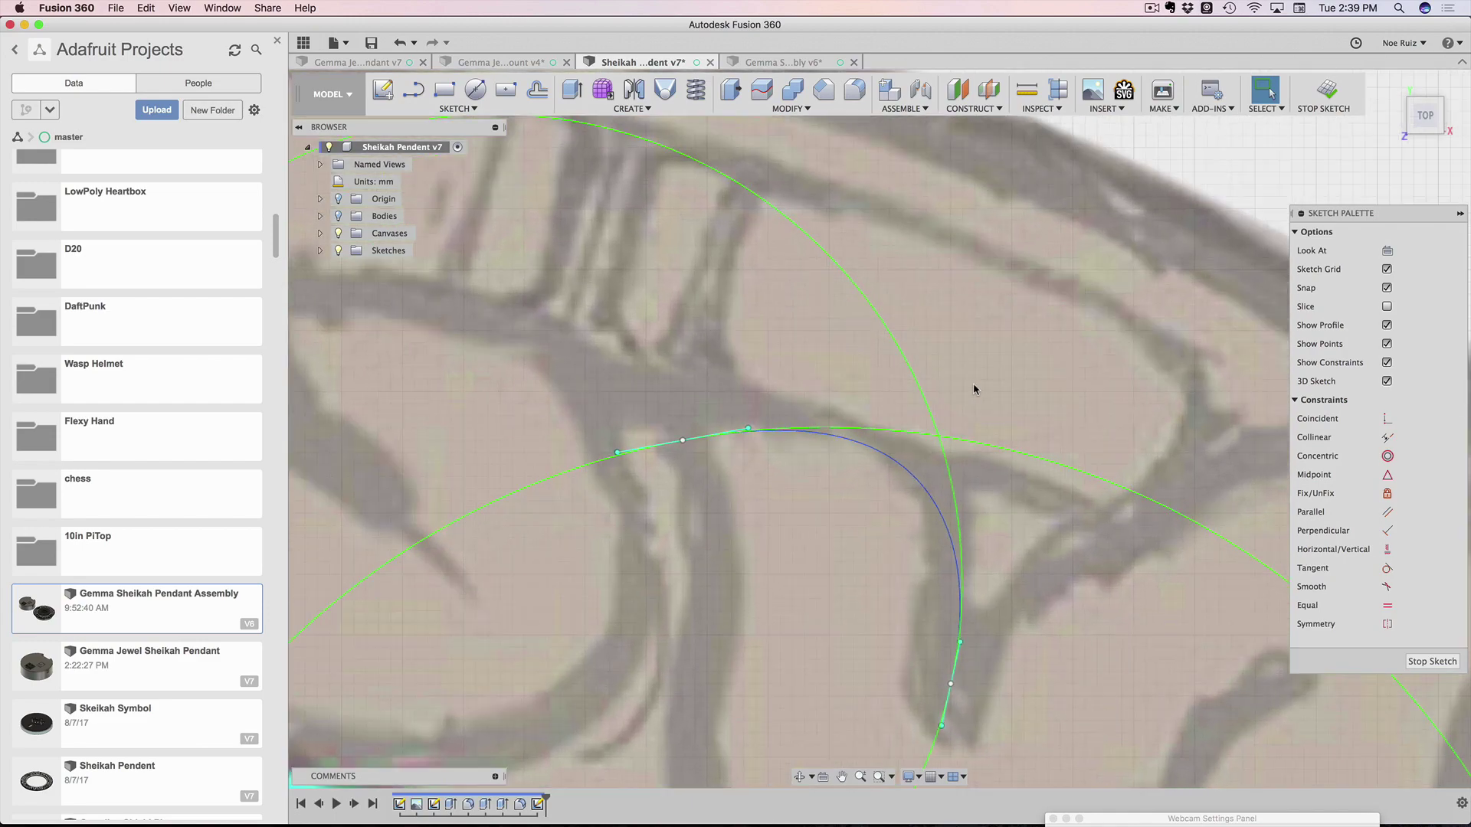
pyautogui.moveTo(972, 416); pyautogui.dragTo(958, 366, button='middle')
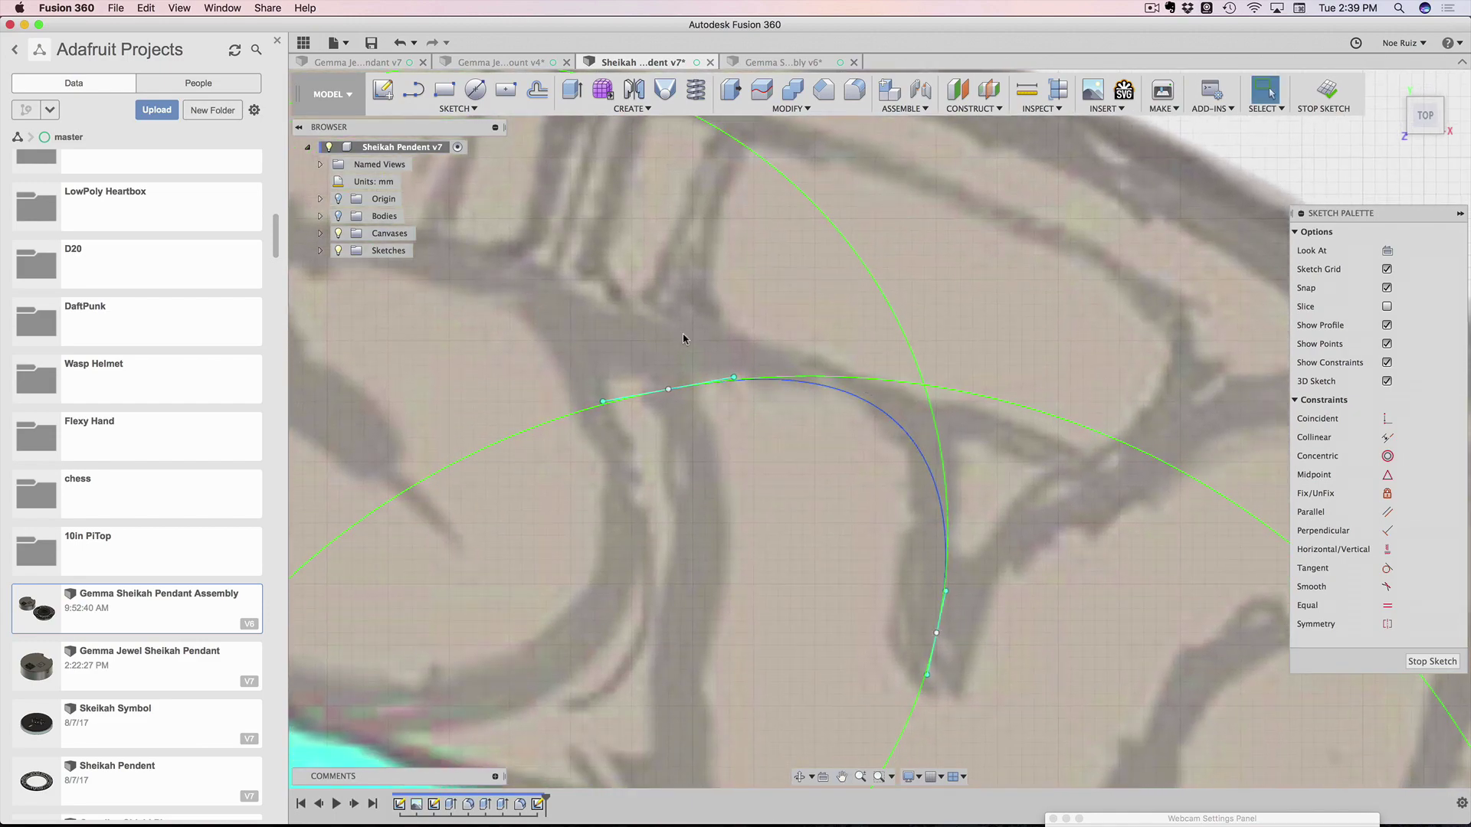
pyautogui.click(898, 423)
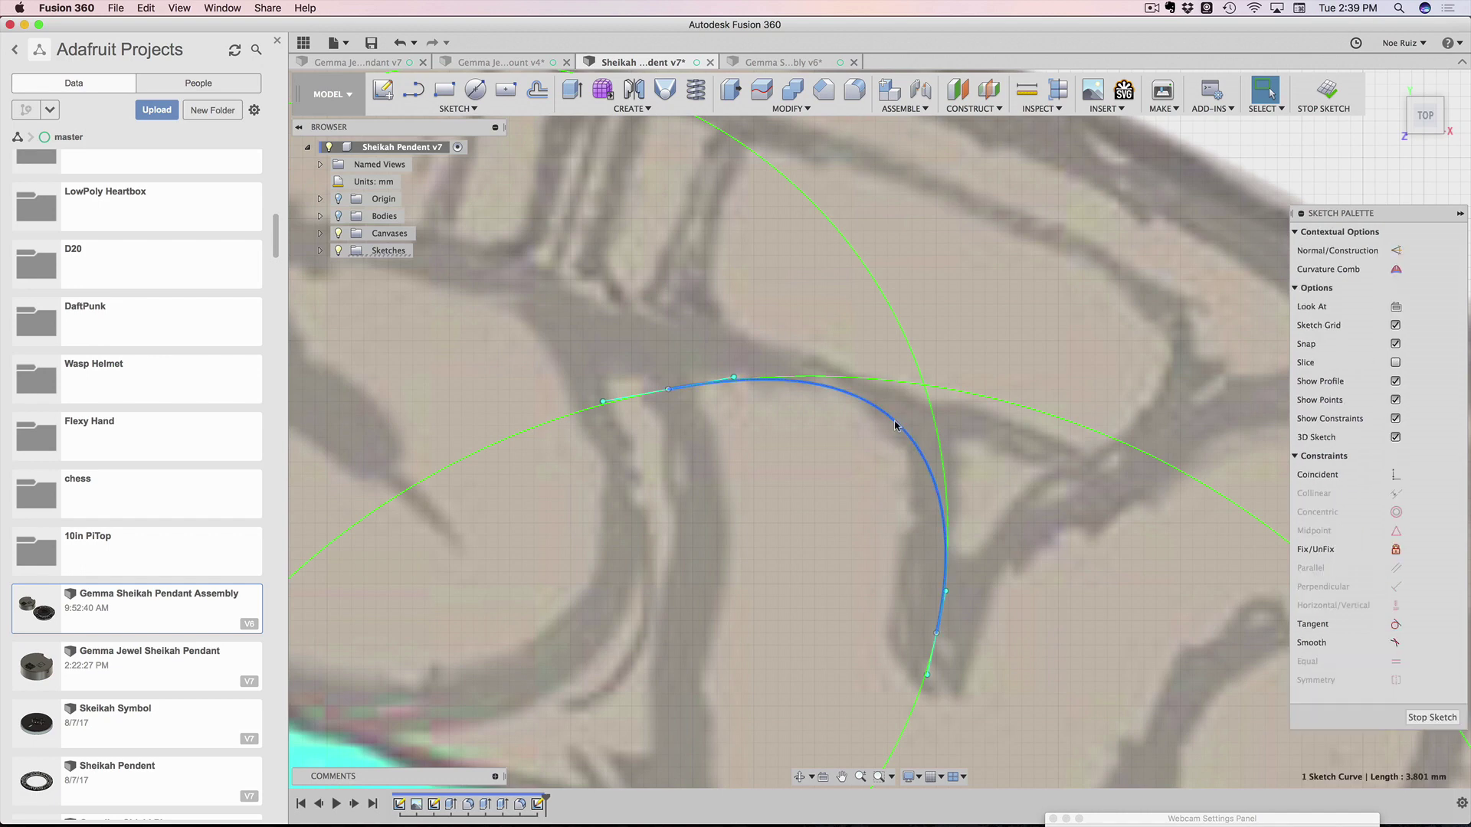
pyautogui.rightClick(896, 424)
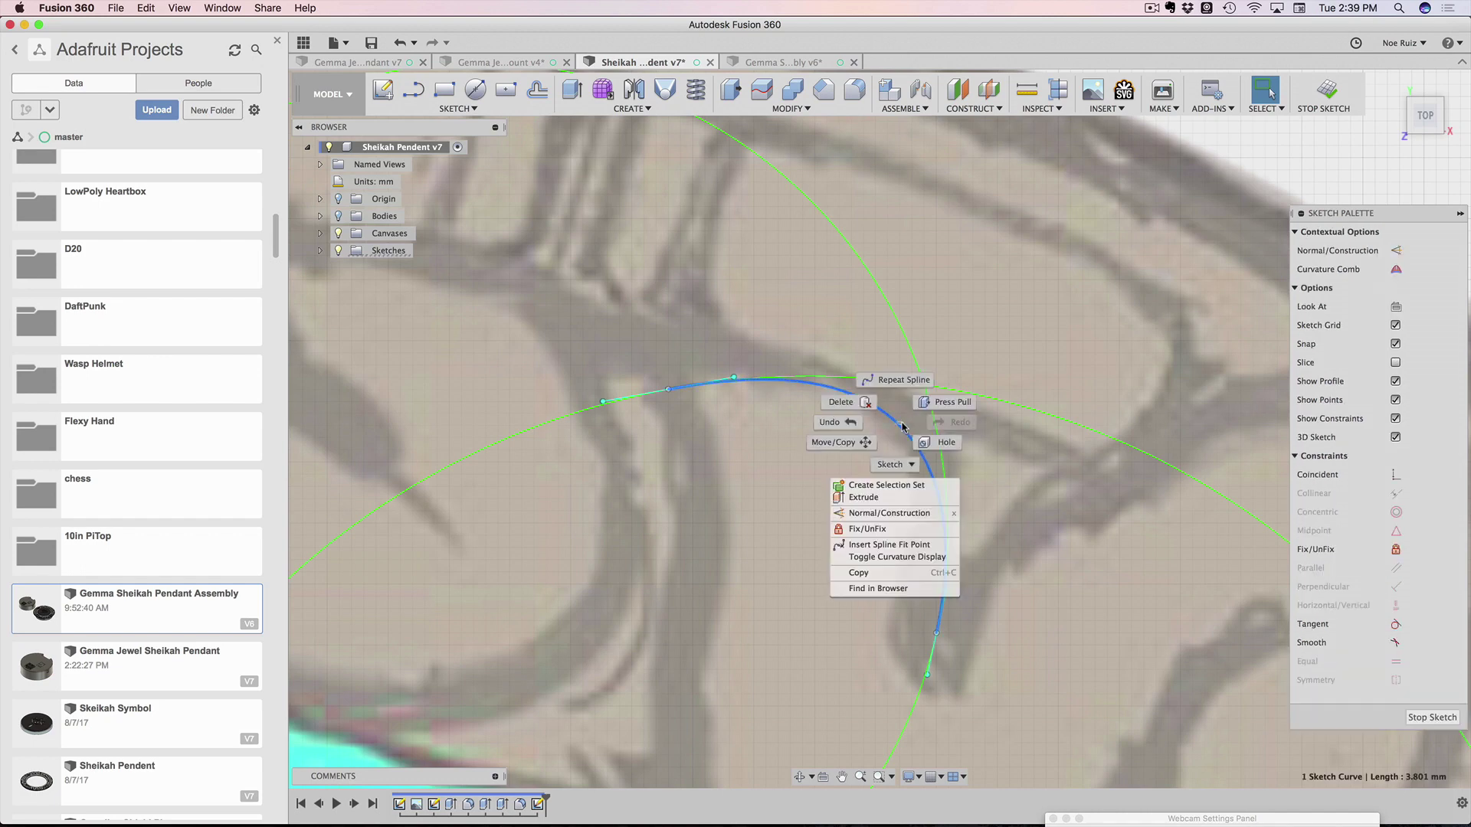
pyautogui.click(900, 547)
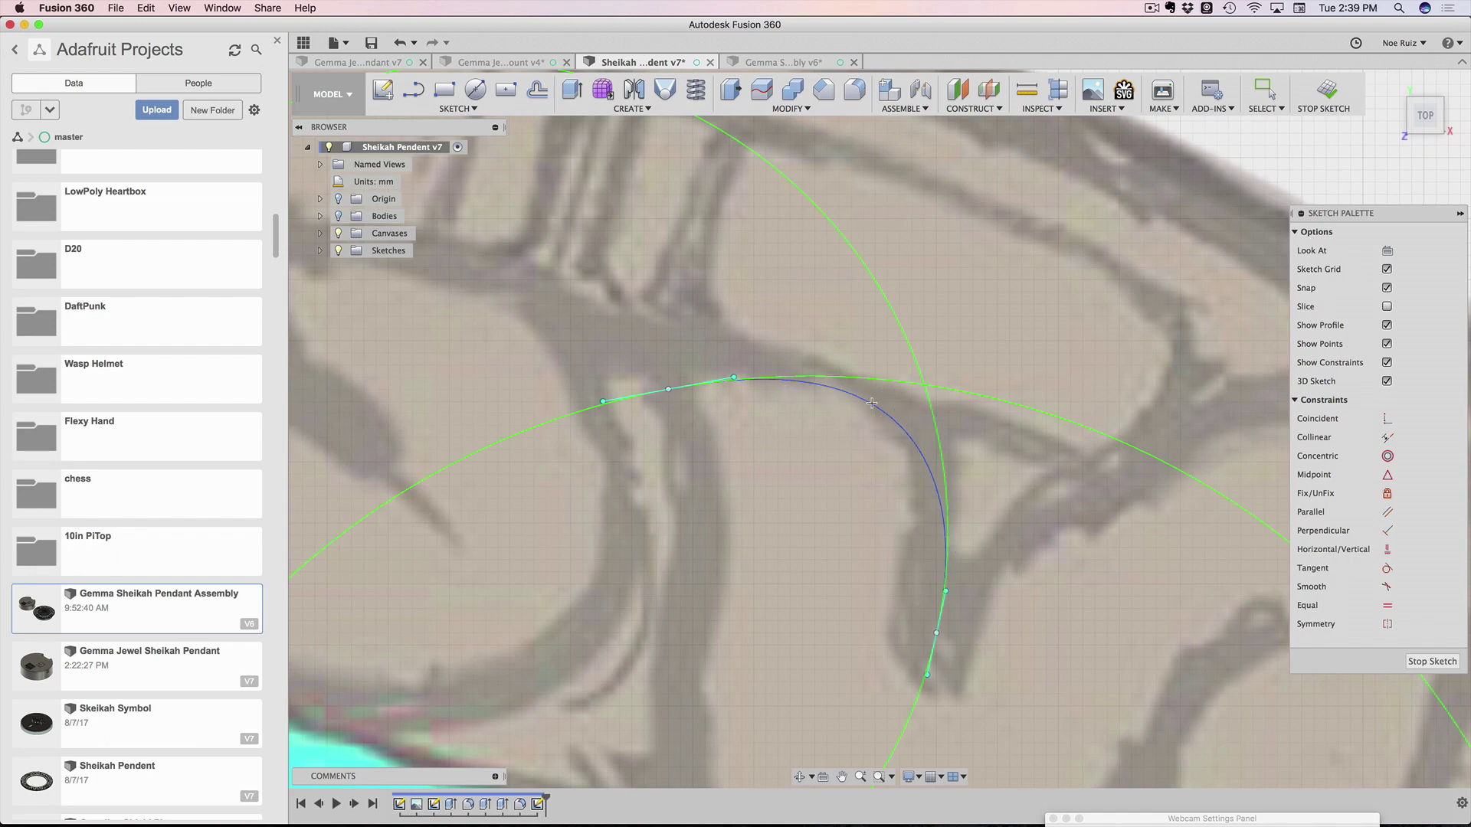
pyautogui.scroll(1, 871, 402)
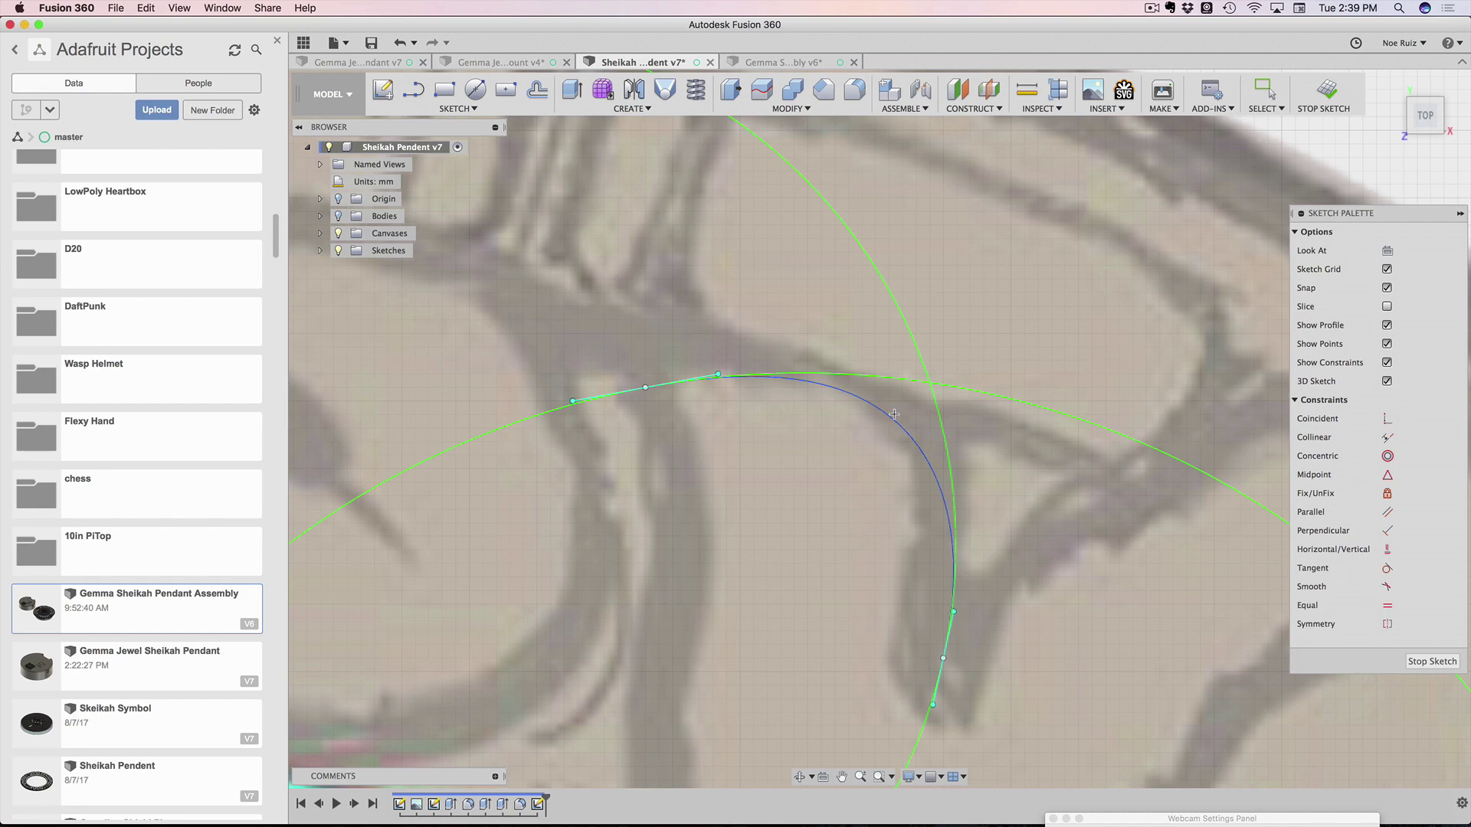
pyautogui.scroll(2, 893, 414)
pyautogui.click(901, 426)
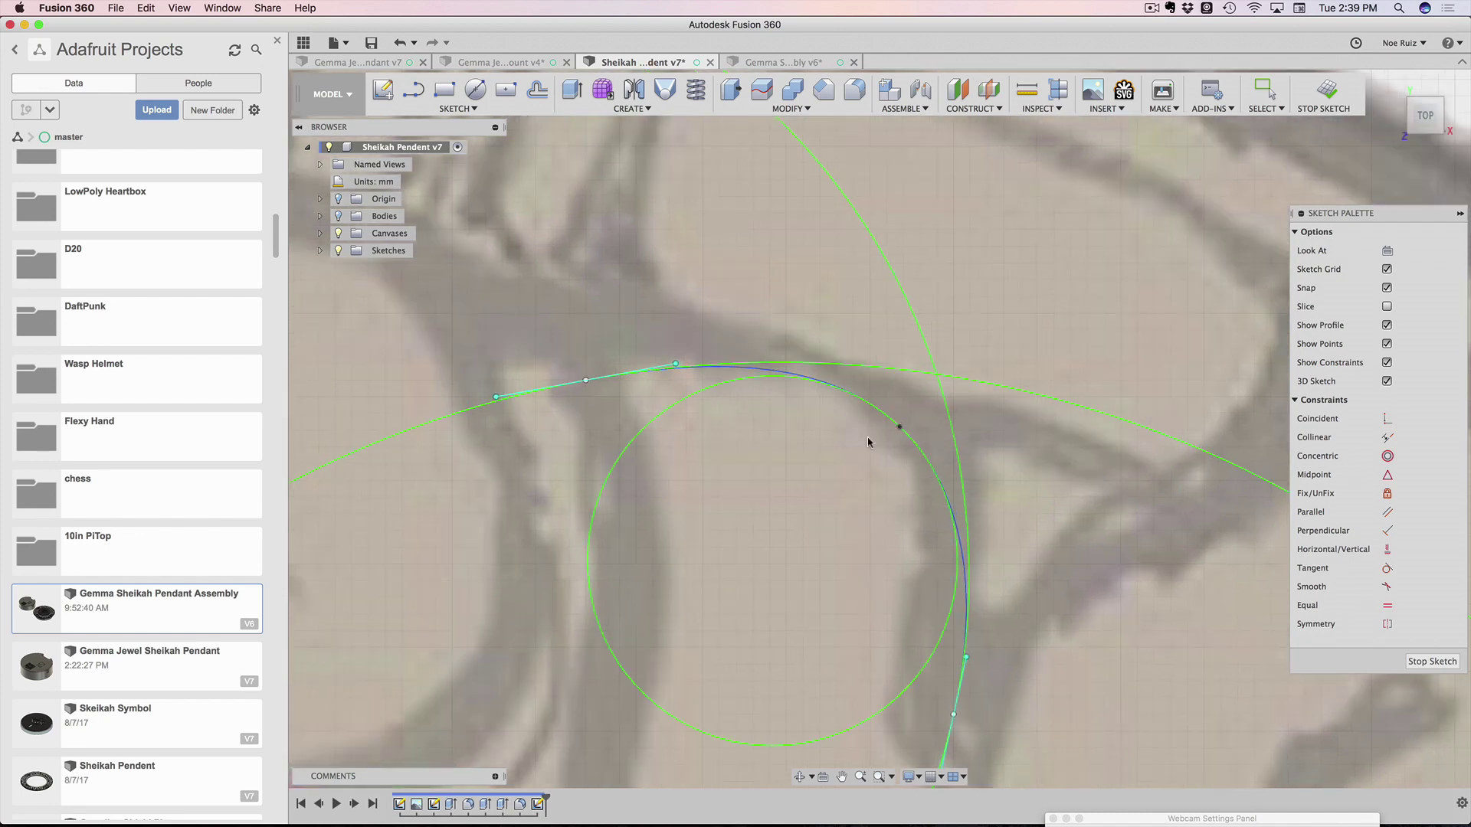
pyautogui.scroll(-5, 868, 442)
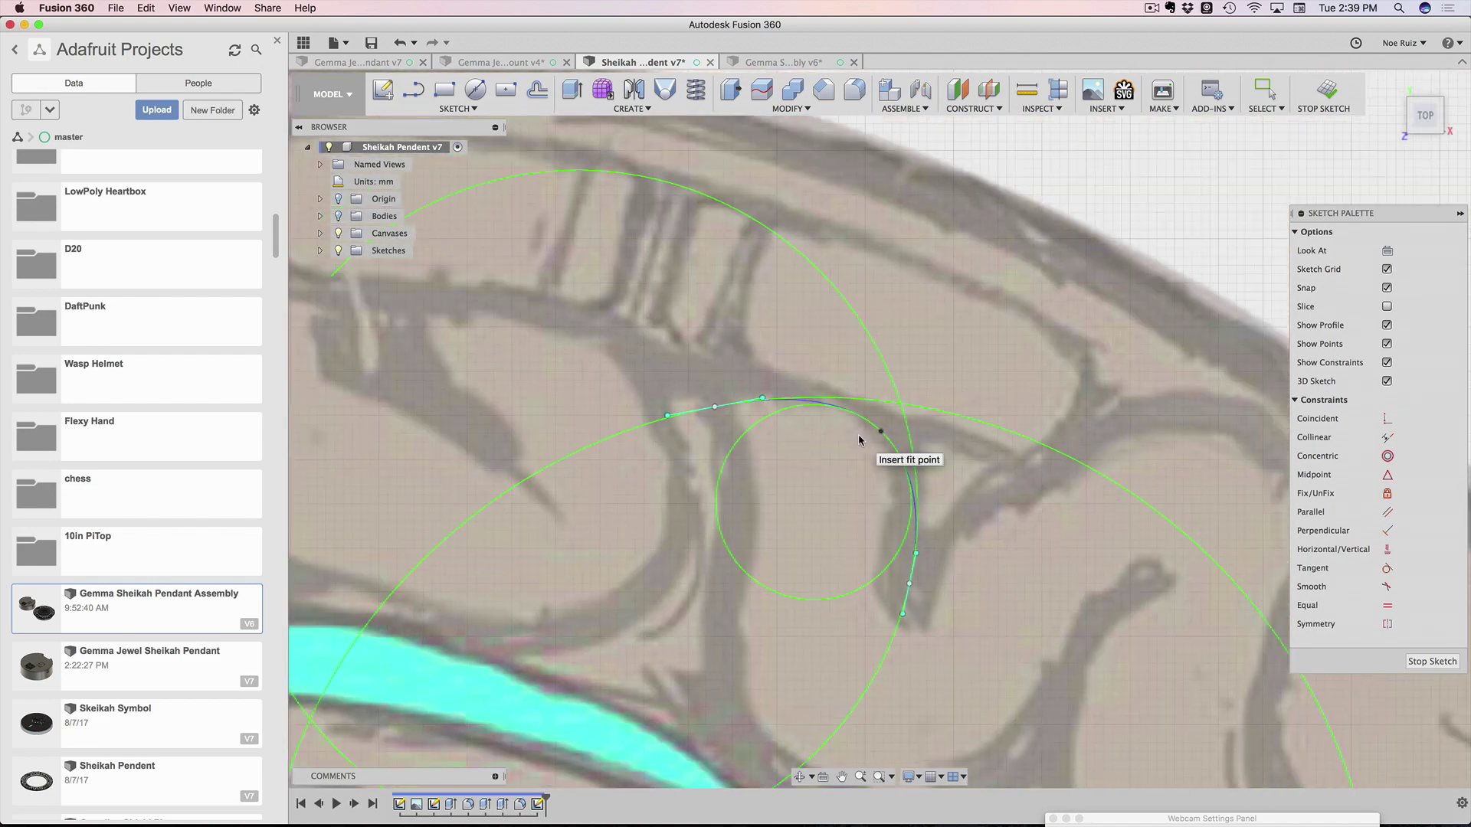
pyautogui.press('Escape')
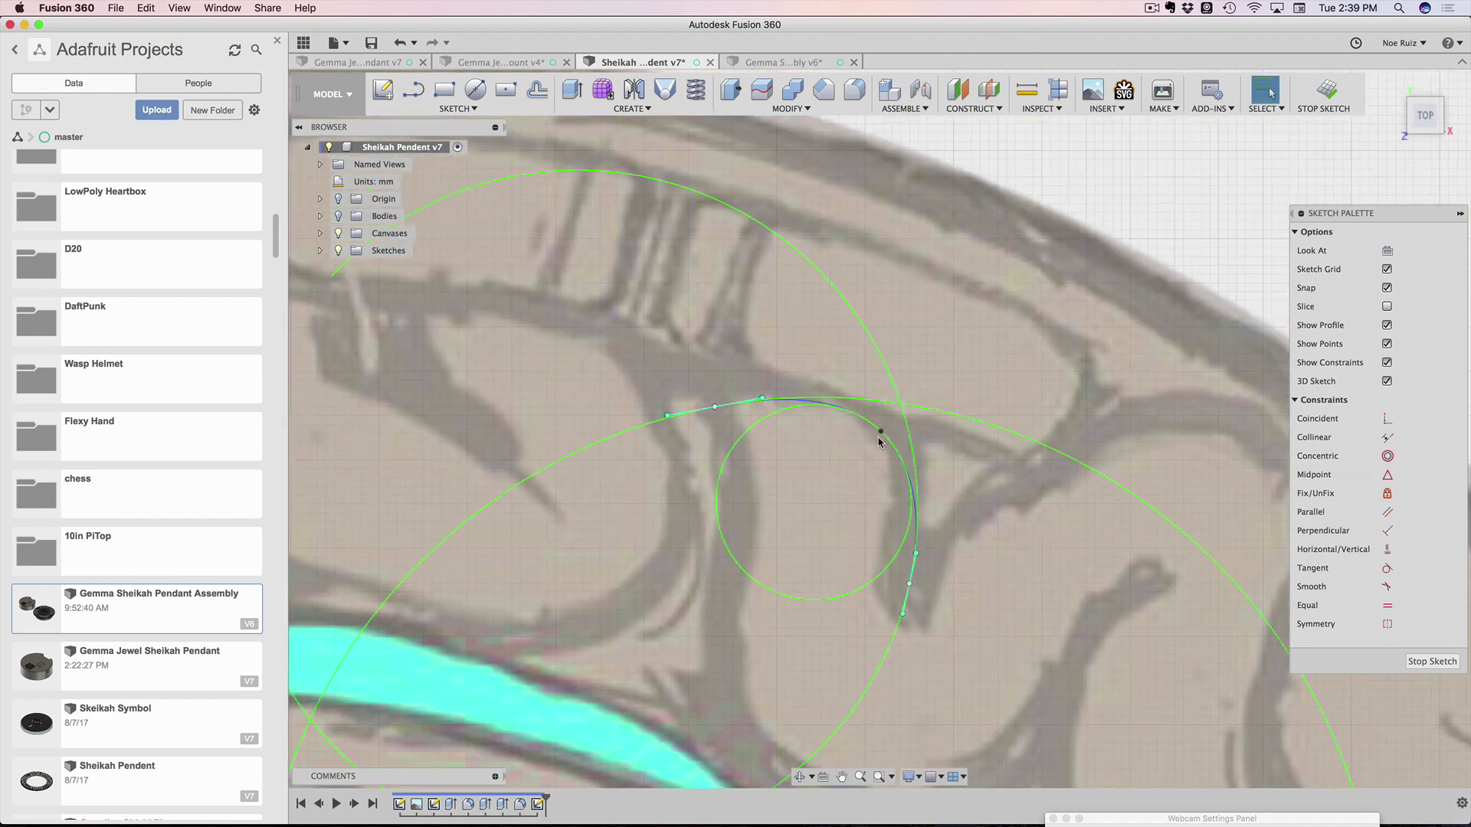
# Adjust the new fit point to about X 8.20, Y 19.40 mm and its lower tangent handle to about X 8.33, Y 19.24 mm
pyautogui.scroll(5, 877, 441)
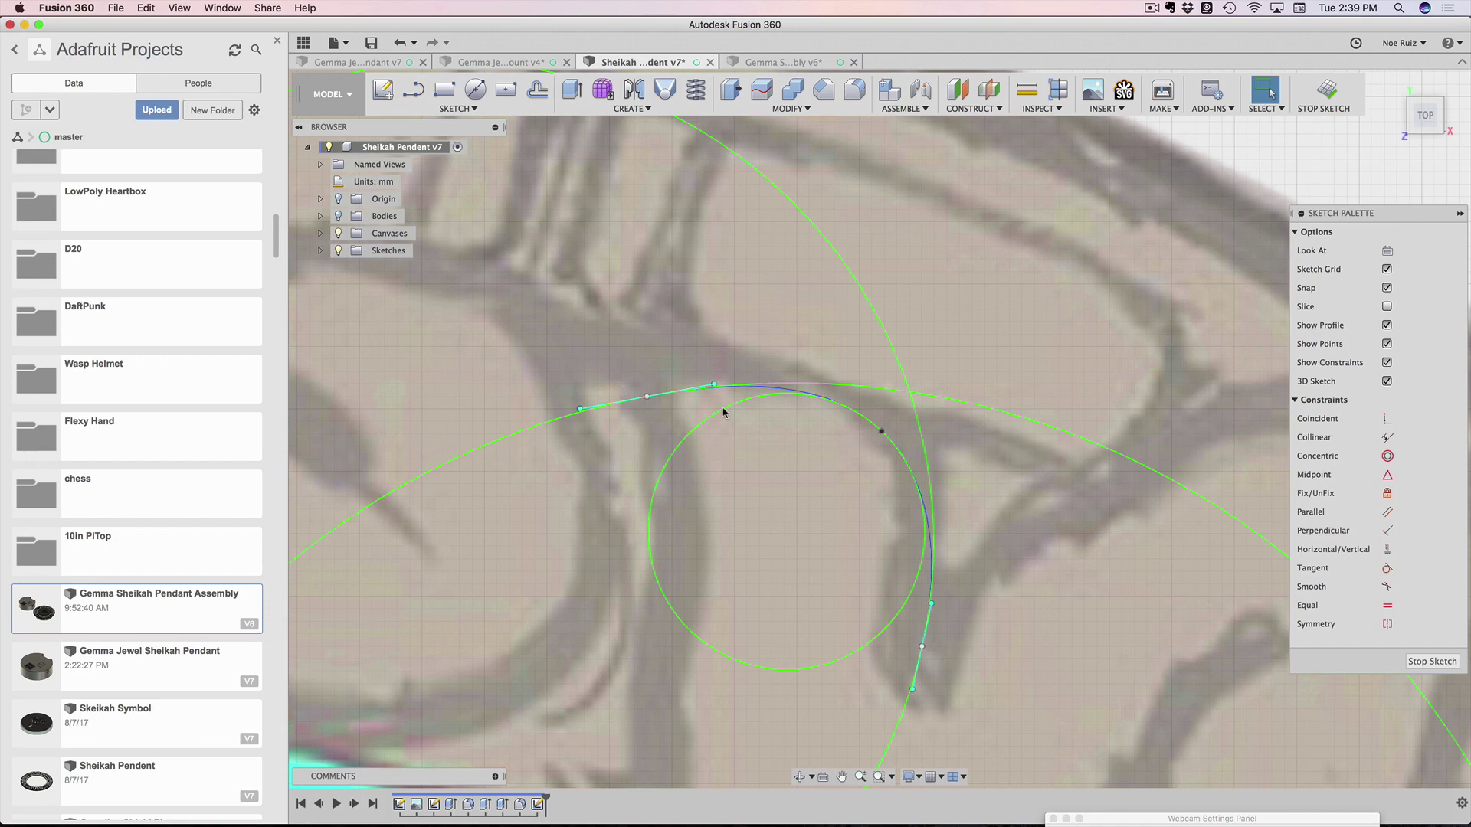
pyautogui.click(880, 430)
pyautogui.moveTo(880, 430)
pyautogui.mouseDown()
pyautogui.moveTo(910, 411)
pyautogui.moveTo(883, 429)
pyautogui.mouseUp()
pyautogui.scroll(3, 880, 423)
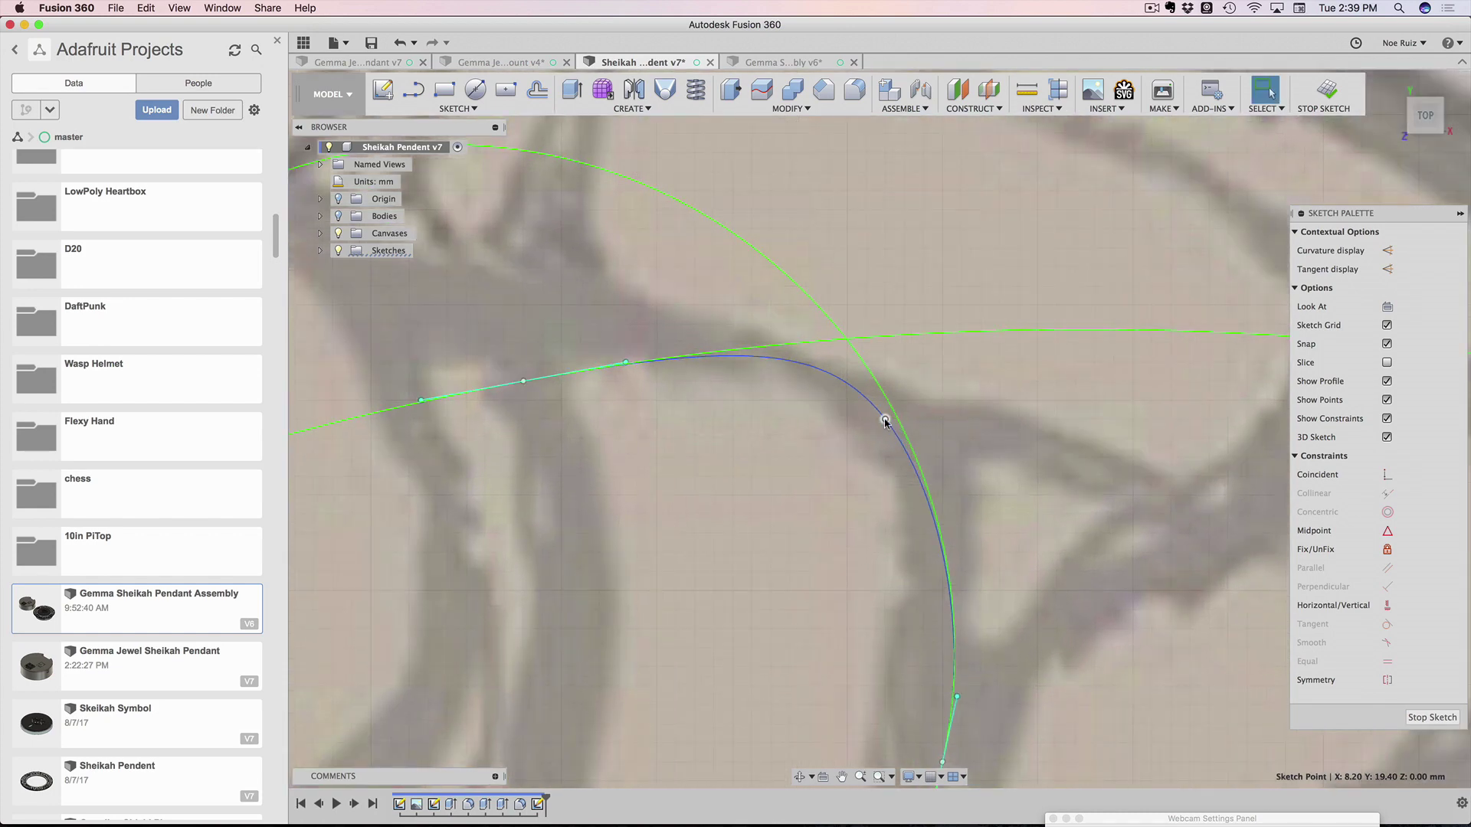
pyautogui.moveTo(904, 446)
pyautogui.mouseDown()
pyautogui.moveTo(902, 429)
pyautogui.moveTo(906, 446)
pyautogui.mouseUp()
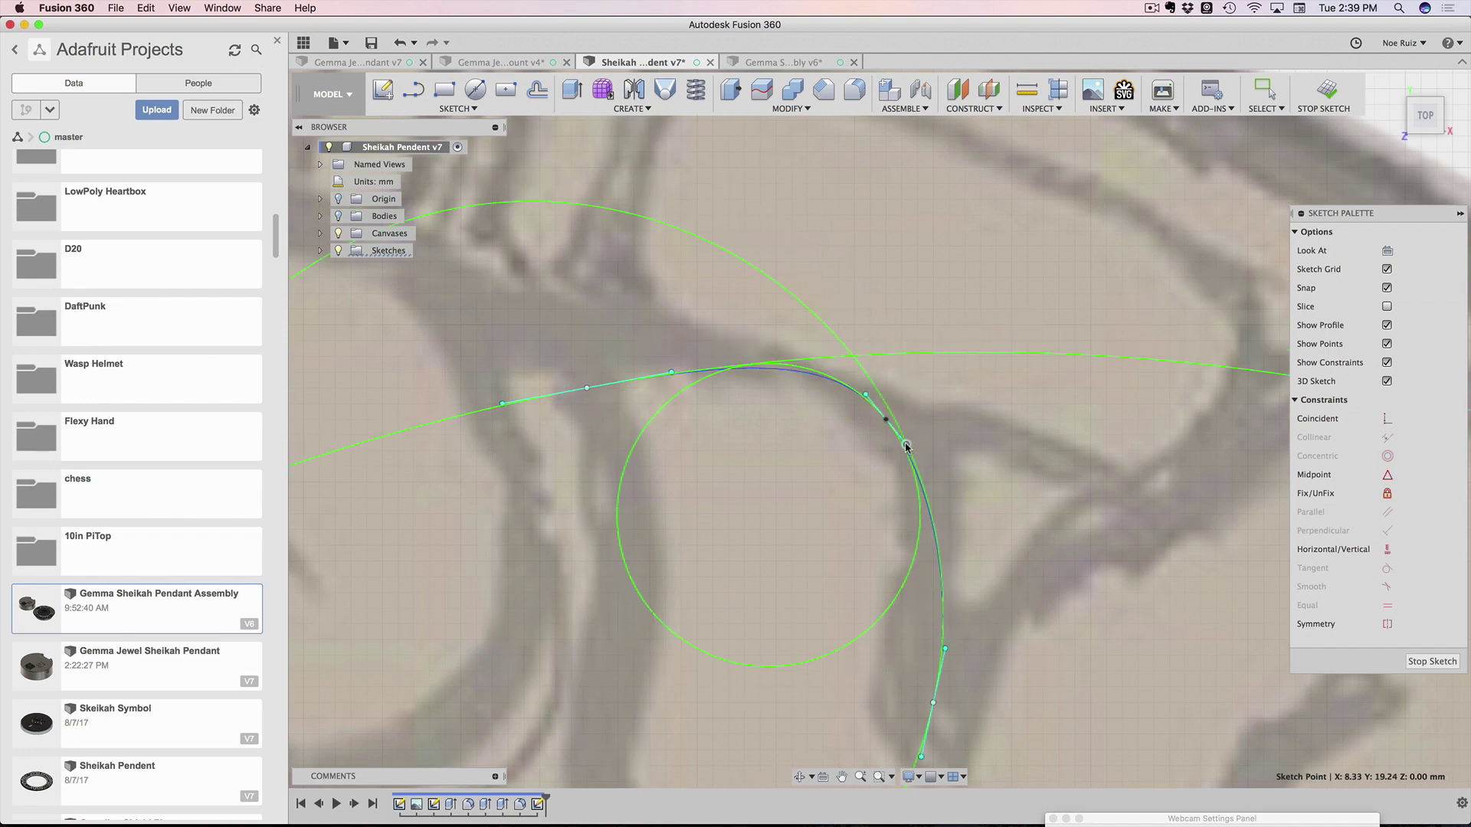
pyautogui.scroll(-5, 906, 446)
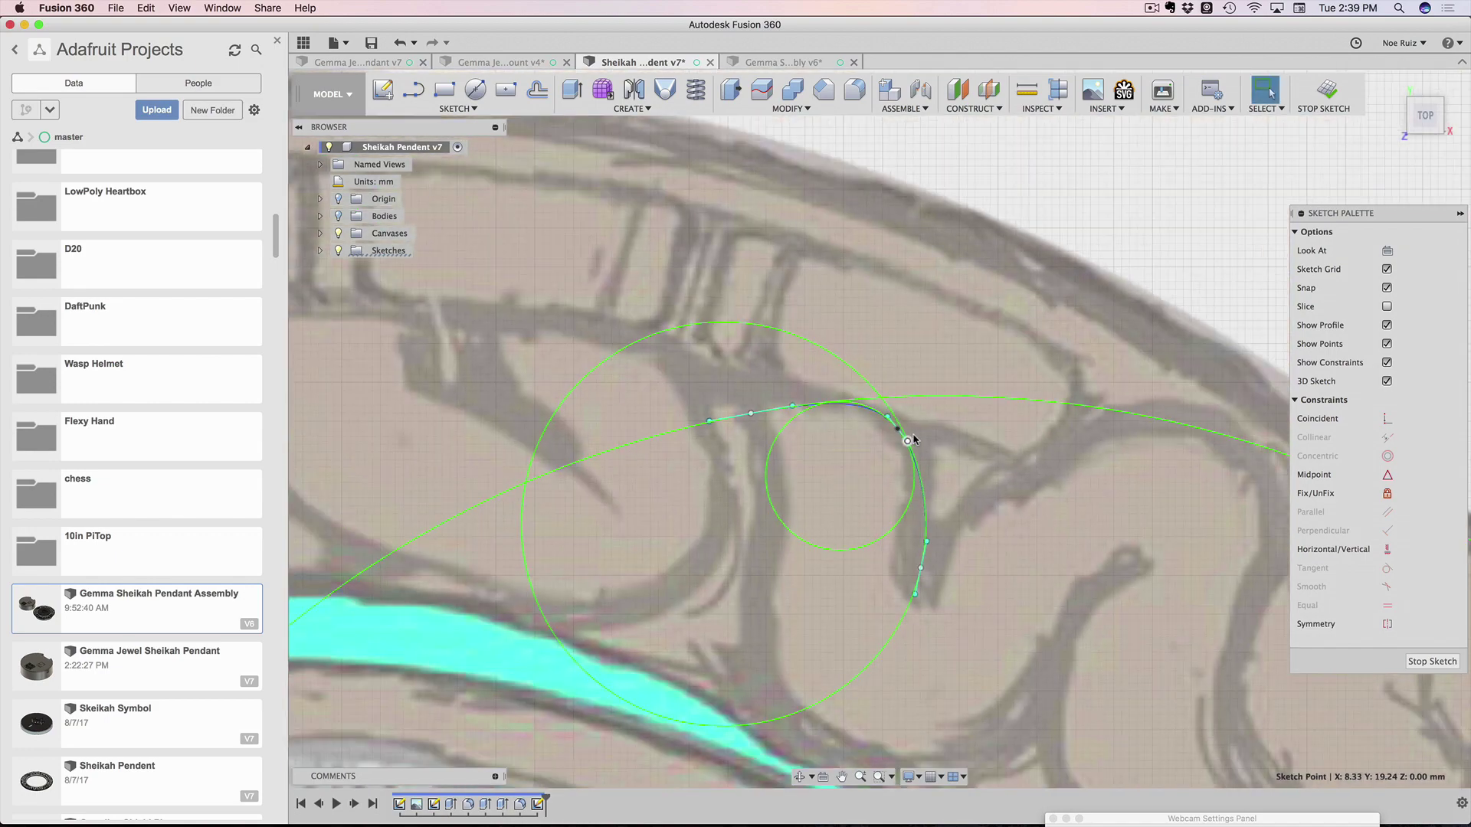
pyautogui.scroll(6, 912, 438)
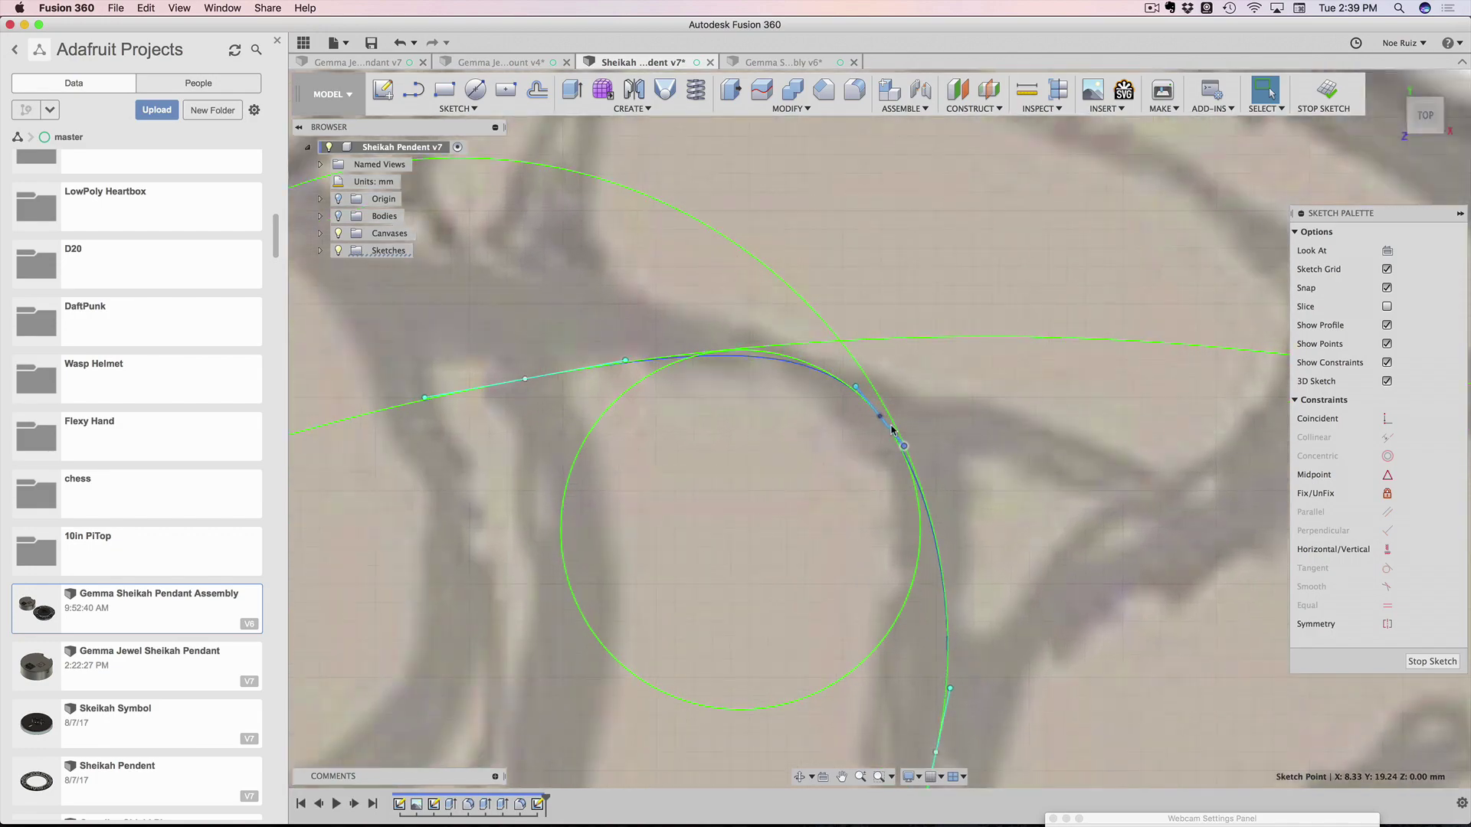
pyautogui.scroll(-3, 893, 430)
pyautogui.click(876, 475)
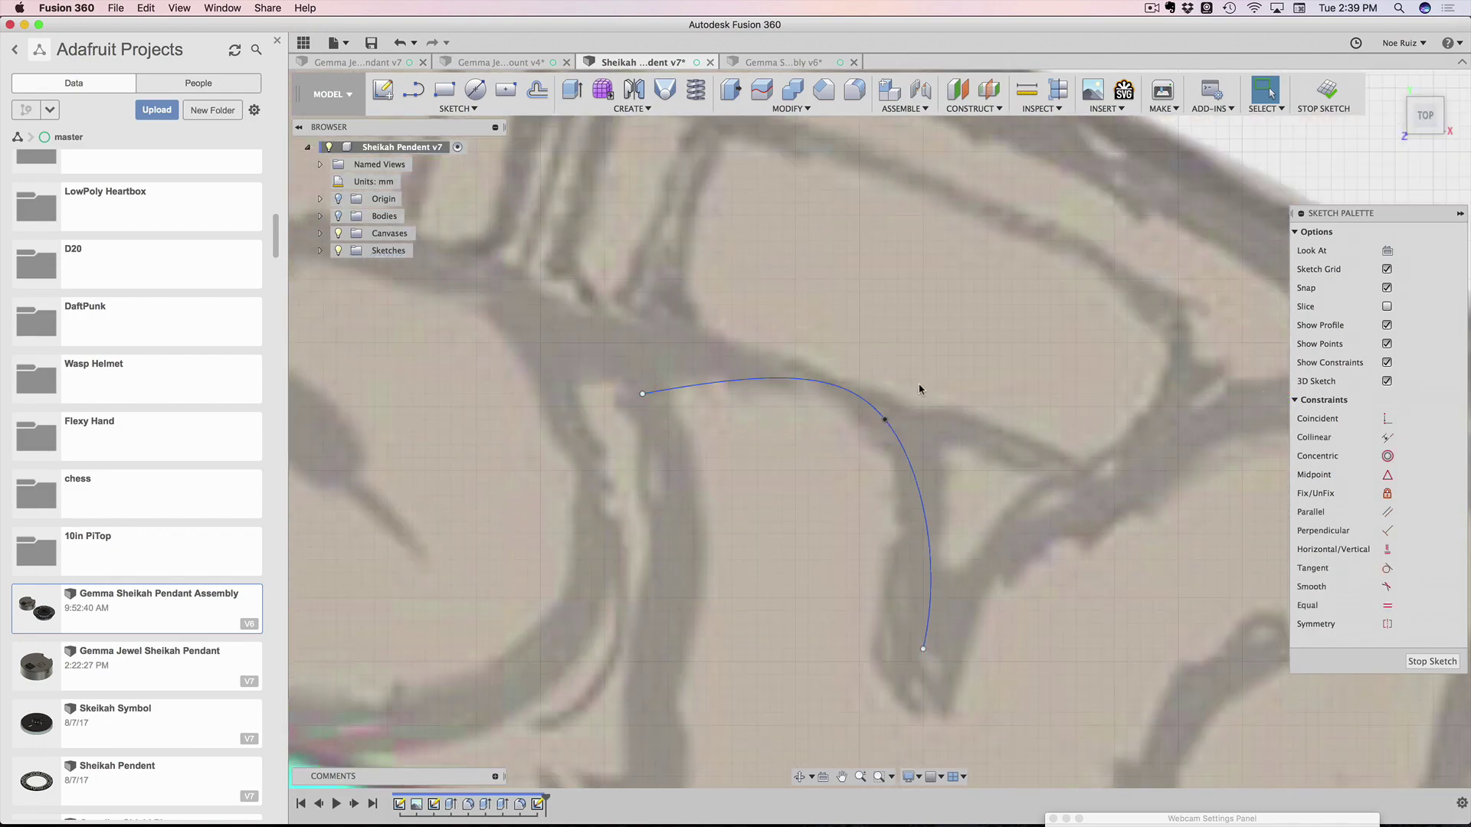
# Delete the inserted fit point from the bend of the arch spline
pyautogui.scroll(-1, 918, 379)
pyautogui.click(885, 416)
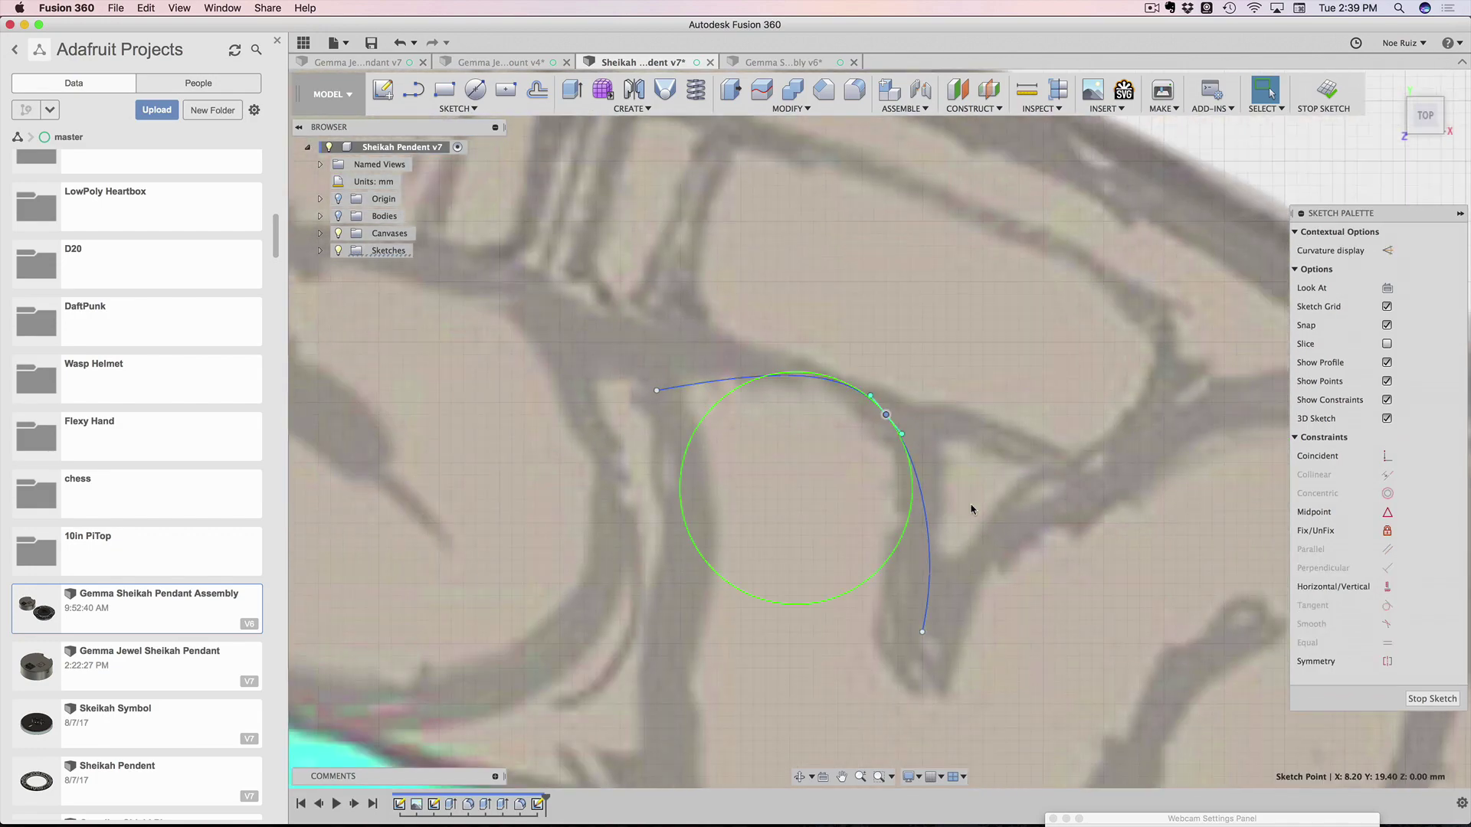
pyautogui.press('Delete')
pyautogui.scroll(4, 929, 486)
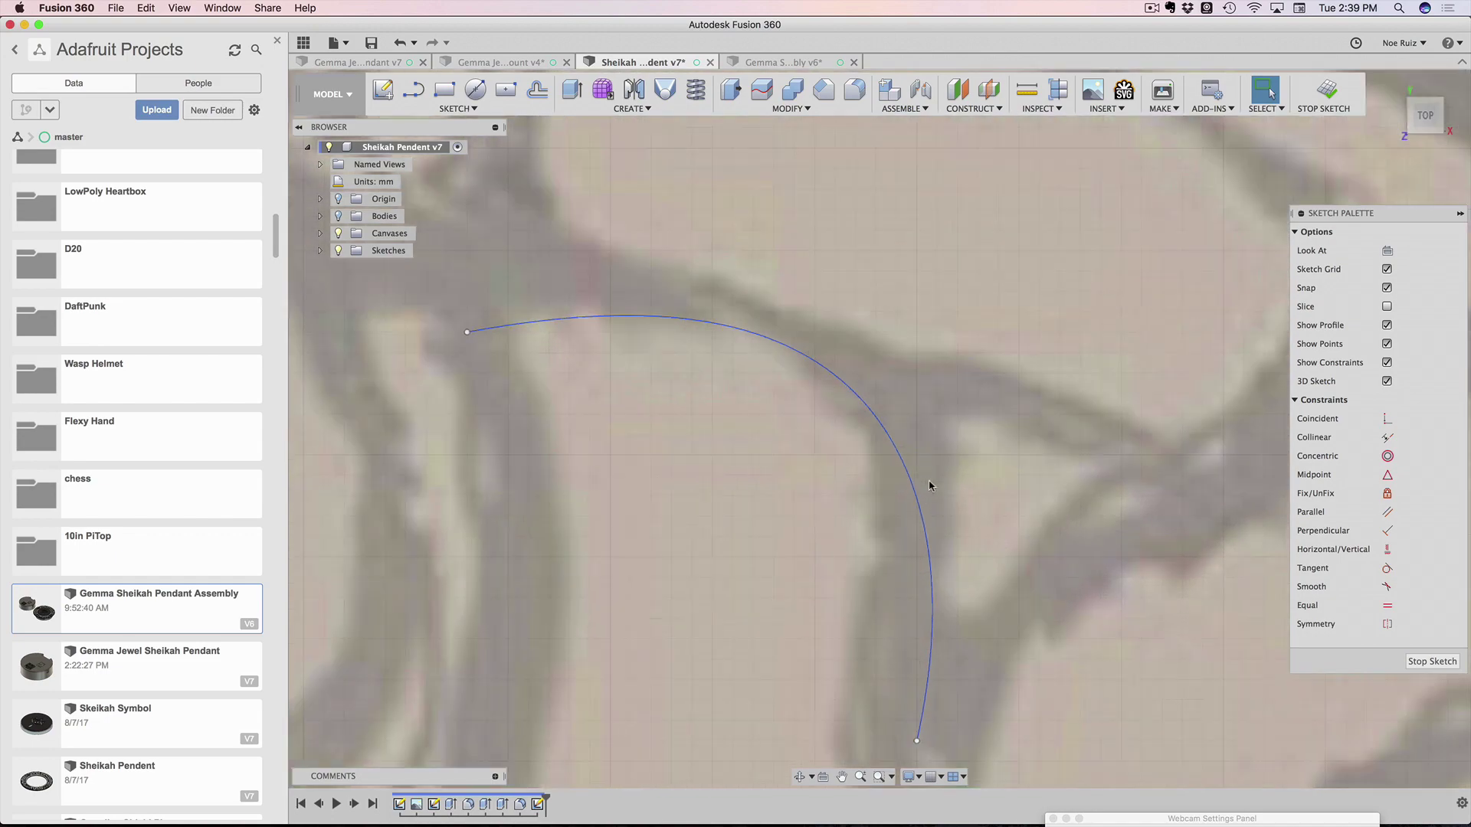
# Draw a closed spline through four fit points around the dark, pointed engraving mark inside the neighbouring rounded cell
pyautogui.scroll(-5, 924, 484)
pyautogui.moveTo(802, 475); pyautogui.dragTo(831, 419, button='middle')
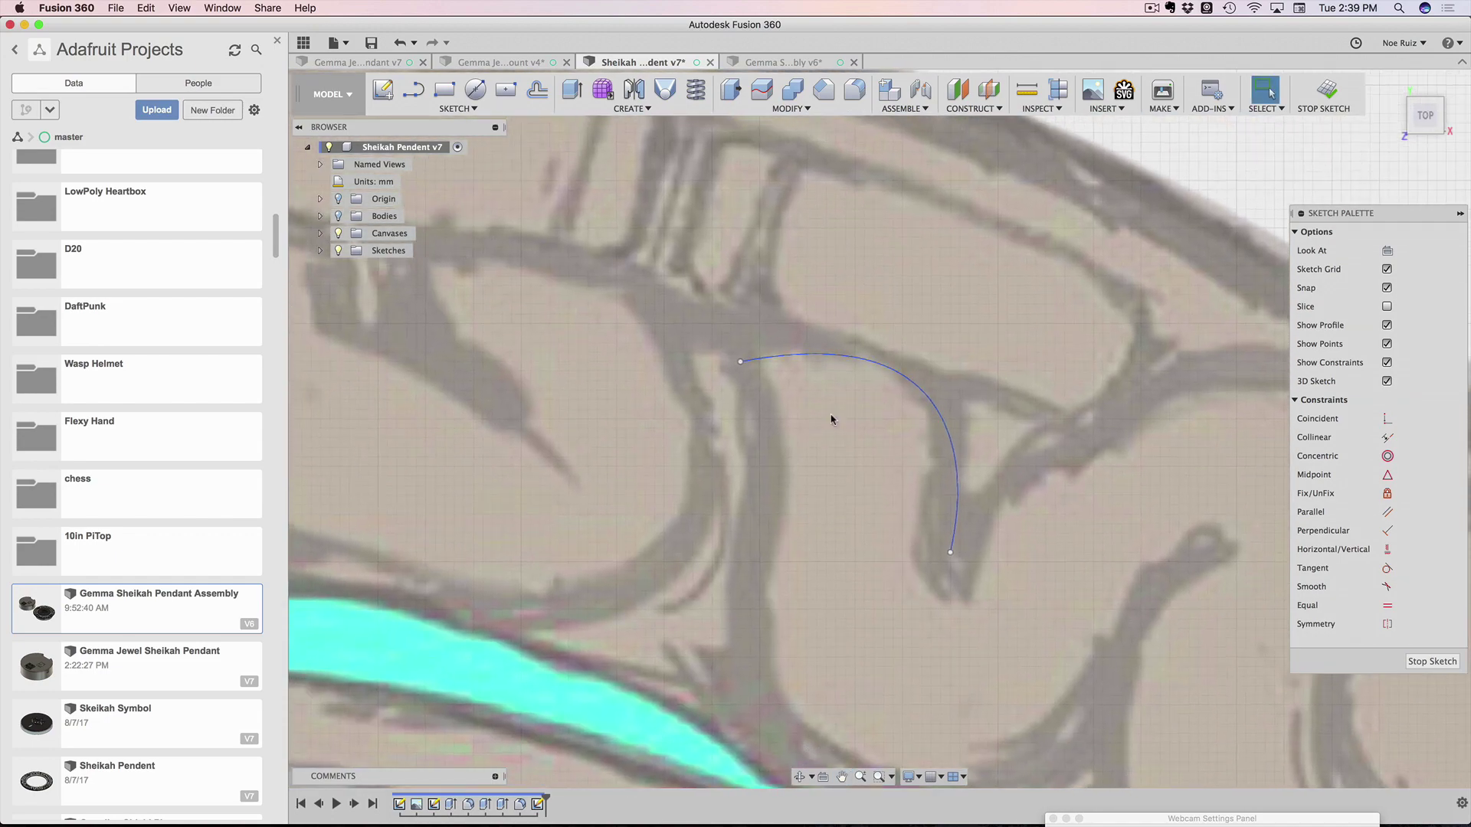
pyautogui.scroll(-2, 756, 422)
pyautogui.moveTo(663, 426); pyautogui.dragTo(870, 460, button='middle')
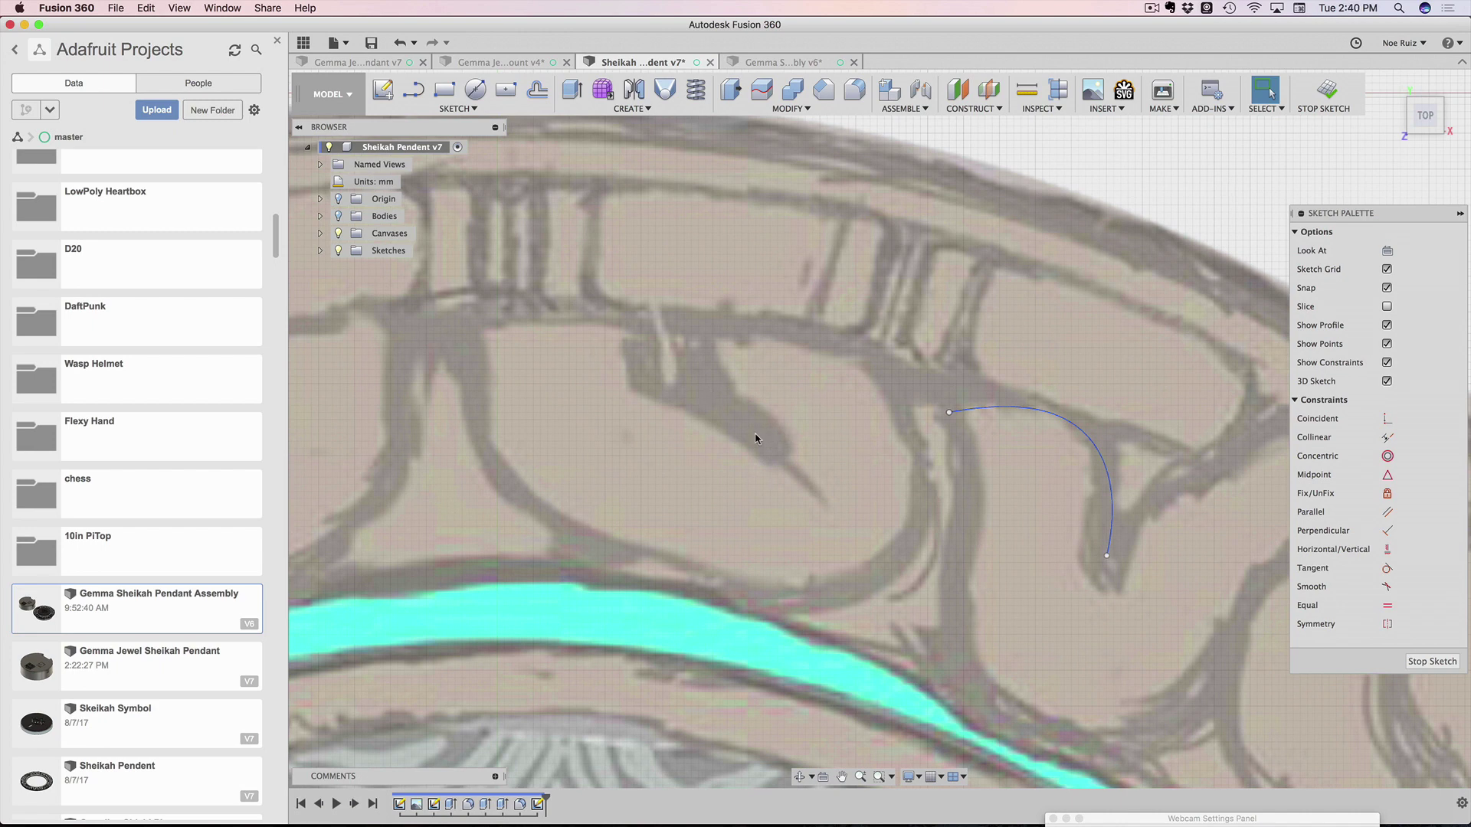
pyautogui.write('splin')
pyautogui.press('Return')
pyautogui.click(813, 339)
pyautogui.click(806, 505)
pyautogui.click(626, 455)
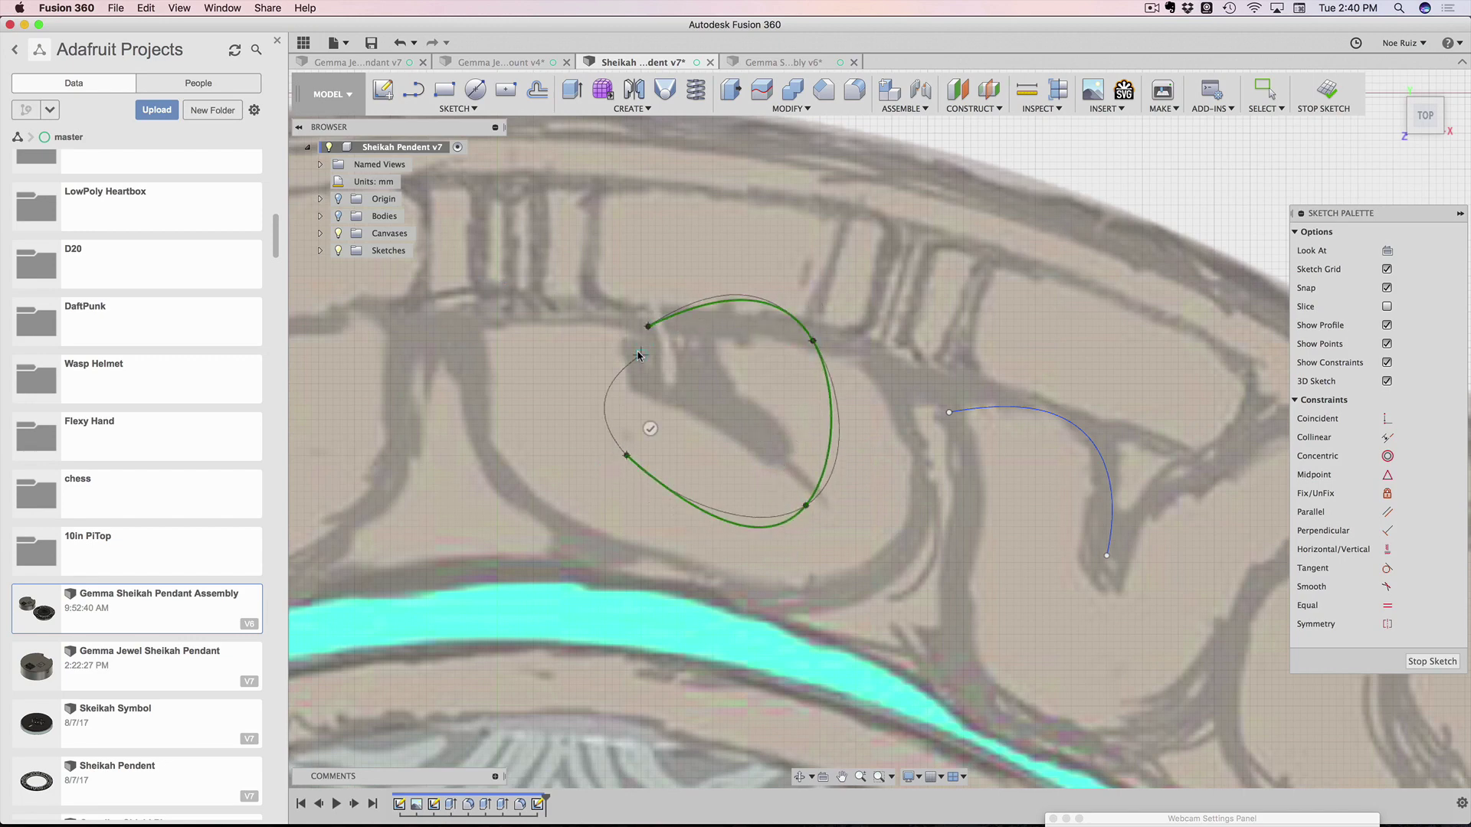
pyautogui.click(647, 324)
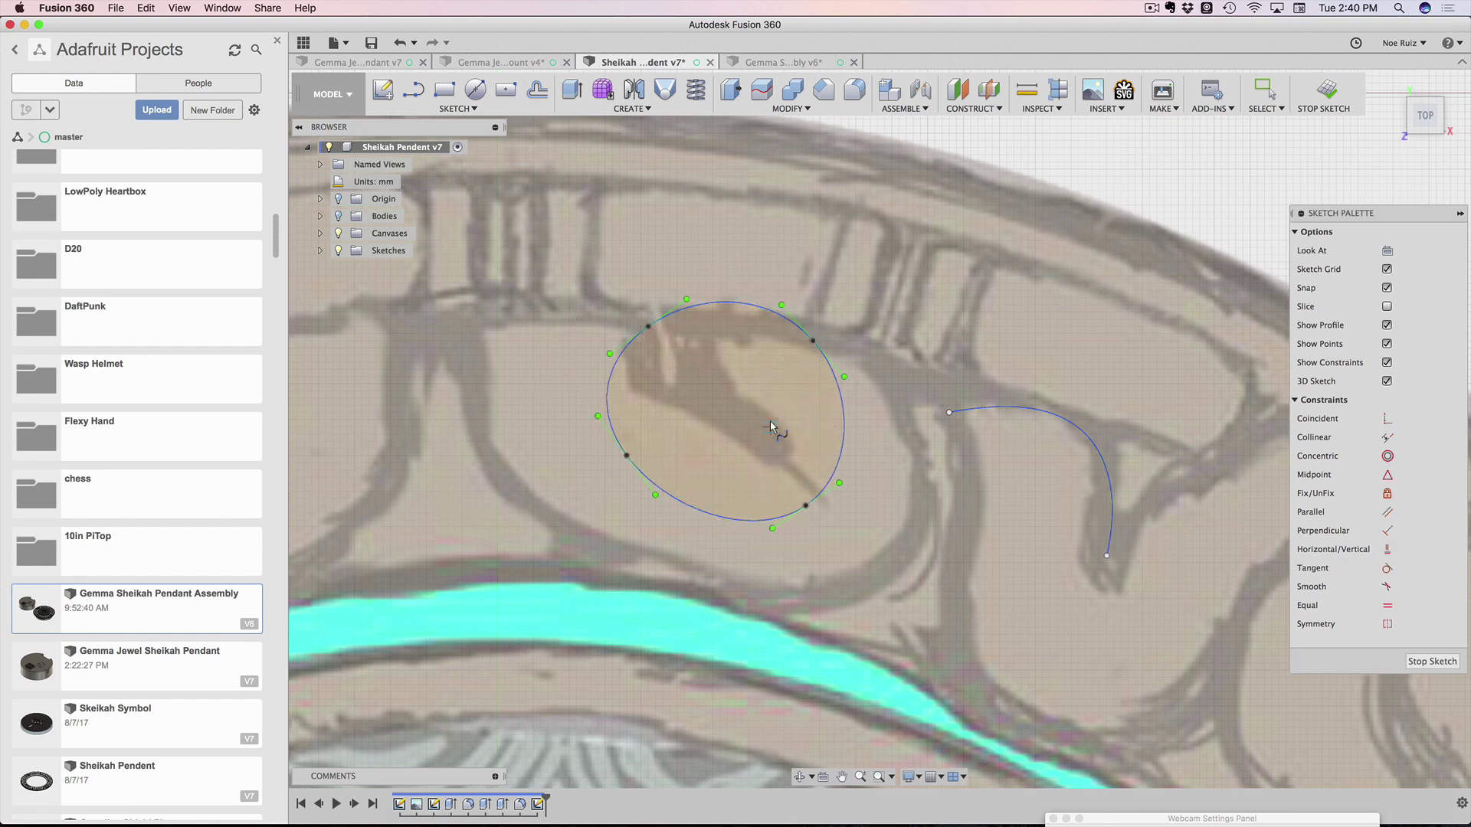
pyautogui.press('Escape')
# Reshape the closed spline by moving the outer tangent handle of its upper-left fit point to about X 3.10, Y 21.50 mm
pyautogui.moveTo(712, 315); pyautogui.dragTo(763, 352, button='middle')
pyautogui.scroll(1, 729, 337)
pyautogui.scroll(-1, 728, 337)
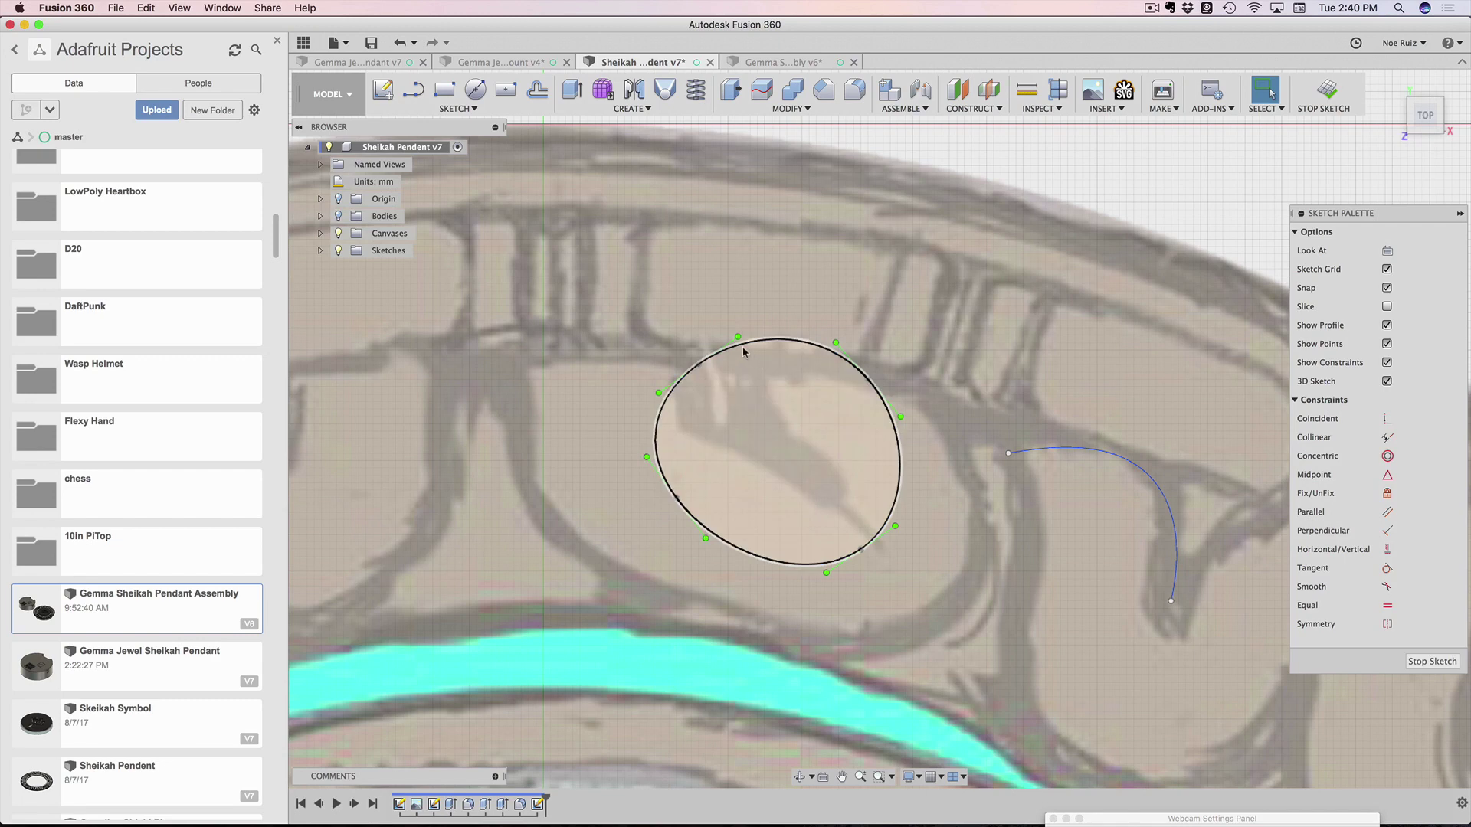
pyautogui.moveTo(739, 341)
pyautogui.mouseDown()
pyautogui.moveTo(746, 328)
pyautogui.moveTo(713, 343)
pyautogui.mouseUp()
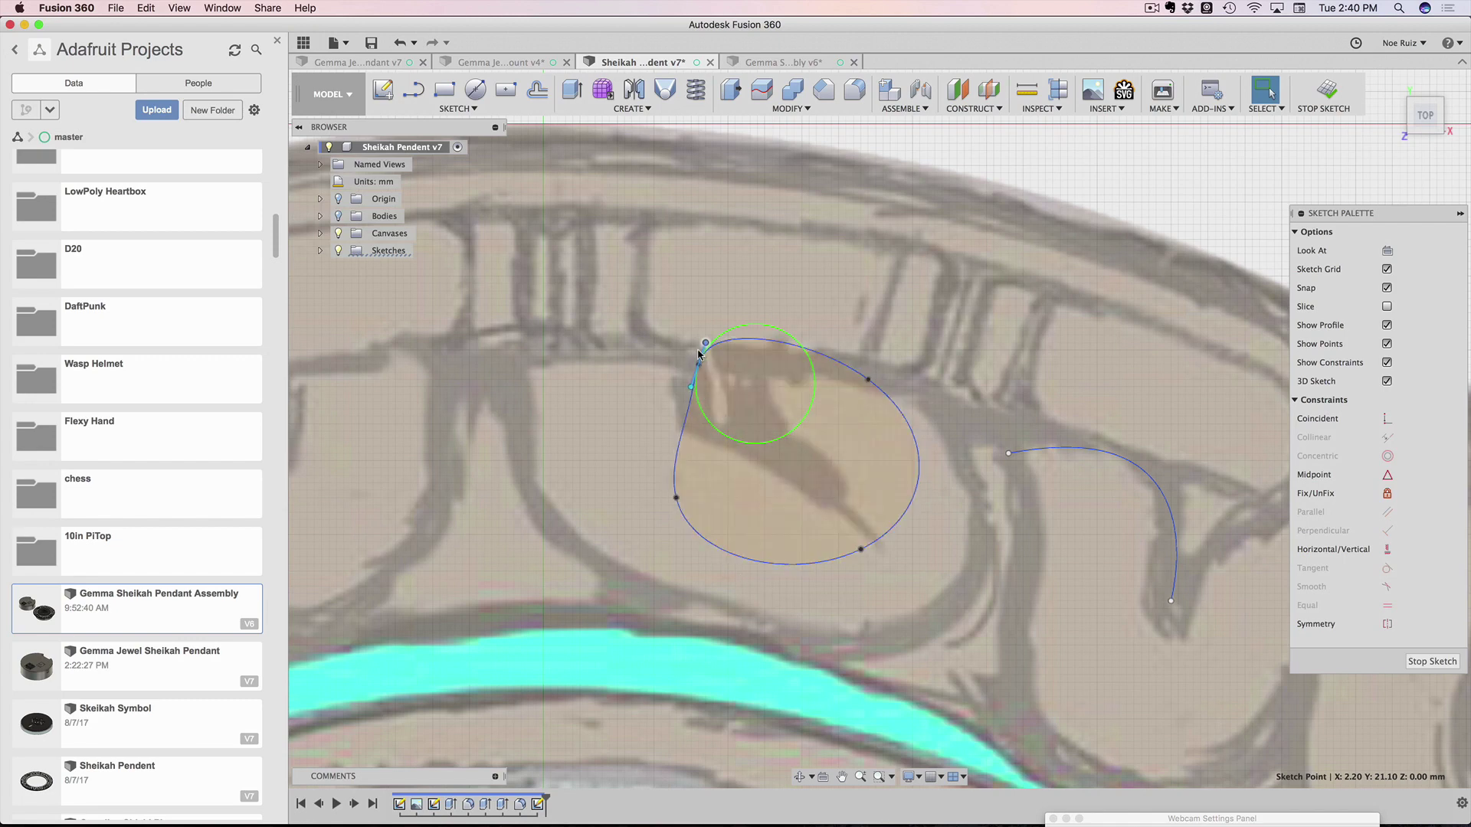
pyautogui.moveTo(705, 344); pyautogui.dragTo(773, 312)
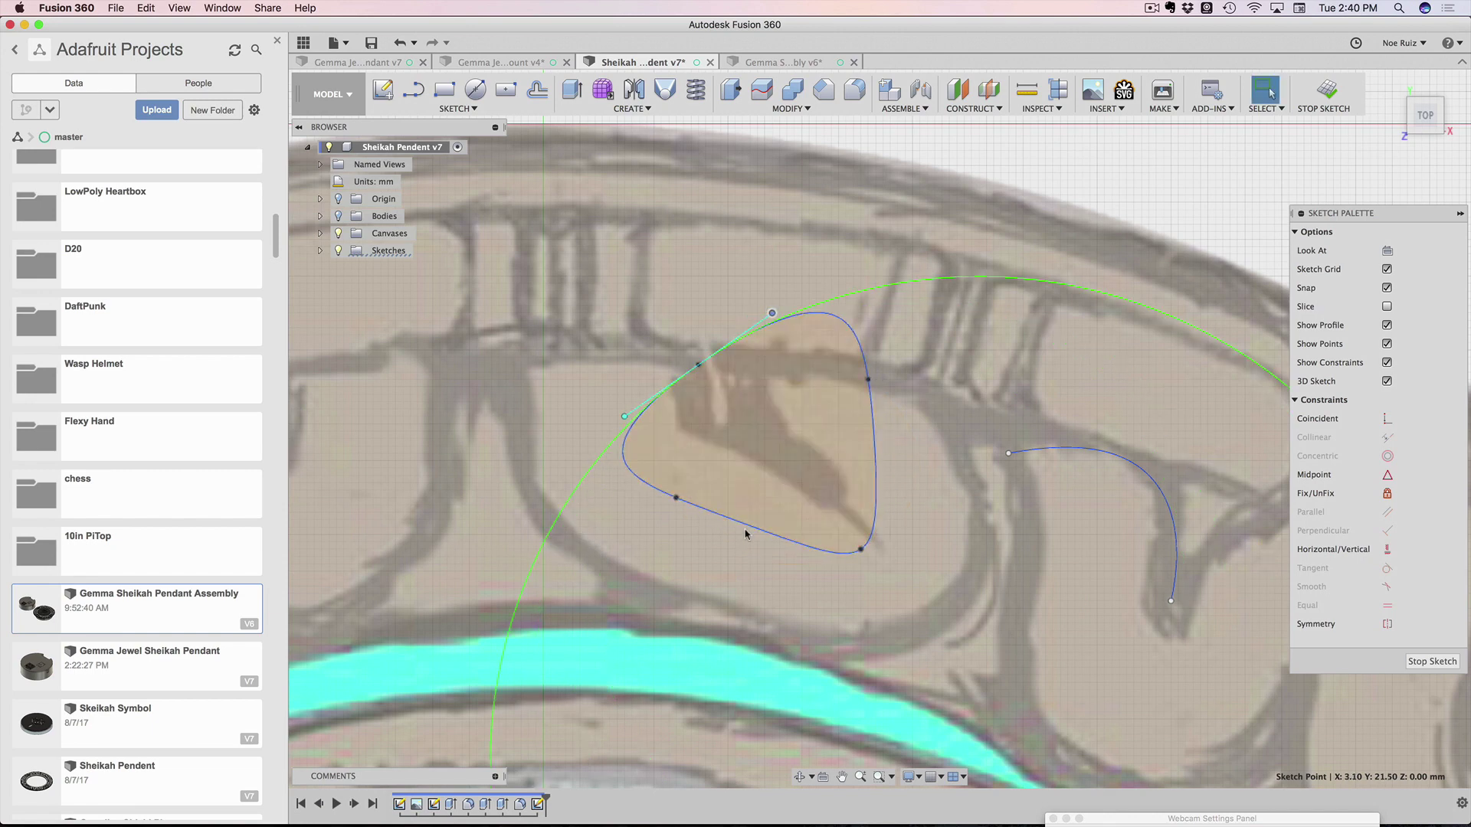
# Examine the closed spline's shape and tangent handles against the surrounding engraving
pyautogui.click(868, 360)
pyautogui.moveTo(906, 329)
pyautogui.mouseDown(button='middle')
pyautogui.moveTo(880, 336)
pyautogui.moveTo(798, 305)
pyautogui.mouseUp(button='middle')
pyautogui.scroll(-2, 728, 347)
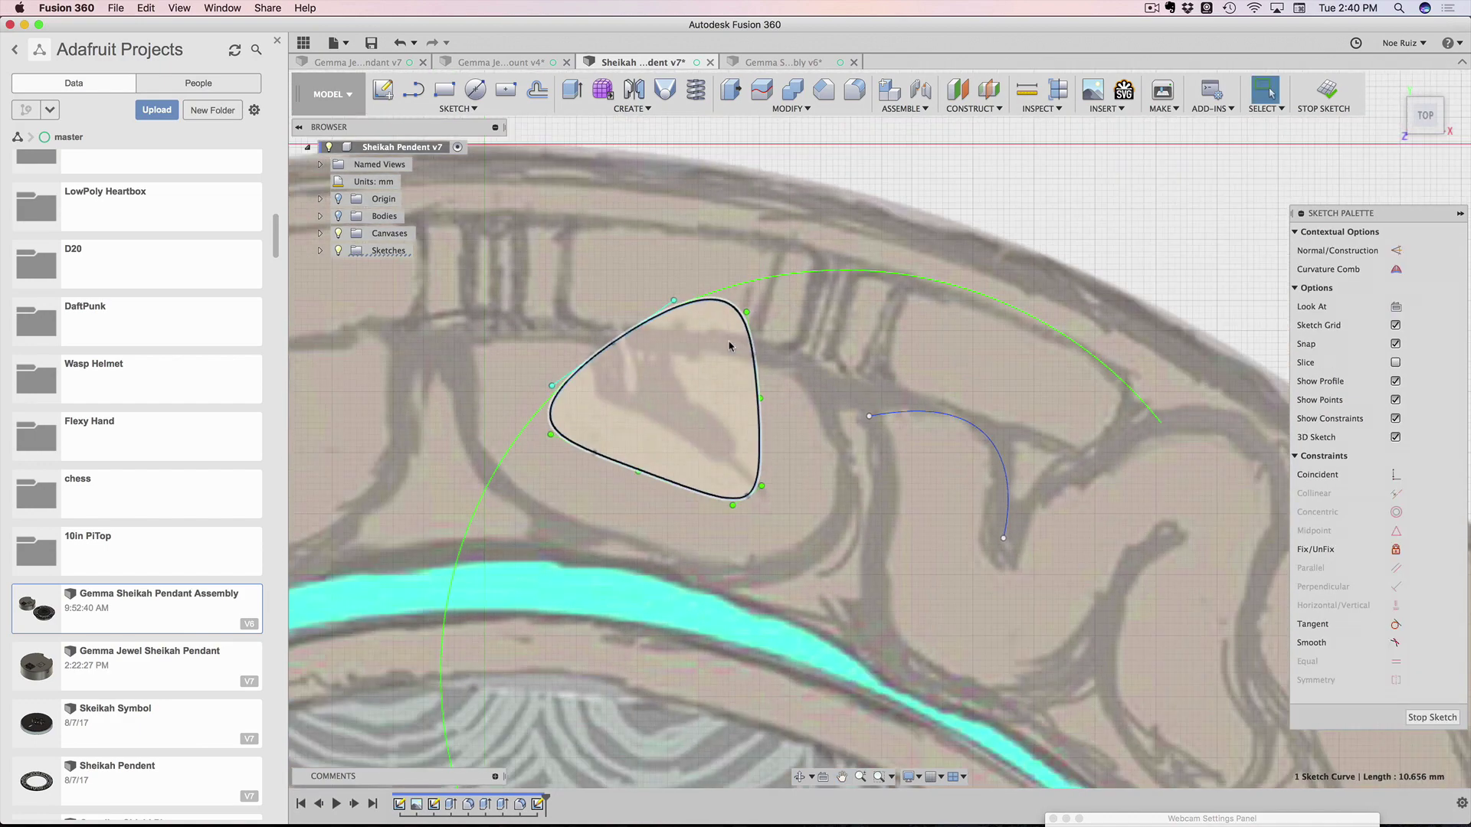
pyautogui.scroll(3, 730, 346)
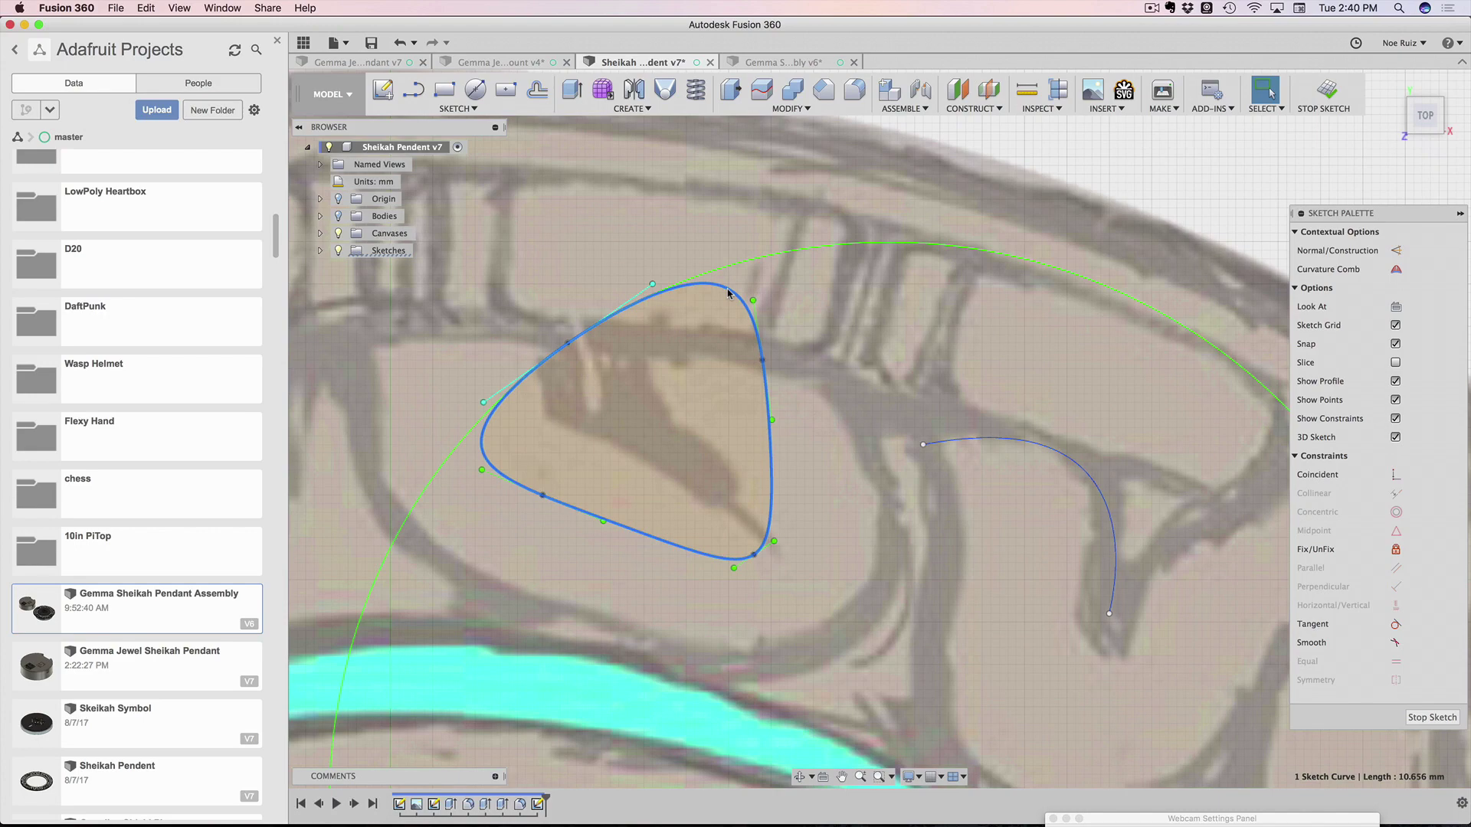
pyautogui.click(743, 302)
pyautogui.moveTo(970, 422); pyautogui.dragTo(965, 465, button='middle')
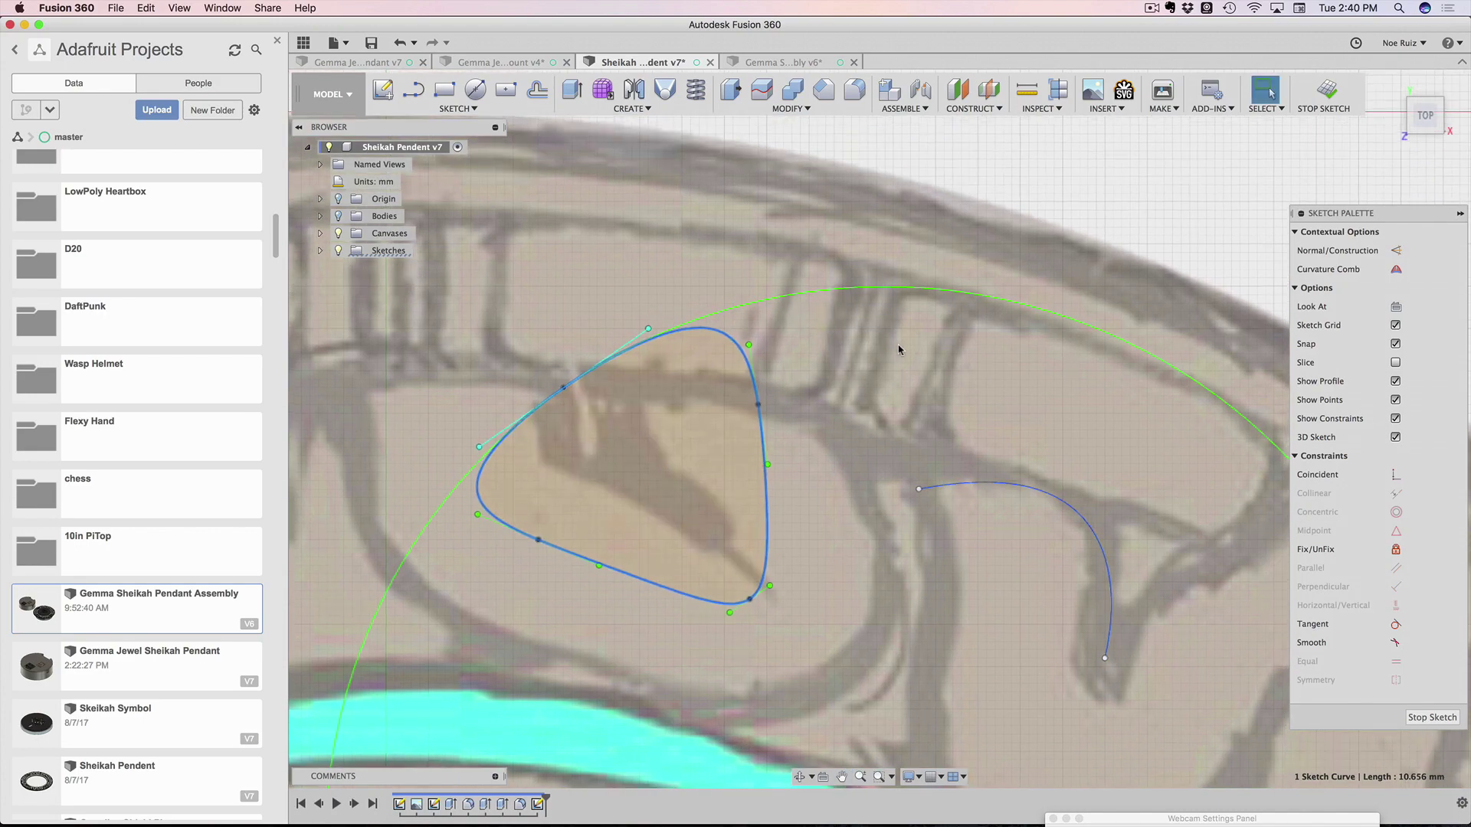
pyautogui.scroll(-2, 899, 346)
pyautogui.moveTo(850, 212); pyautogui.dragTo(943, 281, button='middle')
pyautogui.click(951, 213)
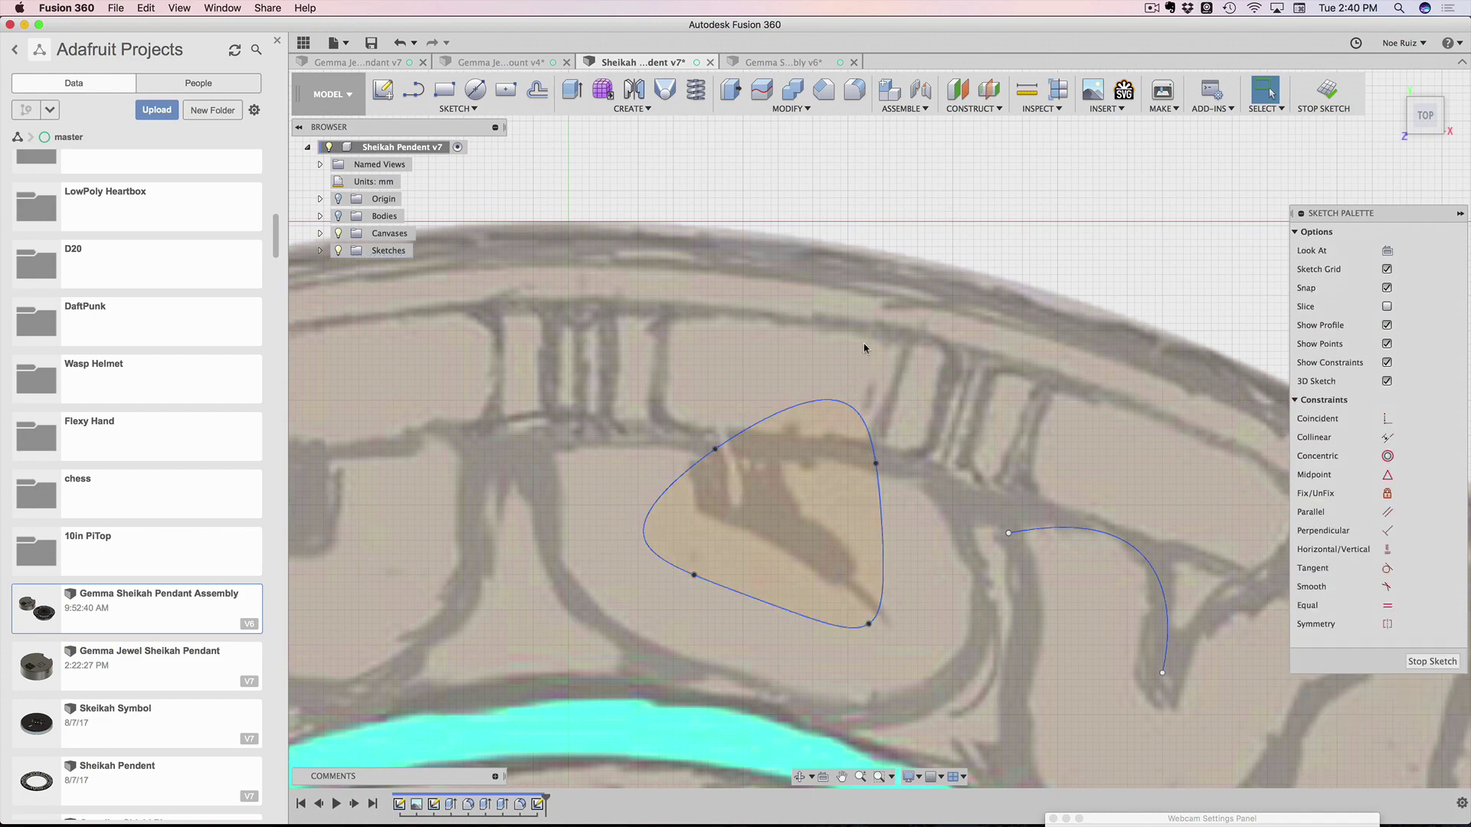
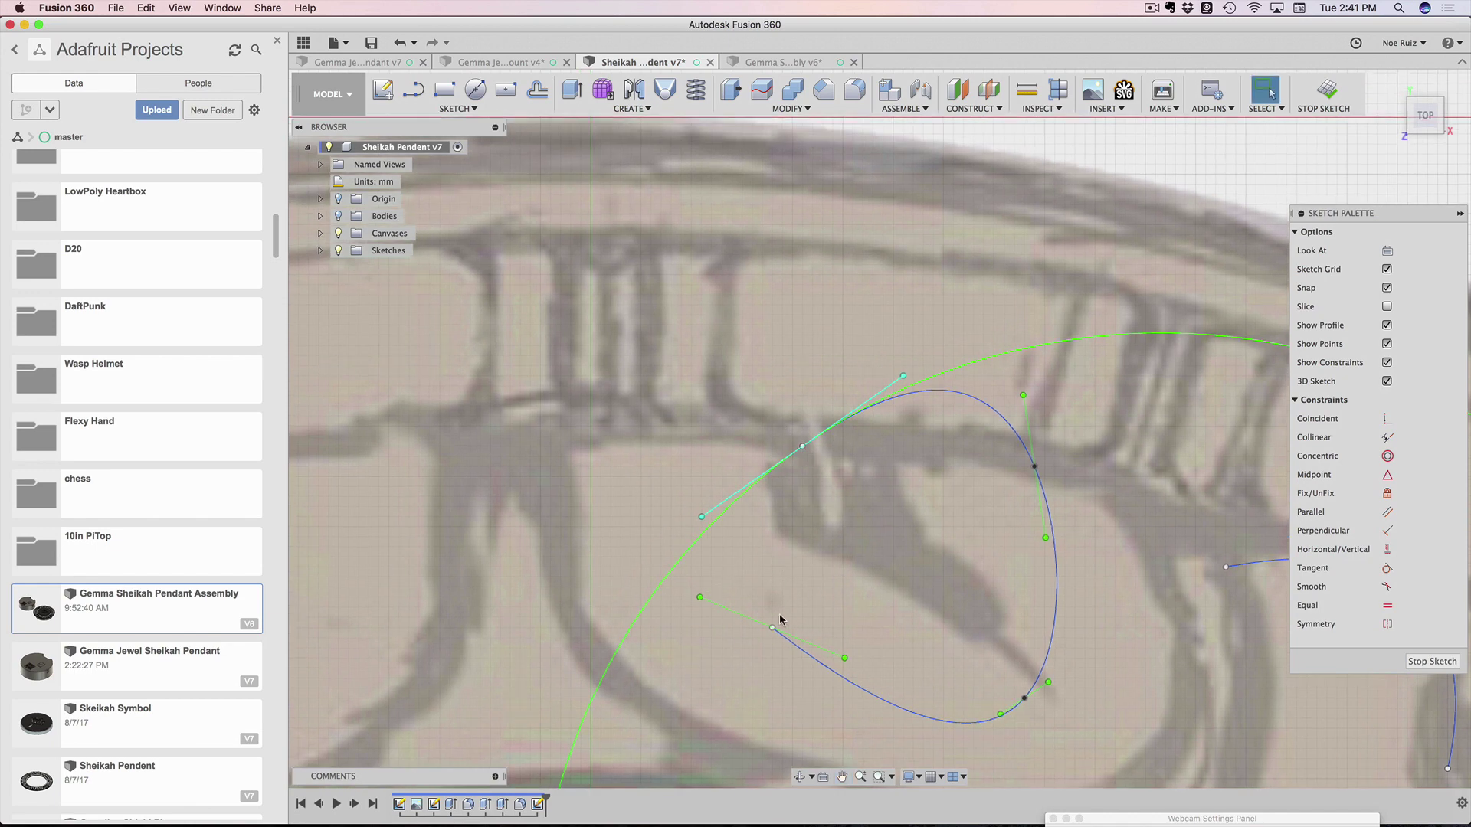
# Draw a two-point spline joining the open curve's lower-left endpoint to its upper-left endpoint to close the outline
pyautogui.write('sspli')
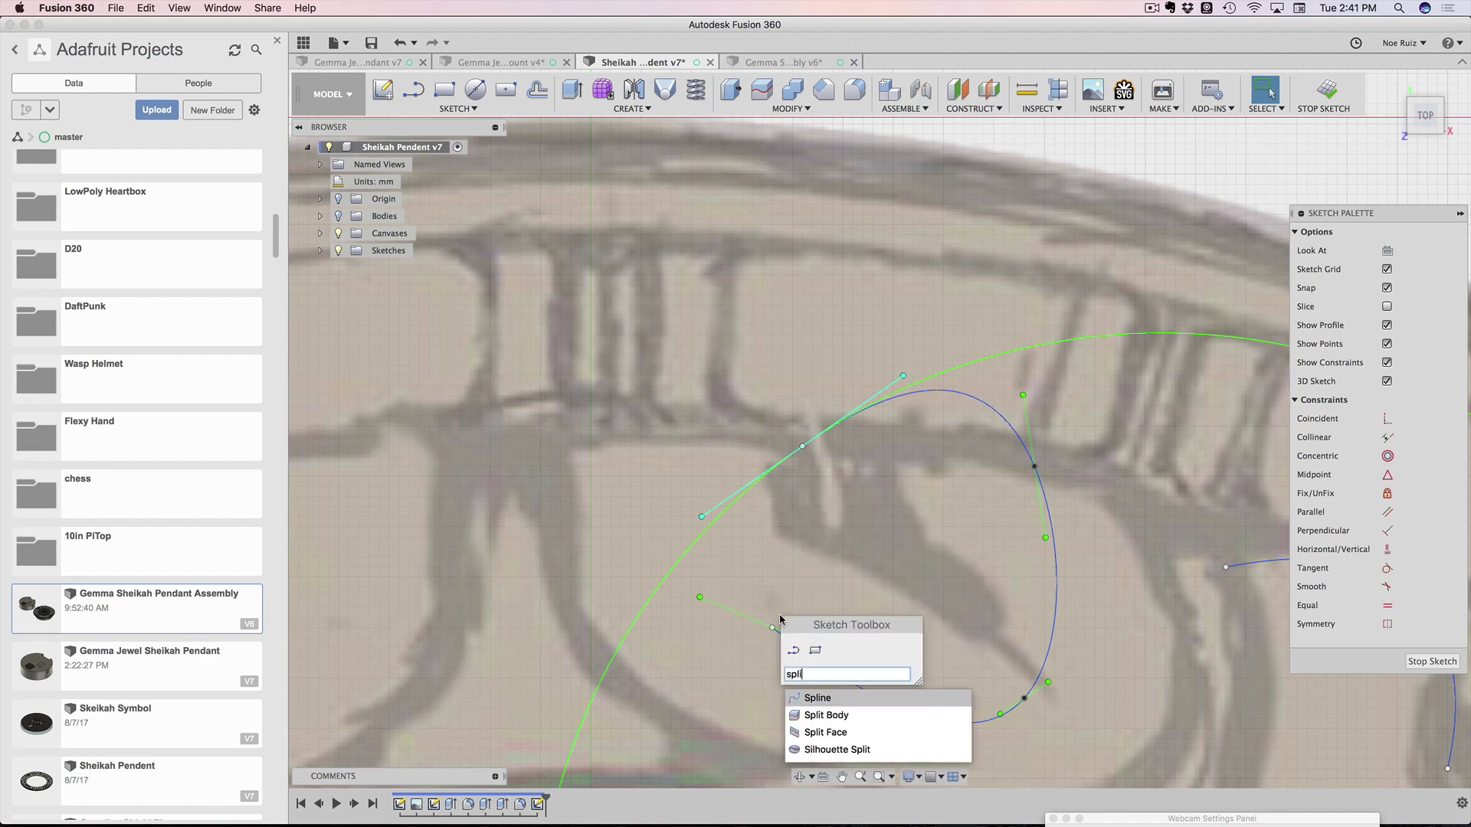
pyautogui.press('Return')
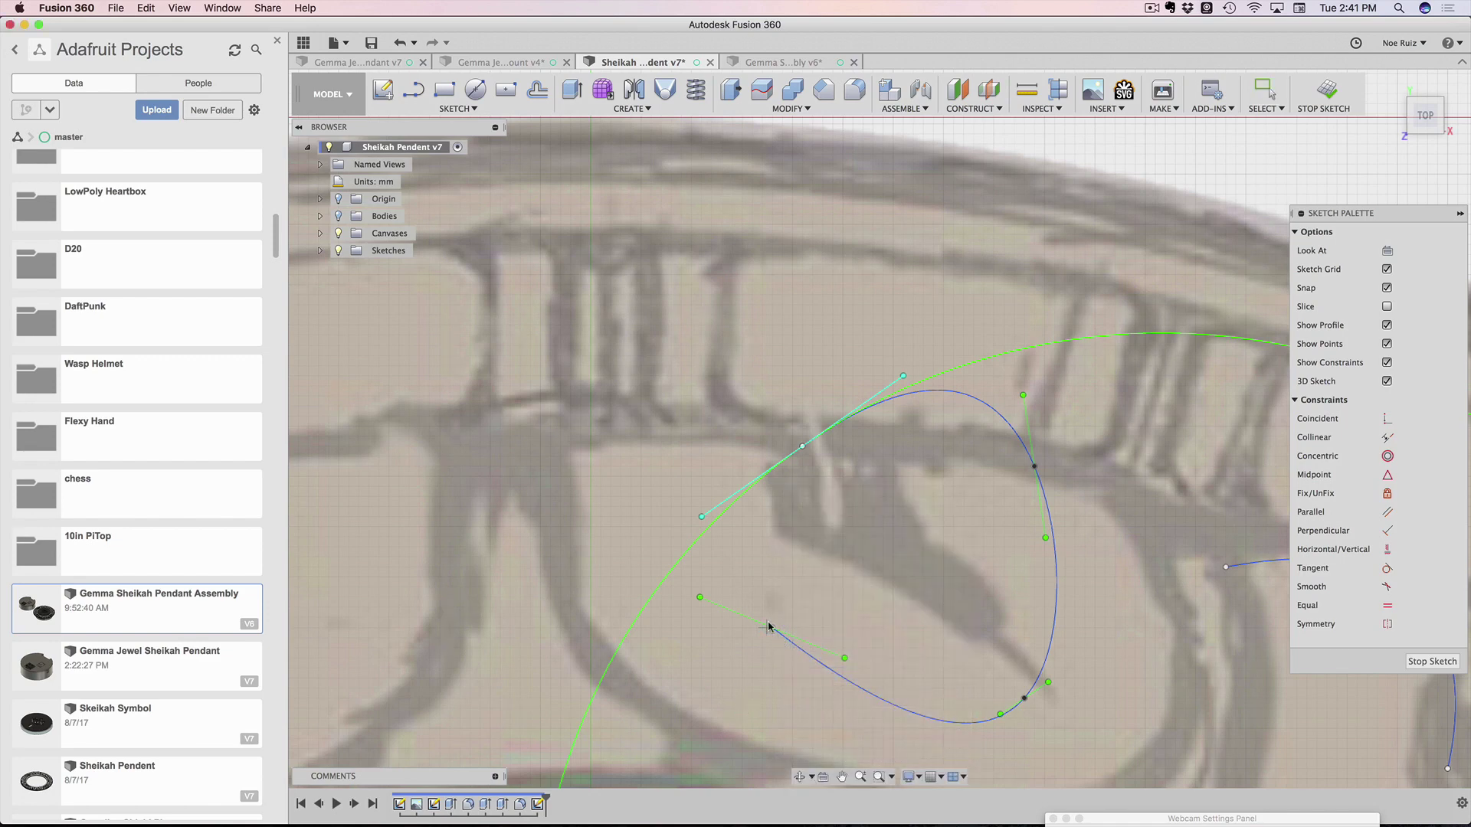
pyautogui.click(773, 629)
pyautogui.click(802, 447)
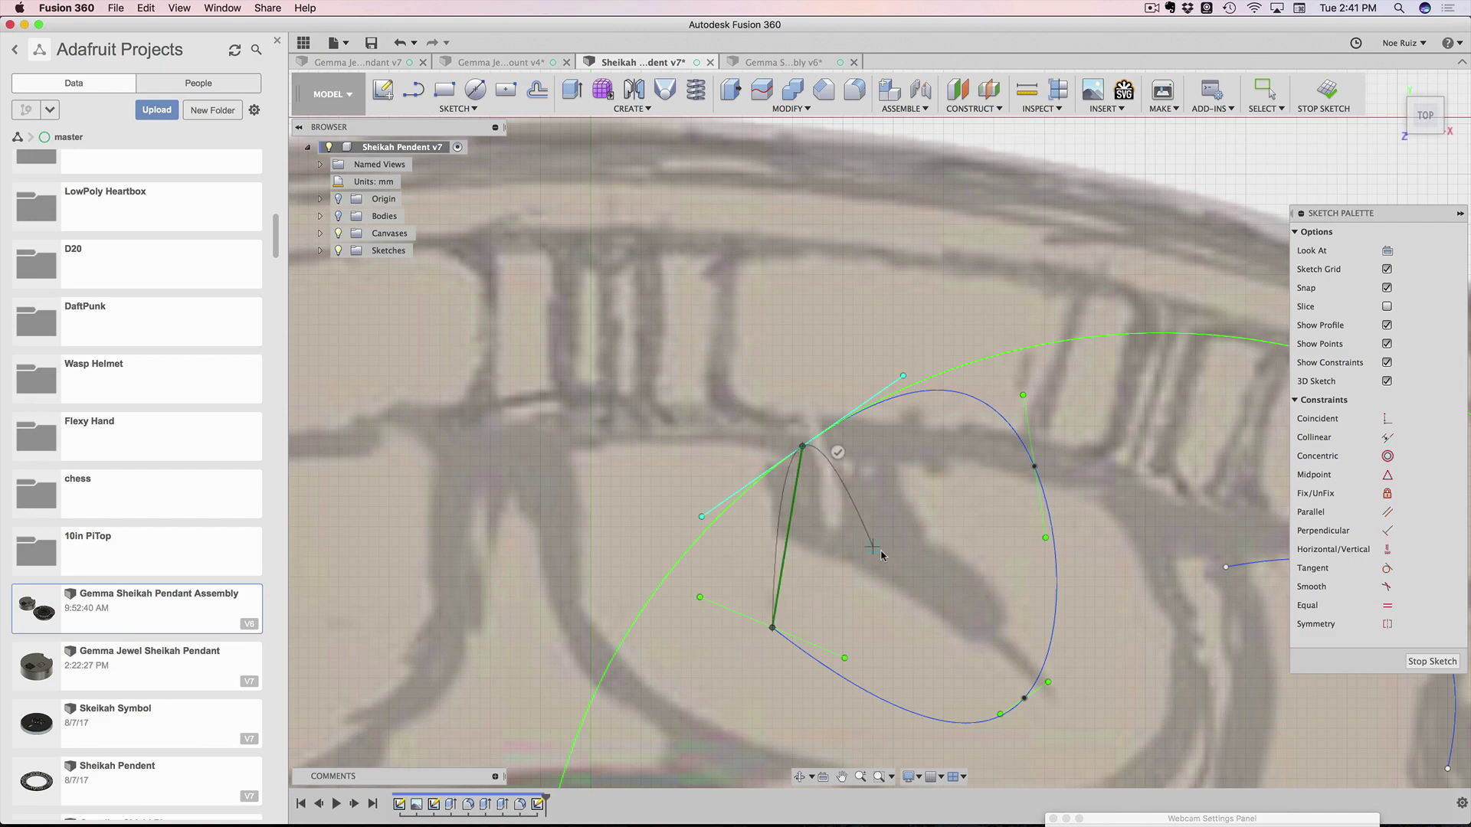
pyautogui.click(841, 454)
pyautogui.scroll(4, 849, 512)
pyautogui.scroll(-5, 795, 454)
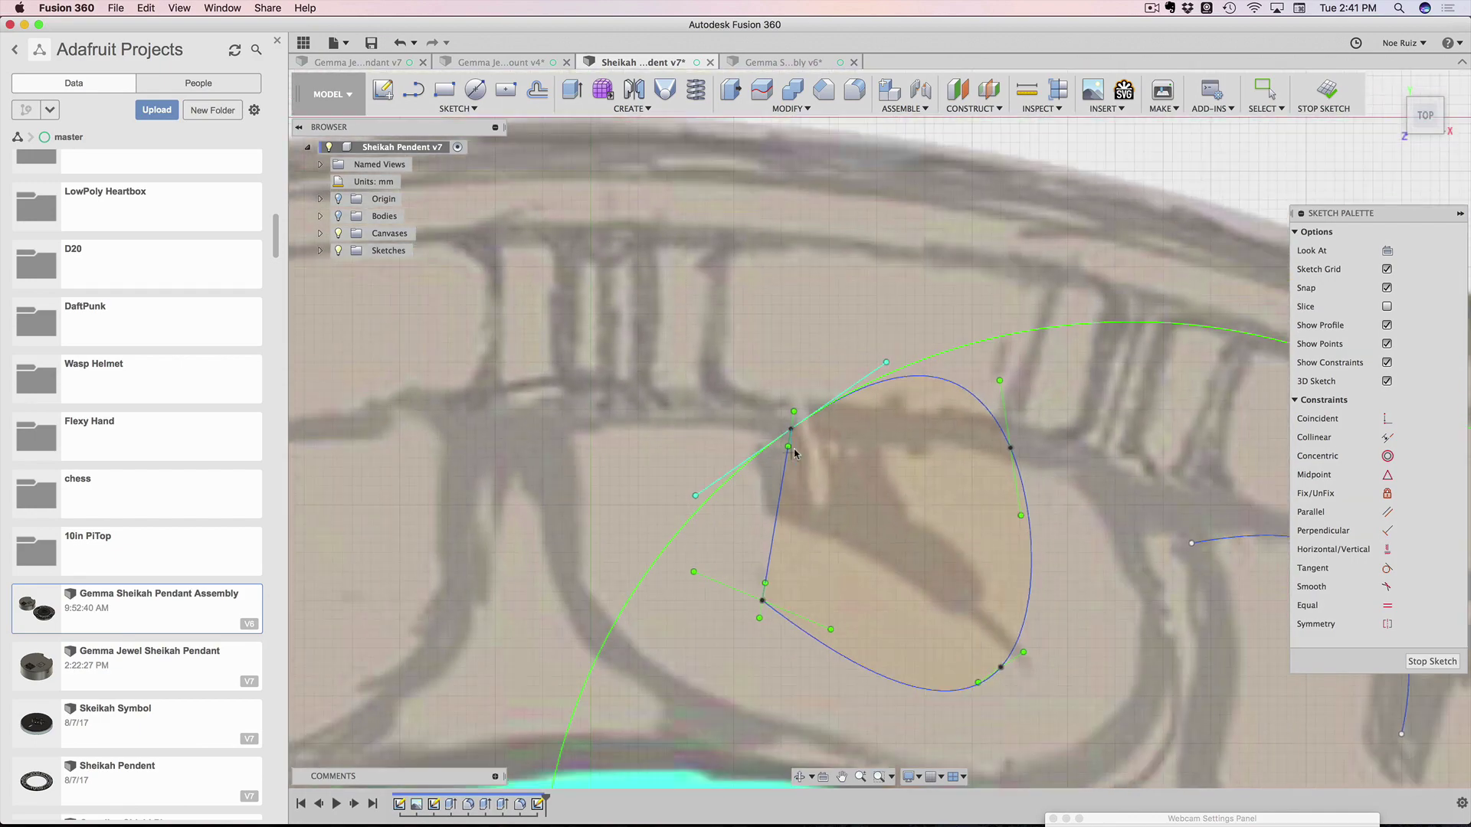
pyautogui.press('Escape')
# Bow the two-point closing spline inward by moving its upper tangent handle to about X 2.30, Y 20.70 and its lower one to X 2.10, Y 19.10 mm
pyautogui.moveTo(791, 450); pyautogui.dragTo(811, 441)
pyautogui.scroll(2, 810, 441)
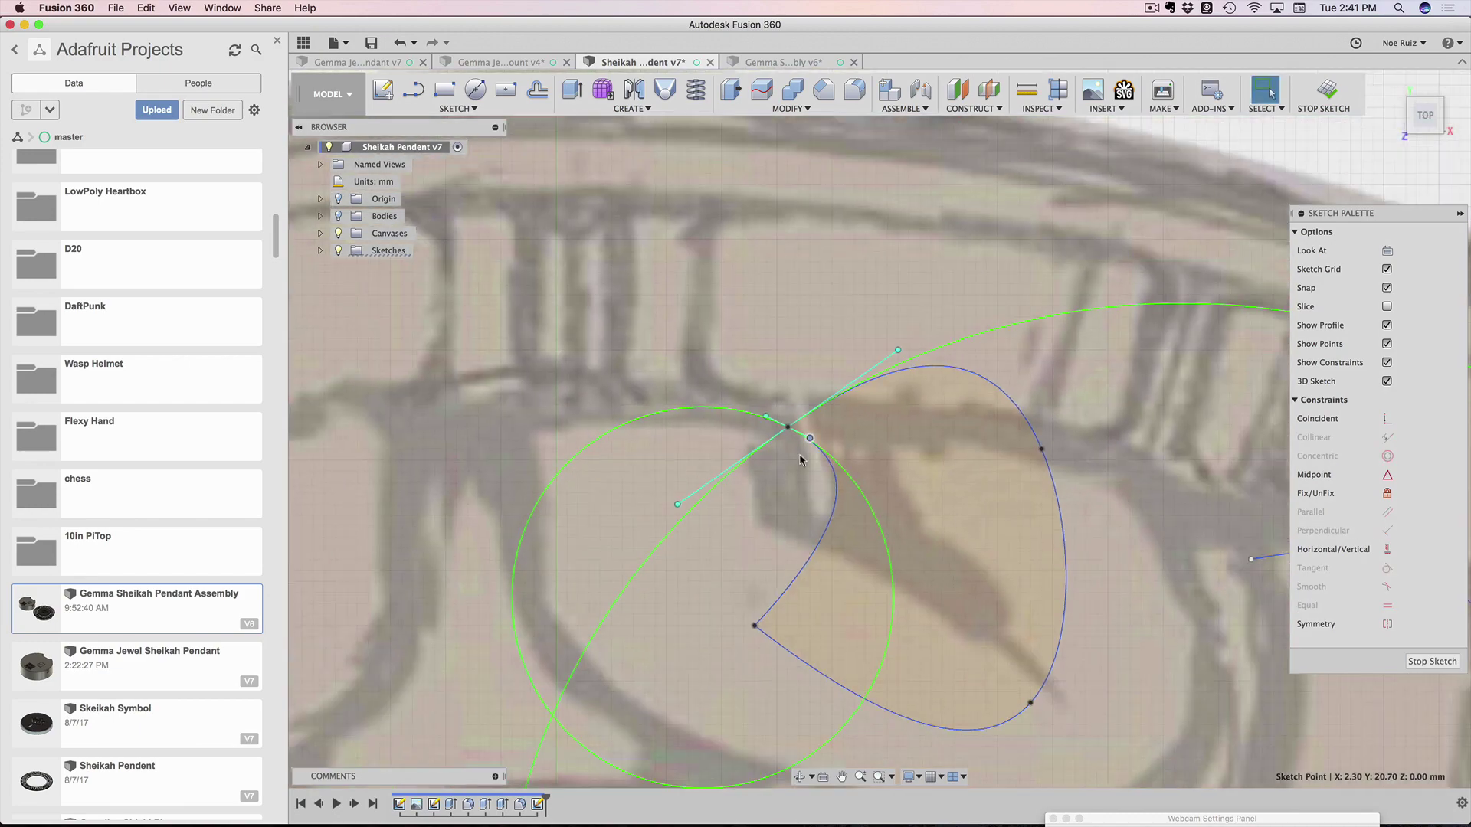
pyautogui.click(755, 626)
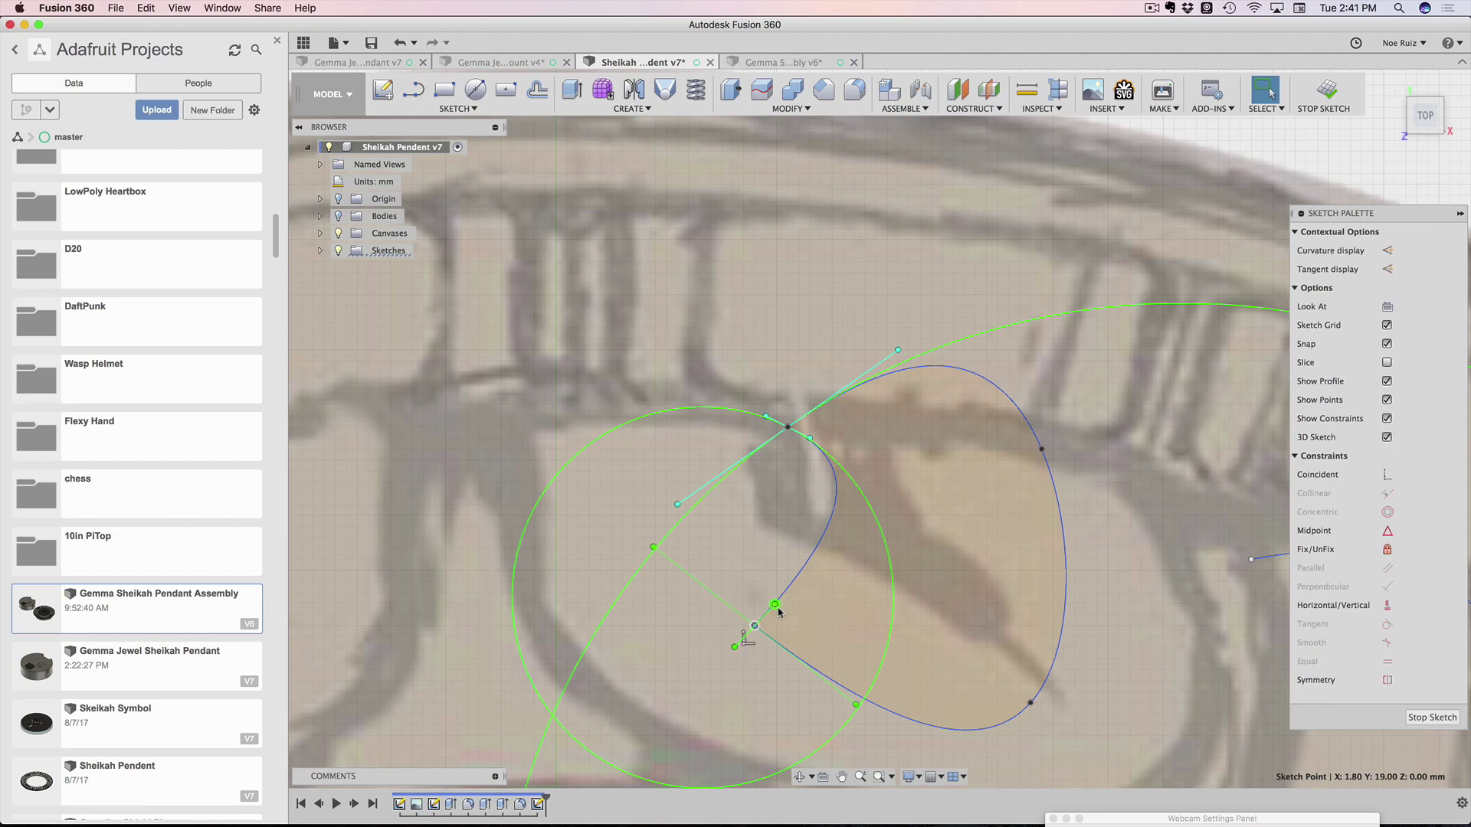
pyautogui.moveTo(775, 604); pyautogui.dragTo(787, 614)
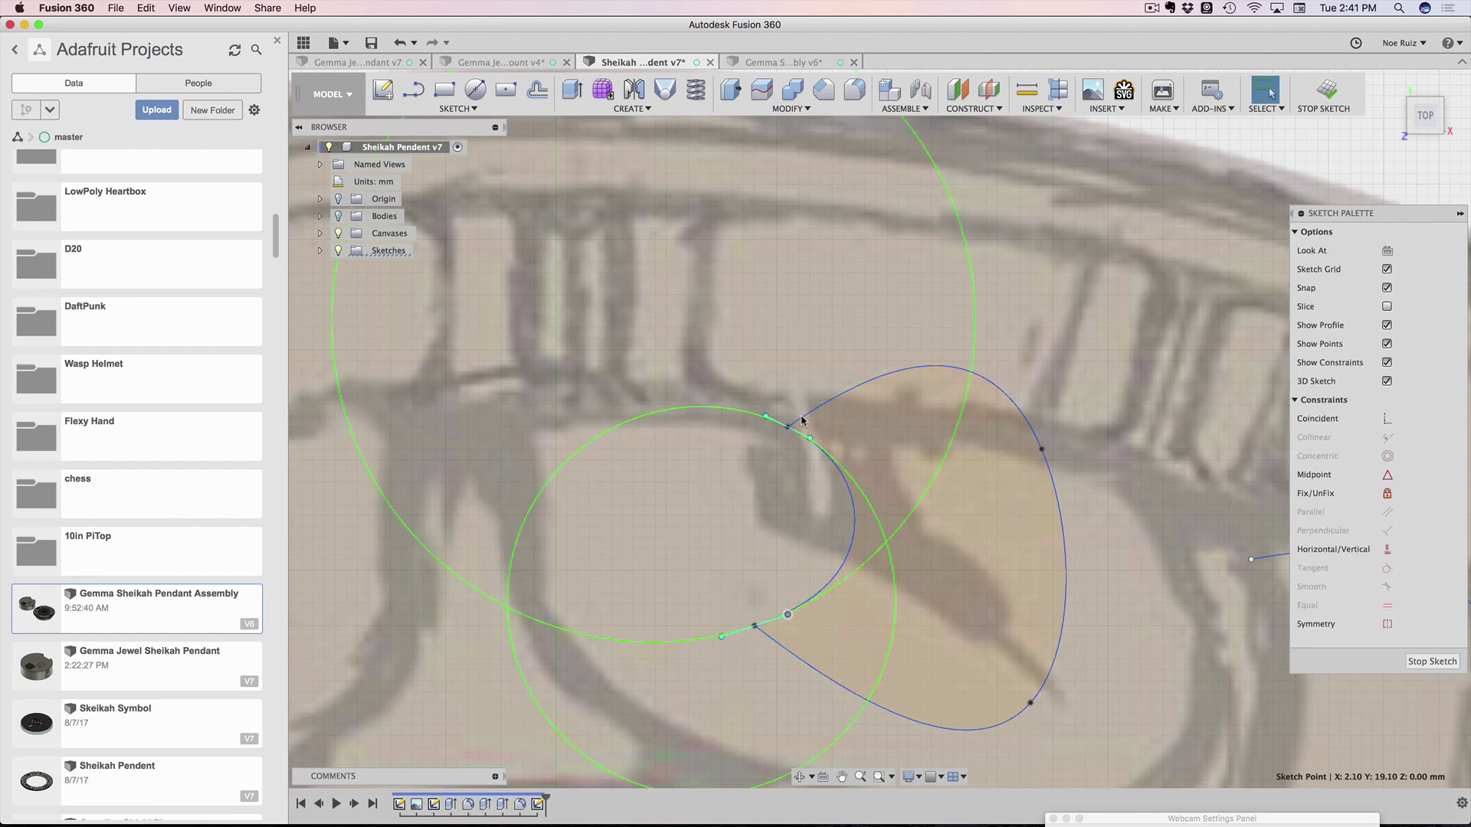
pyautogui.click(786, 466)
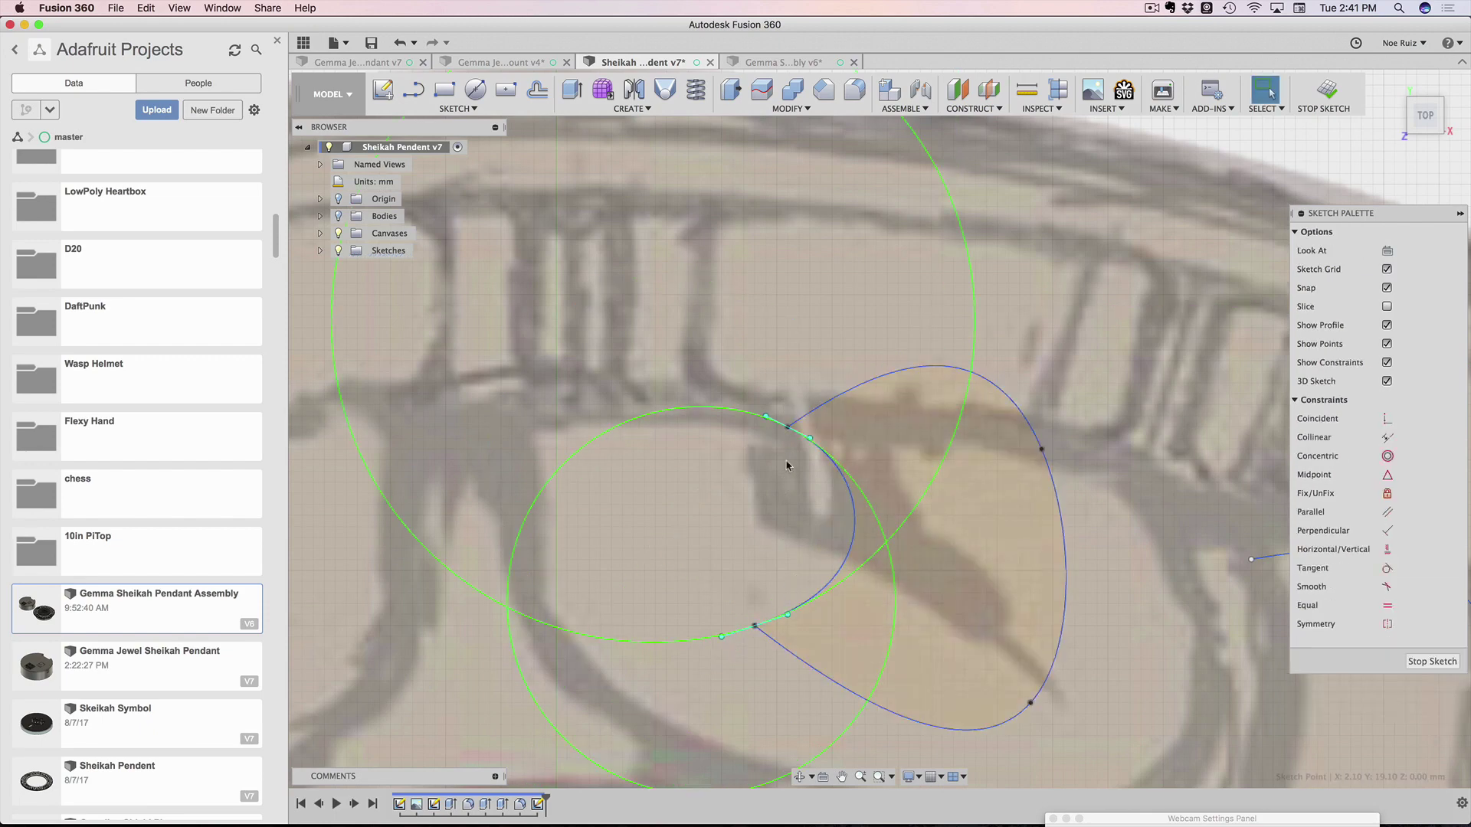
# Shorten and steepen the four-point spline's tangent handle at the upper-left point it shares with the closing spline
pyautogui.scroll(3, 780, 468)
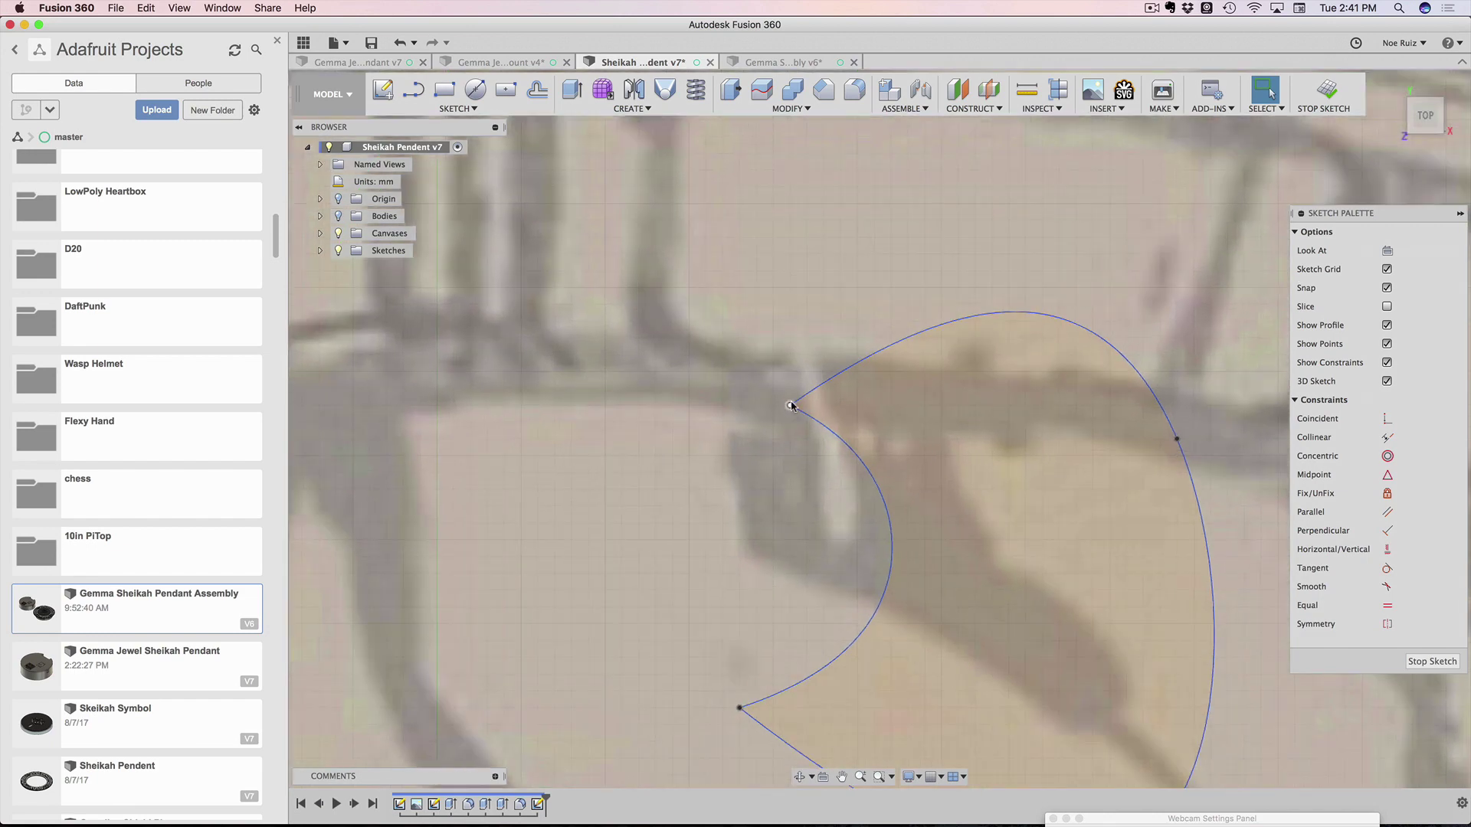
pyautogui.click(790, 406)
pyautogui.click(754, 591)
pyautogui.click(790, 405)
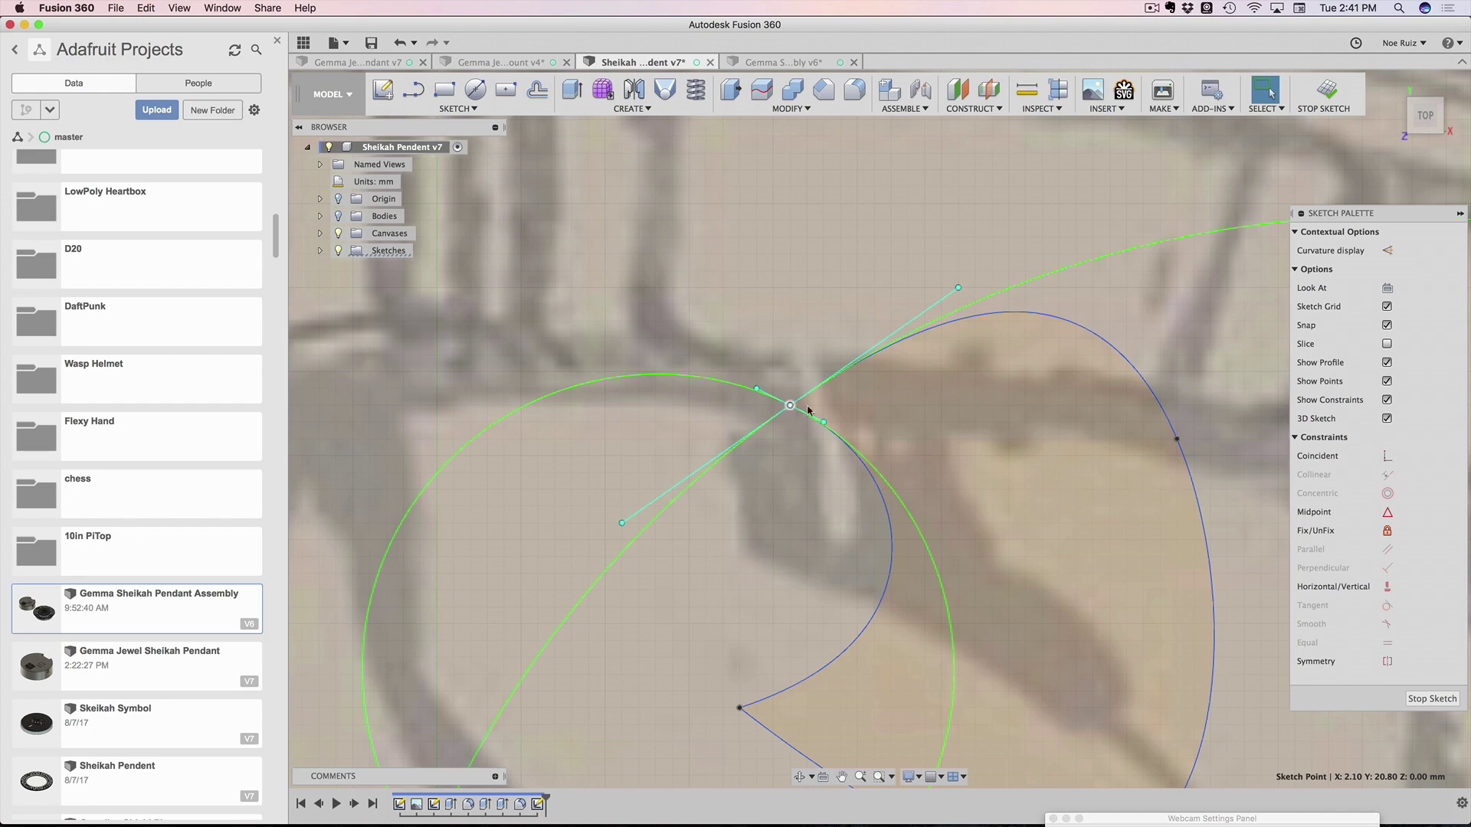
pyautogui.scroll(4, 807, 409)
pyautogui.scroll(-6, 800, 406)
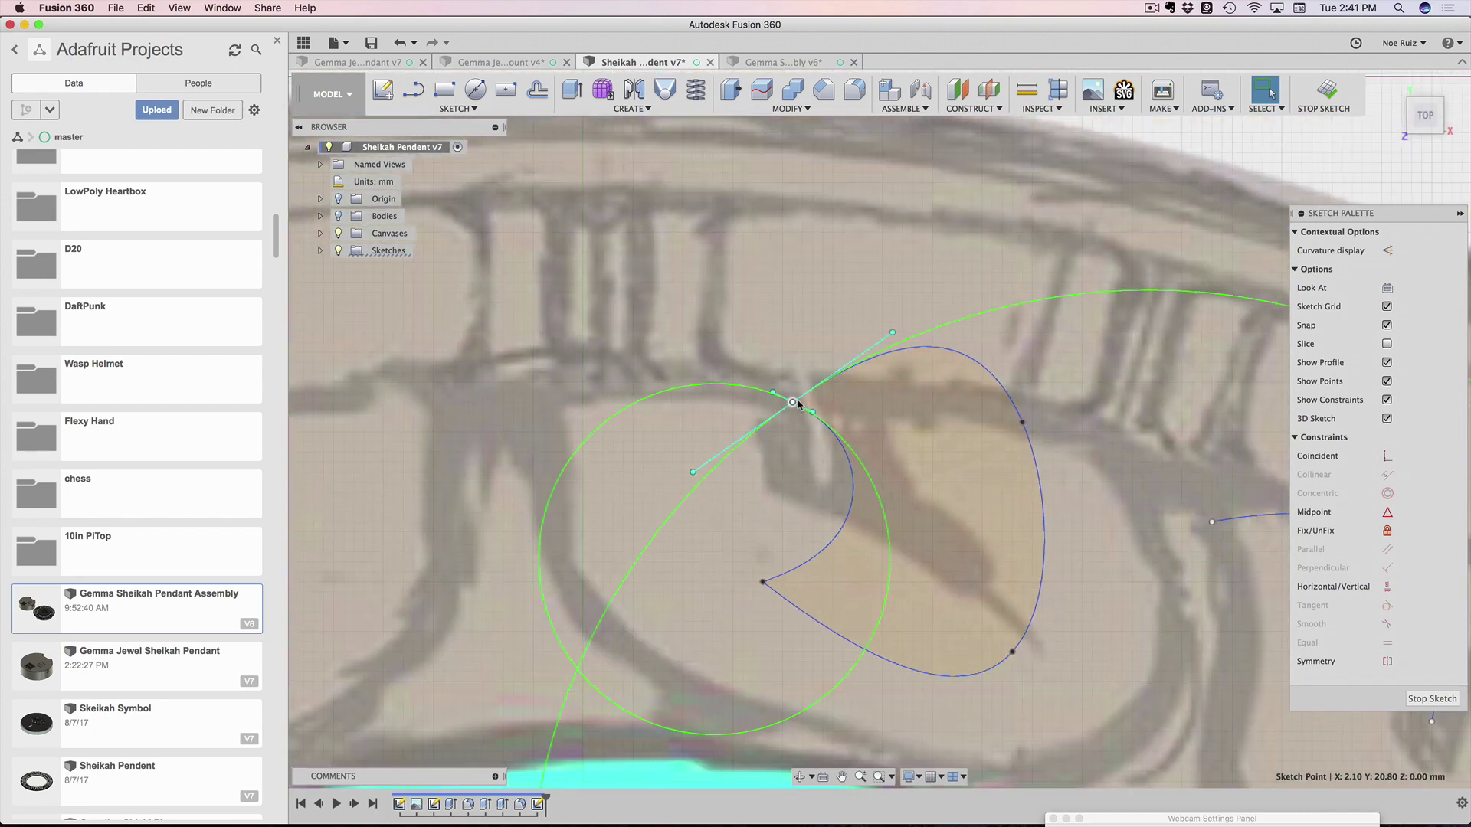
pyautogui.scroll(4, 794, 403)
pyautogui.scroll(-5, 804, 401)
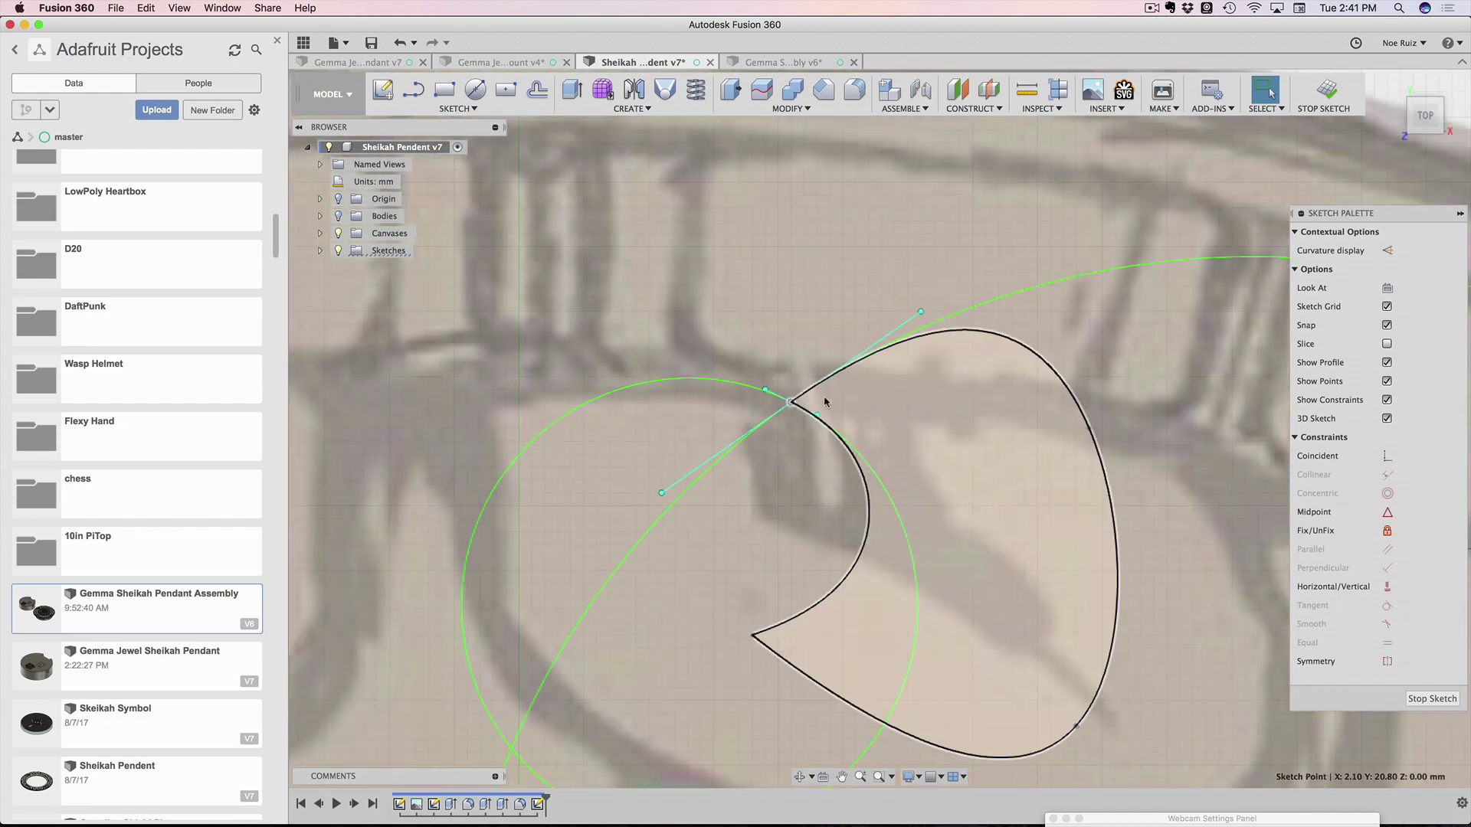
pyautogui.scroll(2, 766, 396)
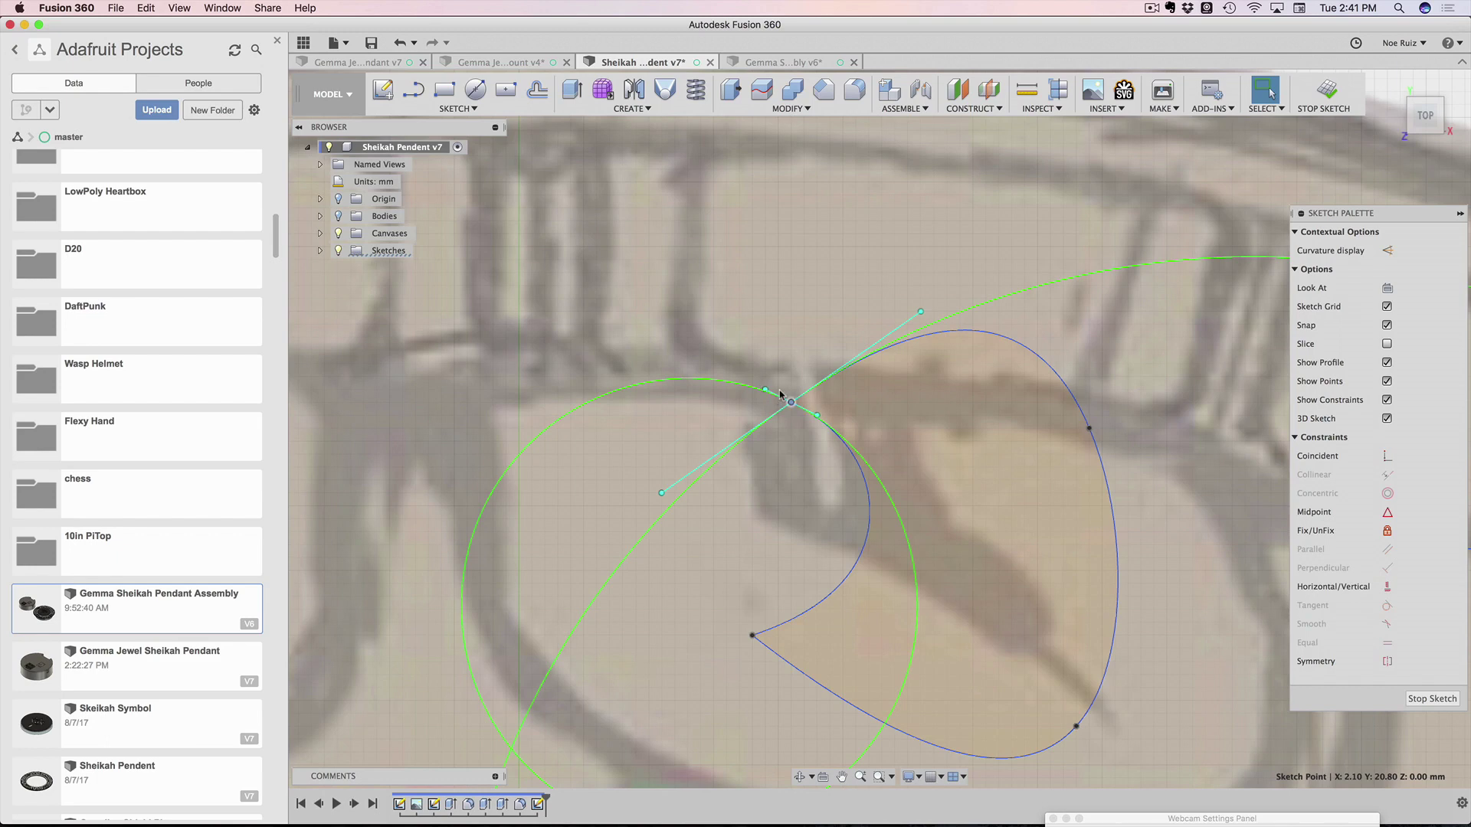
pyautogui.moveTo(920, 312); pyautogui.dragTo(842, 350)
pyautogui.click(790, 403)
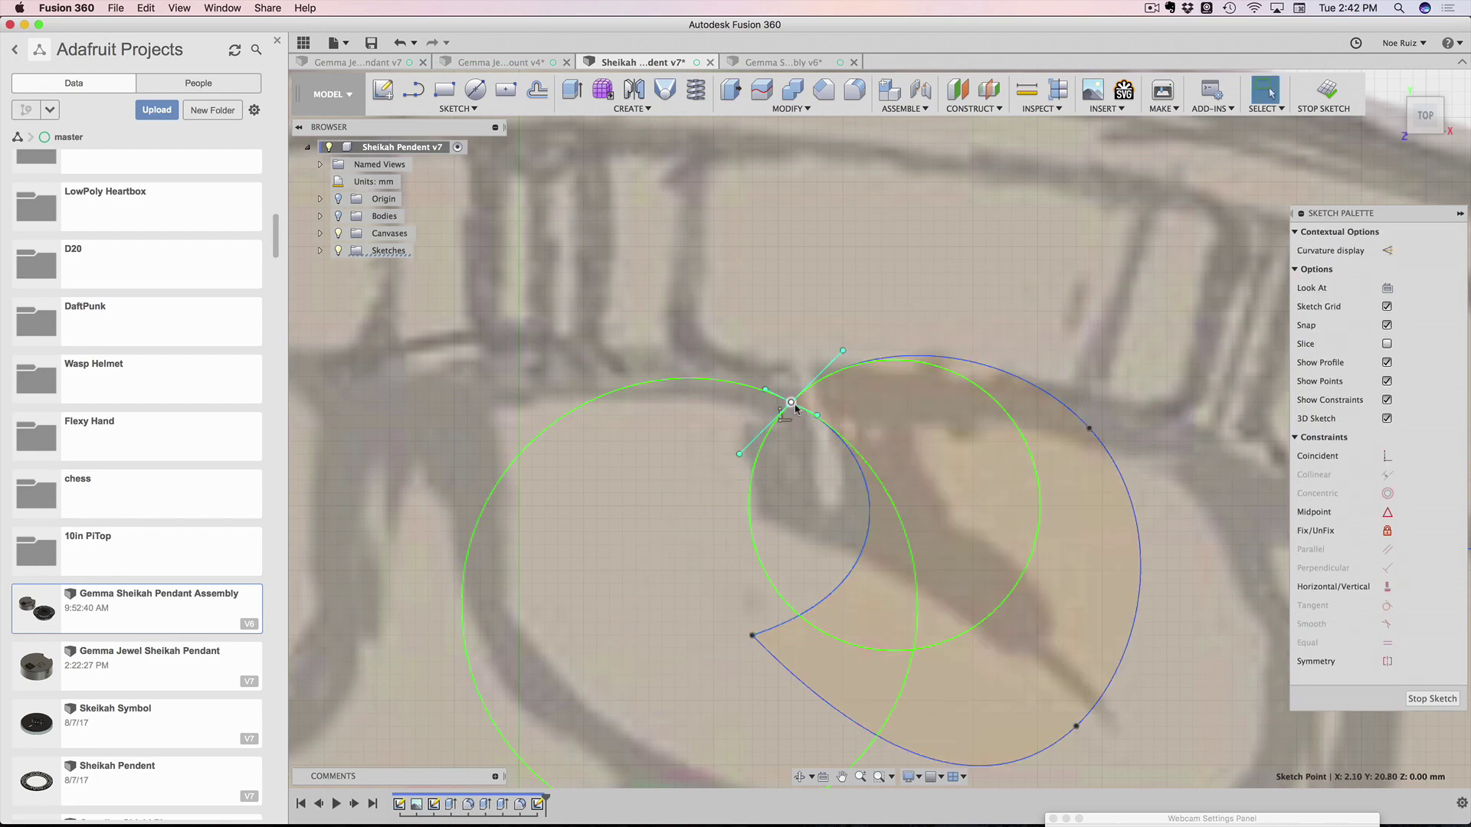
# Lengthen the closing spline's upper tangent handle and extend the four-point spline's handle up and outward at their shared upper-left point
pyautogui.moveTo(818, 416)
pyautogui.mouseDown()
pyautogui.moveTo(800, 422)
pyautogui.moveTo(820, 417)
pyautogui.mouseUp()
pyautogui.click(791, 403)
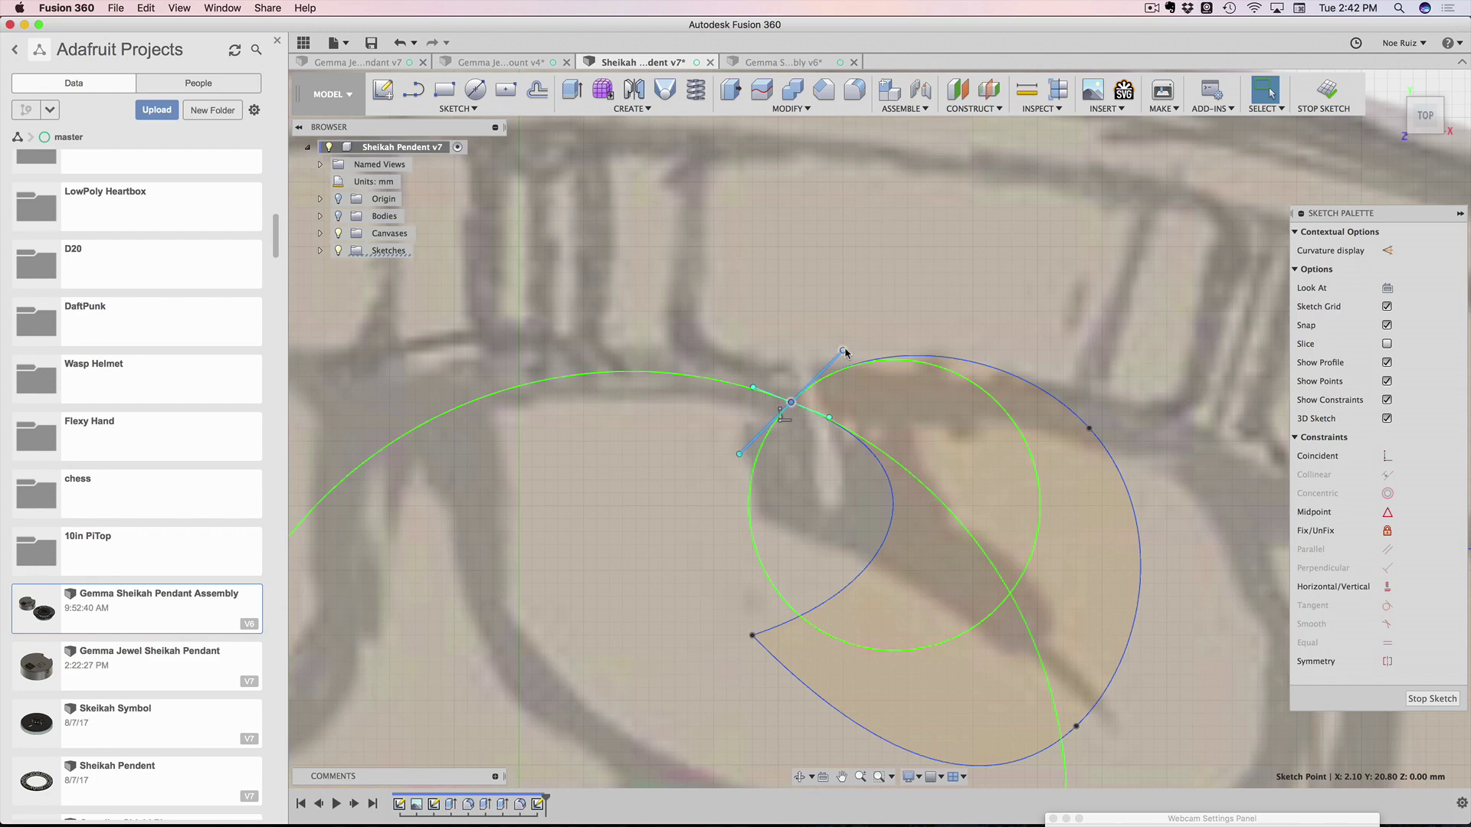
pyautogui.moveTo(845, 352); pyautogui.dragTo(900, 293)
pyautogui.press('Escape')
# Examine the two splines, their shared upper-left point and the enclosed profile against the dark engraving mark
pyautogui.click(873, 456)
pyautogui.scroll(3, 882, 395)
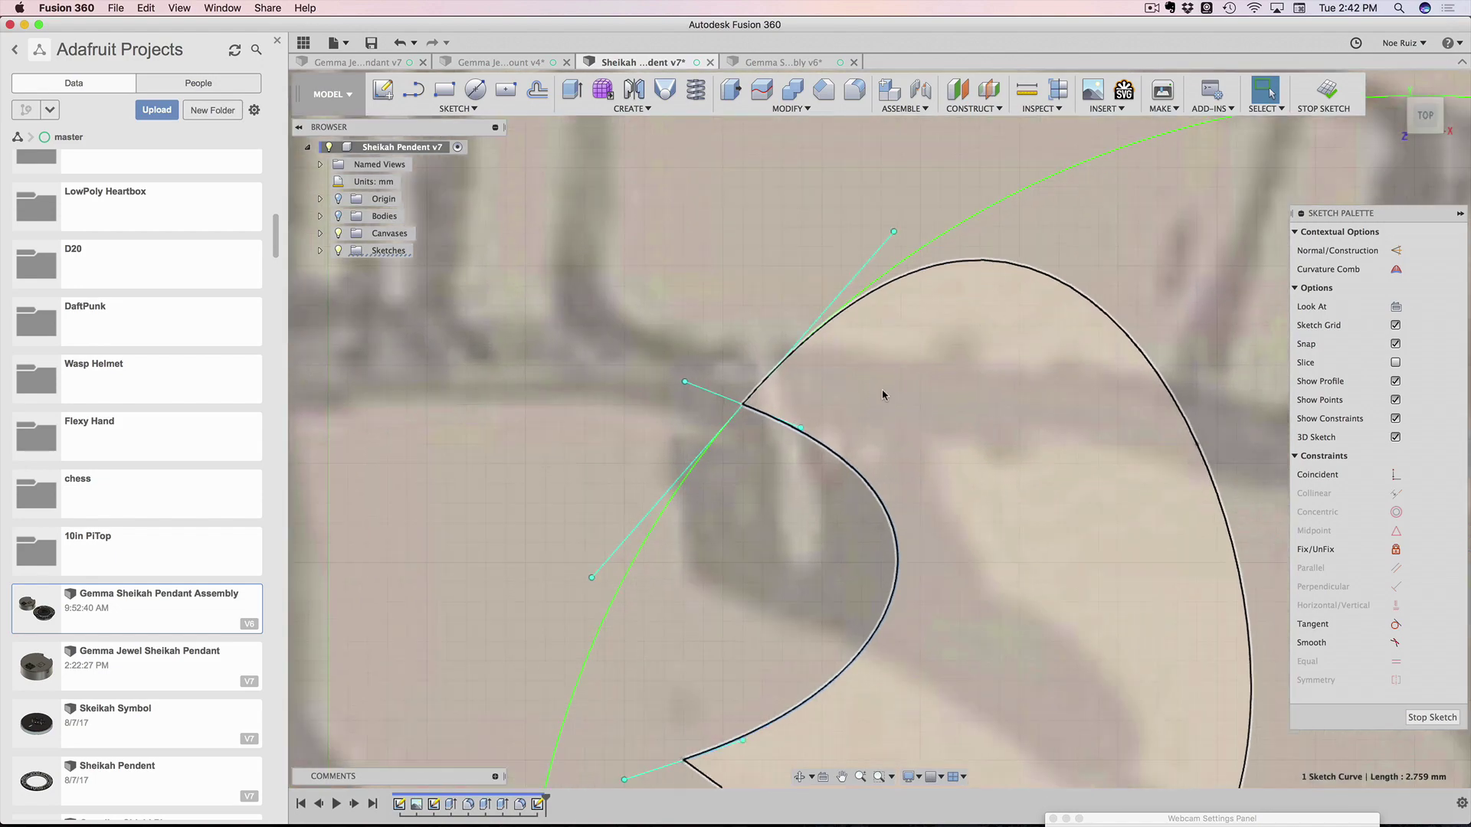
pyautogui.scroll(-5, 881, 389)
pyautogui.scroll(3, 829, 411)
pyautogui.scroll(4, 814, 406)
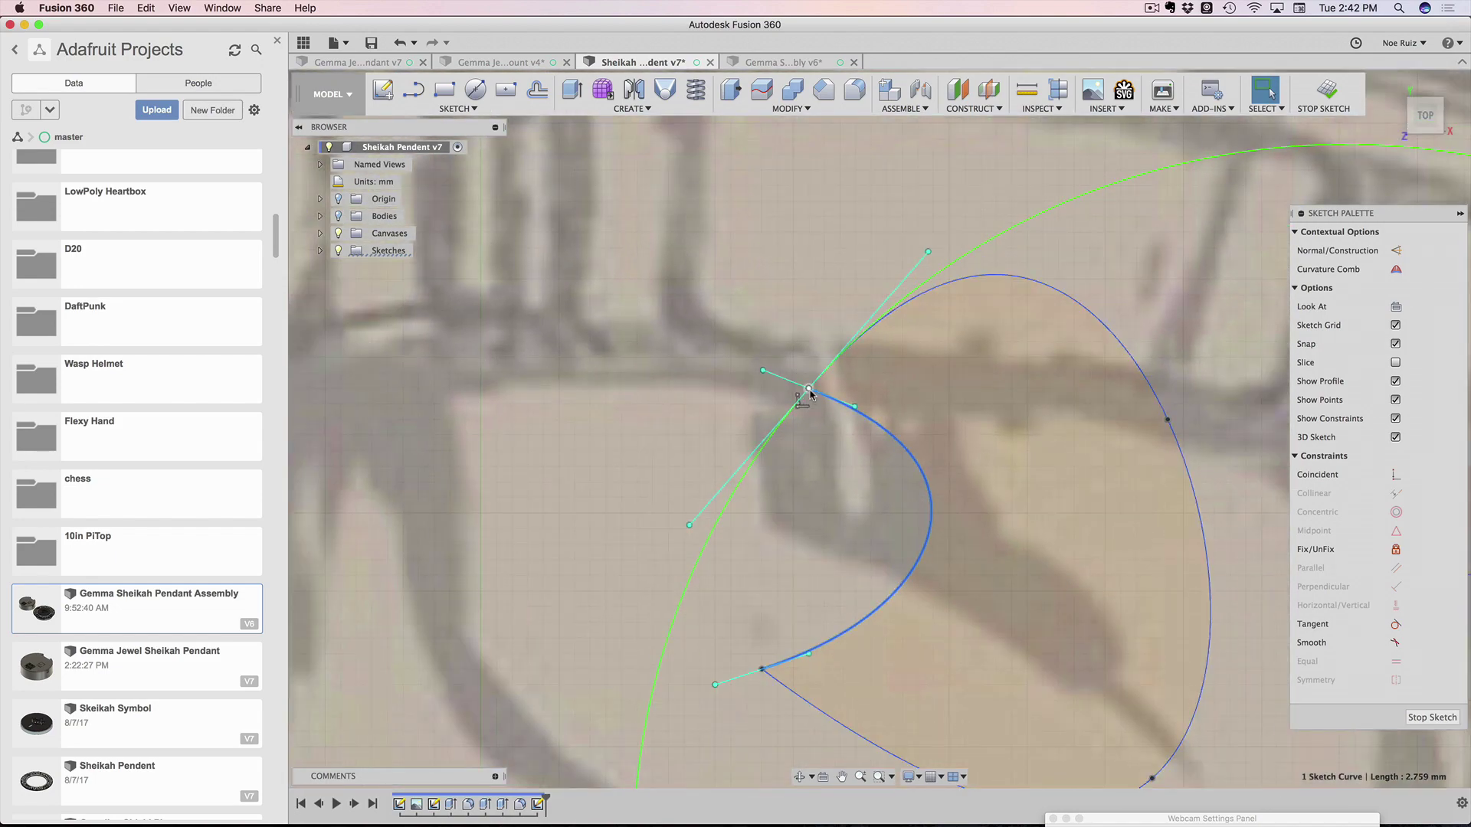
pyautogui.click(804, 405)
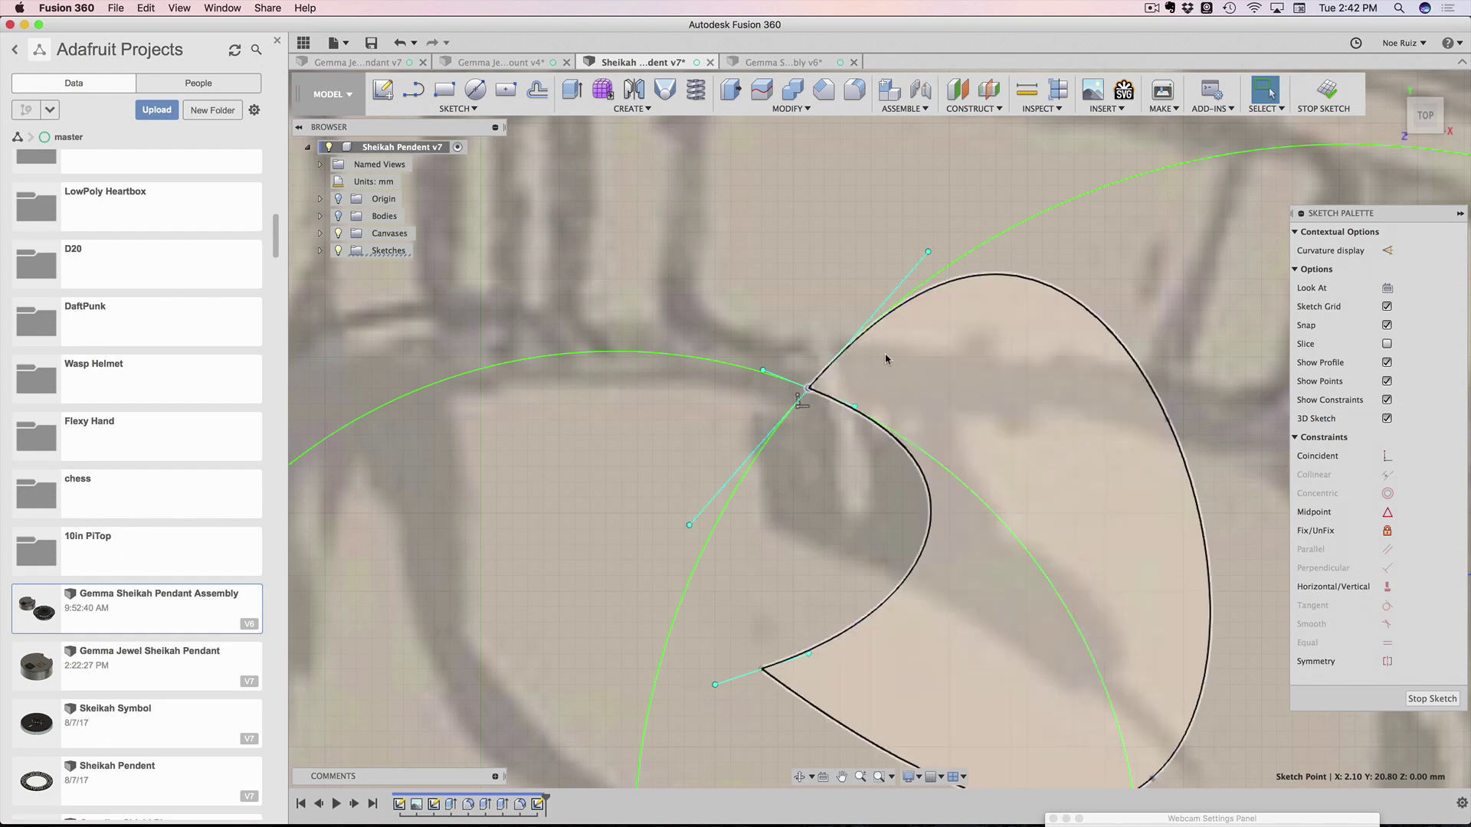
pyautogui.click(864, 406)
pyautogui.scroll(2, 866, 406)
pyautogui.scroll(-3, 888, 428)
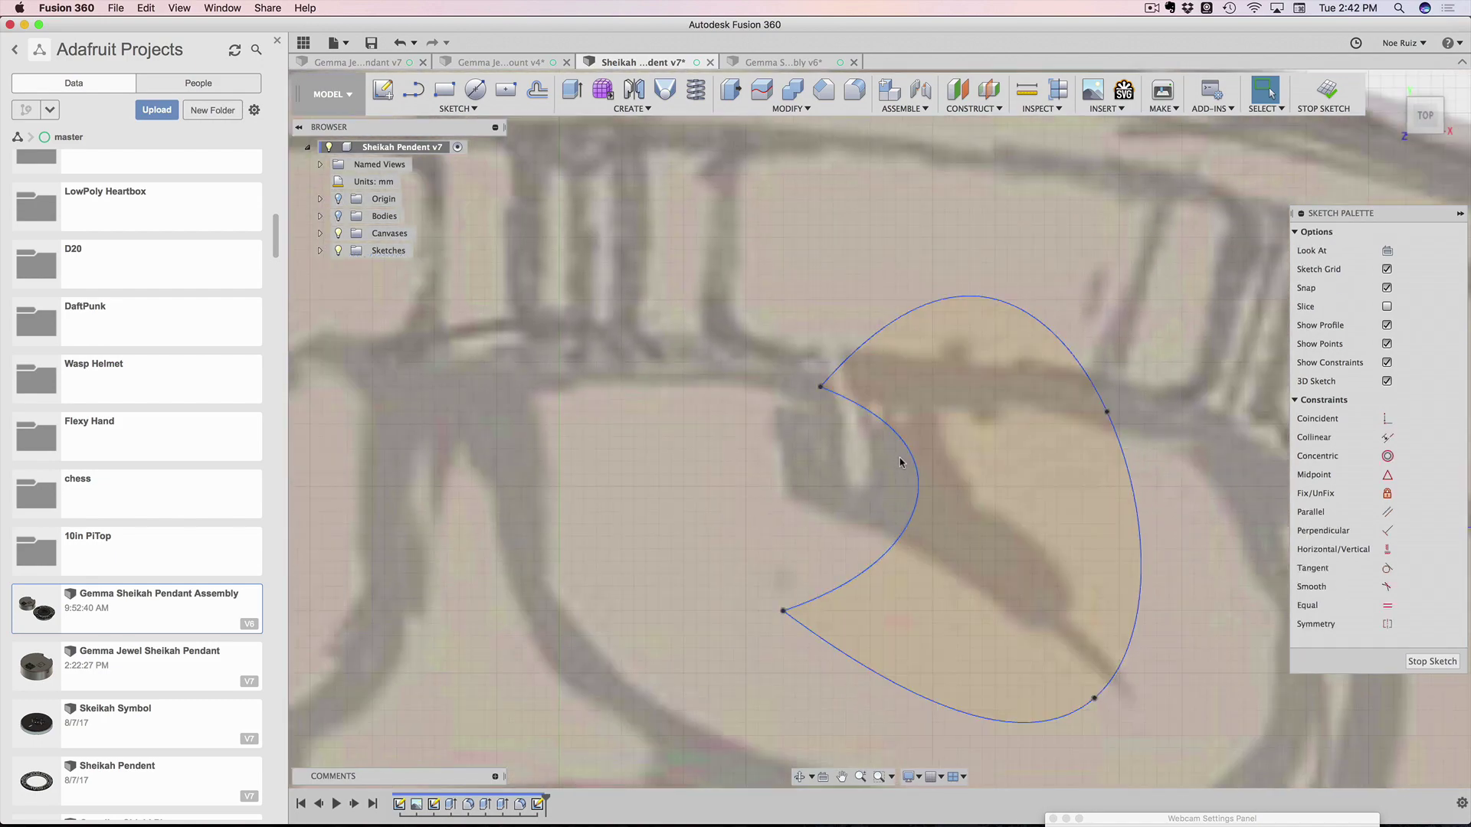
pyautogui.click(881, 346)
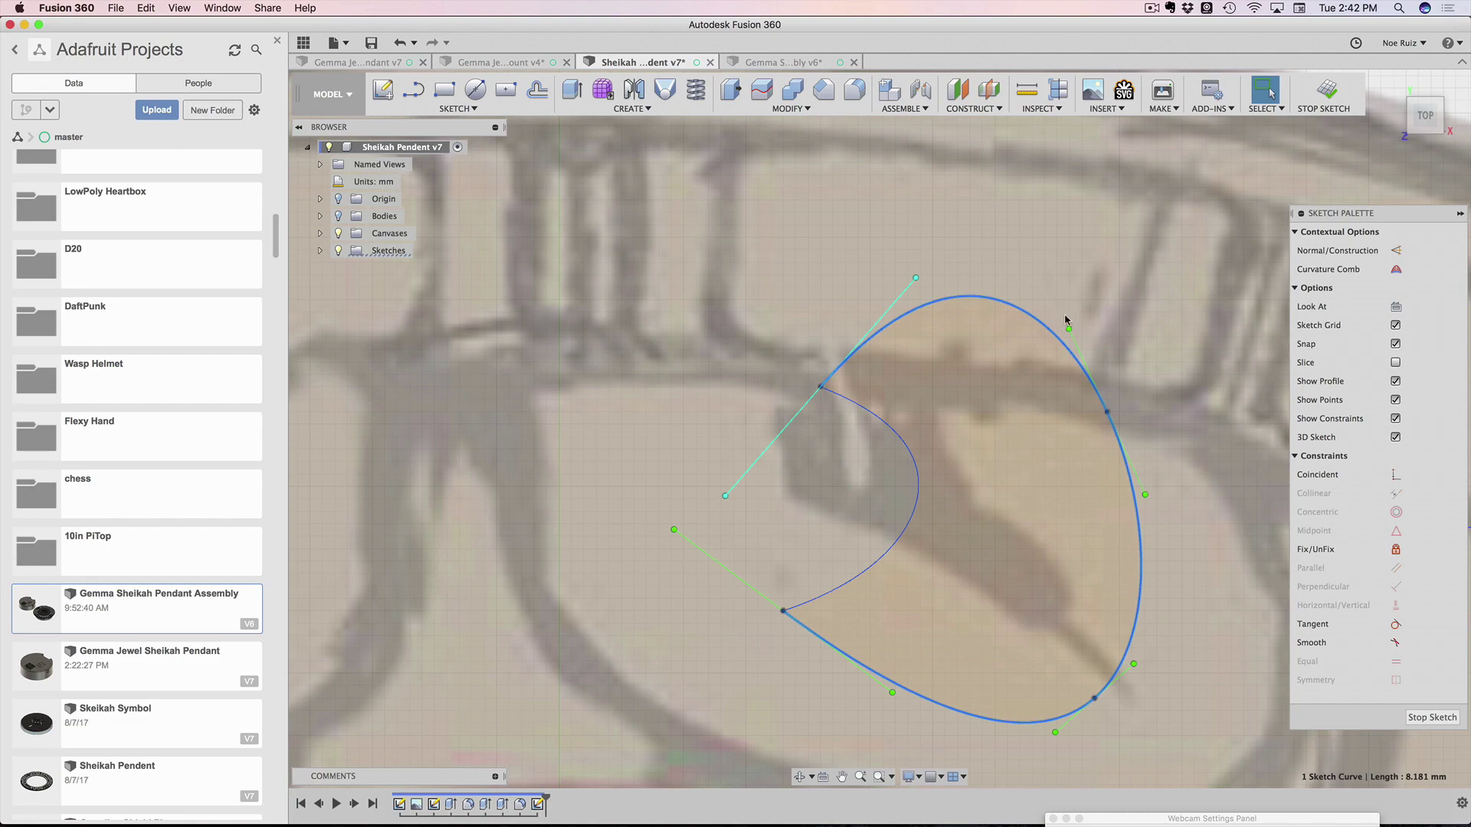
pyautogui.click(881, 420)
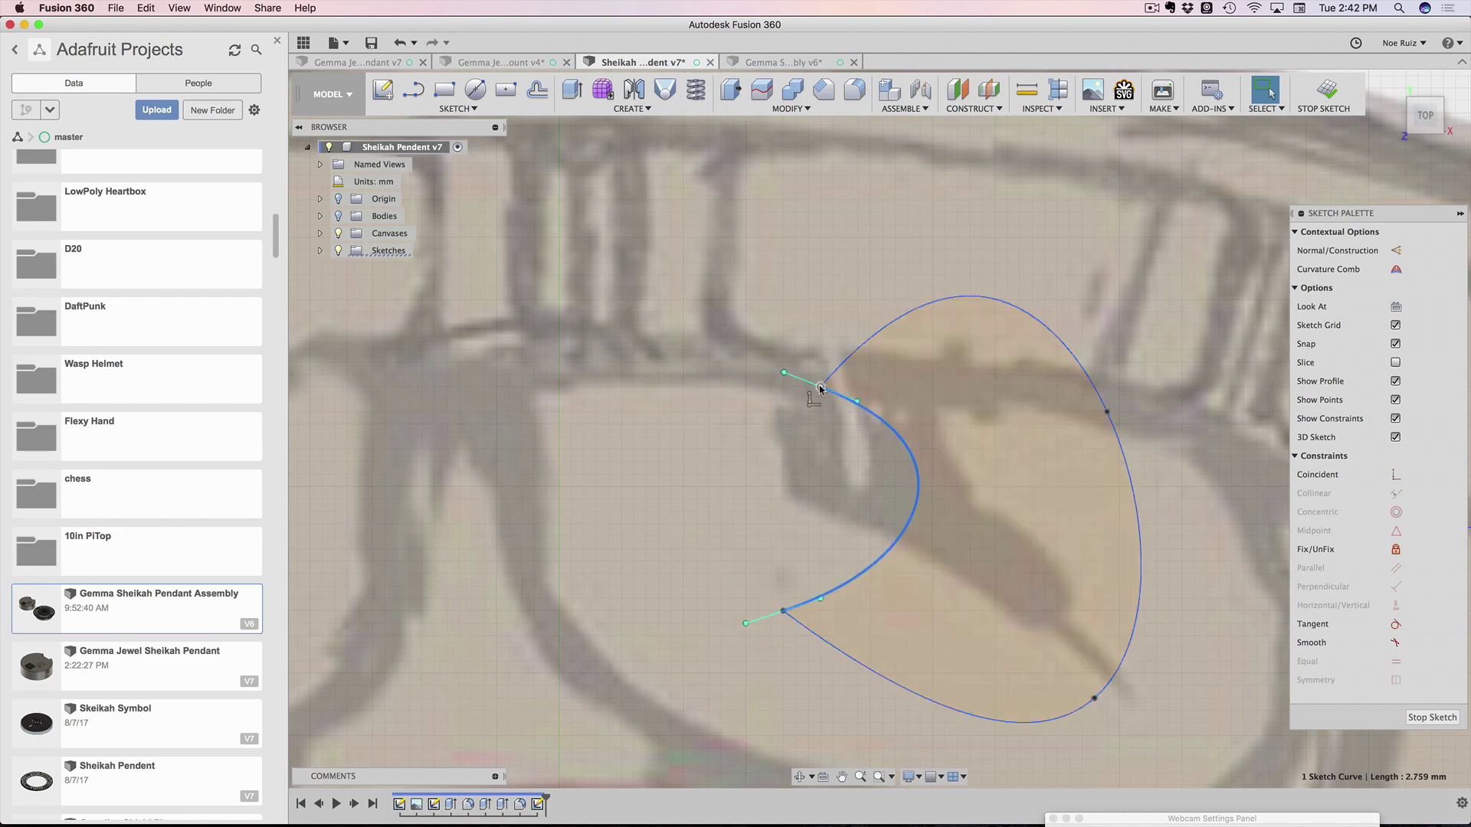
pyautogui.click(839, 452)
pyautogui.scroll(3, 839, 440)
pyautogui.scroll(-1, 843, 425)
pyautogui.click(882, 384)
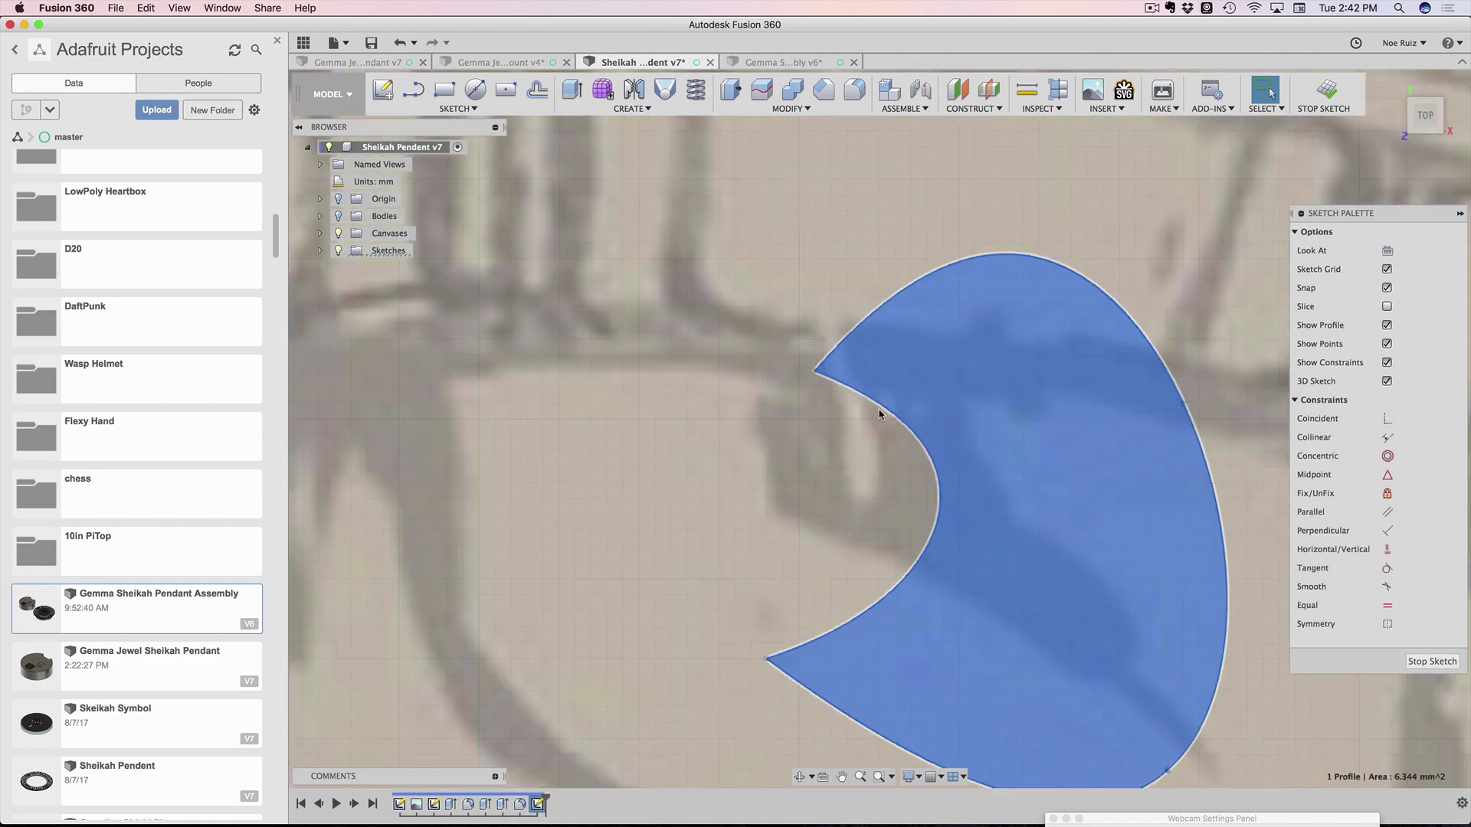
# Delete the two-point spline that closes the inner side of the outline
pyautogui.click(879, 414)
pyautogui.scroll(-3, 843, 357)
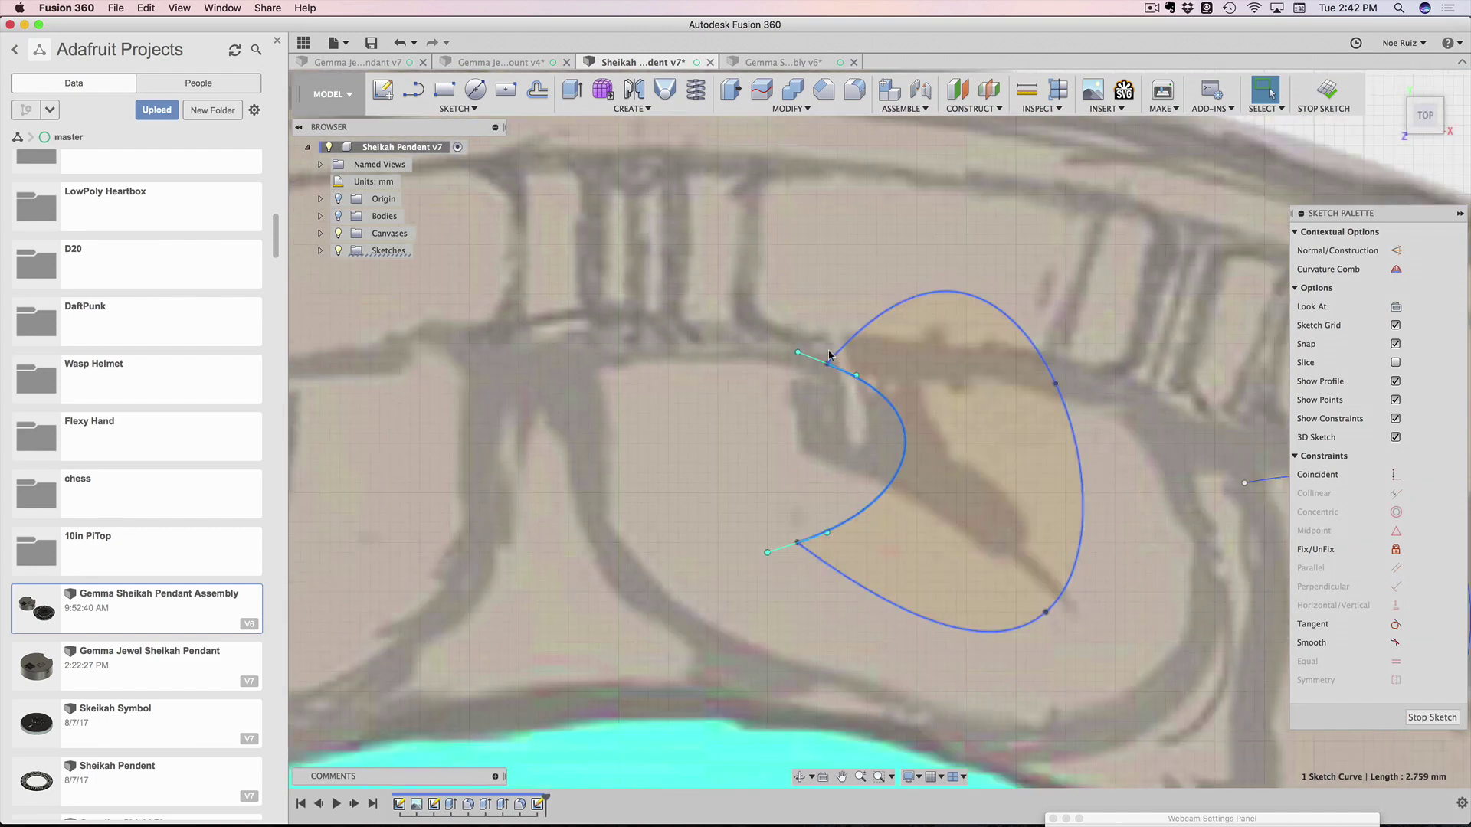
pyautogui.press('Delete')
# Try closing the remaining four-point spline with Open/Close Spline Curve, and undo the change
pyautogui.click(847, 346)
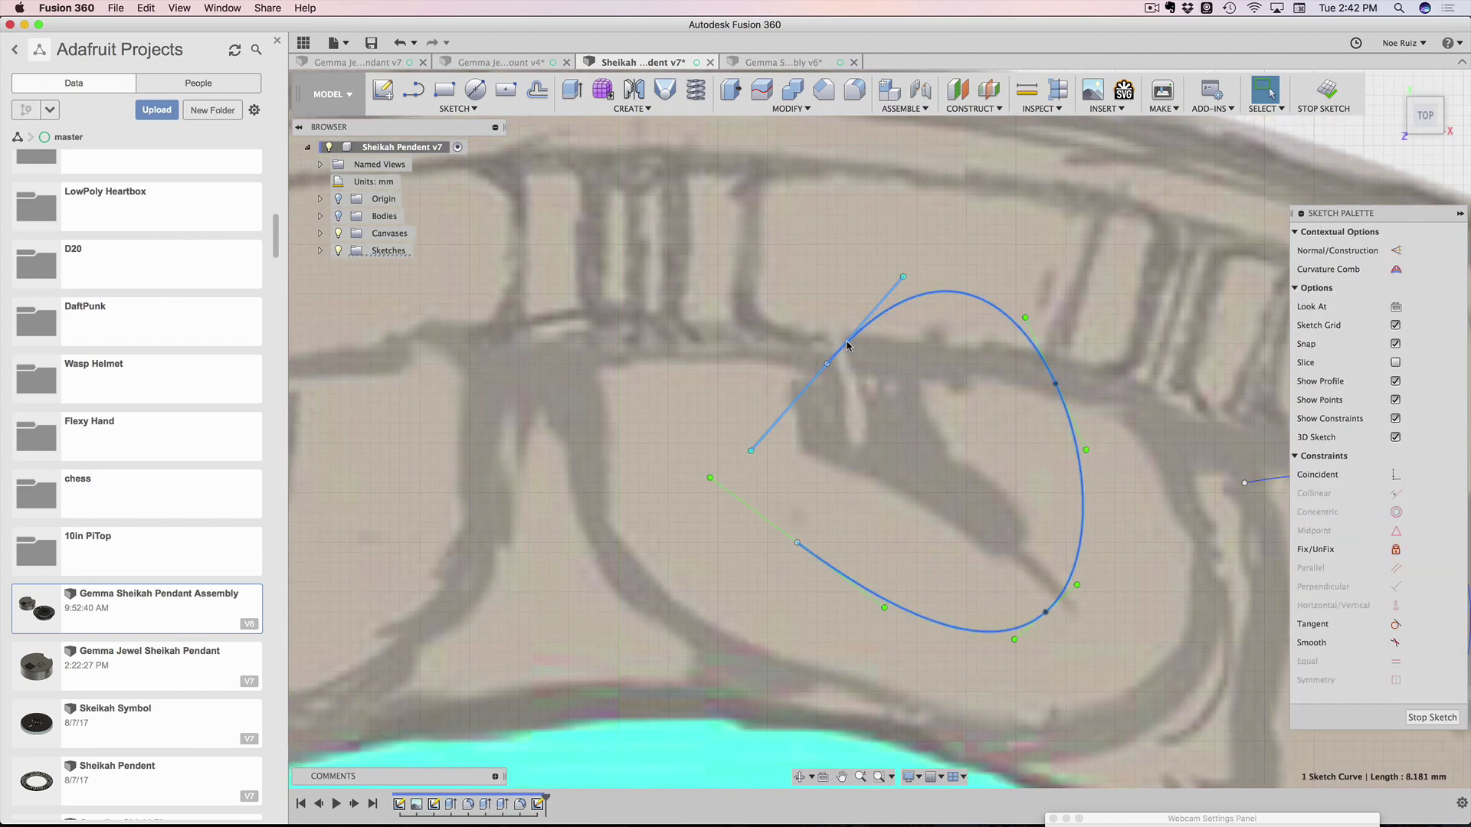
pyautogui.rightClick(847, 346)
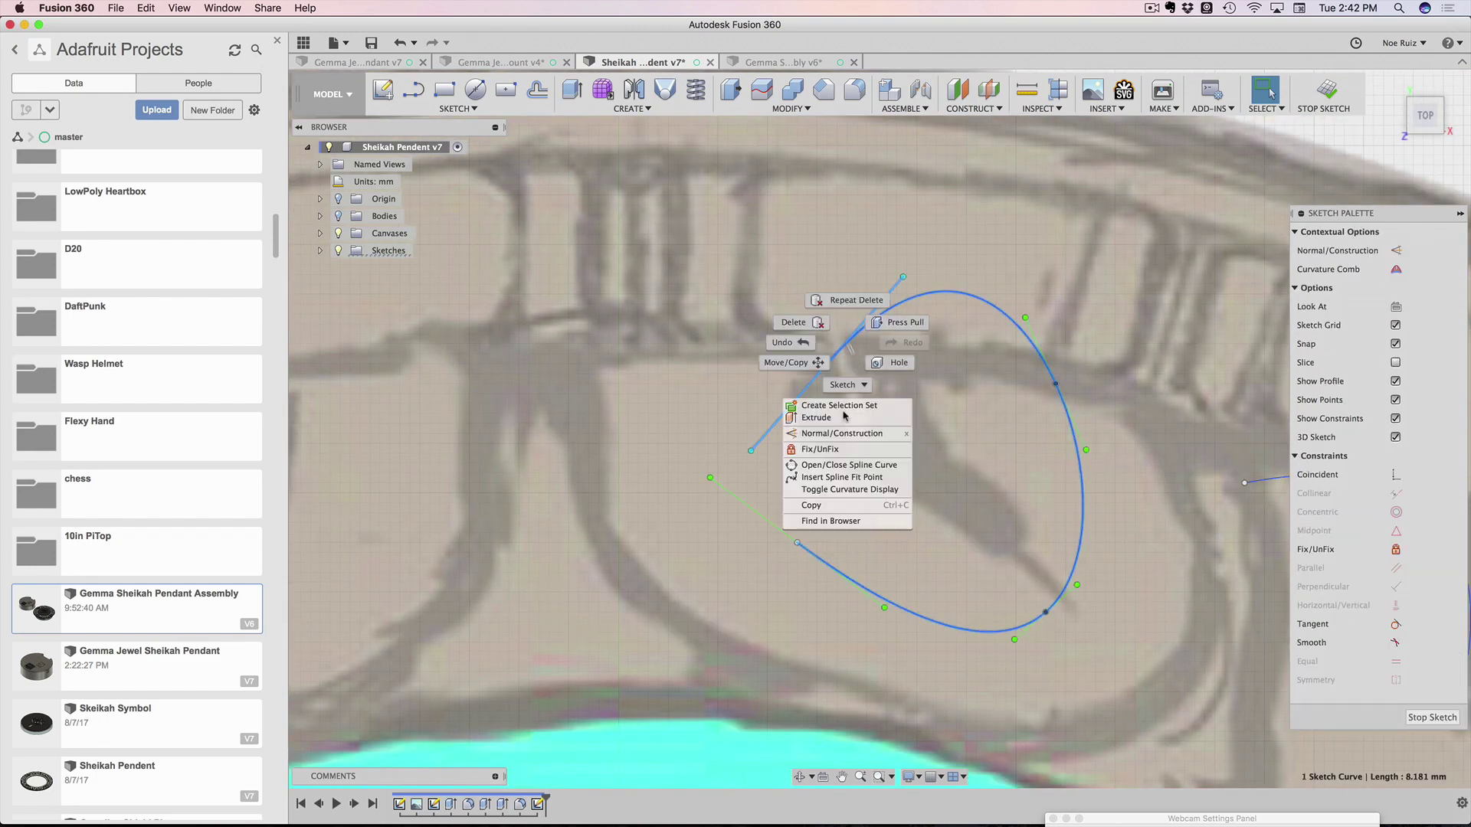
pyautogui.click(890, 465)
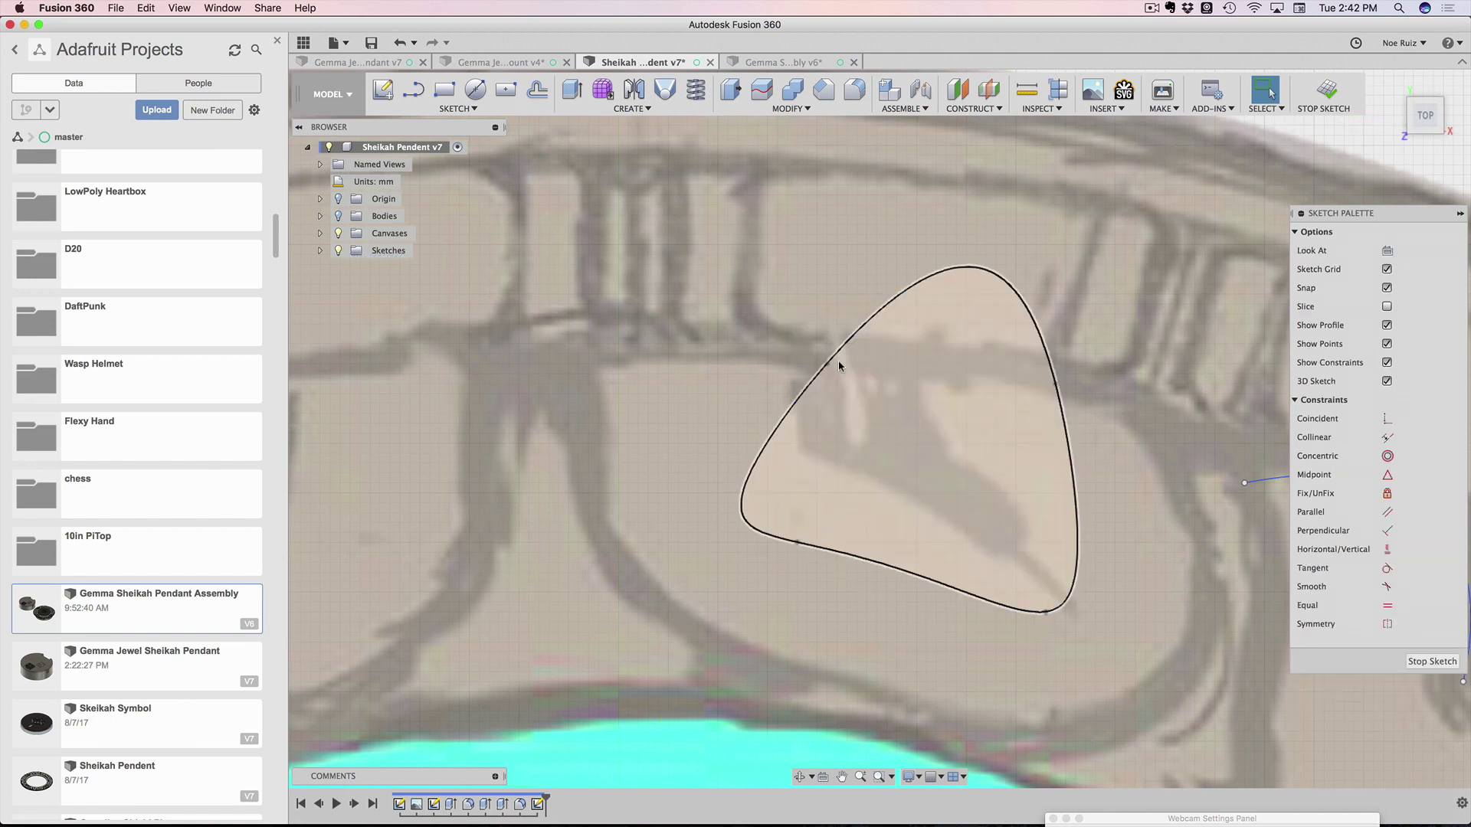
pyautogui.press('super+z')
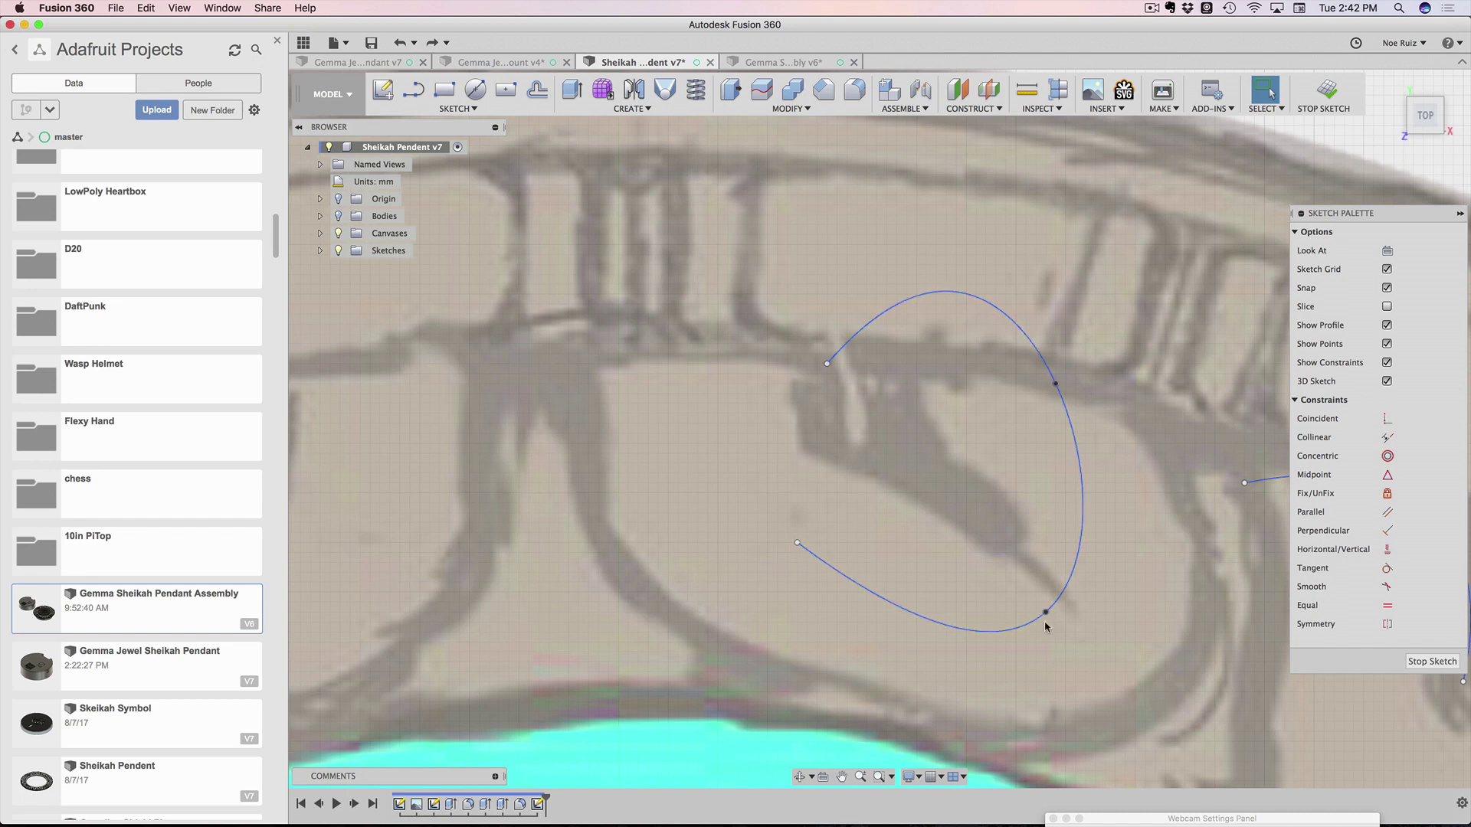
# Insert a spline fit point on the open spline's lower segment and move it up to the dark mark's lower edge
pyautogui.click(911, 613)
pyautogui.rightClick(914, 613)
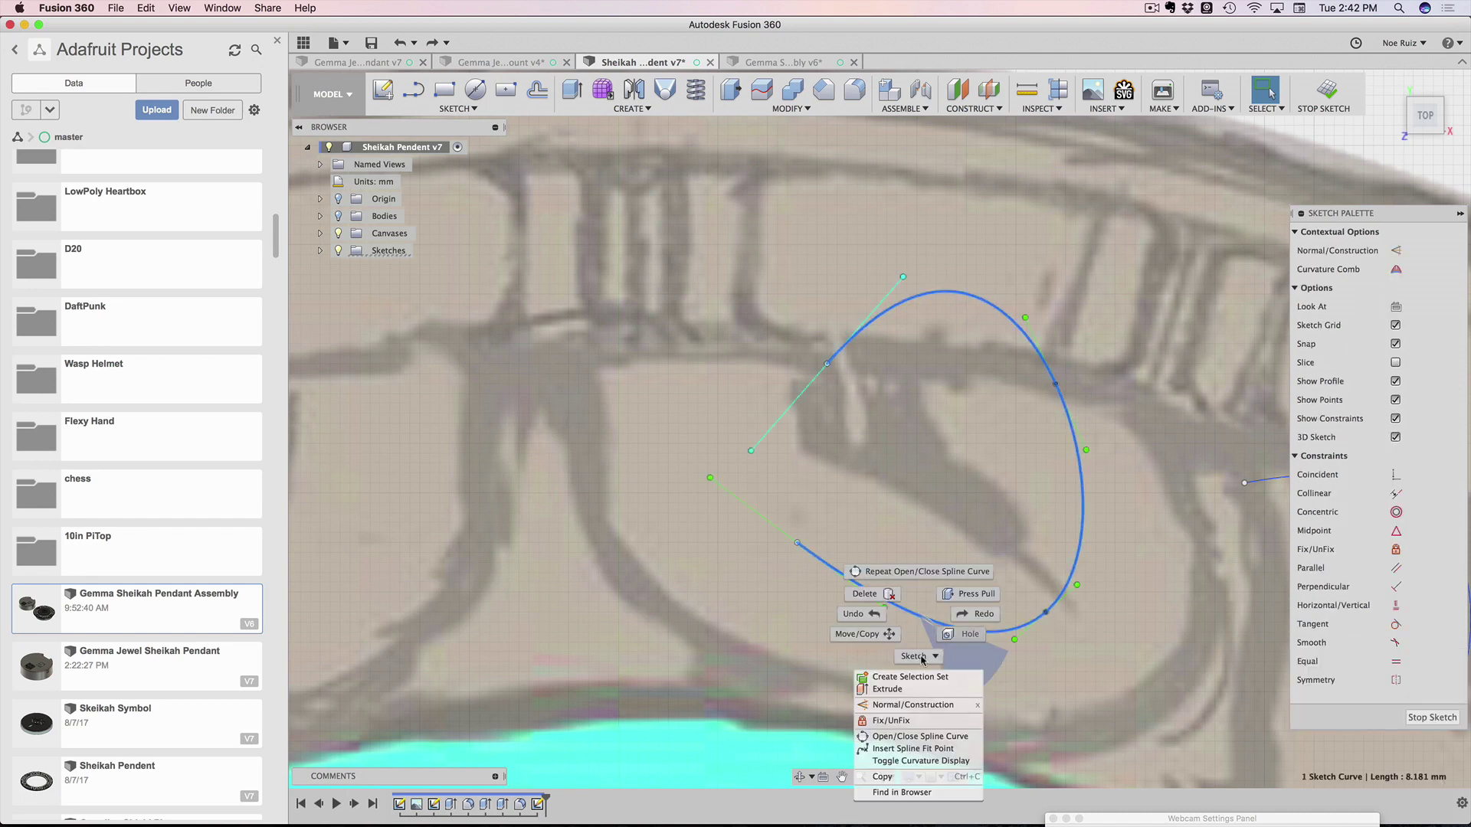
pyautogui.click(939, 750)
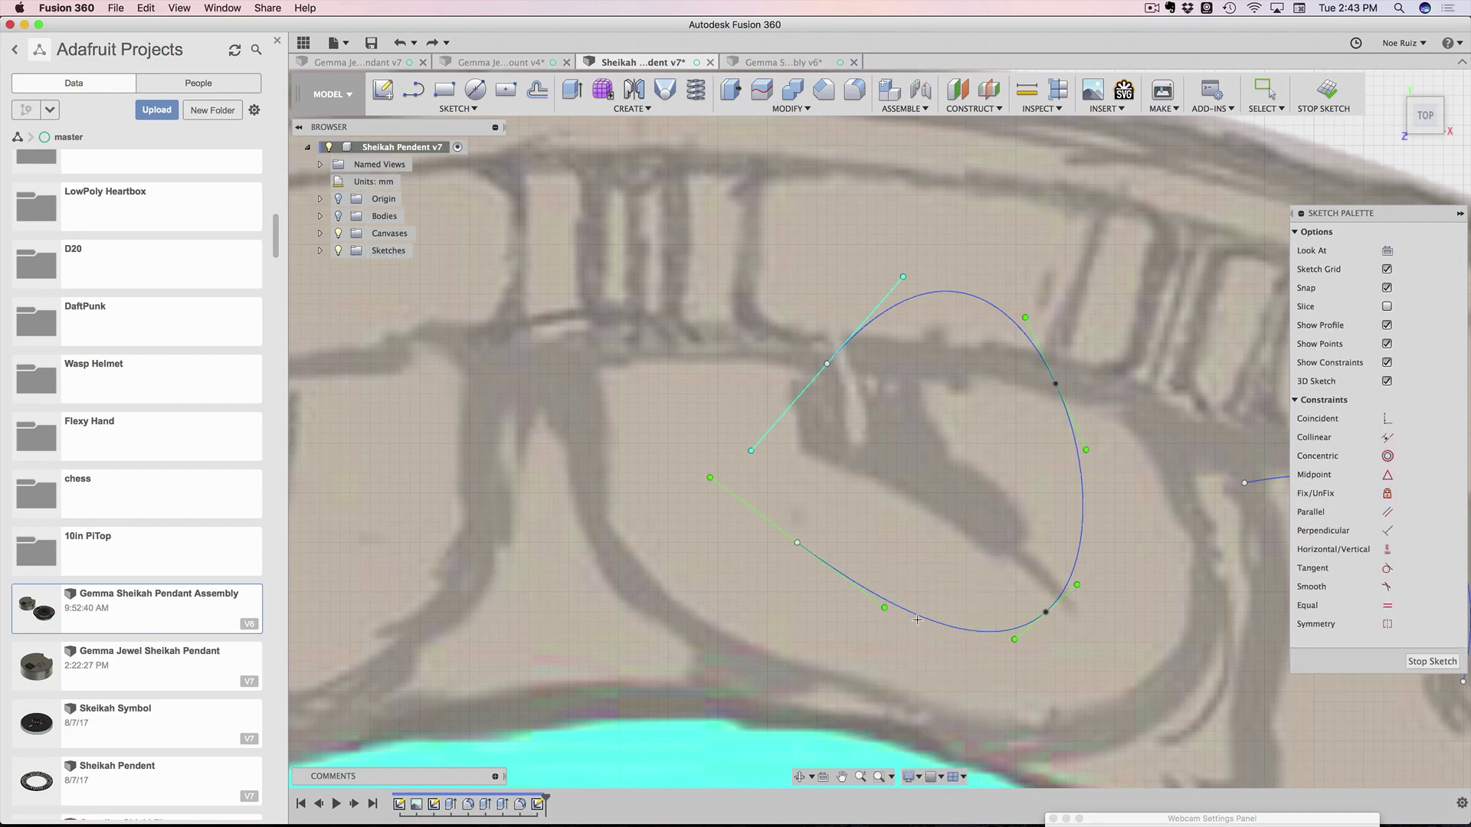
pyautogui.scroll(3, 917, 614)
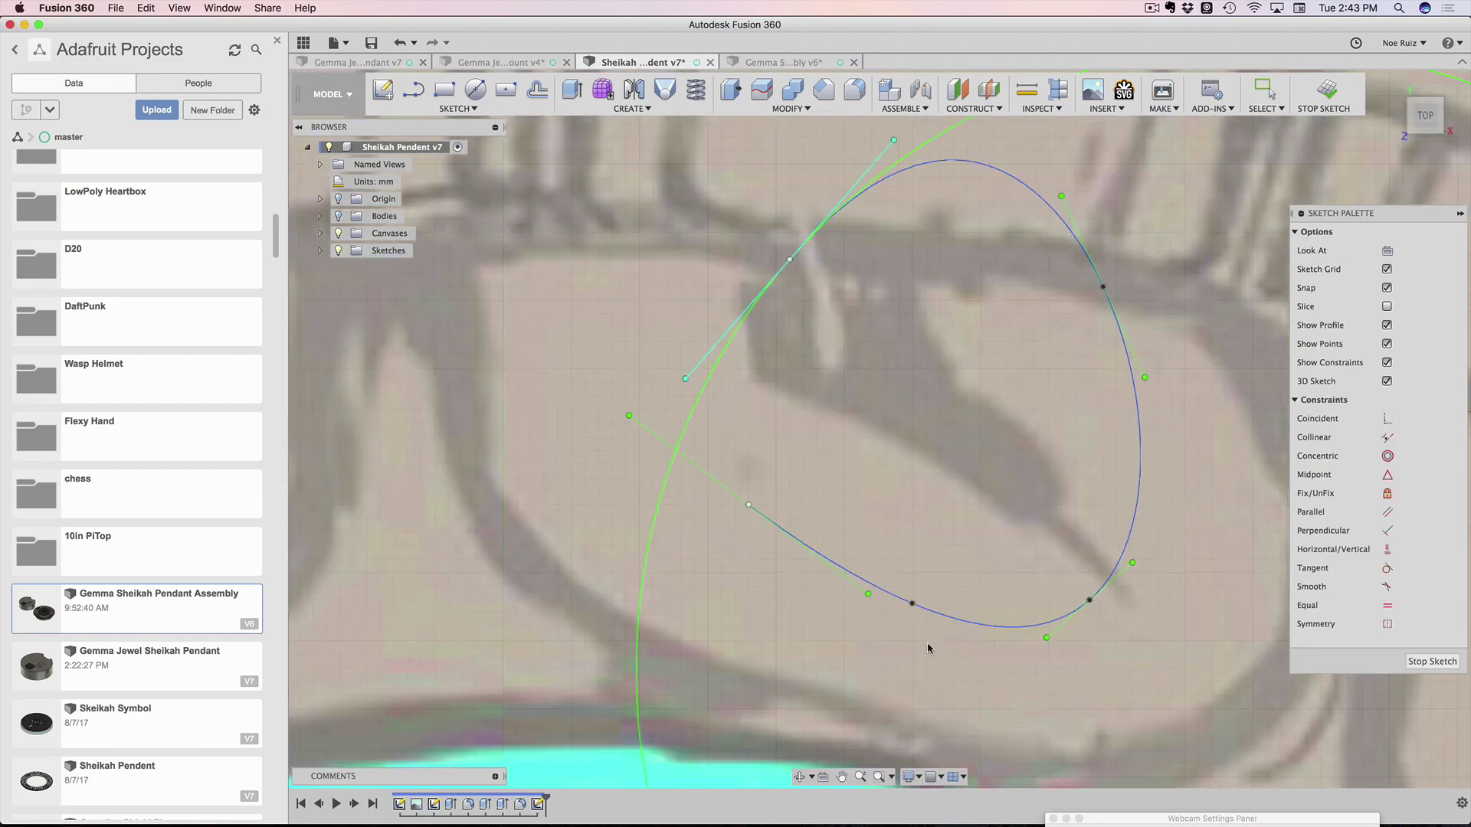
pyautogui.click(917, 615)
pyautogui.moveTo(914, 588); pyautogui.dragTo(996, 490)
pyautogui.scroll(-3, 980, 498)
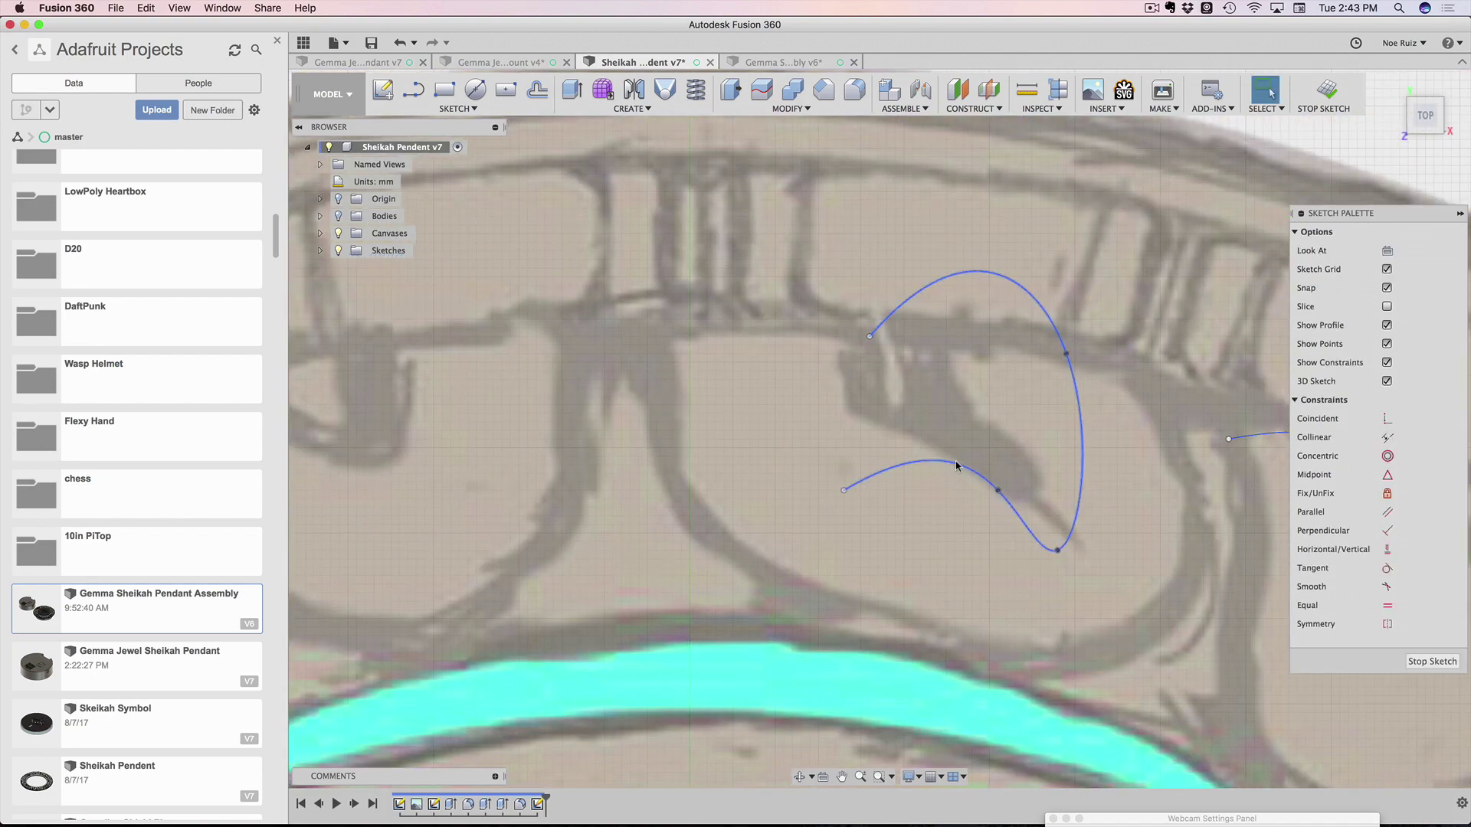
# Delete the open spline around the dark, pointed engraving mark
pyautogui.click(996, 484)
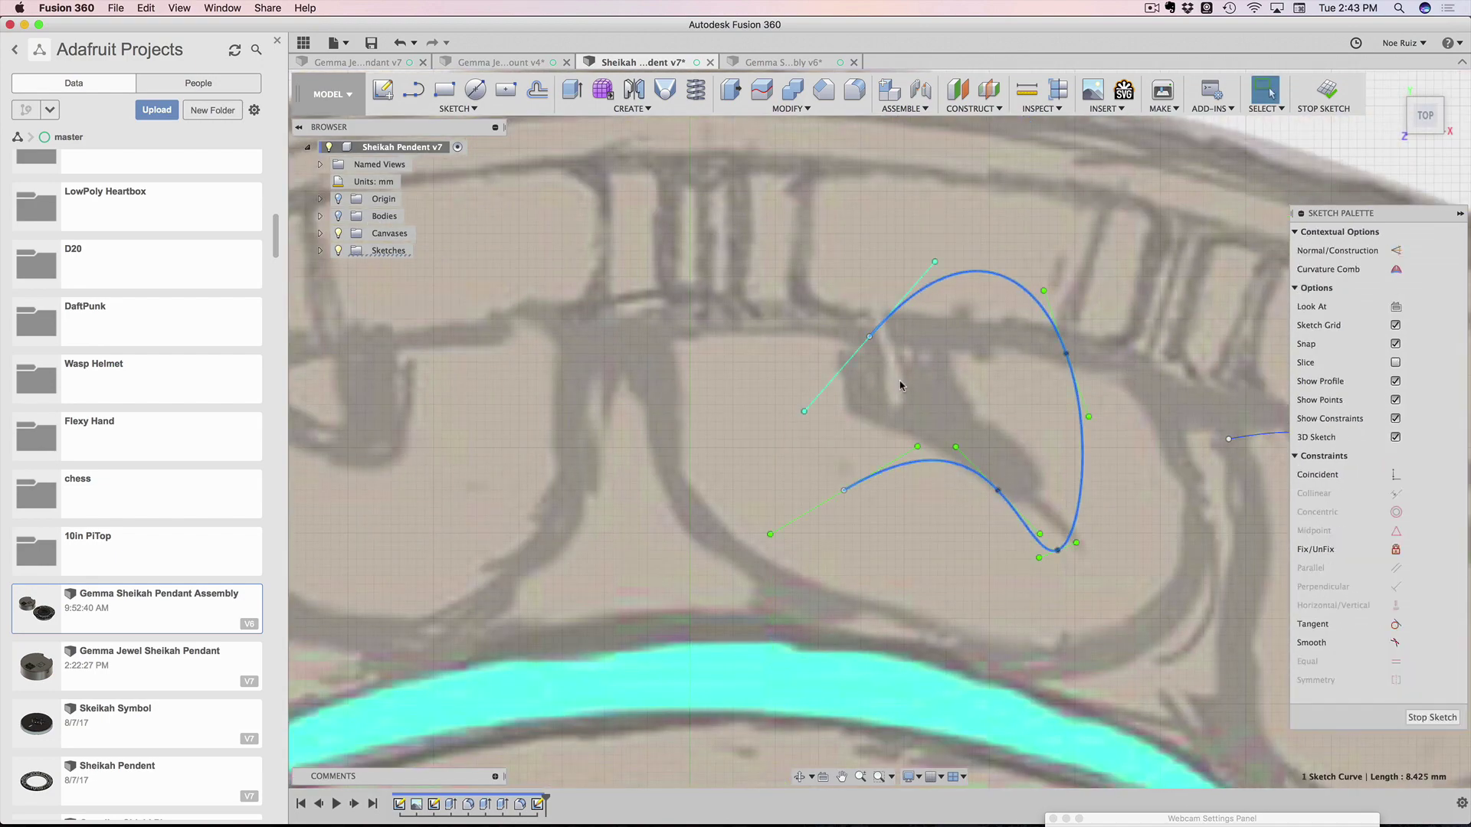
pyautogui.press('Delete')
# Examine the engraving around the remaining two-point curve and the winding cell walls beside it
pyautogui.scroll(-5, 912, 392)
pyautogui.scroll(5, 1099, 480)
pyautogui.moveTo(1099, 480); pyautogui.dragTo(806, 469, button='middle')
pyautogui.scroll(3, 824, 385)
pyautogui.scroll(-3, 823, 378)
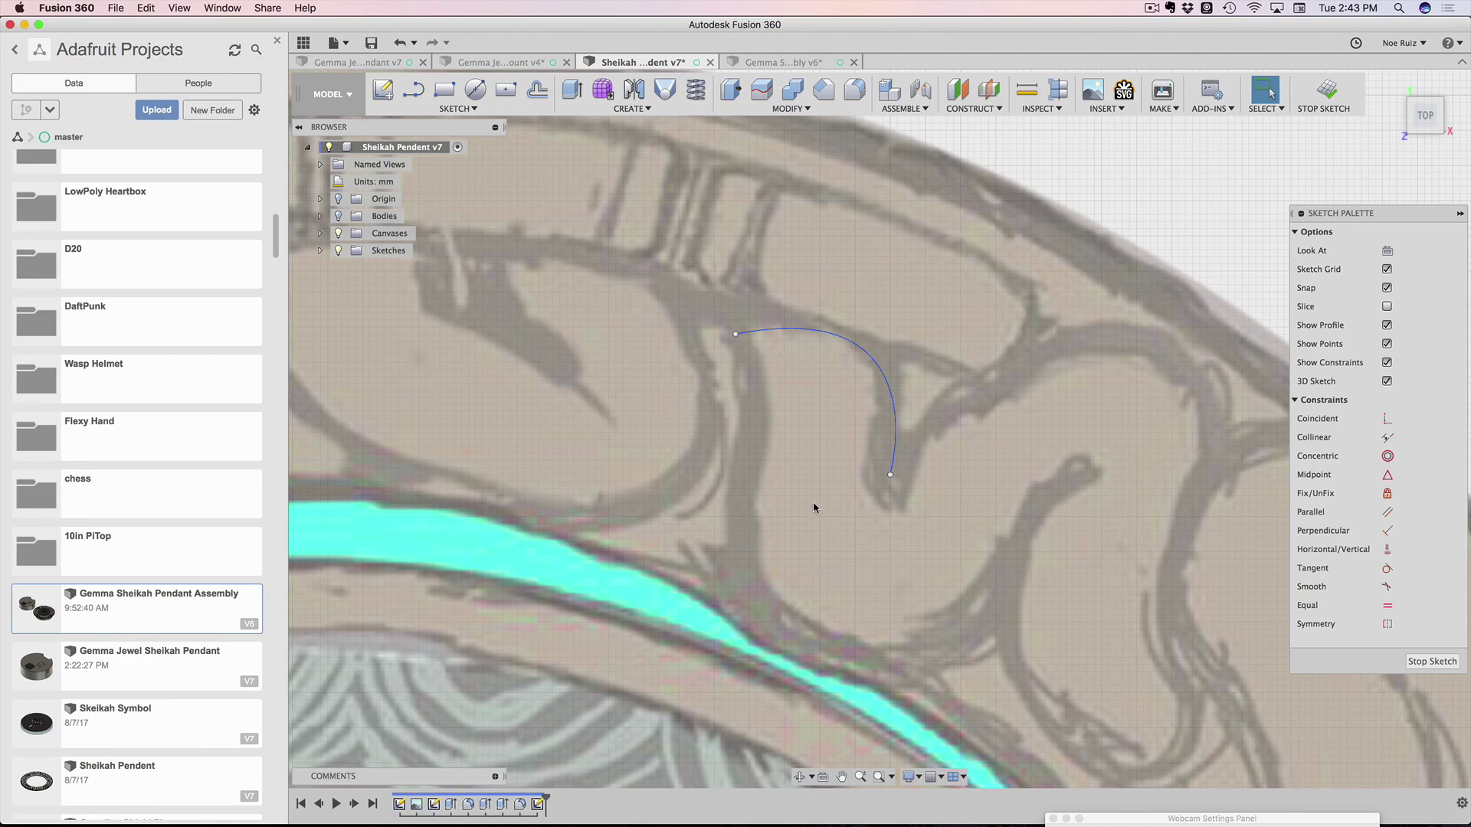
pyautogui.scroll(2, 815, 498)
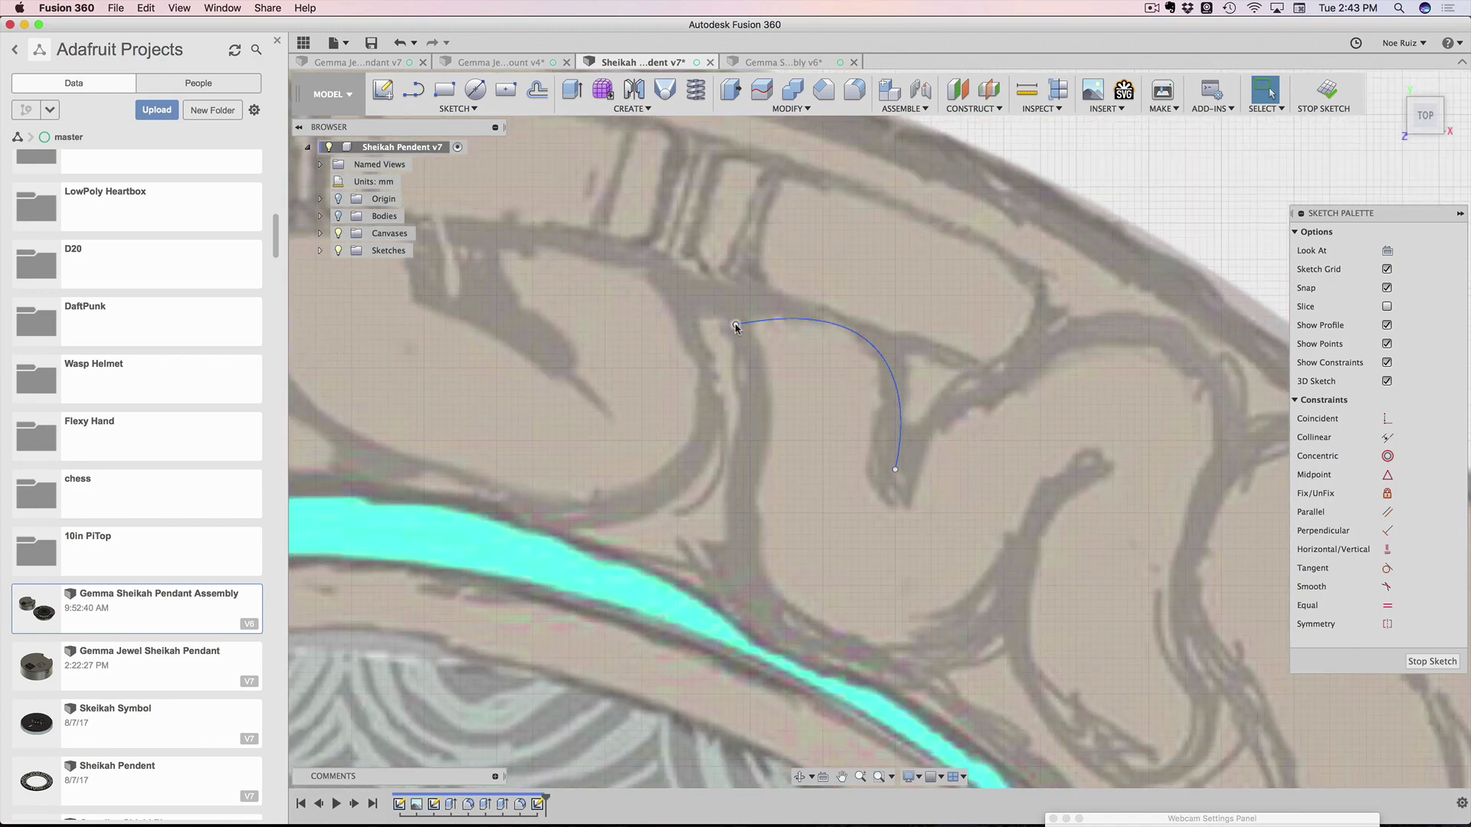
pyautogui.scroll(2, 948, 439)
pyautogui.moveTo(943, 448); pyautogui.dragTo(864, 332, button='middle')
pyautogui.scroll(-3, 866, 374)
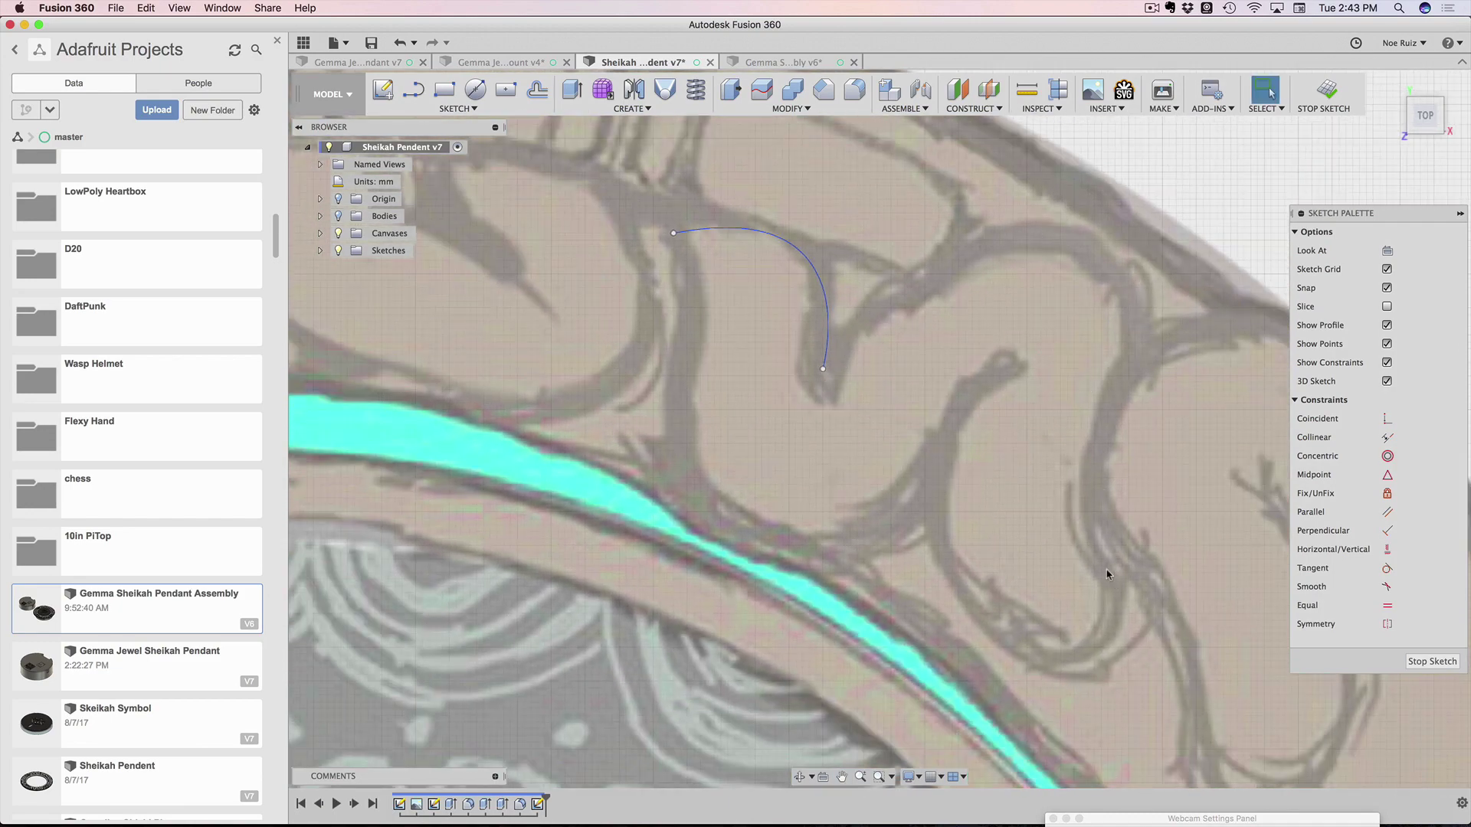
pyautogui.scroll(2, 1120, 582)
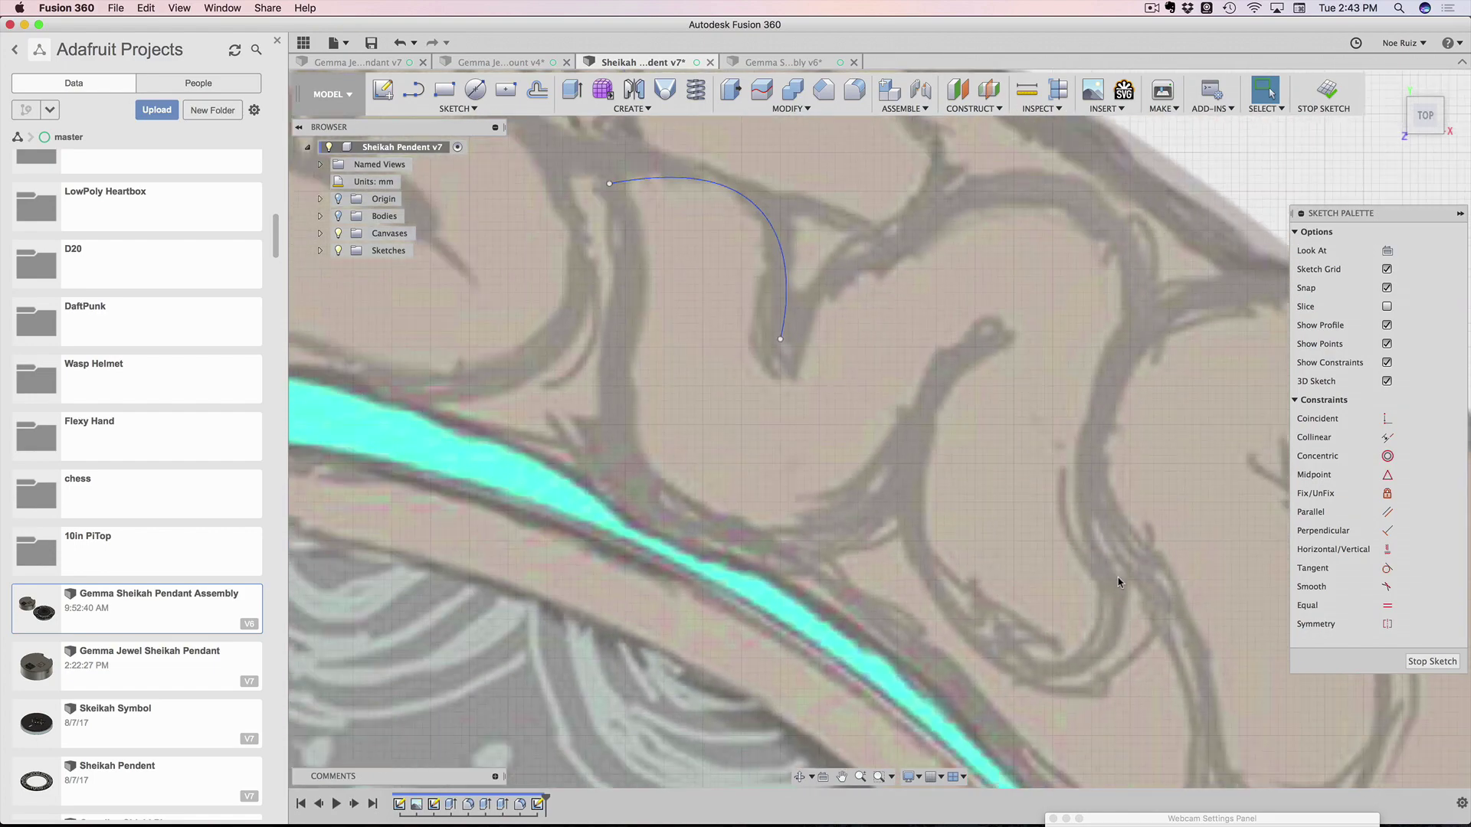
pyautogui.moveTo(1054, 507); pyautogui.dragTo(1018, 535, button='middle')
# Draw a four-point spline from the two-point curve's lower end, over the engraved arch and down the winding cell wall
pyautogui.write('sspl')
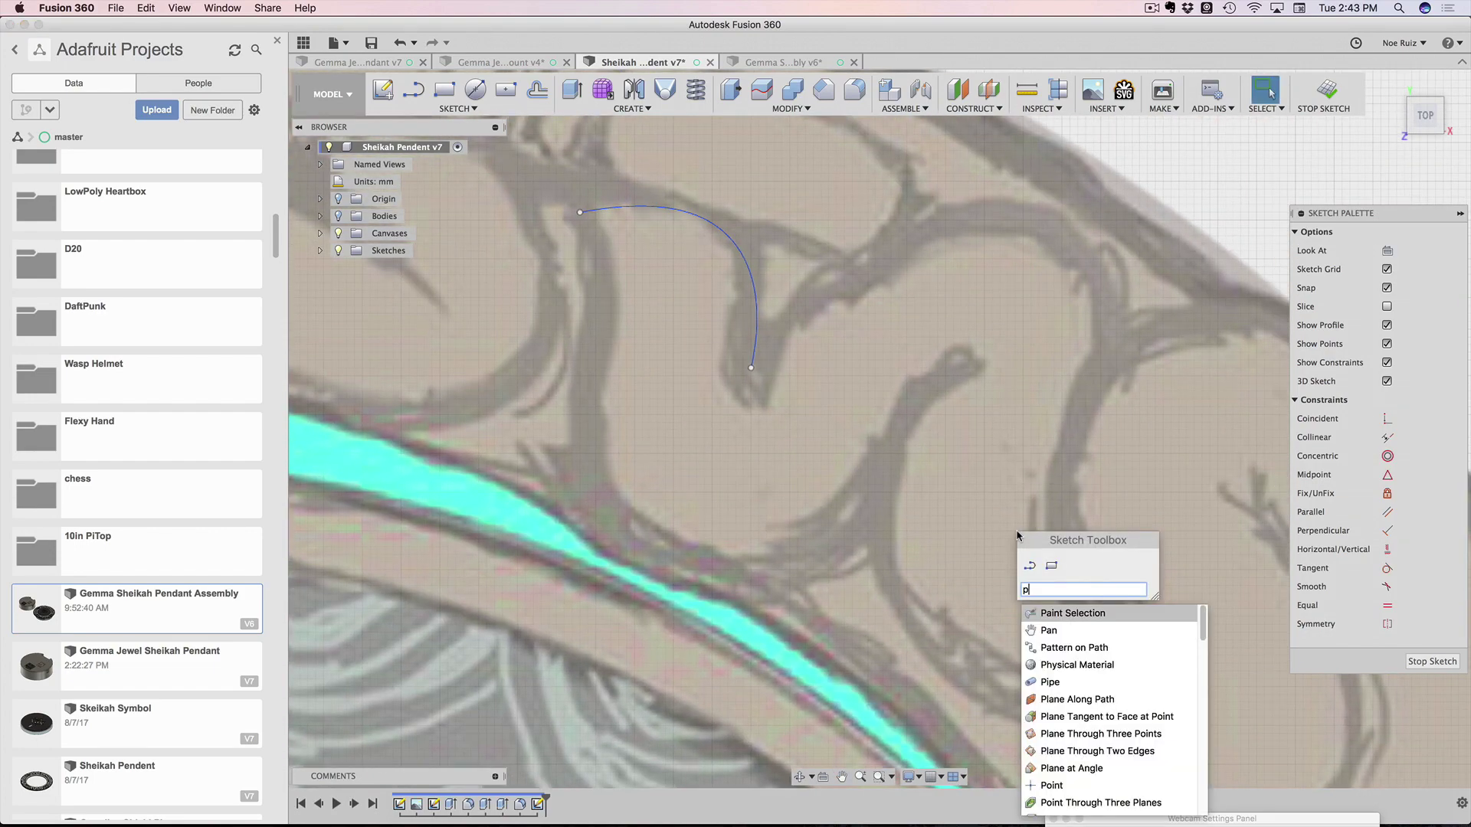
pyautogui.press('Return')
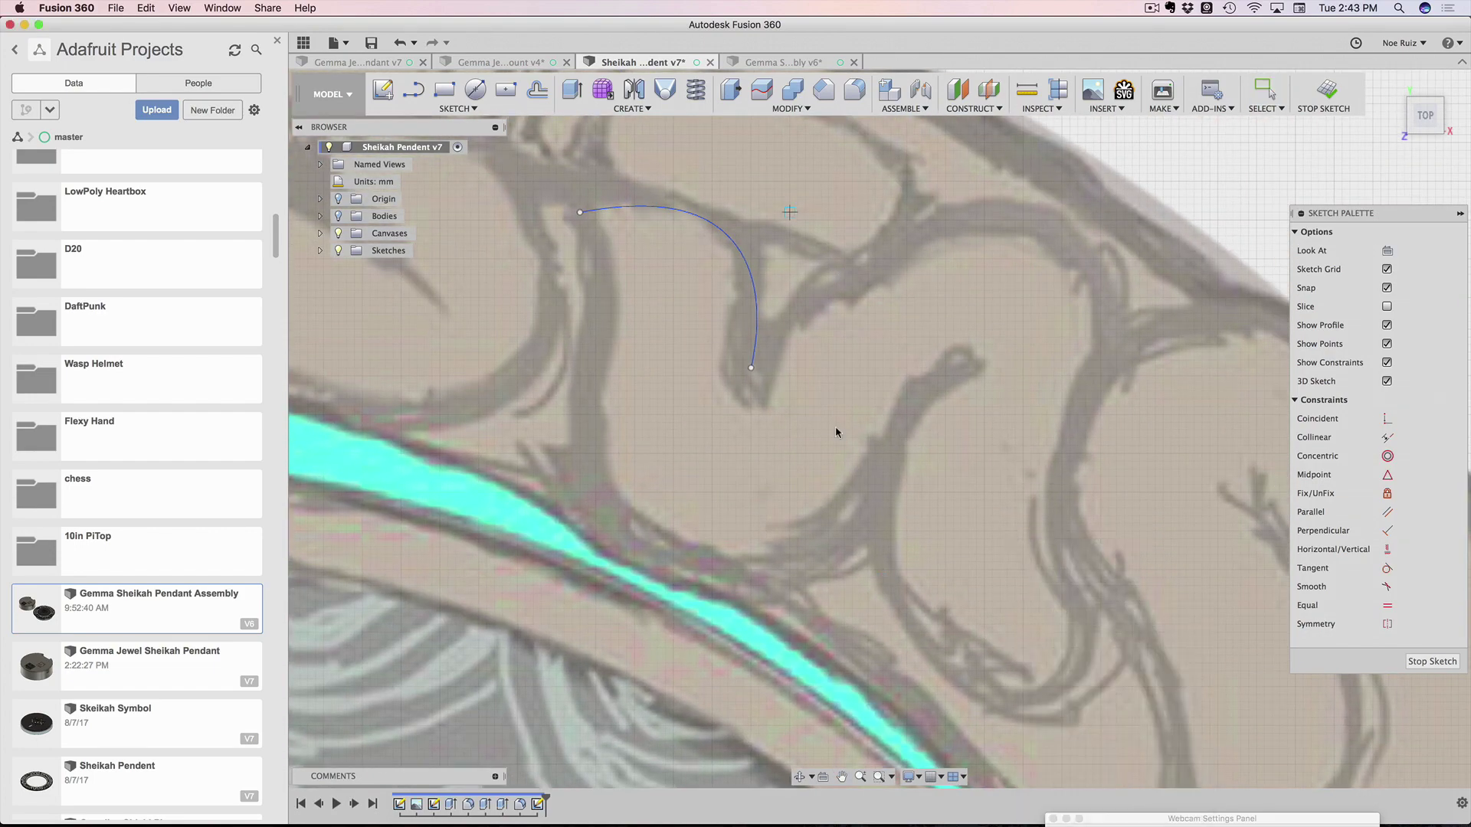
pyautogui.scroll(1, 752, 376)
pyautogui.click(749, 371)
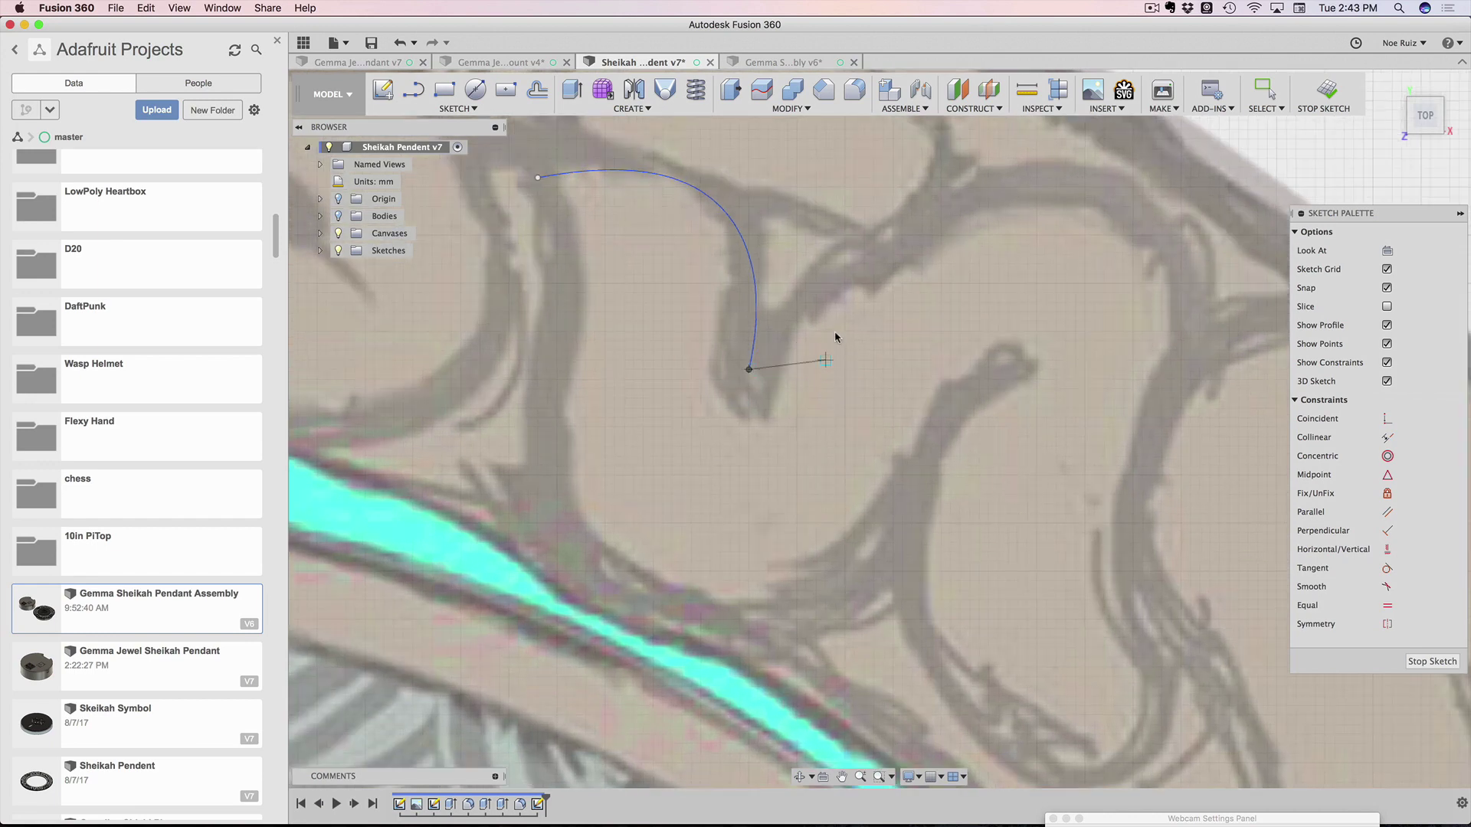
pyautogui.click(998, 178)
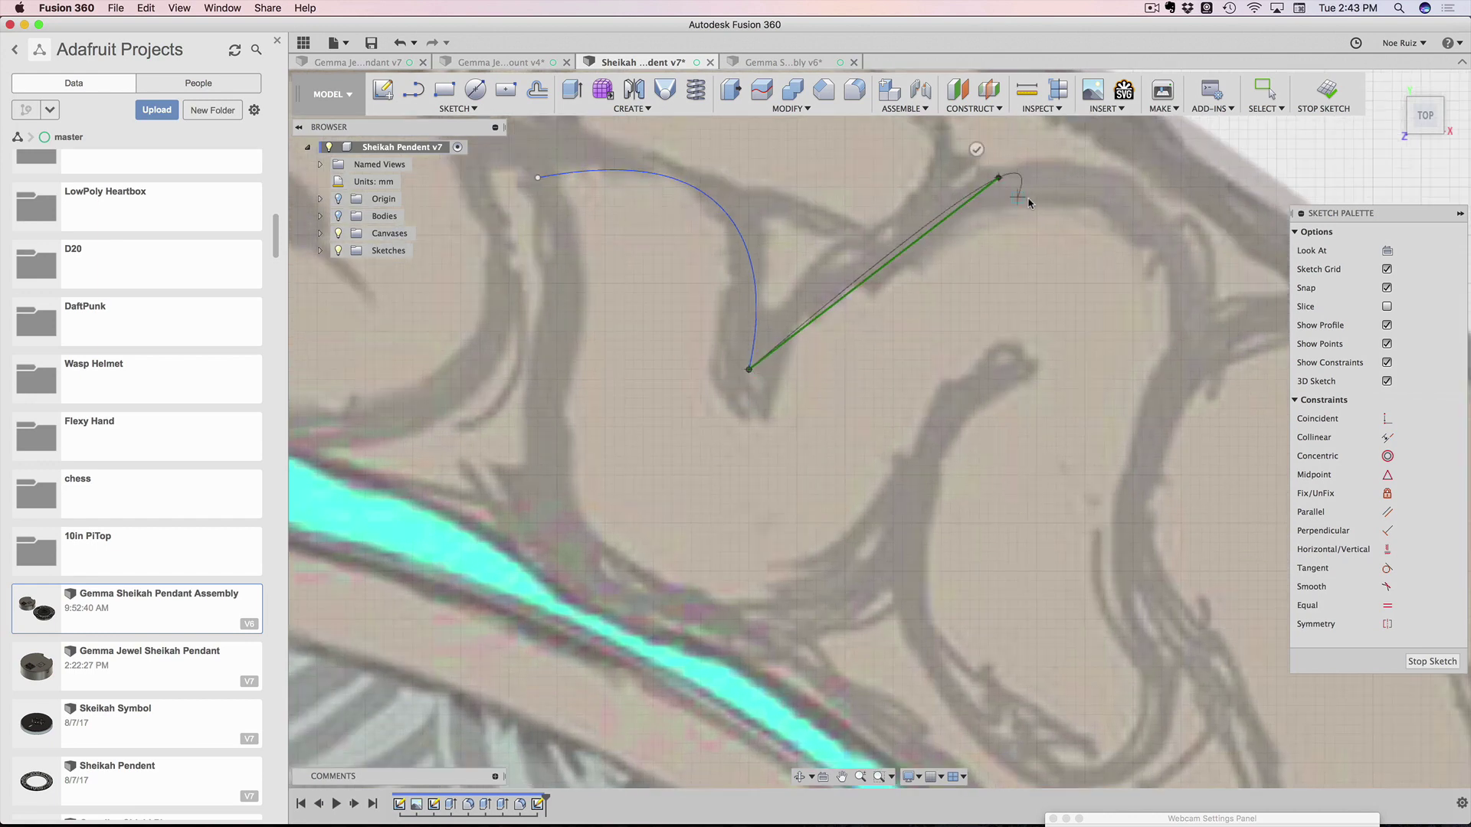
pyautogui.click(1142, 408)
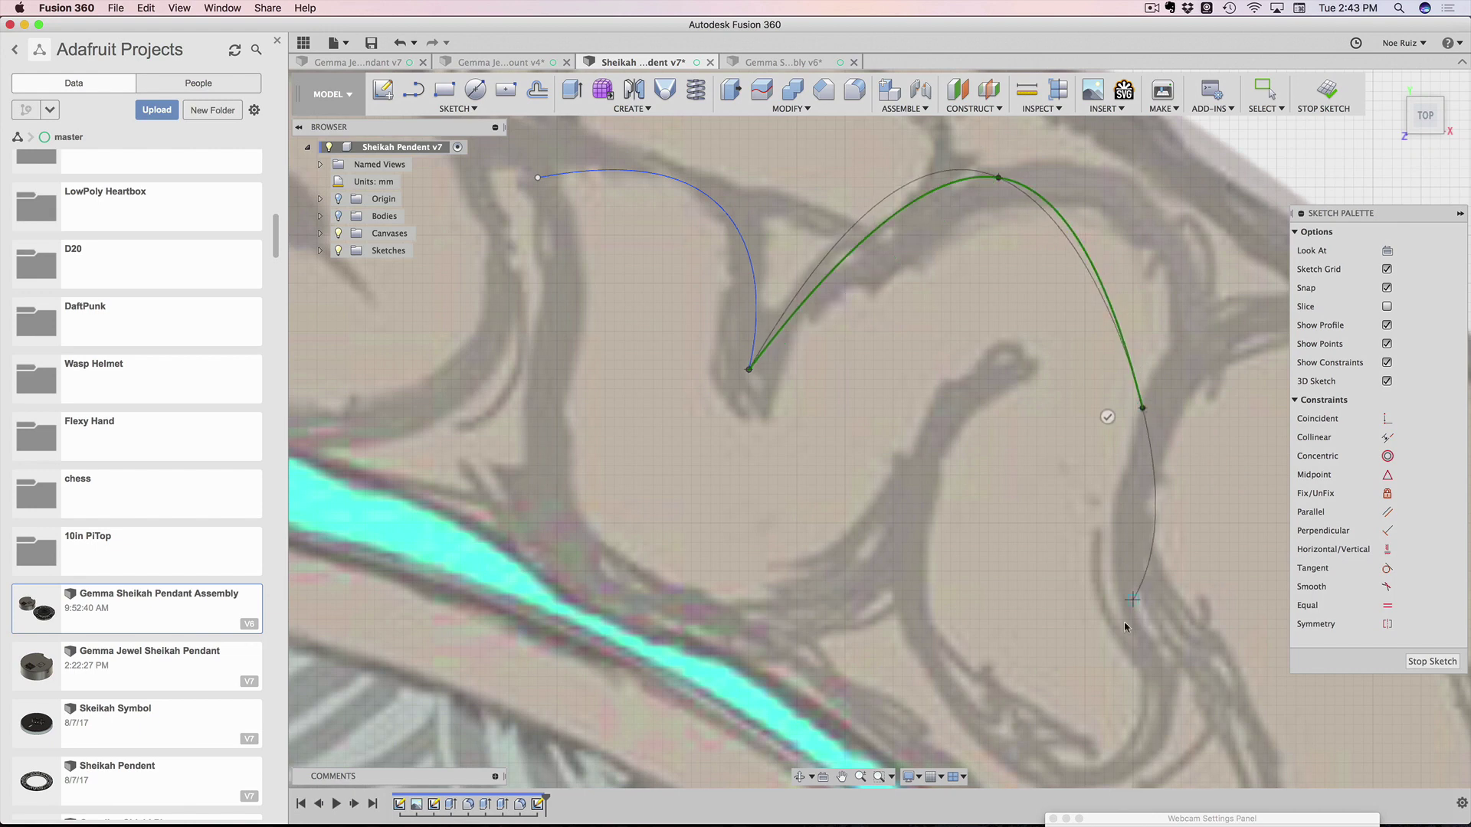
pyautogui.click(1141, 666)
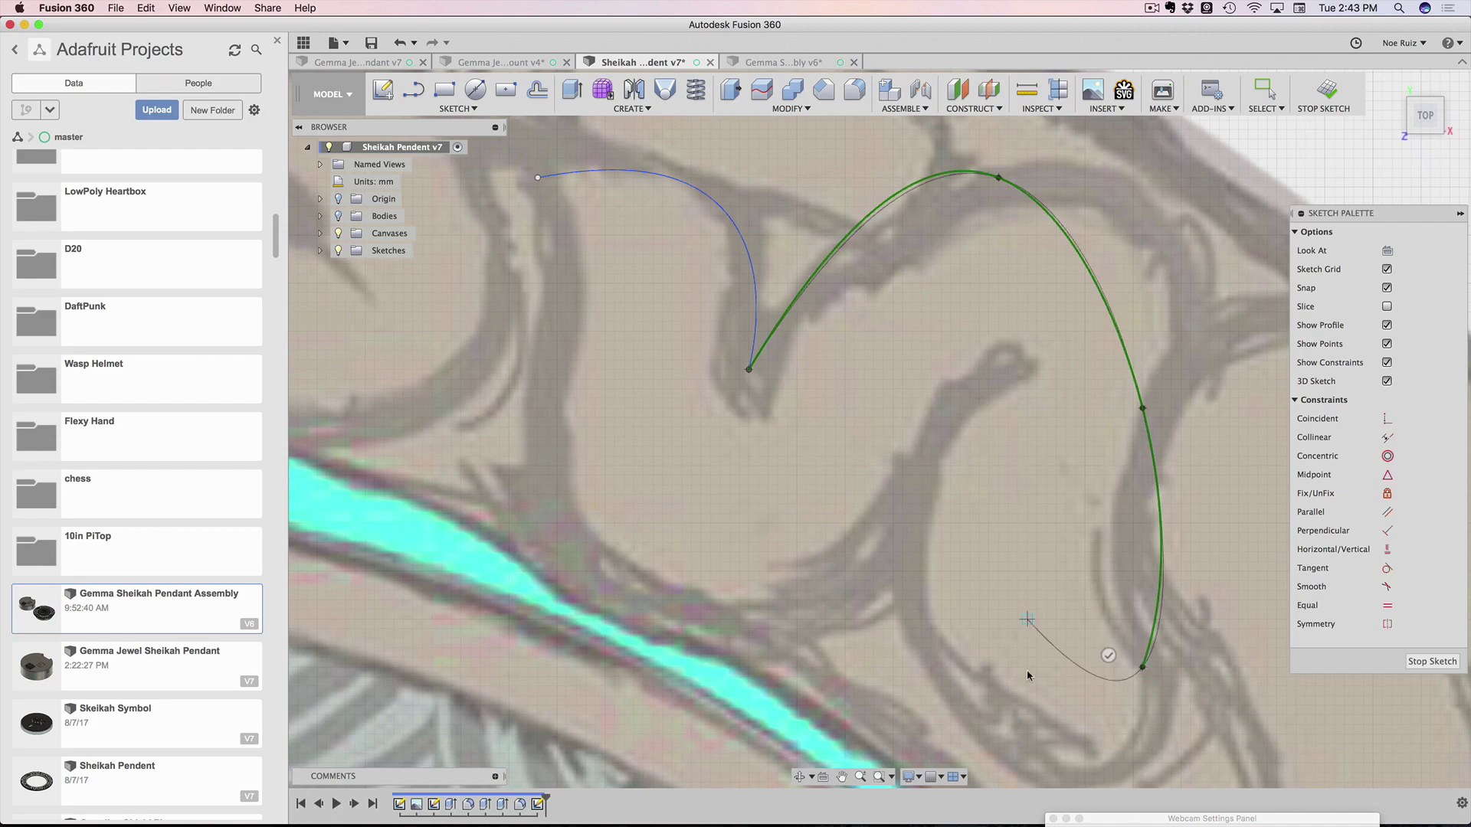
pyautogui.moveTo(1079, 540)
pyautogui.mouseDown(button='middle')
pyautogui.moveTo(990, 487)
pyautogui.moveTo(962, 509)
pyautogui.mouseUp(button='middle')
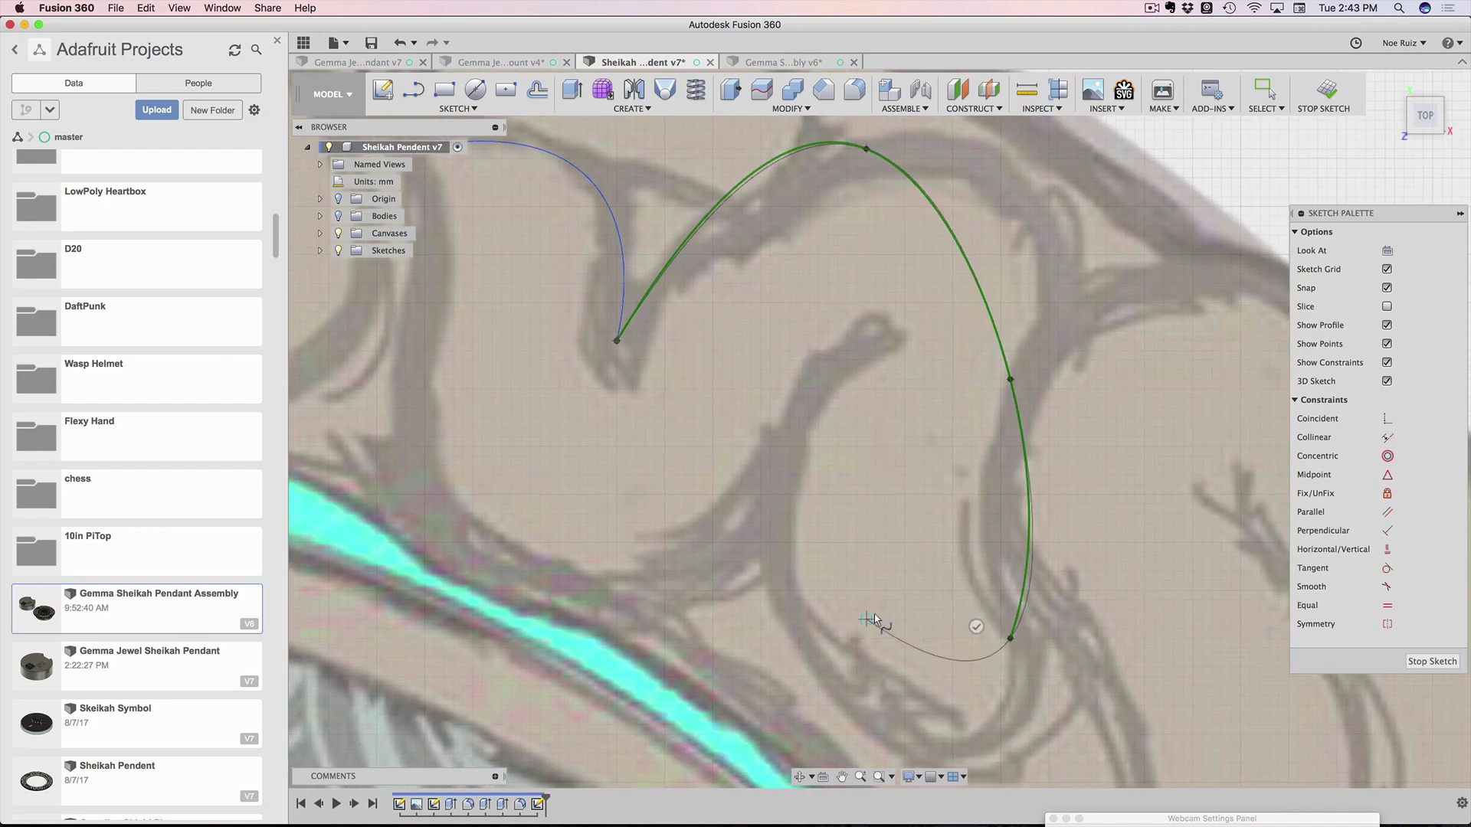
pyautogui.scroll(-1, 912, 444)
pyautogui.scroll(-1, 896, 448)
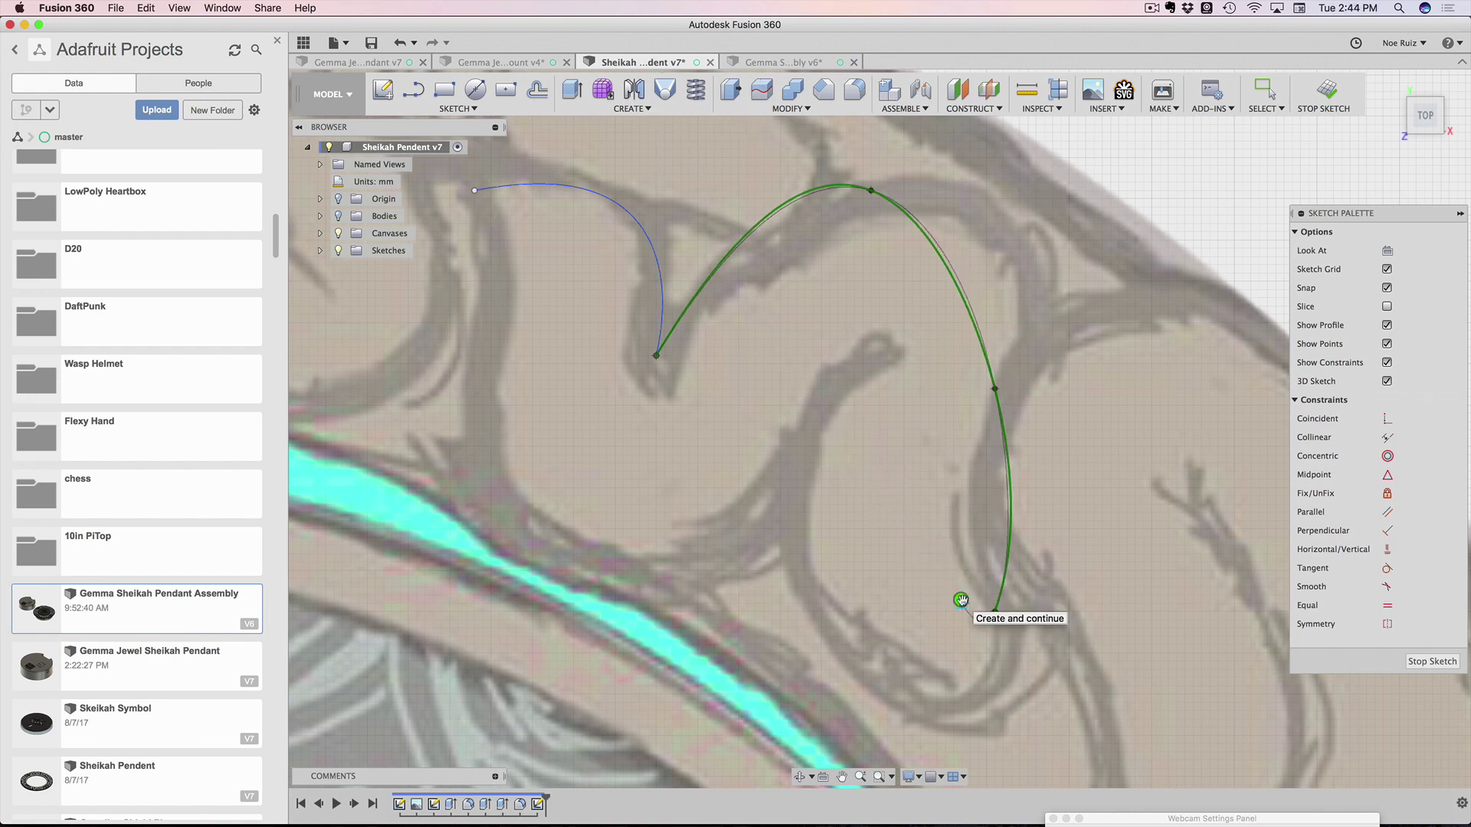
pyautogui.click(959, 600)
pyautogui.scroll(3, 926, 552)
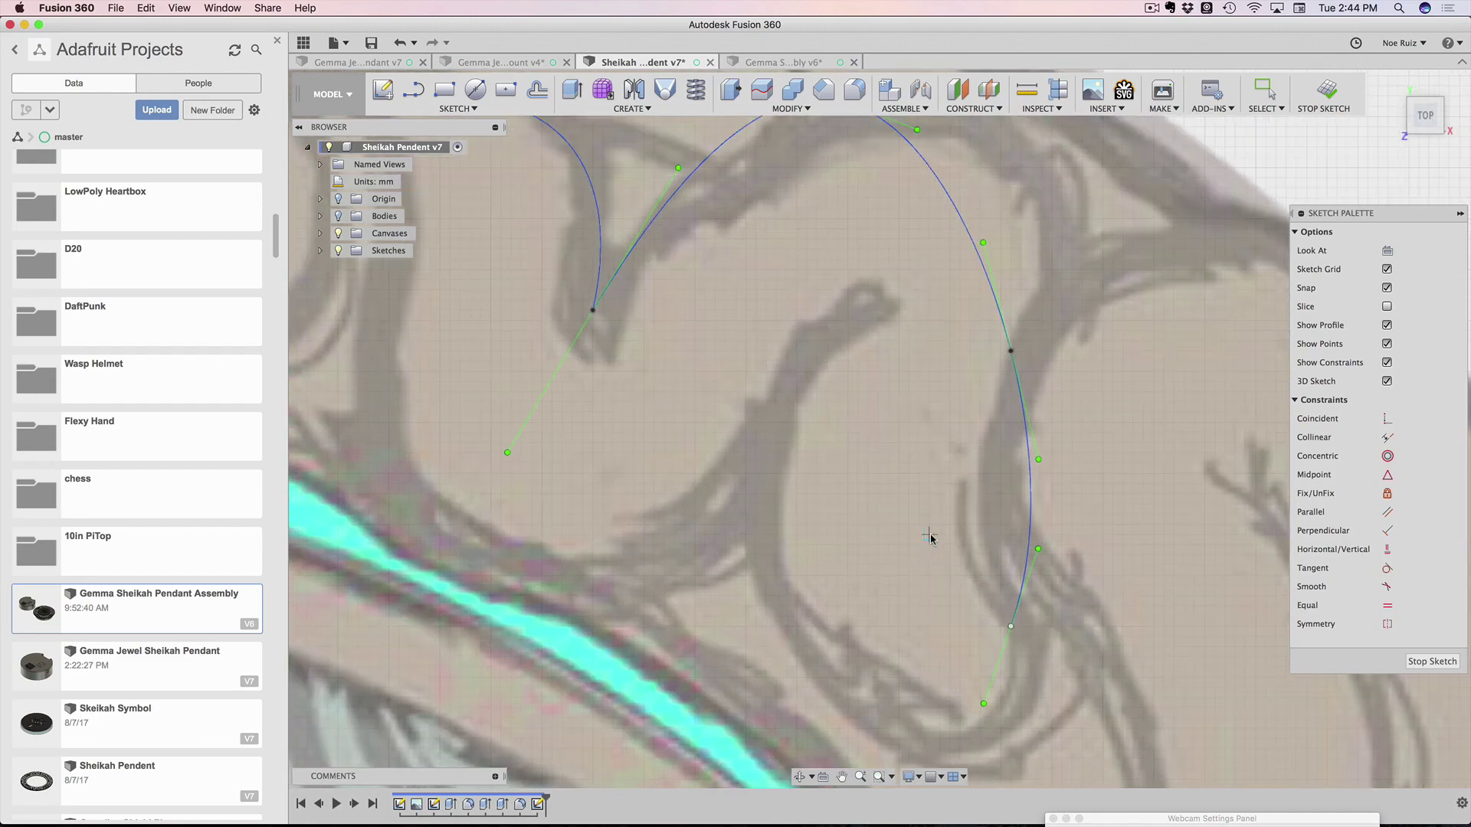
# Move the spline's arch fit point to about X 12.10, Y 19.50 and its next fit point up and outward onto the wall
pyautogui.scroll(-4, 933, 529)
pyautogui.moveTo(950, 434); pyautogui.dragTo(920, 503, button='middle')
pyautogui.scroll(3, 866, 367)
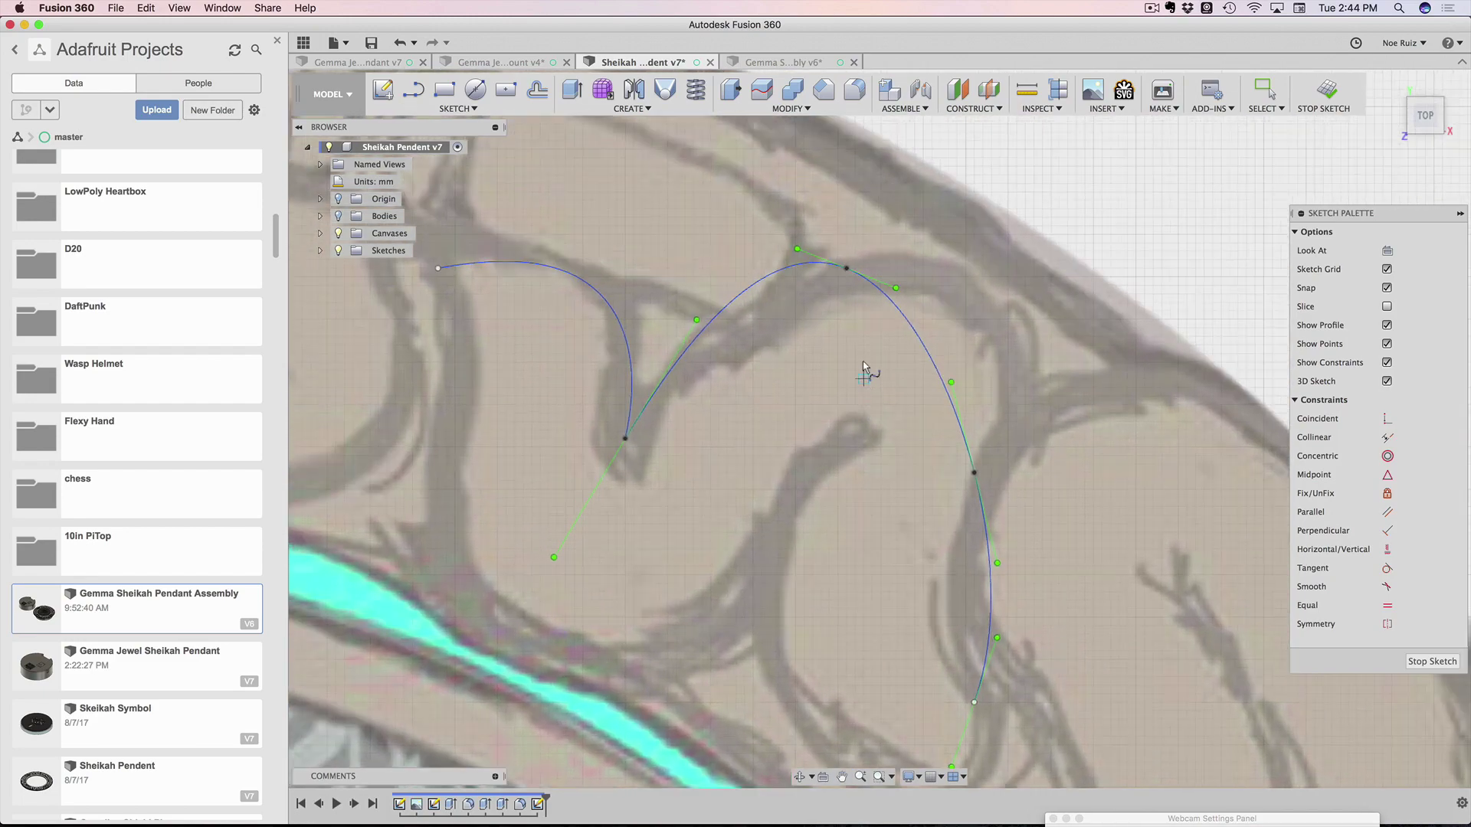
pyautogui.moveTo(880, 332); pyautogui.dragTo(846, 352, button='middle')
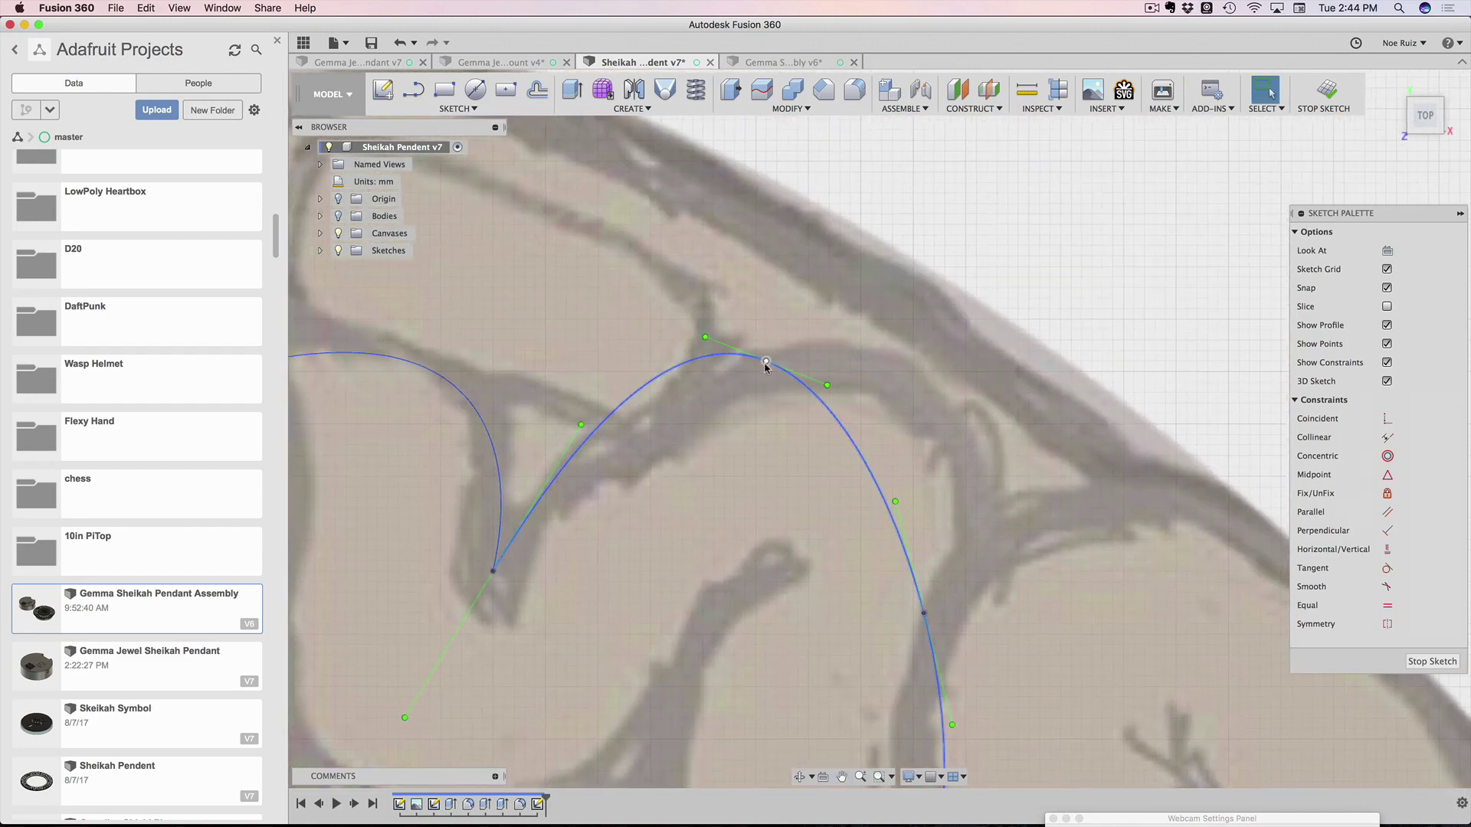
pyautogui.moveTo(767, 360); pyautogui.dragTo(875, 375)
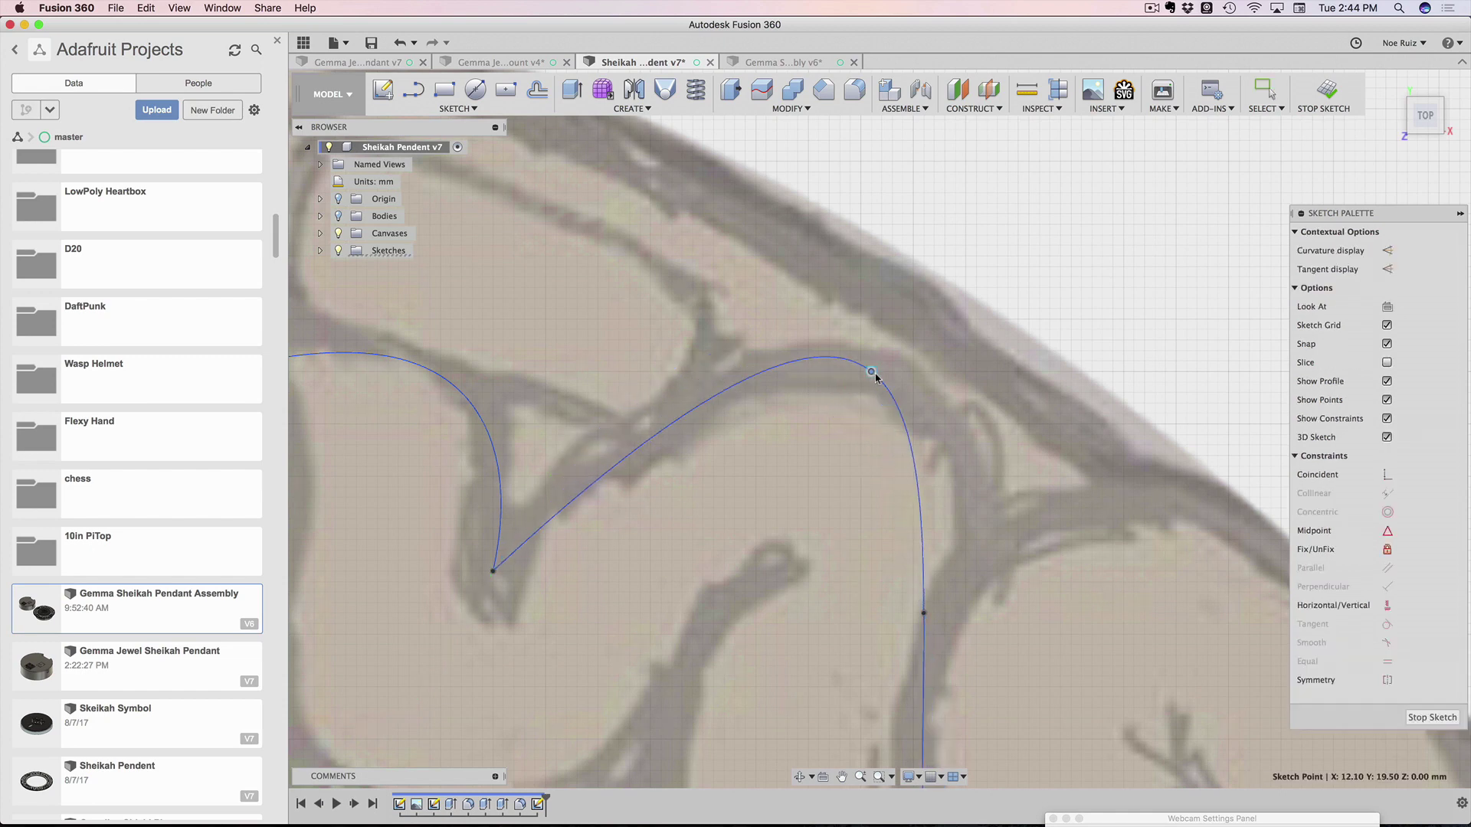
pyautogui.moveTo(911, 757); pyautogui.dragTo(893, 651, button='middle')
pyautogui.moveTo(912, 520); pyautogui.dragTo(942, 469)
# Pull the upper tangent handle at the spline's lower end to about X 12.00, Y 16.00 so the curve bends inward along the wall
pyautogui.scroll(-5, 943, 470)
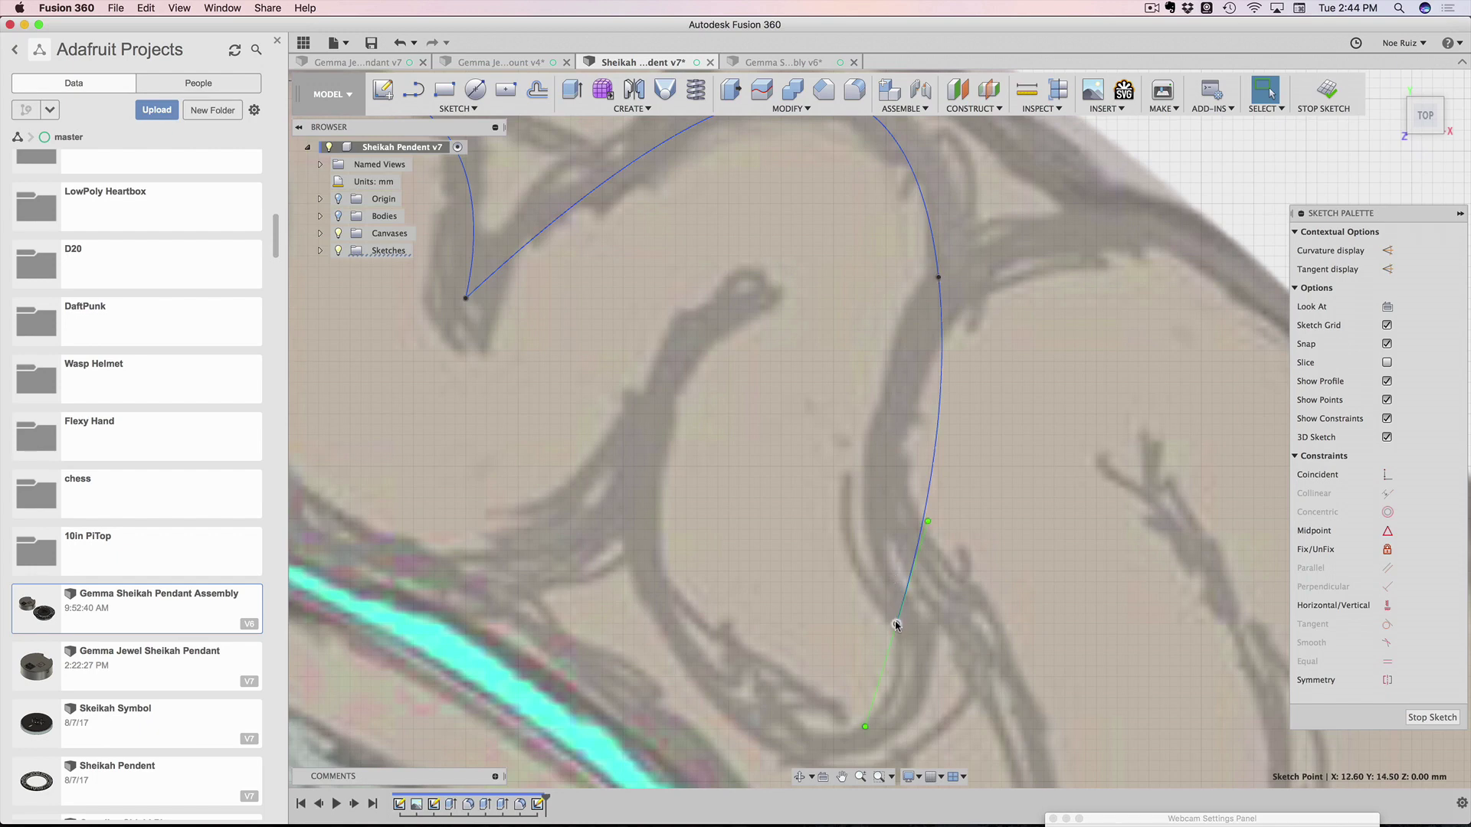
pyautogui.moveTo(927, 522)
pyautogui.mouseDown()
pyautogui.moveTo(899, 493)
pyautogui.moveTo(843, 515)
pyautogui.moveTo(835, 469)
pyautogui.mouseUp()
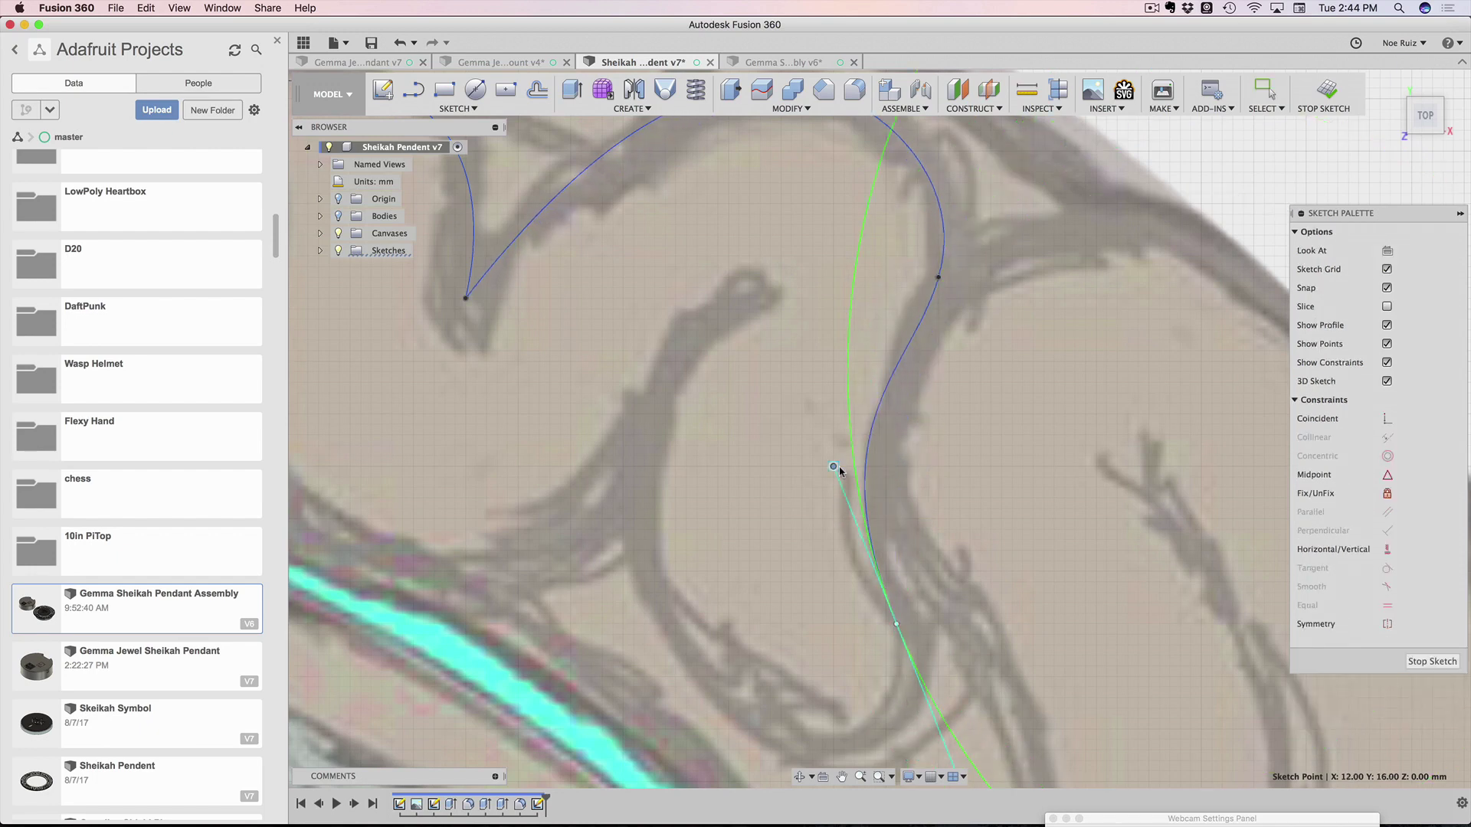
pyautogui.scroll(-2, 843, 468)
pyautogui.scroll(2, 866, 417)
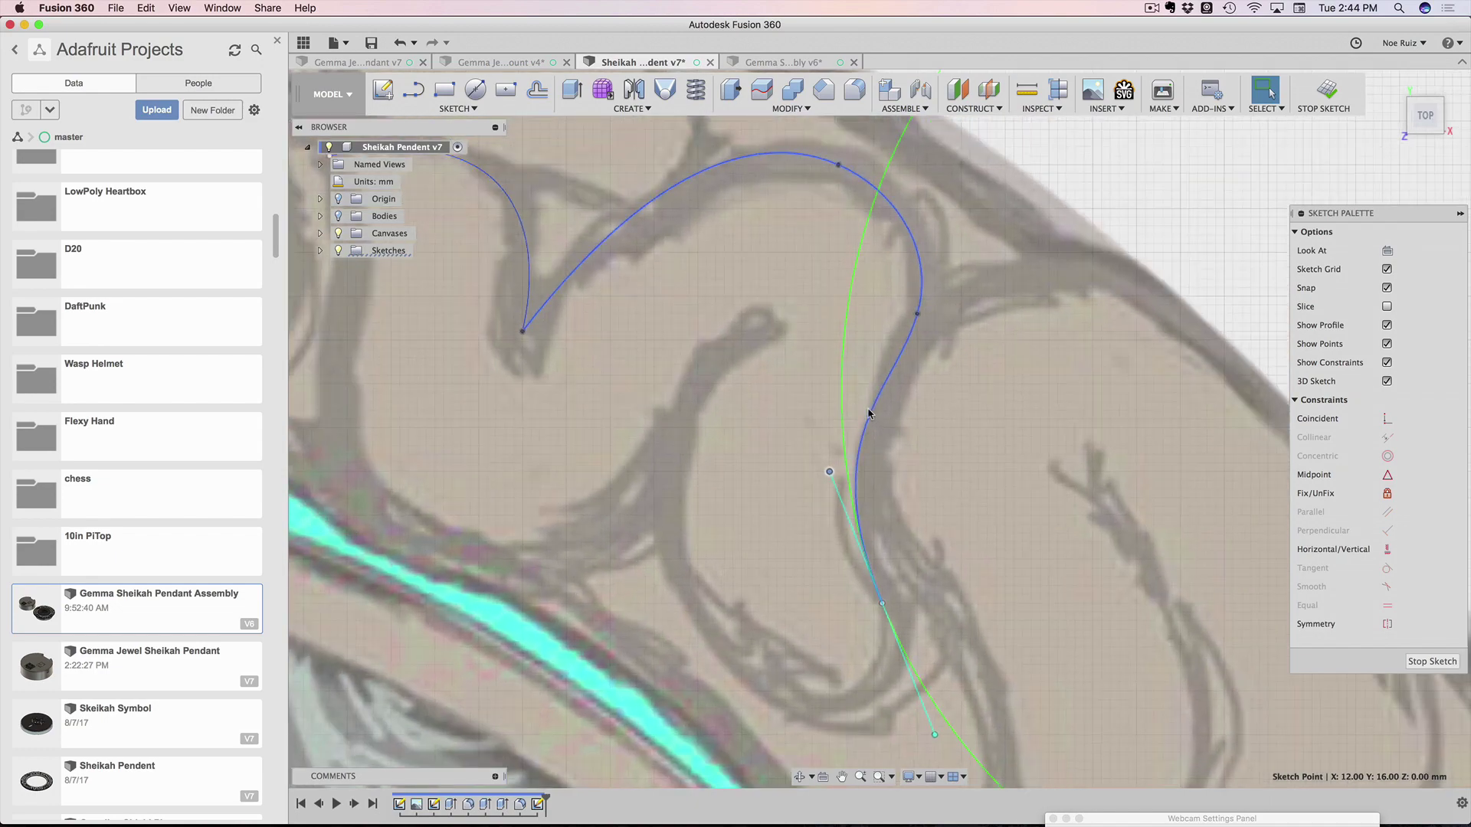
pyautogui.moveTo(732, 384); pyautogui.dragTo(795, 490, button='middle')
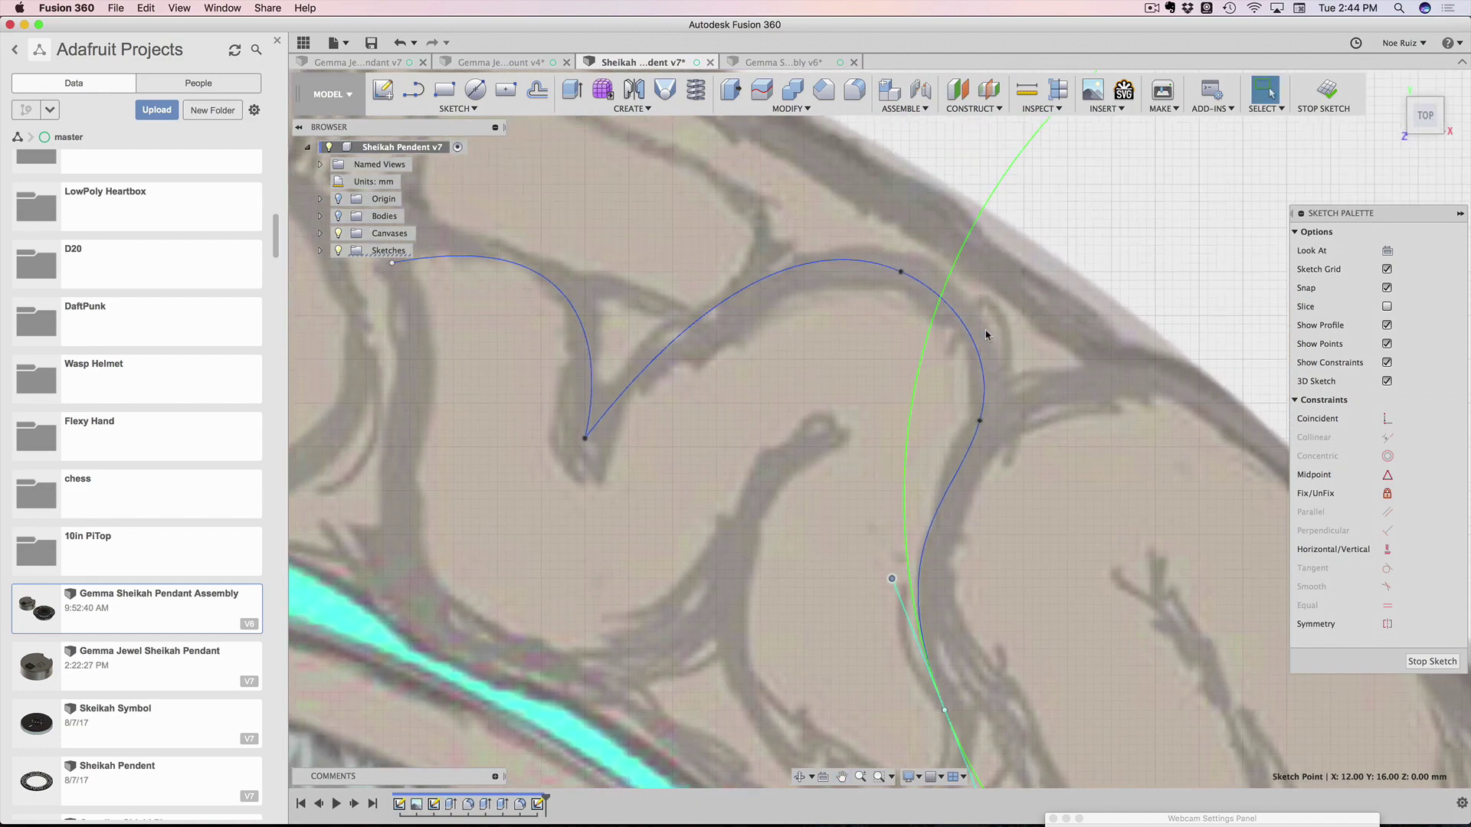
# Adjust the tangent handle of the spline's arch fit point to about X 12.90, Y 19.20 to round the curve along the engraving
pyautogui.click(1052, 295)
pyautogui.scroll(-2, 1042, 291)
pyautogui.scroll(5, 1042, 292)
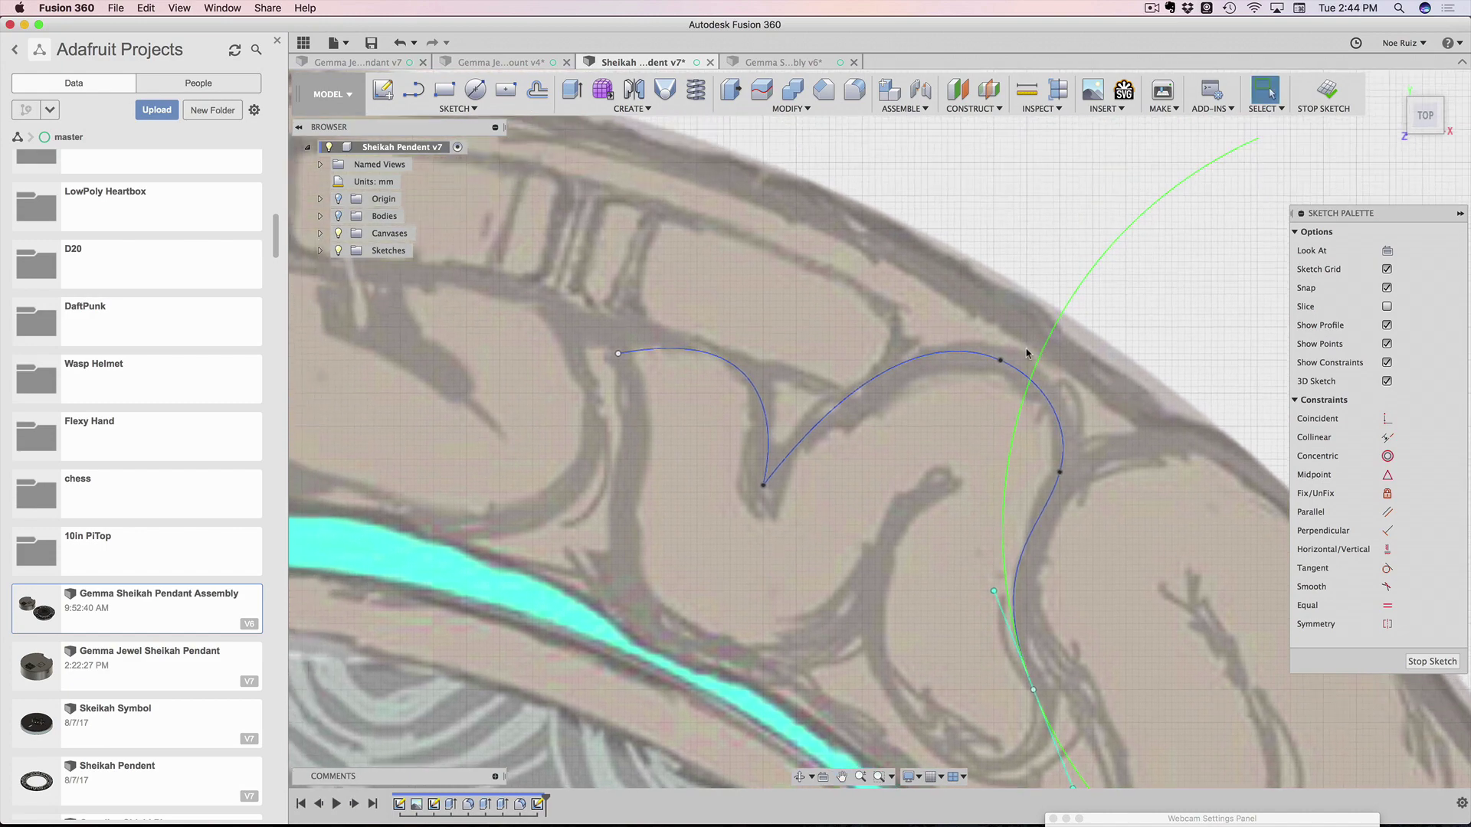
pyautogui.scroll(-4, 997, 362)
pyautogui.click(991, 362)
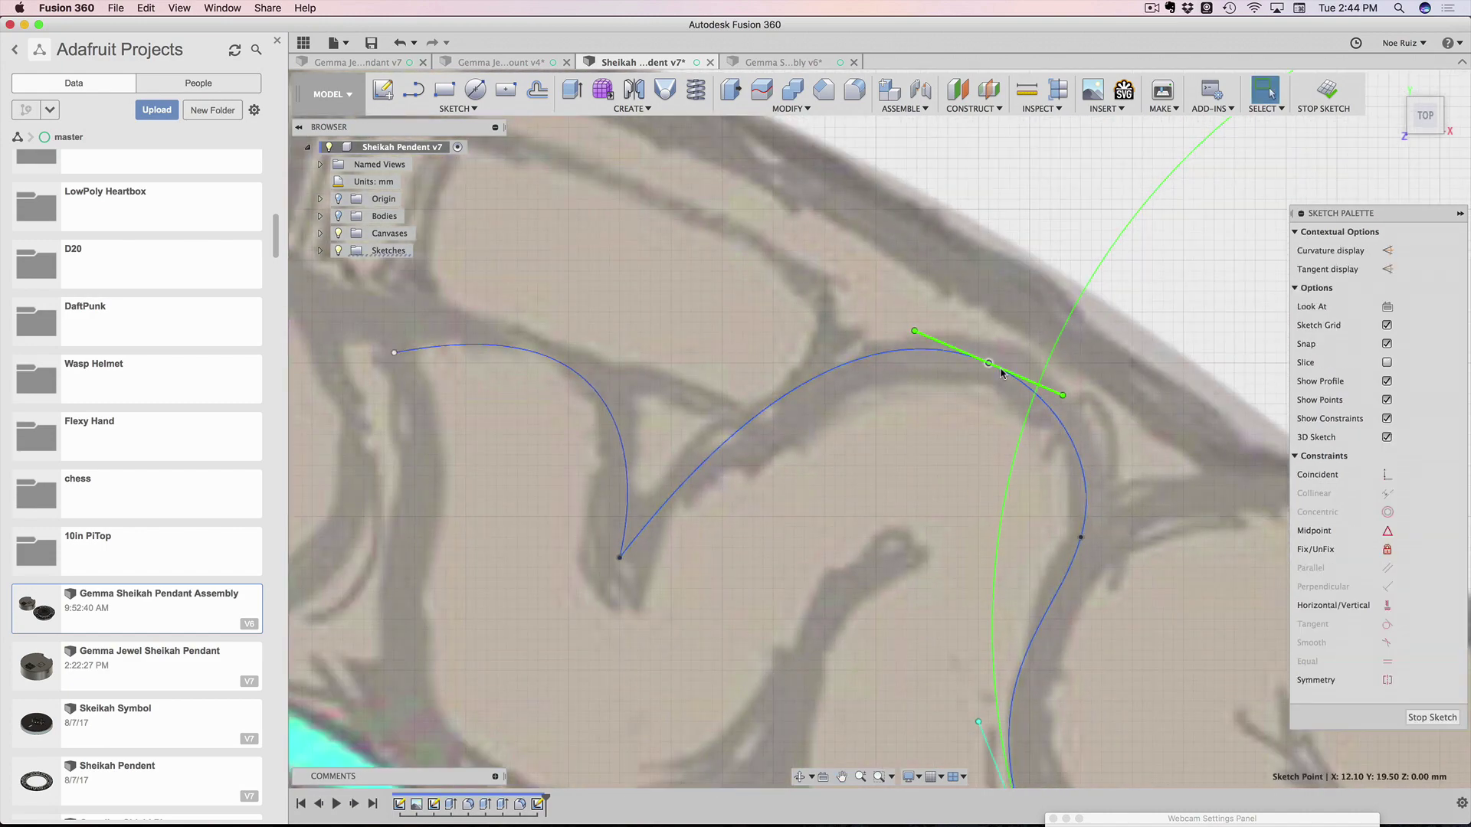
pyautogui.moveTo(993, 363); pyautogui.dragTo(1067, 395)
pyautogui.click(1010, 365)
pyautogui.scroll(3, 1027, 369)
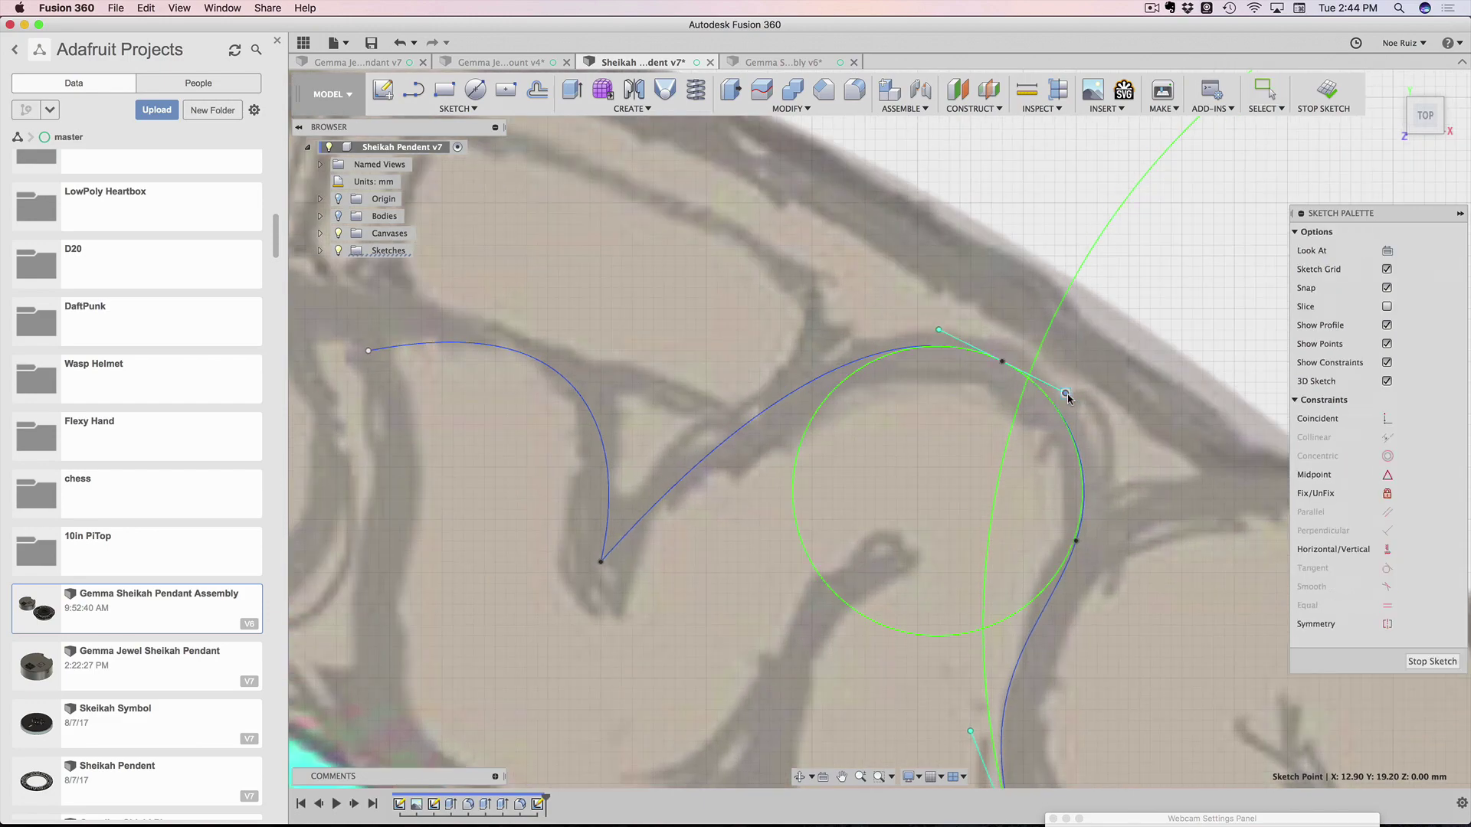
pyautogui.press('Escape')
pyautogui.click(1104, 442)
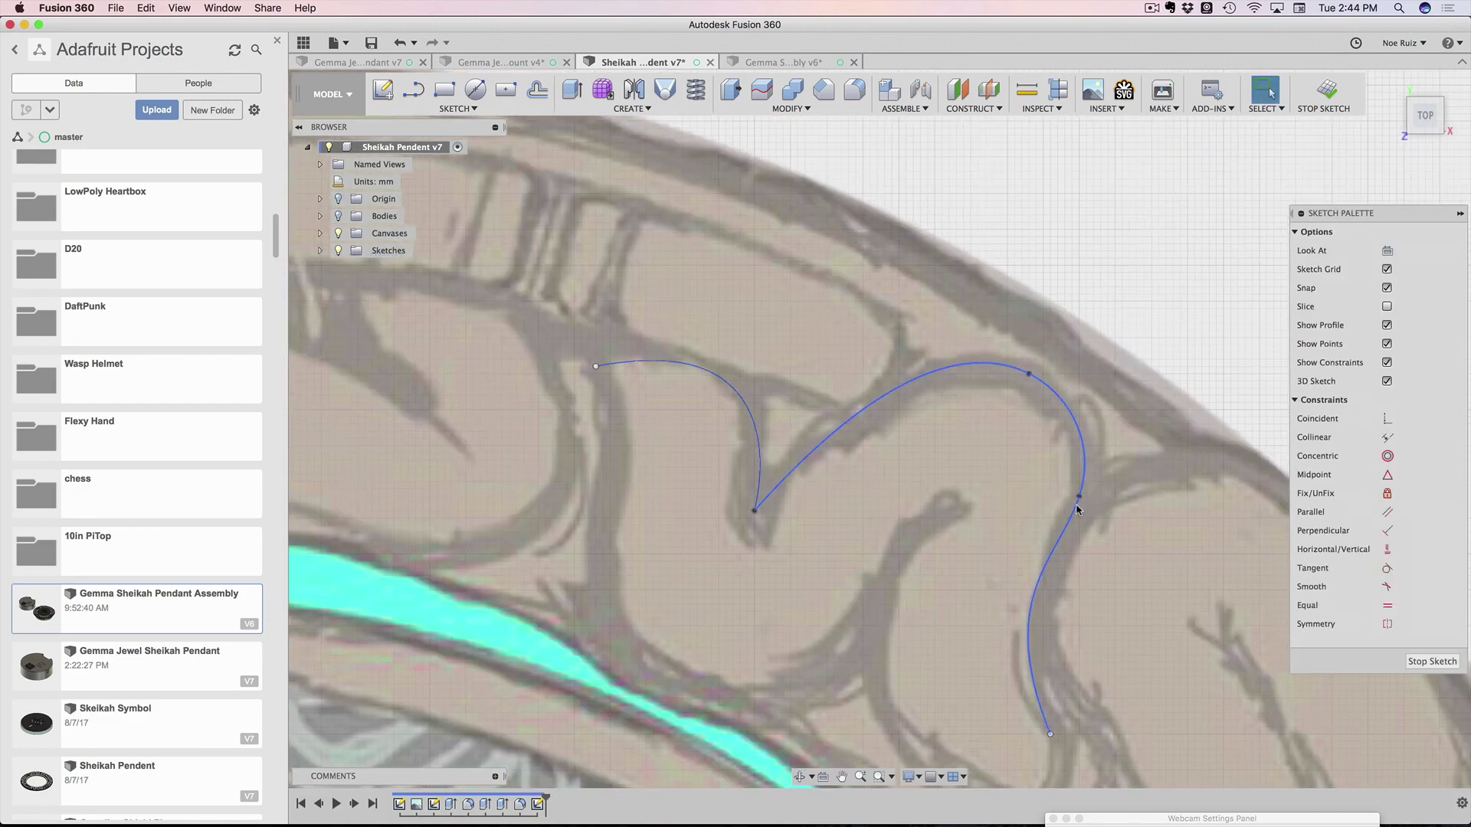
pyautogui.scroll(-3, 1071, 444)
pyautogui.moveTo(1071, 445); pyautogui.dragTo(1032, 364, button='middle')
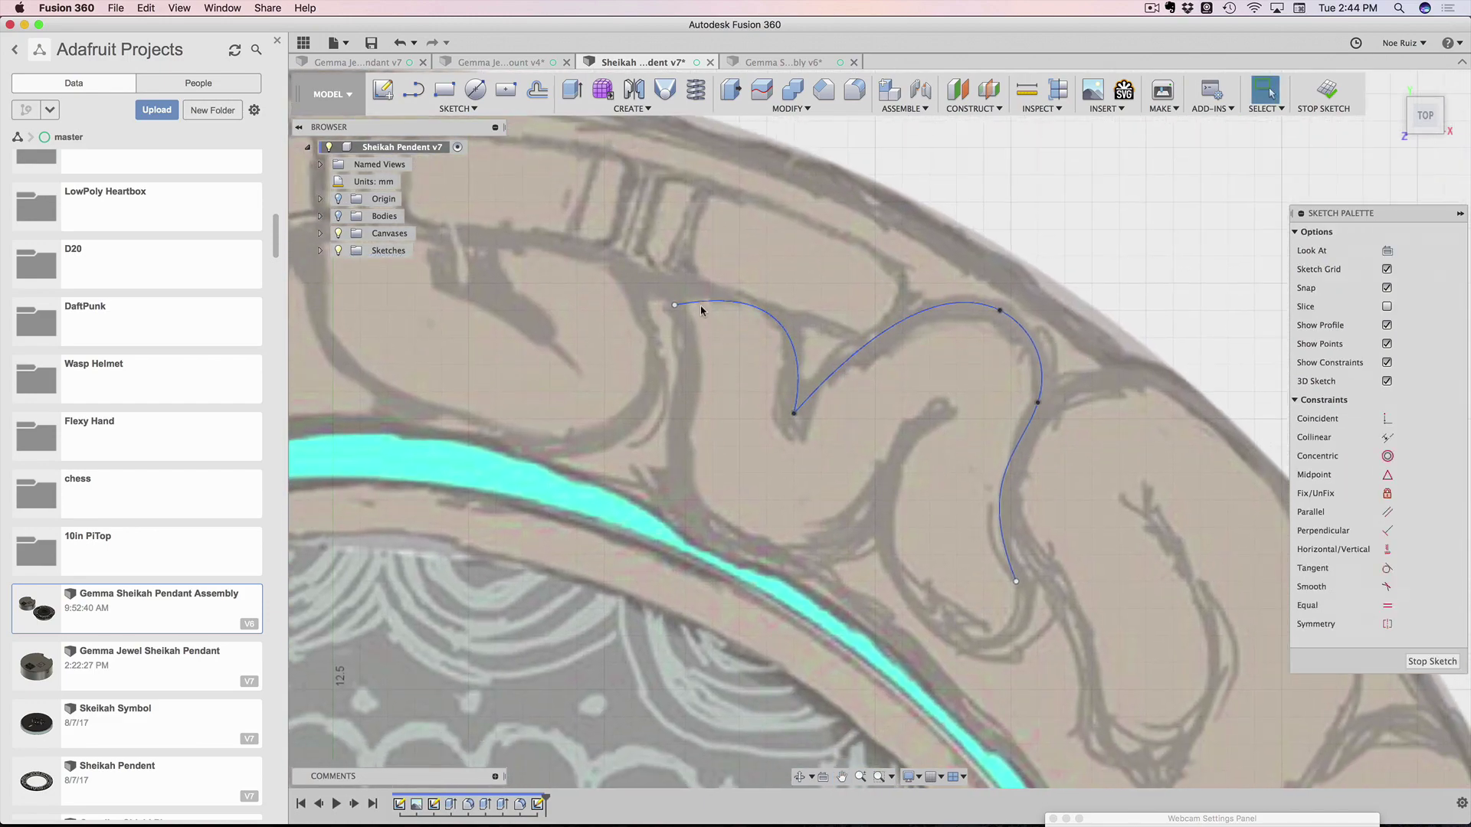
pyautogui.click(738, 307)
pyautogui.click(867, 344)
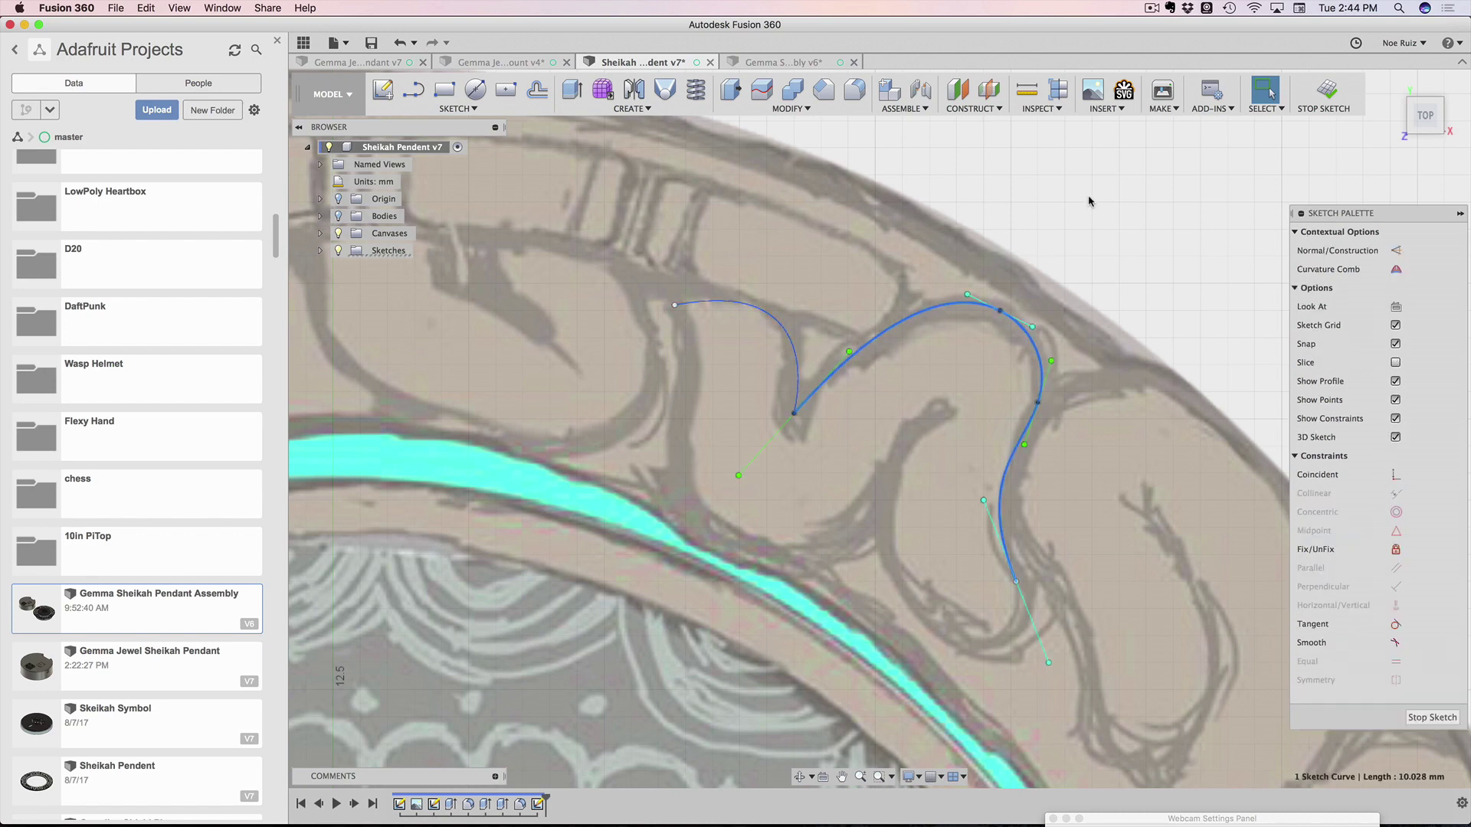
pyautogui.click(1090, 201)
pyautogui.moveTo(1095, 345); pyautogui.dragTo(1092, 343, button='middle')
# Draw a three-point spline from the previous spline's lower end, around the lobe's bottom and up to the hooked engraving tip
pyautogui.write('s')
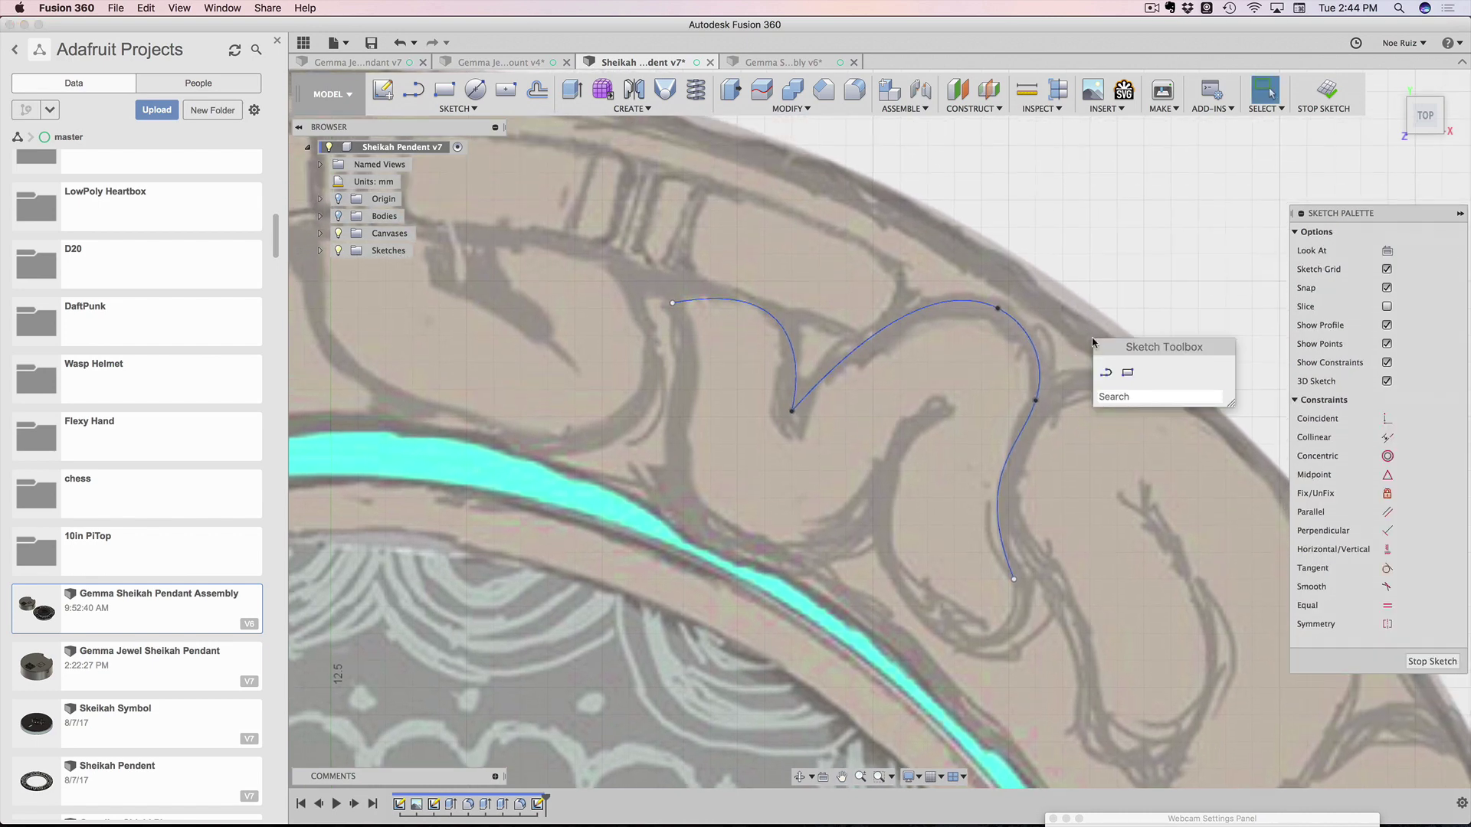
pyautogui.write('pl')
pyautogui.press('BackSpace')
pyautogui.press('BackSpace')
pyautogui.write('spl')
pyautogui.press('Return')
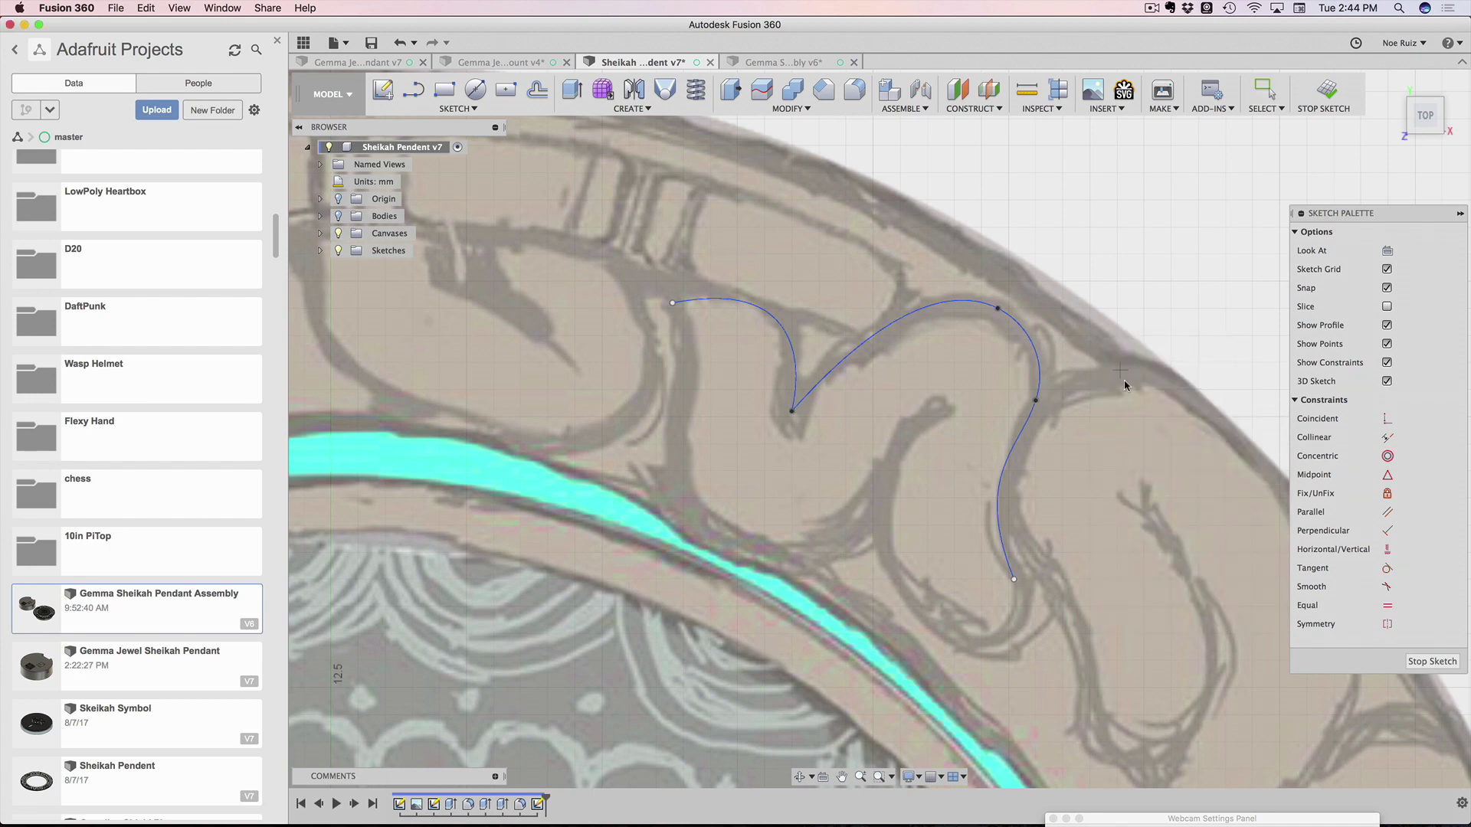
pyautogui.scroll(3, 1082, 432)
pyautogui.moveTo(878, 452); pyautogui.dragTo(909, 377, button='middle')
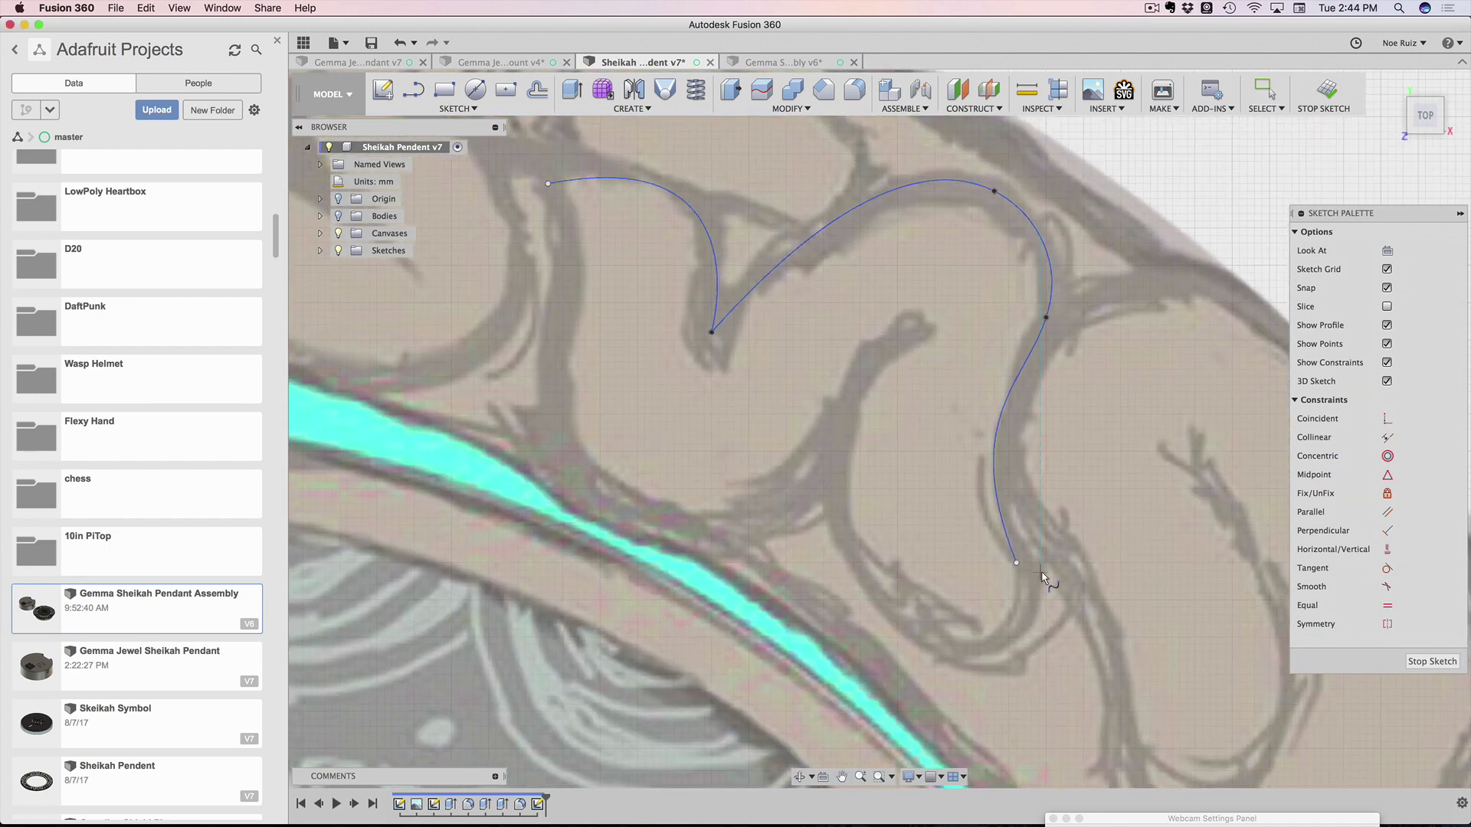
pyautogui.click(1016, 563)
pyautogui.click(919, 637)
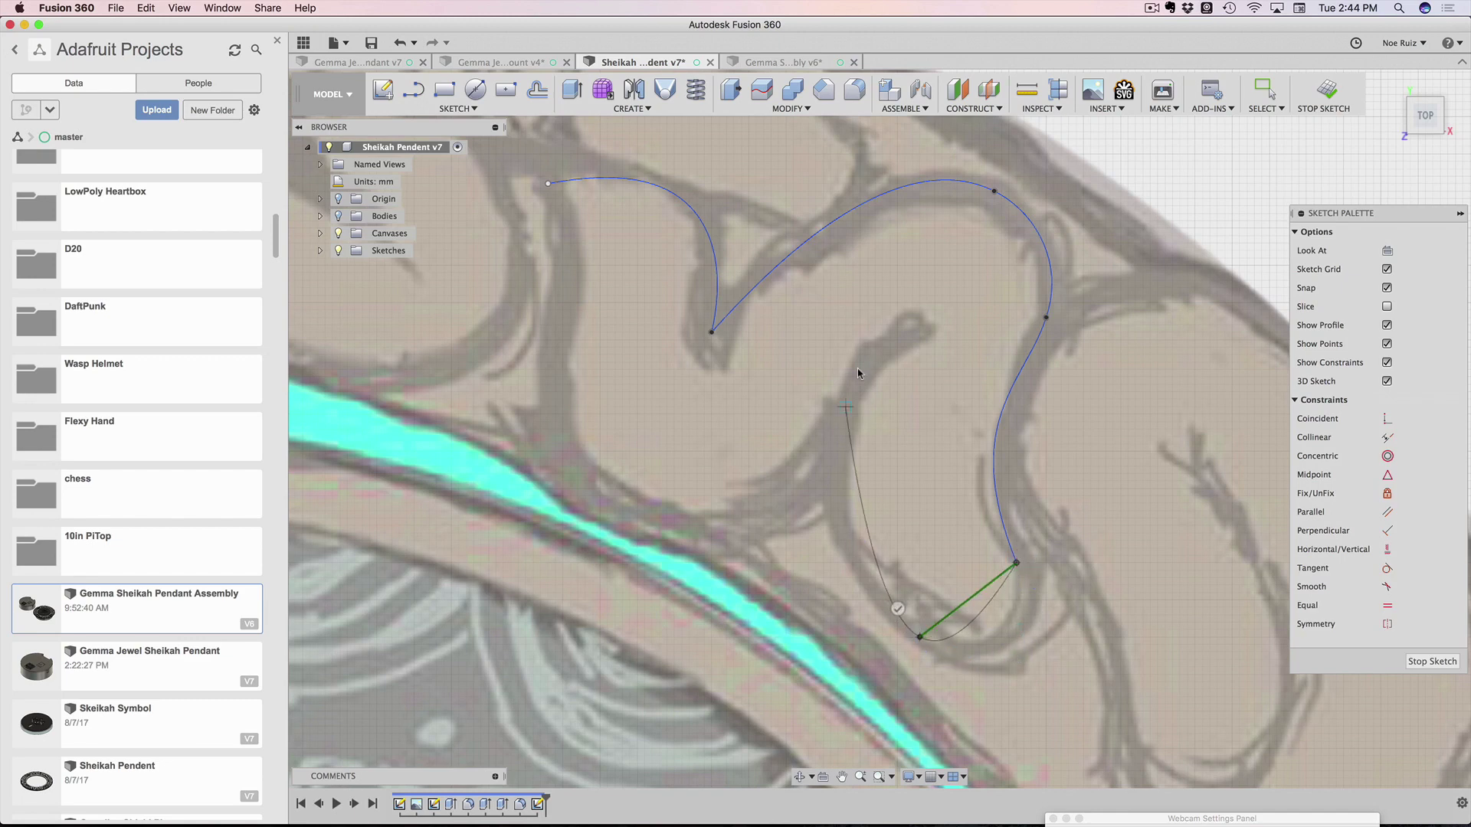
pyautogui.click(911, 325)
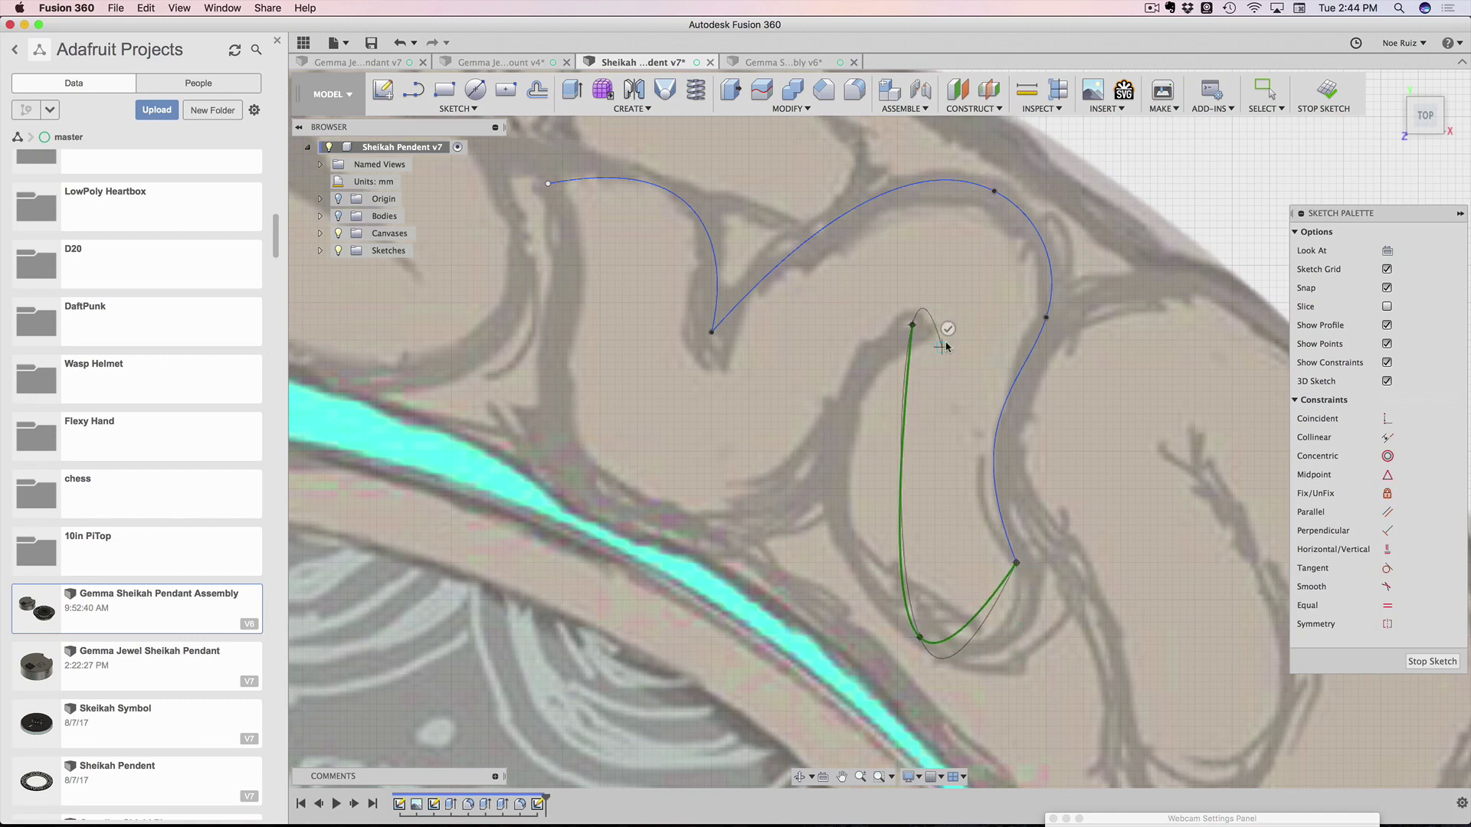
pyautogui.click(948, 330)
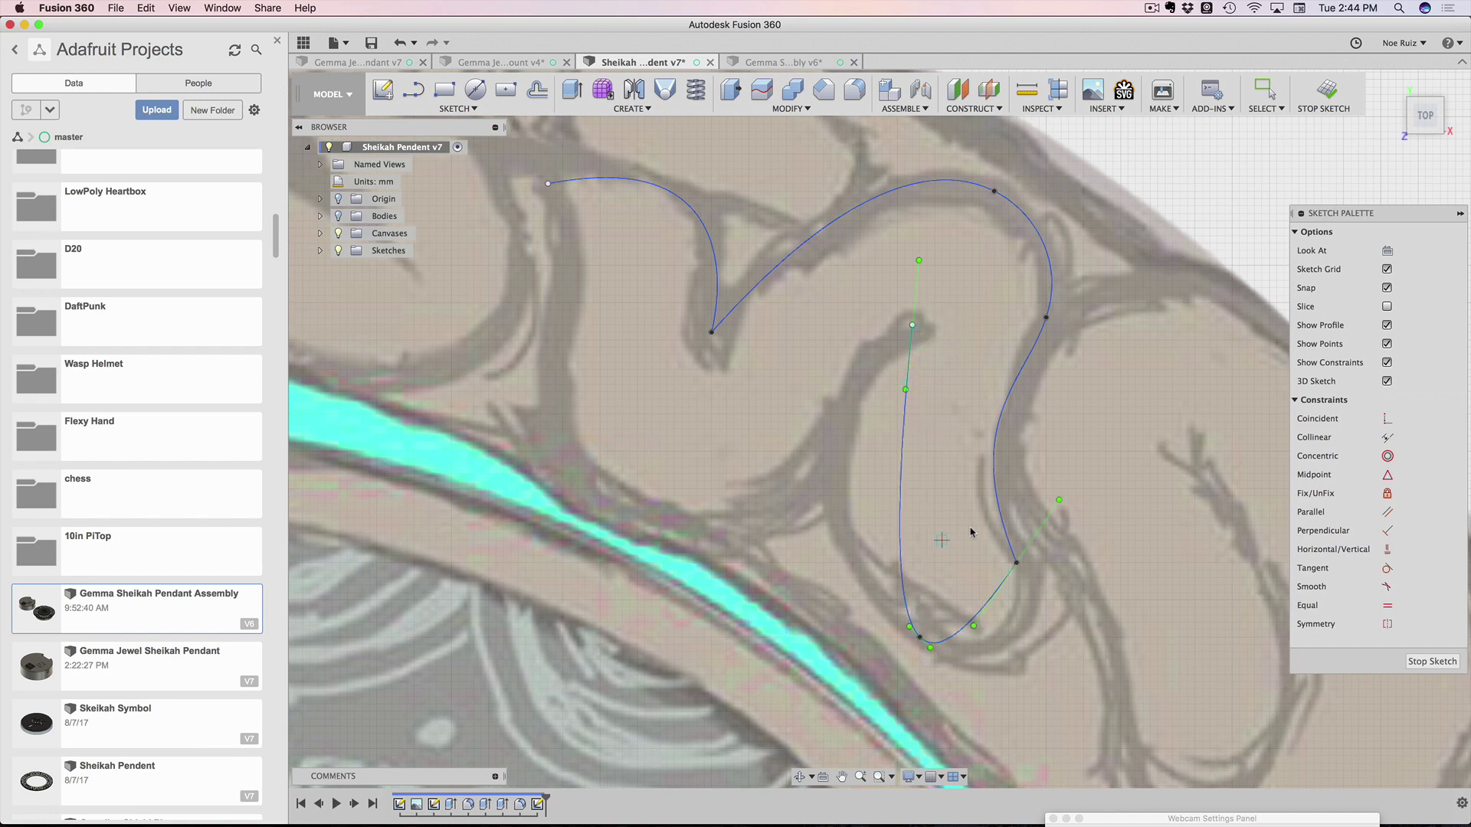
pyautogui.press('Escape')
# Shape the new spline by moving its end tangent handles to about X 11.70, Y 18.20 at the tip and X 12.75, Y 13.81 at the start
pyautogui.moveTo(919, 260); pyautogui.dragTo(951, 287)
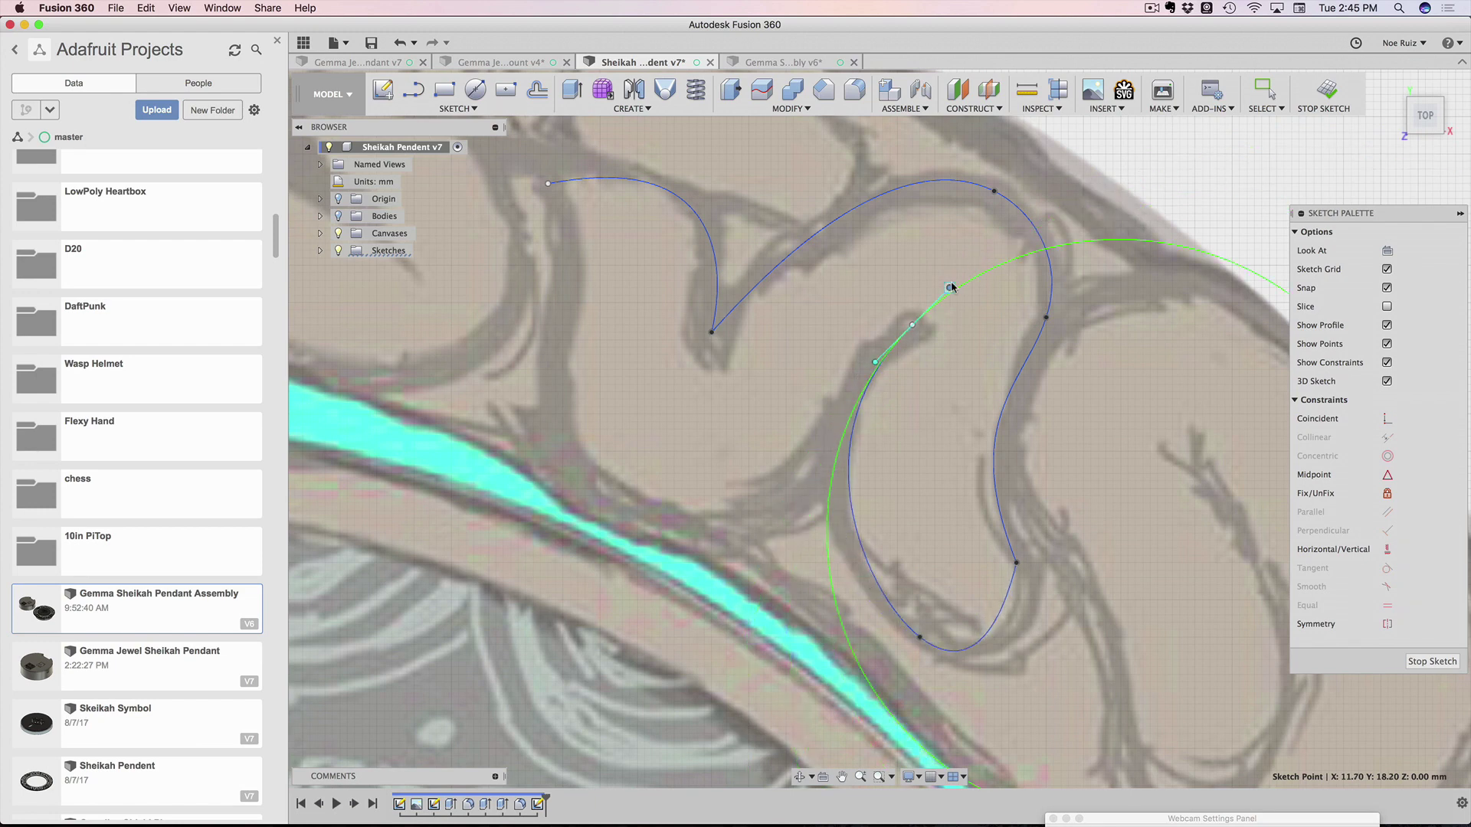
pyautogui.moveTo(939, 552); pyautogui.dragTo(939, 499, button='middle')
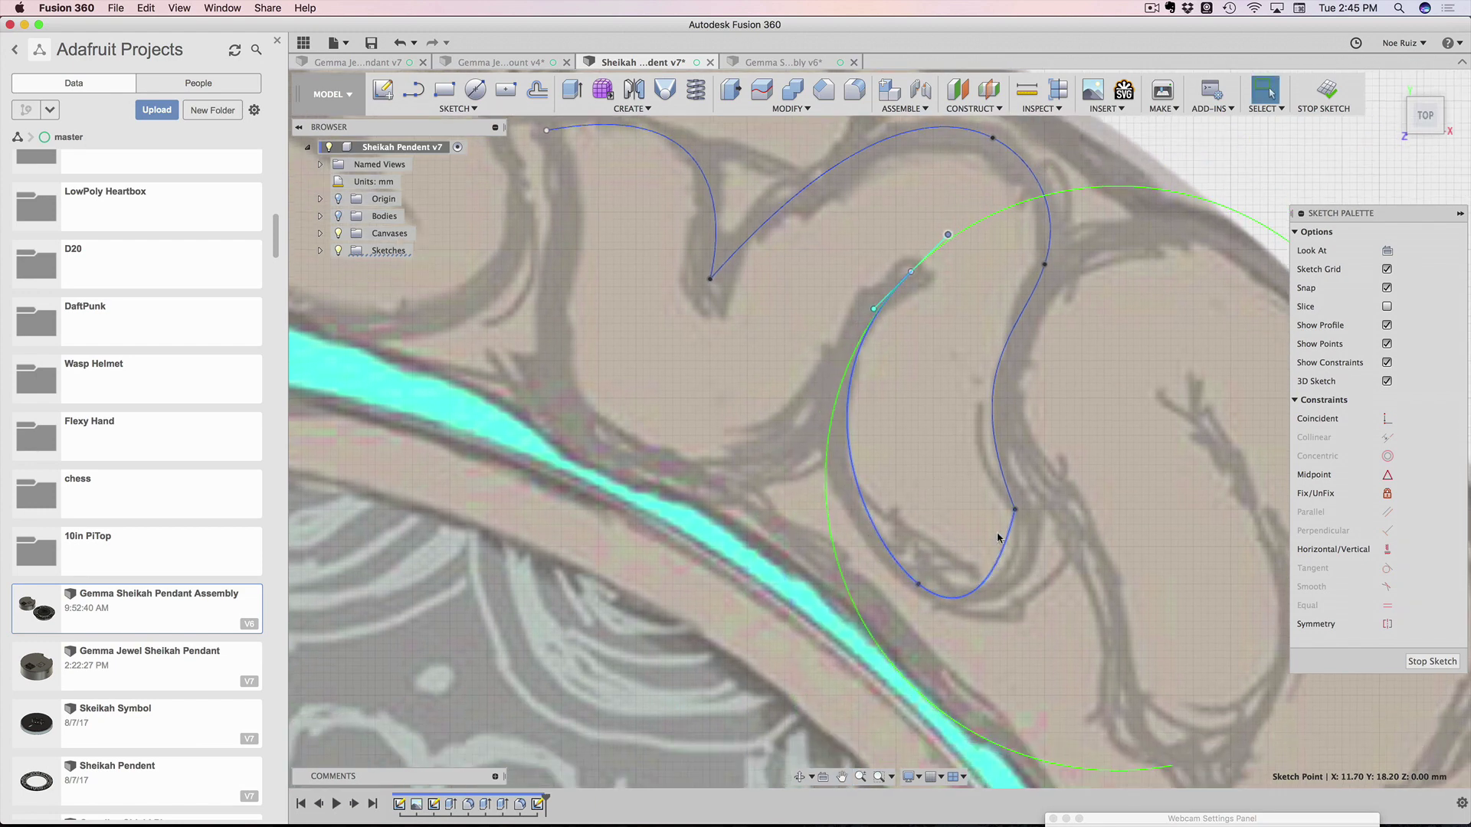
pyautogui.click(1014, 510)
pyautogui.scroll(3, 1017, 521)
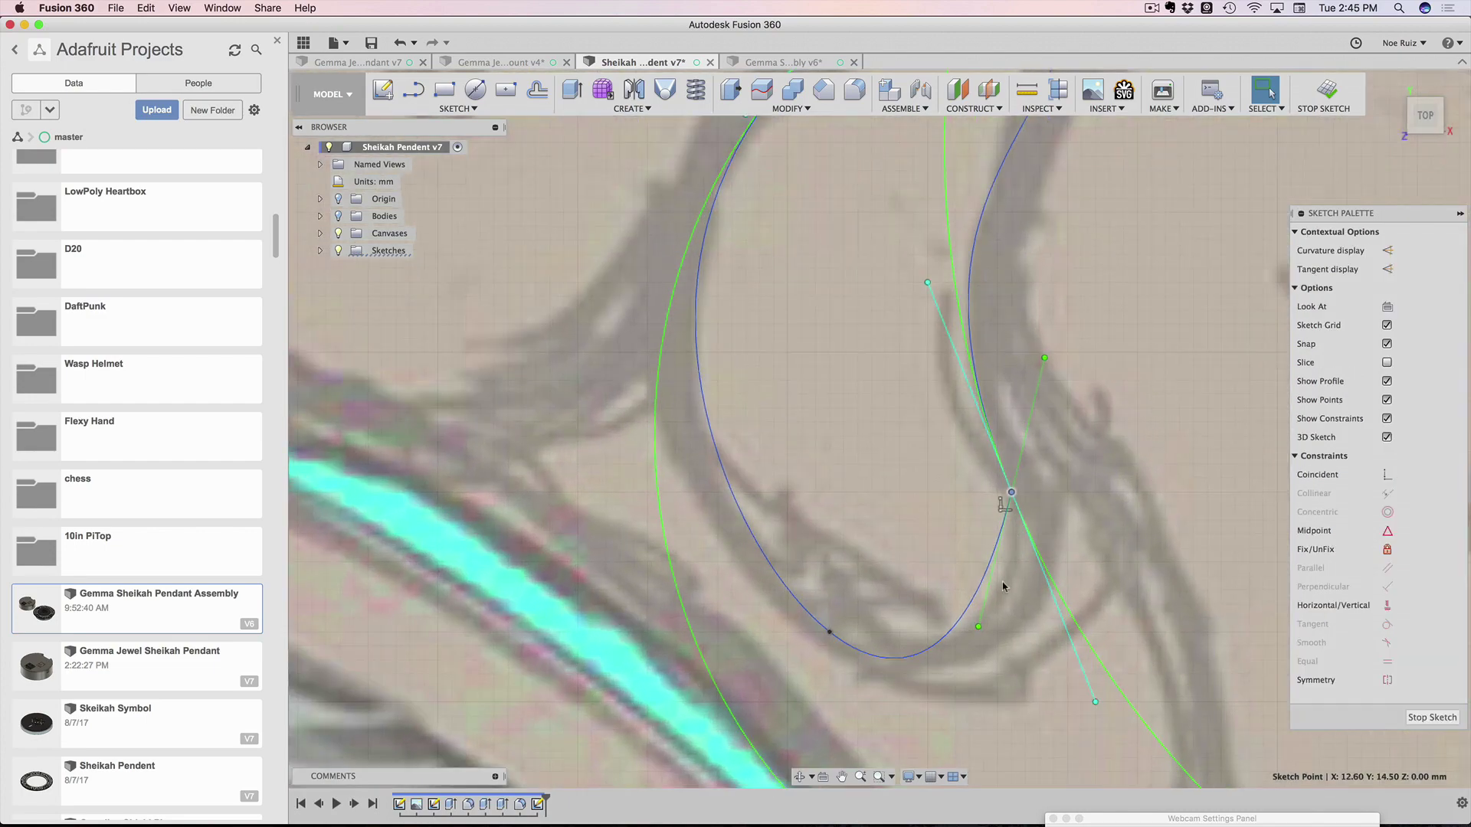
pyautogui.moveTo(983, 630); pyautogui.dragTo(1026, 590)
pyautogui.scroll(-3, 899, 560)
pyautogui.moveTo(840, 469); pyautogui.dragTo(873, 502, button='middle')
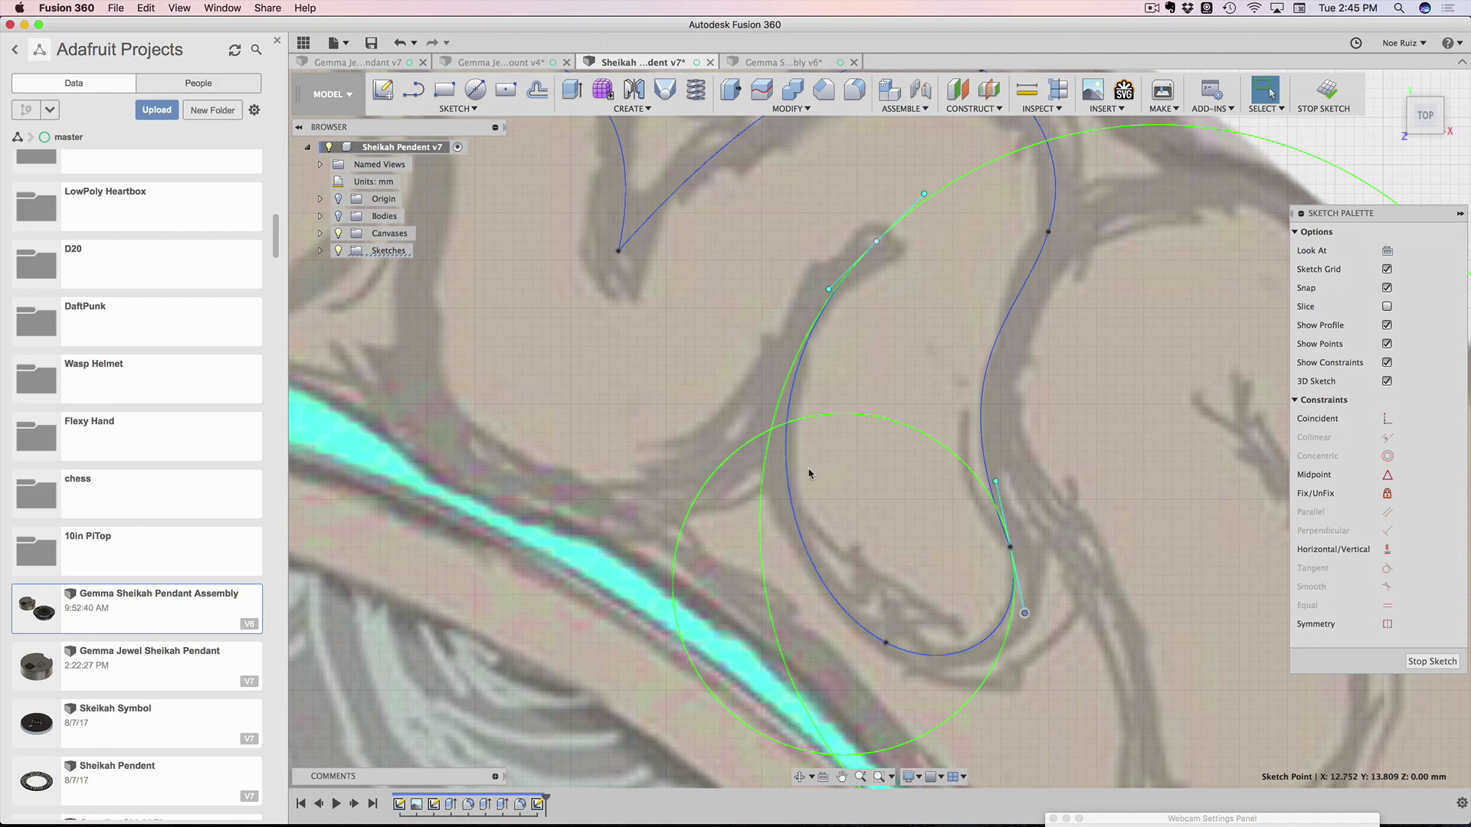
pyautogui.scroll(-6, 864, 344)
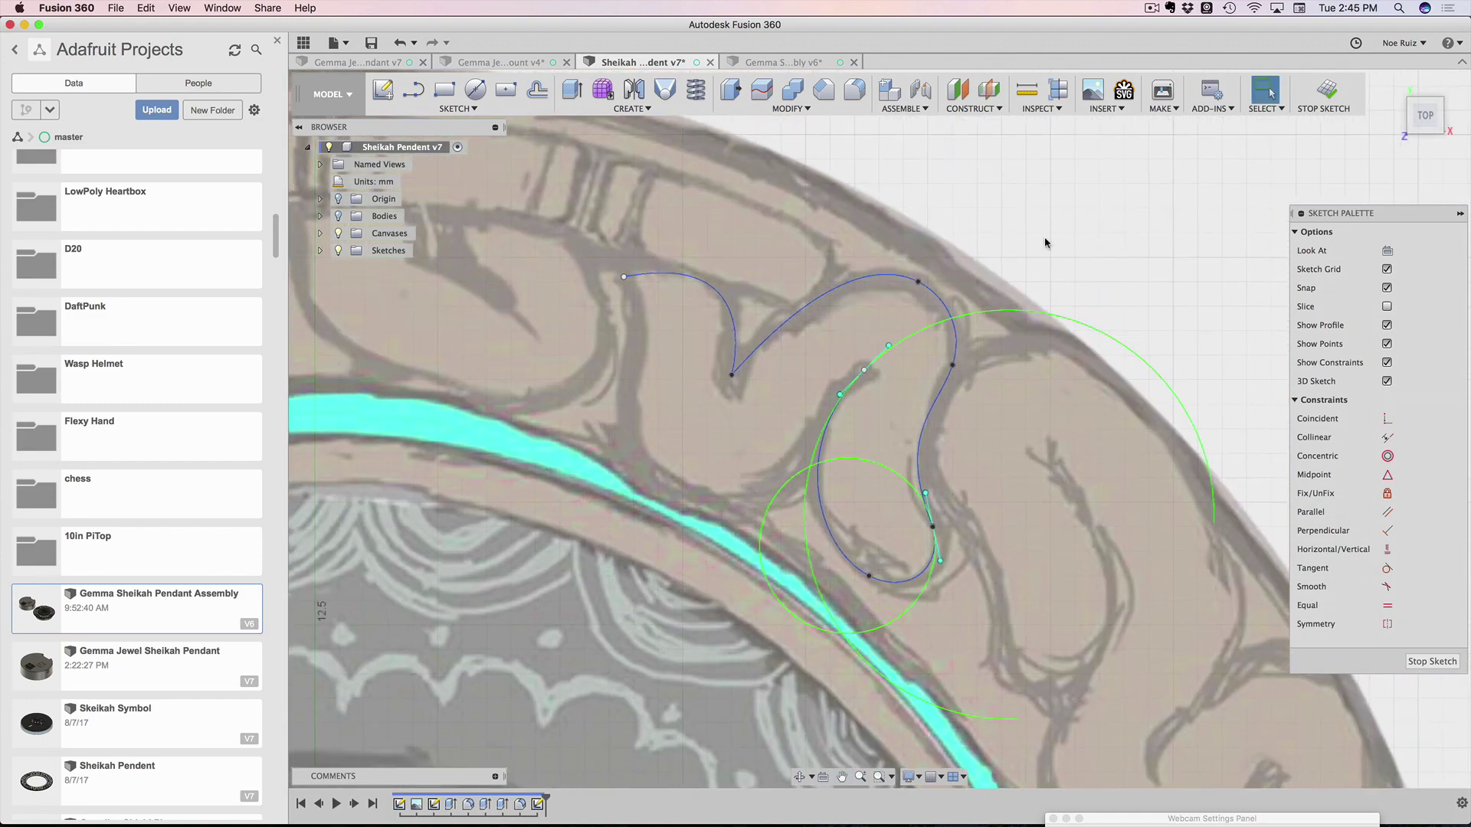
pyautogui.click(1045, 243)
pyautogui.scroll(-4, 773, 372)
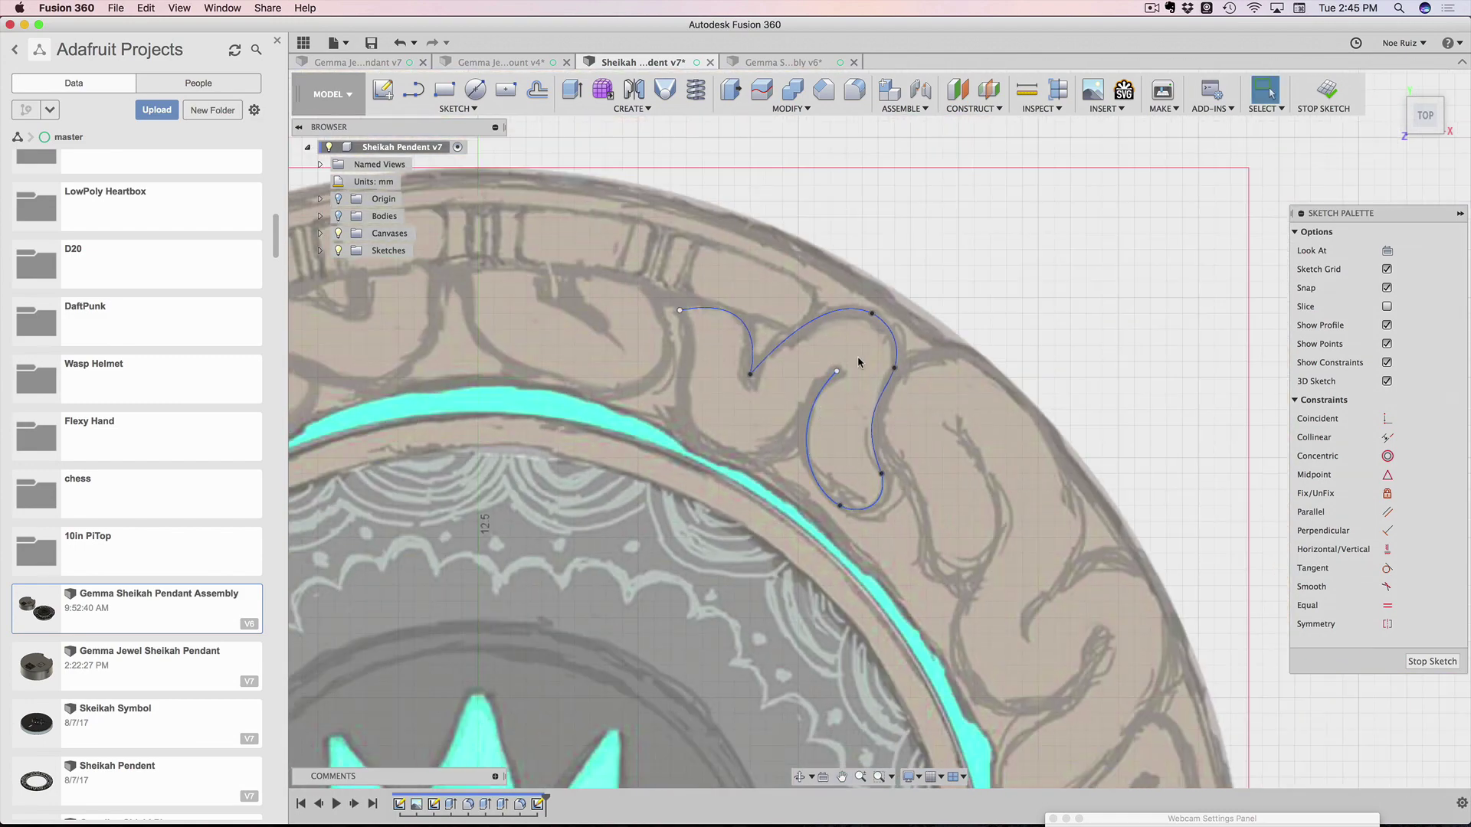
pyautogui.scroll(8, 748, 370)
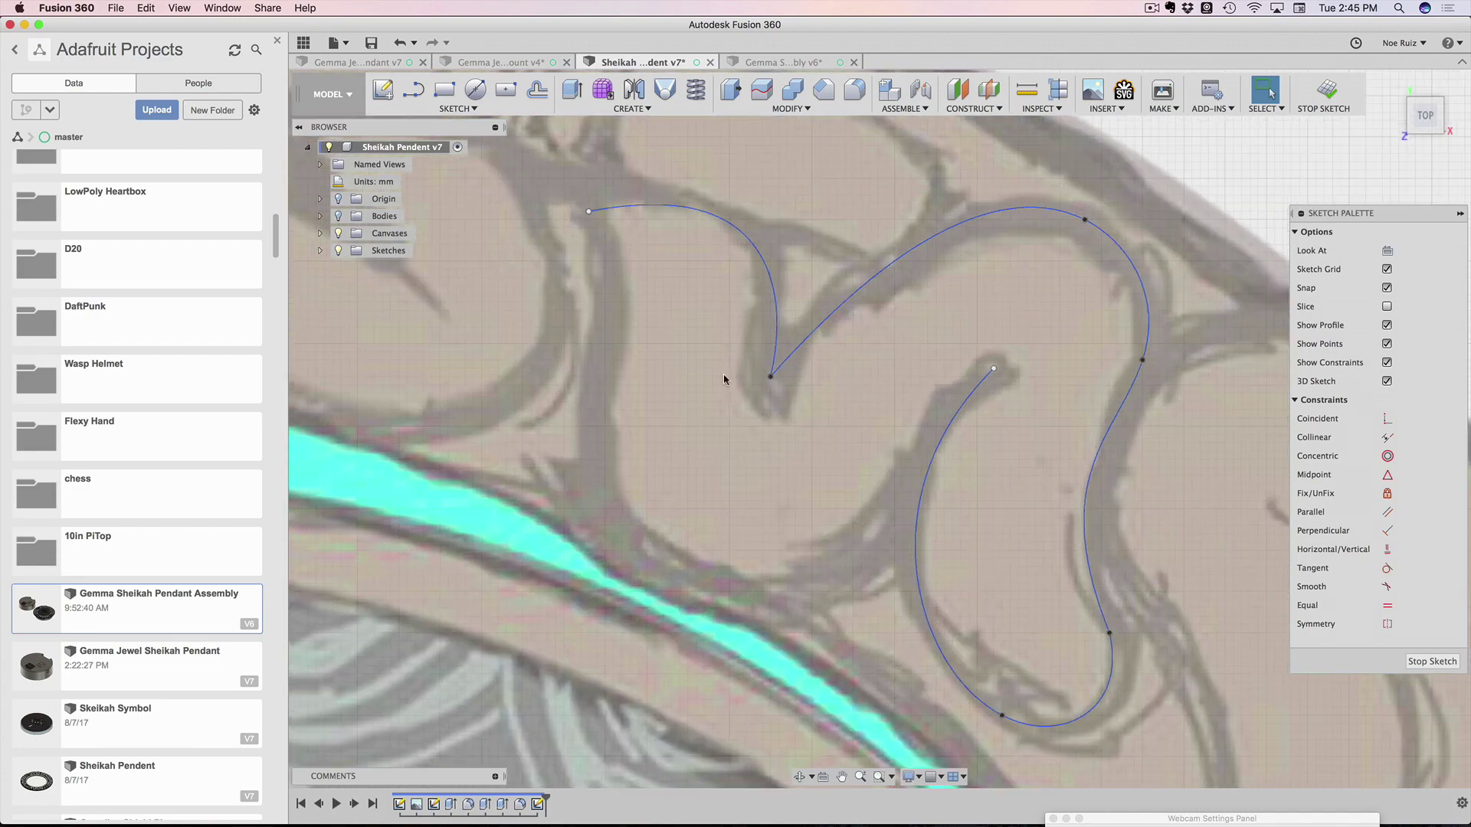
# Draw a four-point spline from the outline's open upper end, down and around the lower lobe, to the hooked engraving tip
pyautogui.moveTo(723, 374); pyautogui.dragTo(755, 373, button='middle')
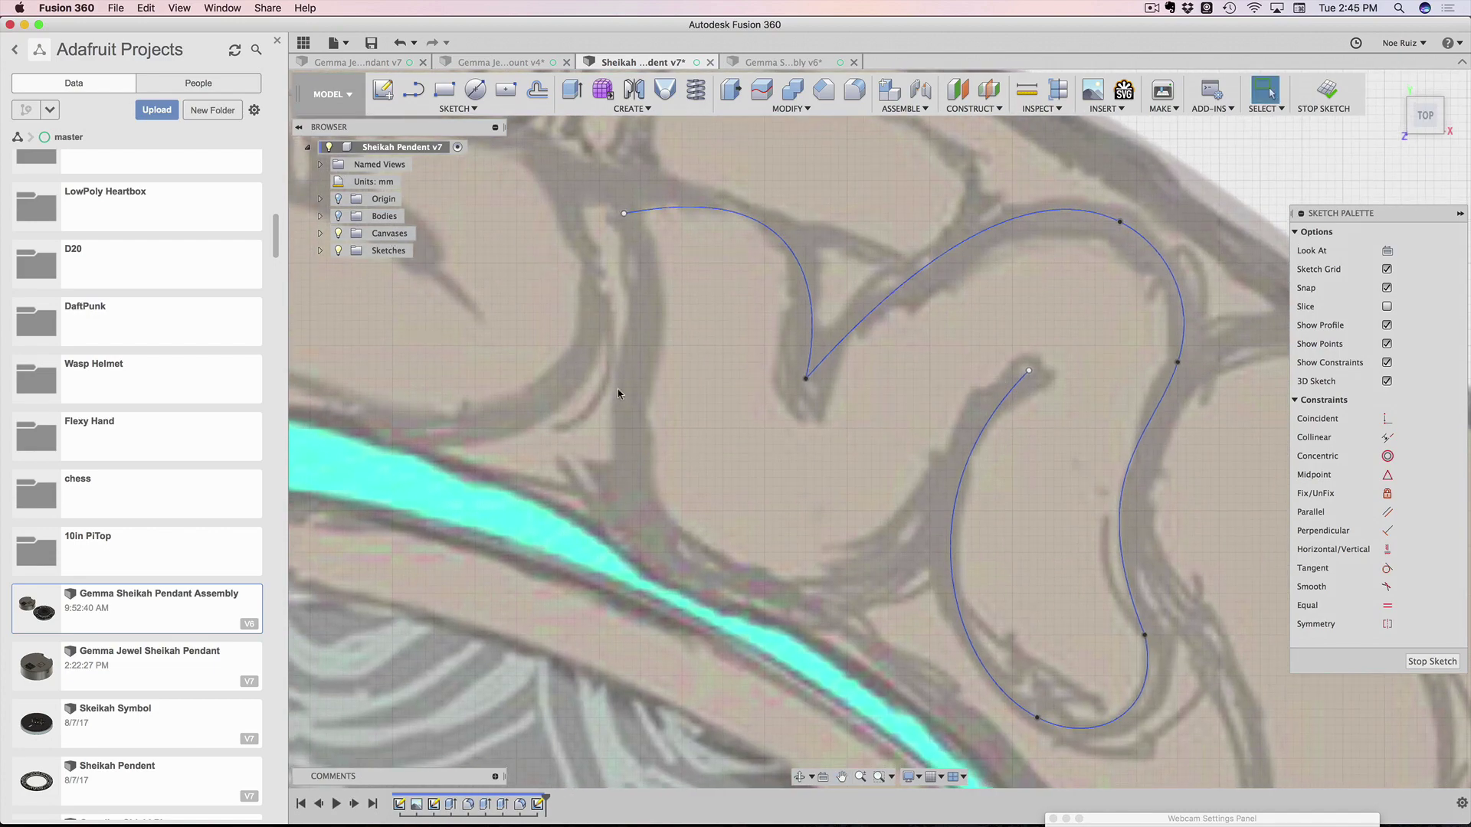
pyautogui.scroll(-1, 925, 407)
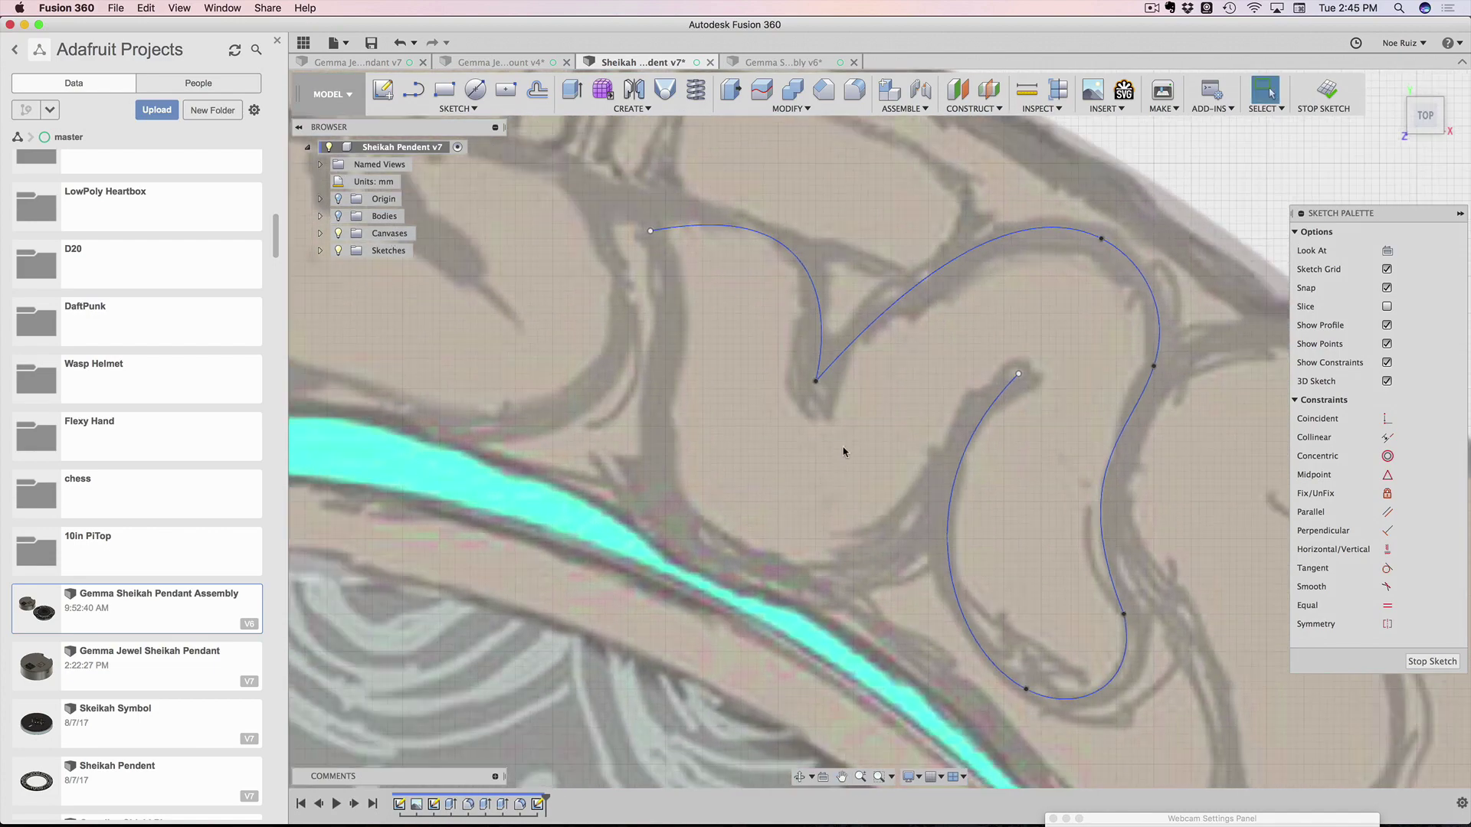
pyautogui.write('ssp')
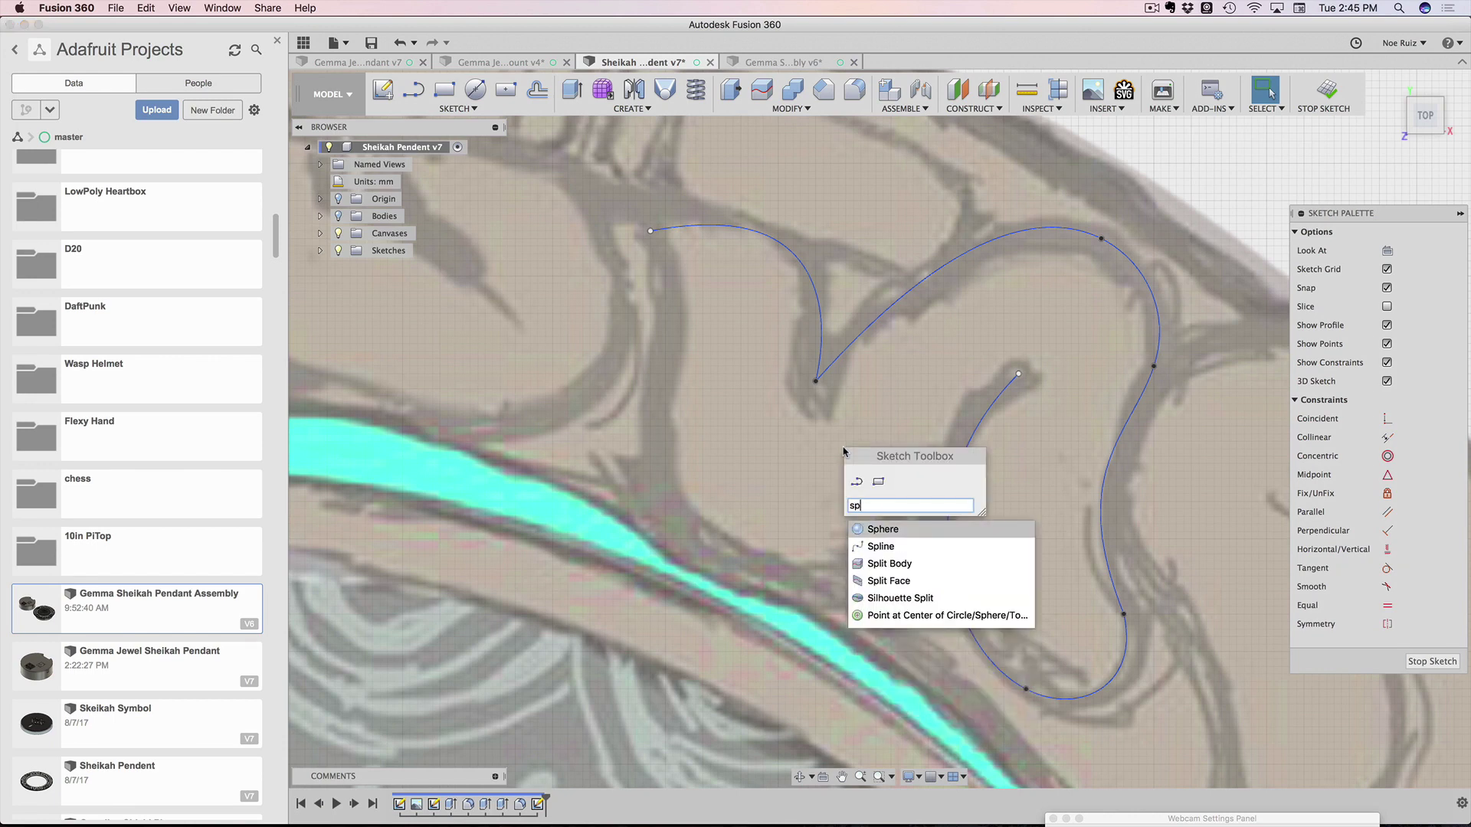
pyautogui.press('Down')
pyautogui.press('Return')
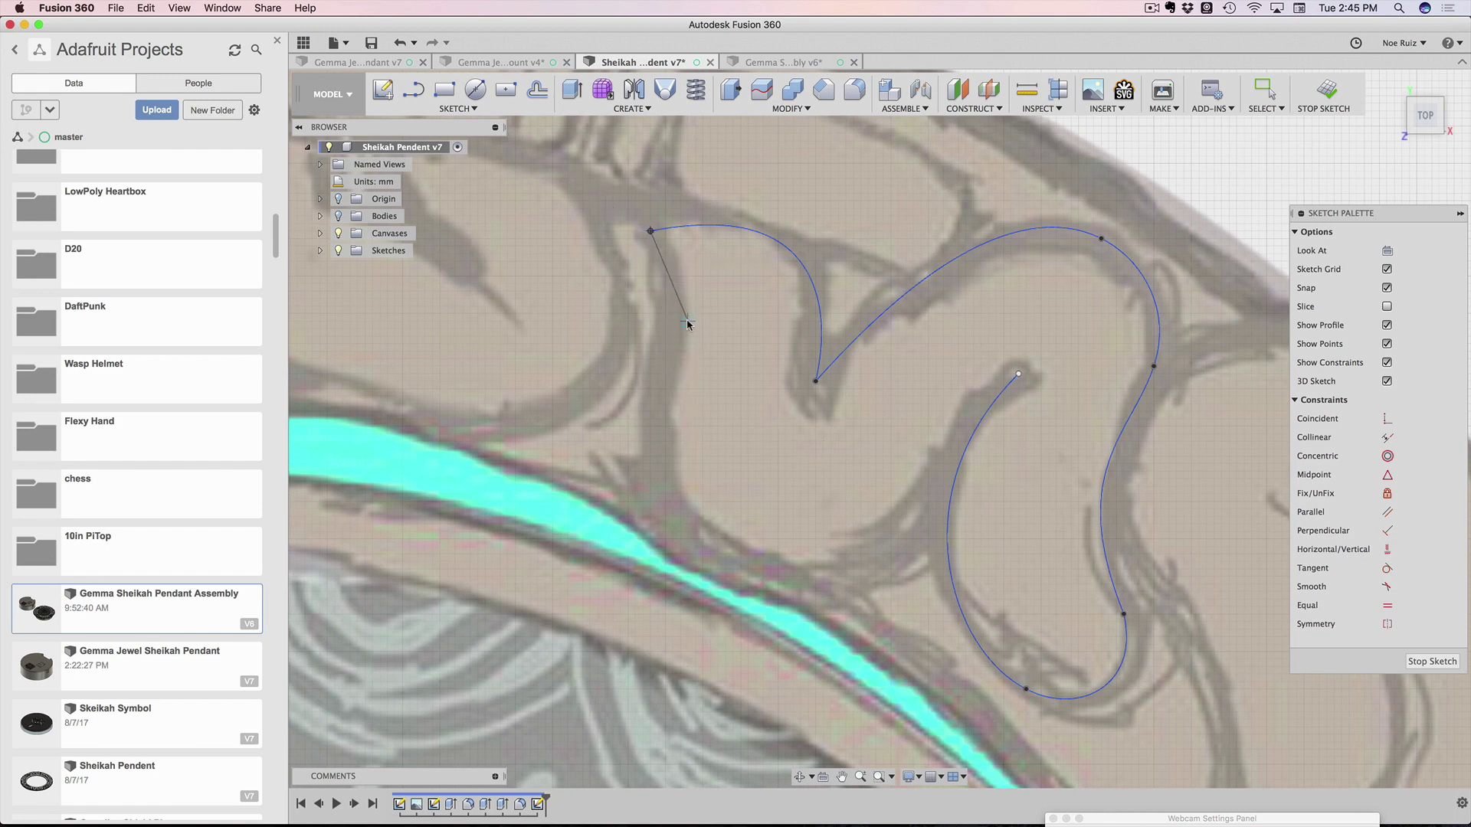
pyautogui.click(673, 463)
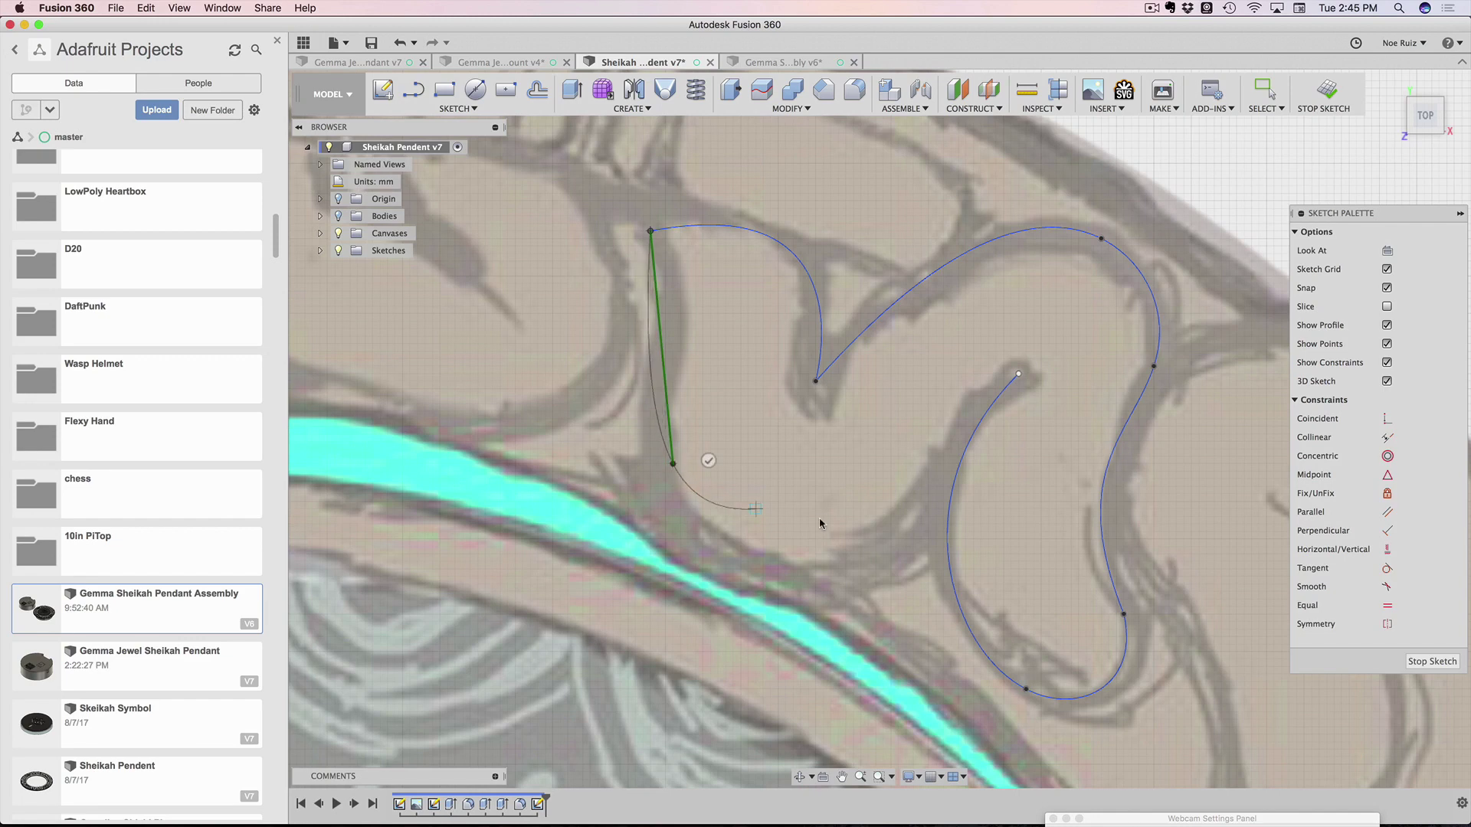
pyautogui.click(869, 530)
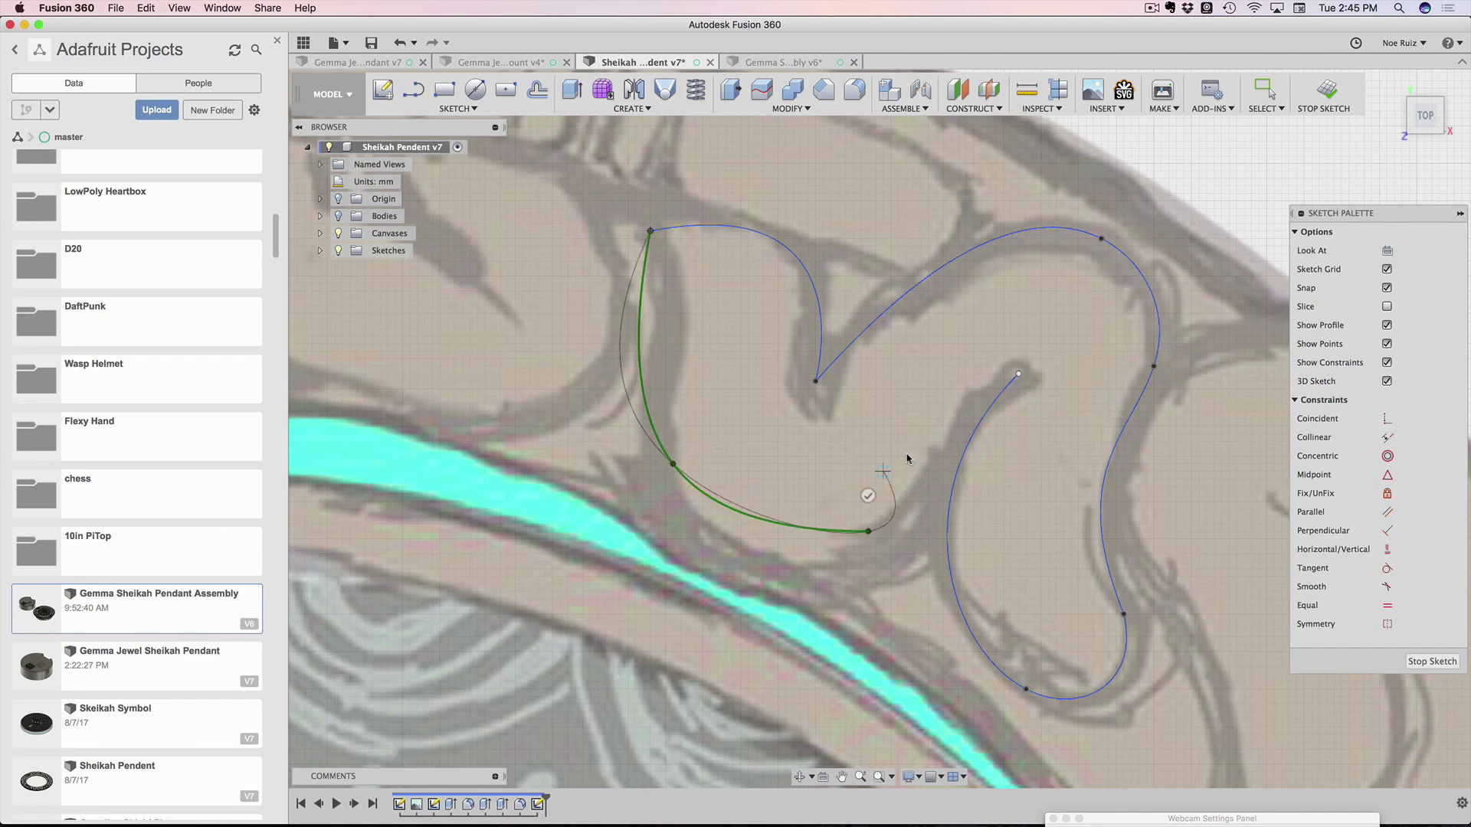
pyautogui.click(1018, 375)
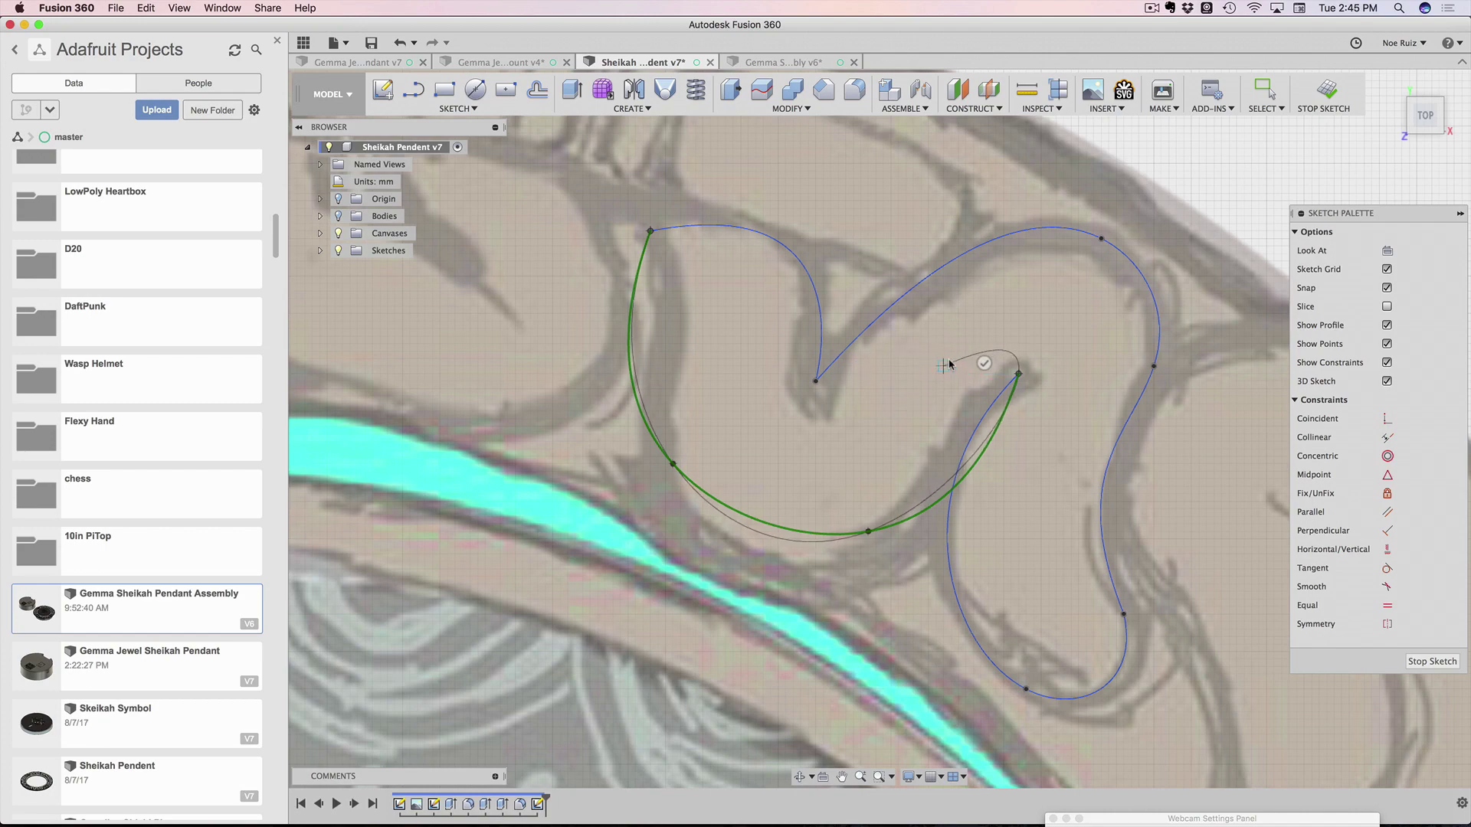
pyautogui.press('Return')
# Move the new spline's outer tangent handle at the hooked tip to about X 11.70, Y 18.00
pyautogui.scroll(5, 969, 379)
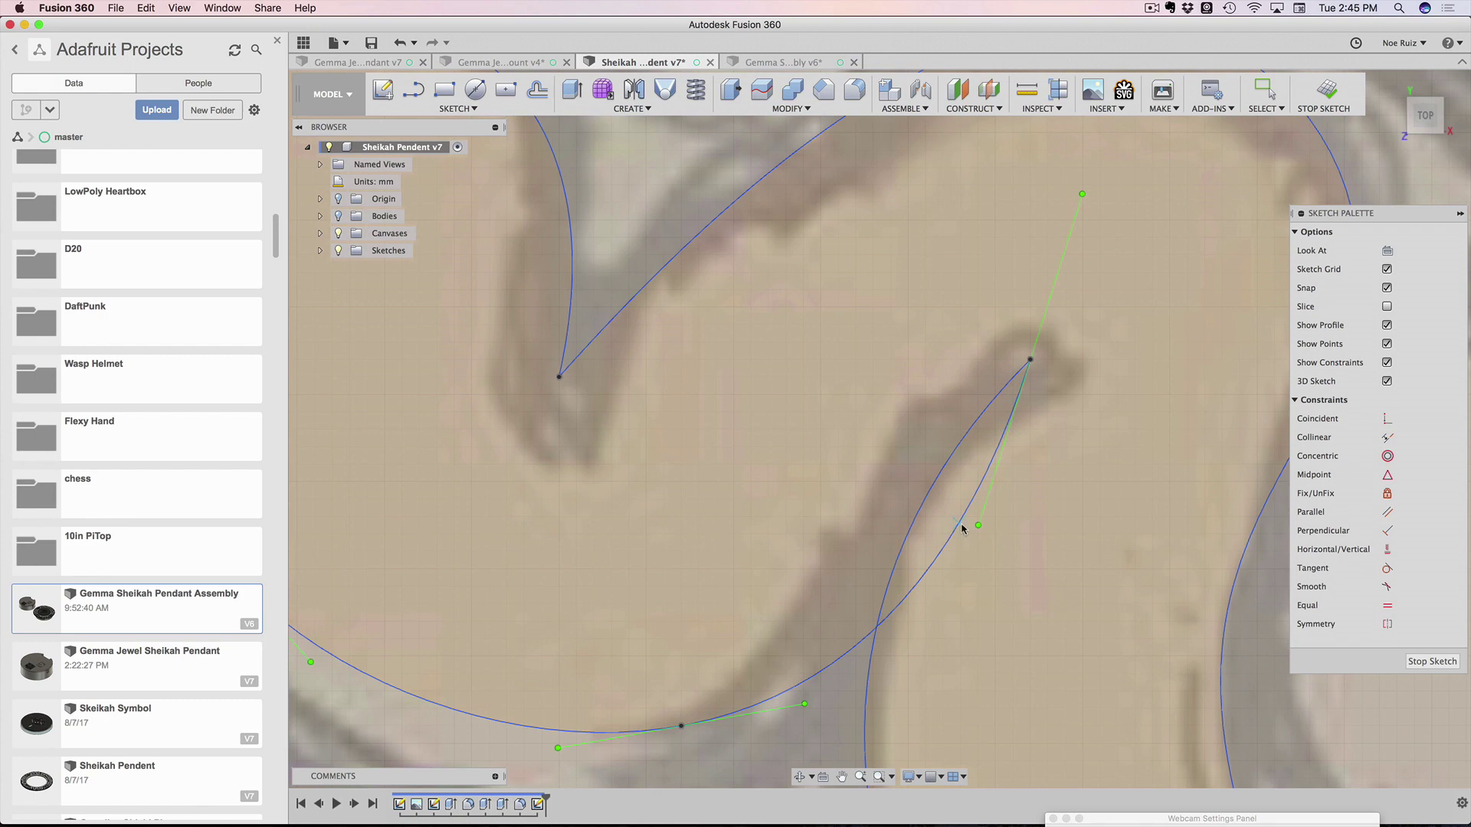
pyautogui.scroll(-5, 954, 491)
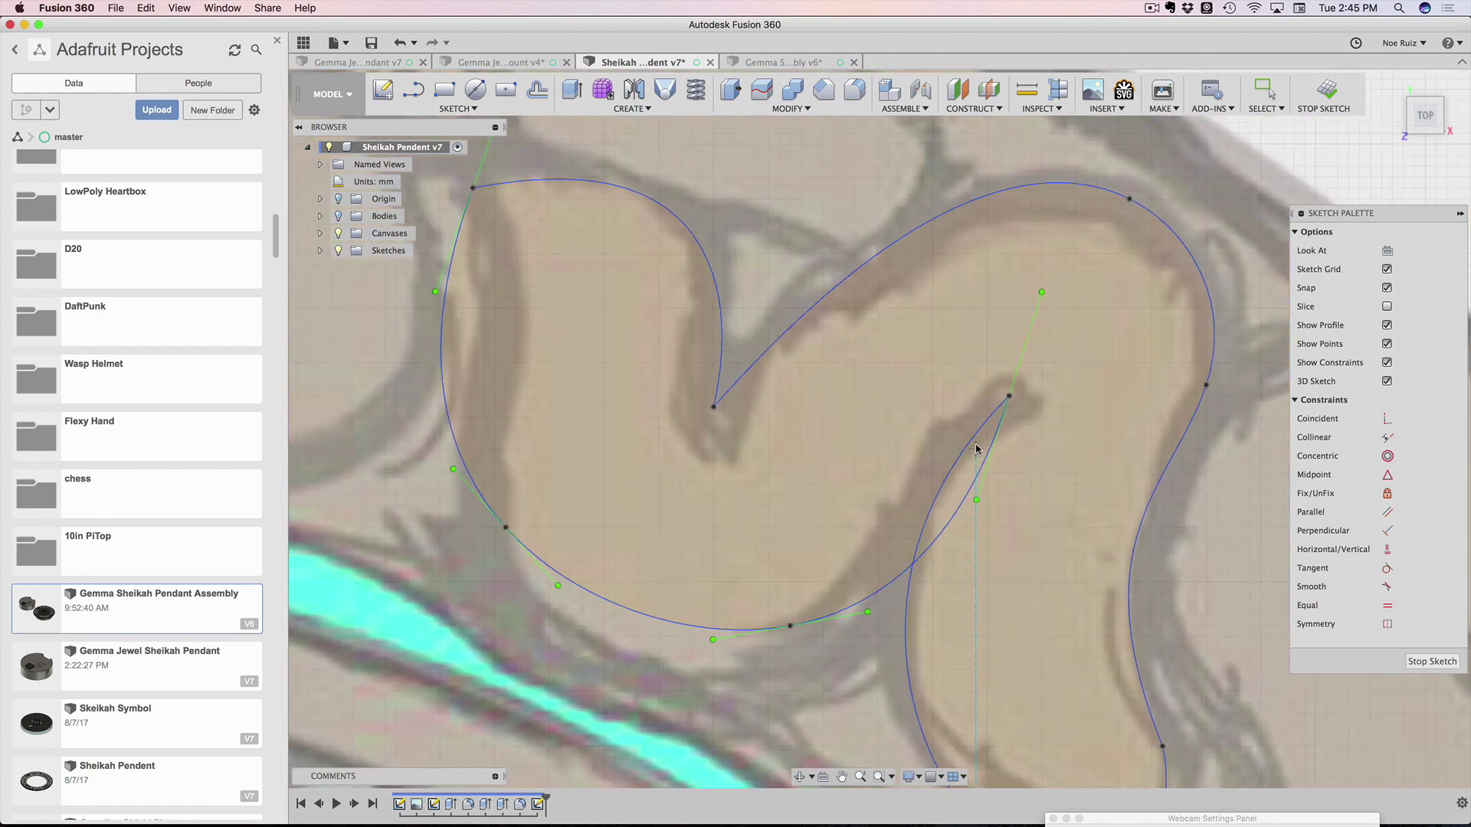
pyautogui.scroll(3, 979, 448)
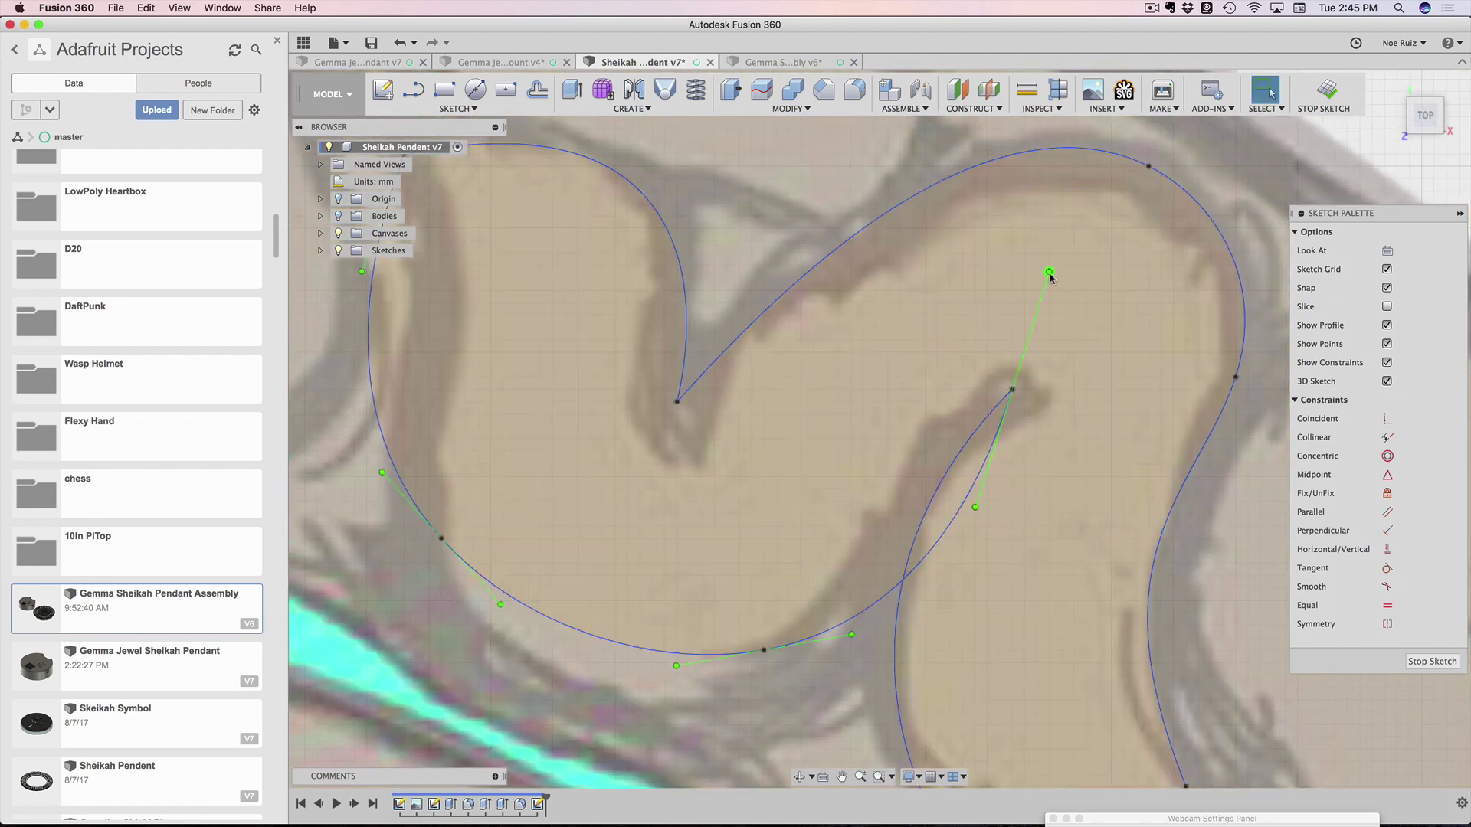
pyautogui.moveTo(1049, 272)
pyautogui.mouseDown()
pyautogui.moveTo(1057, 364)
pyautogui.moveTo(1074, 352)
pyautogui.mouseUp()
pyautogui.press('Escape')
pyautogui.scroll(-2, 1044, 343)
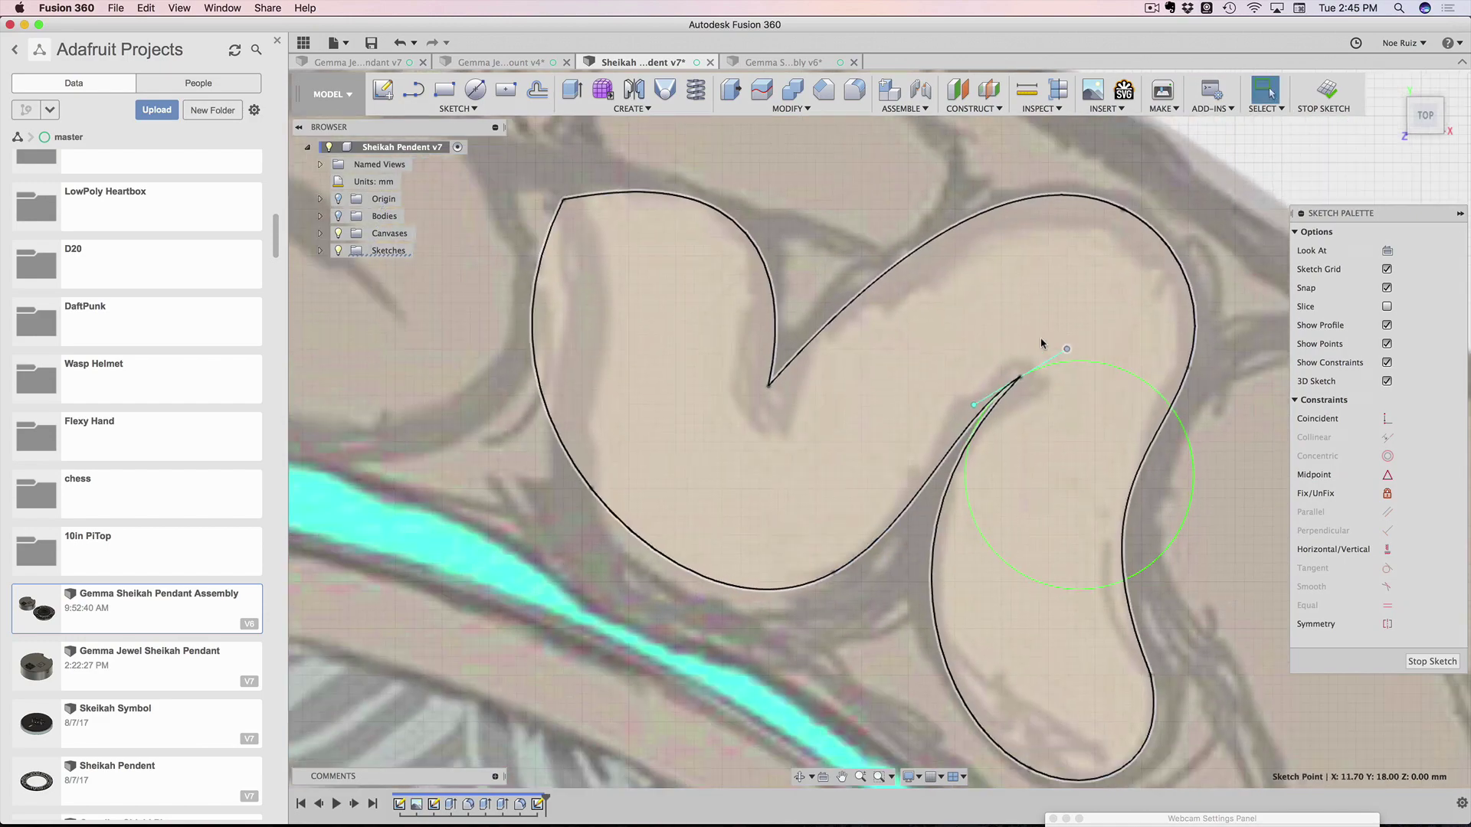
# Pull the new spline's lower tangent handle at its upper starting end to about X 6.90, Y 18.80 so the wall curves inward
pyautogui.moveTo(854, 458); pyautogui.dragTo(912, 470, button='middle')
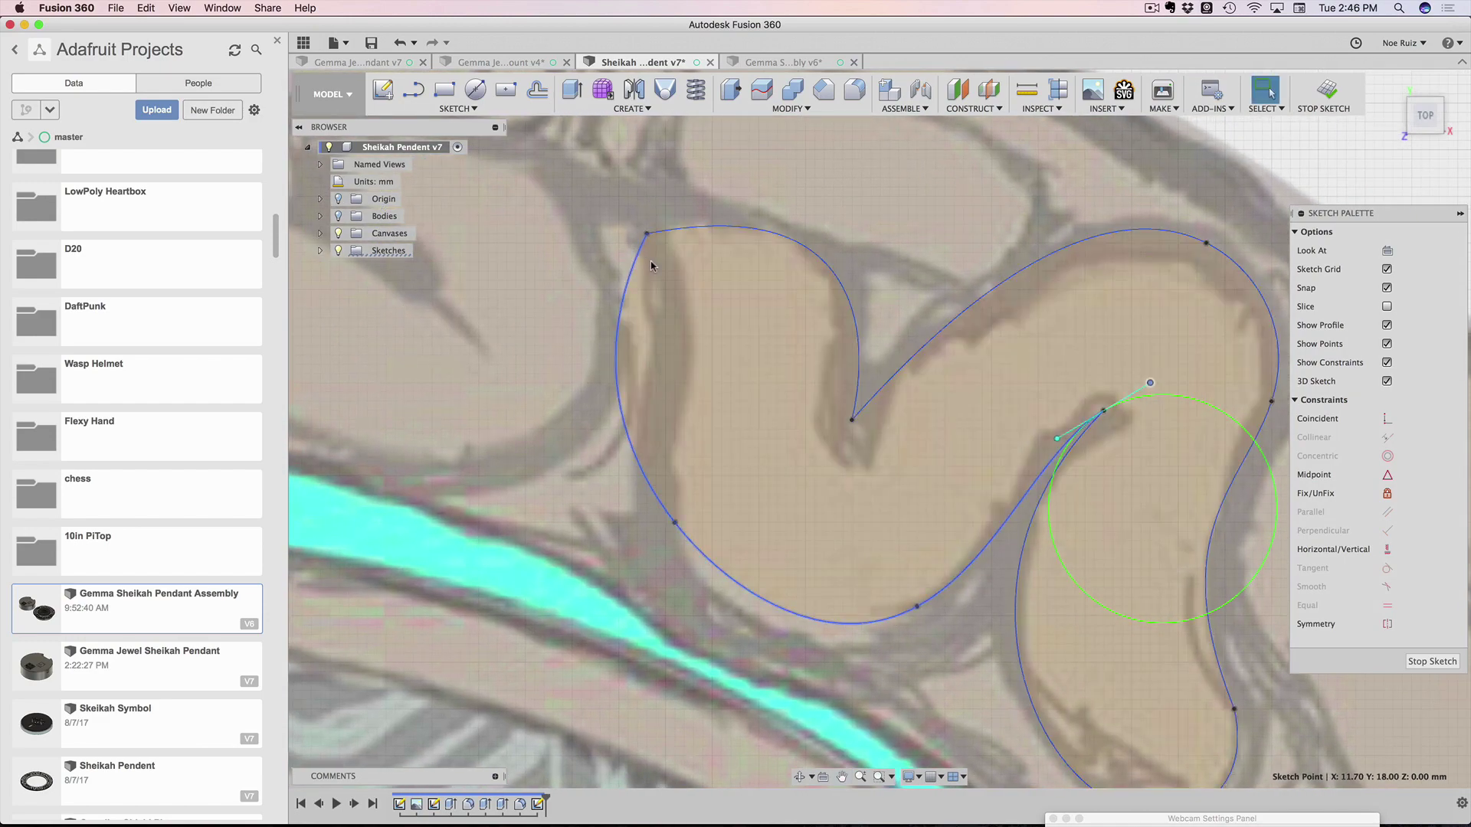
pyautogui.click(652, 238)
pyautogui.click(647, 236)
pyautogui.moveTo(611, 306)
pyautogui.mouseDown()
pyautogui.moveTo(670, 289)
pyautogui.moveTo(705, 312)
pyautogui.mouseUp()
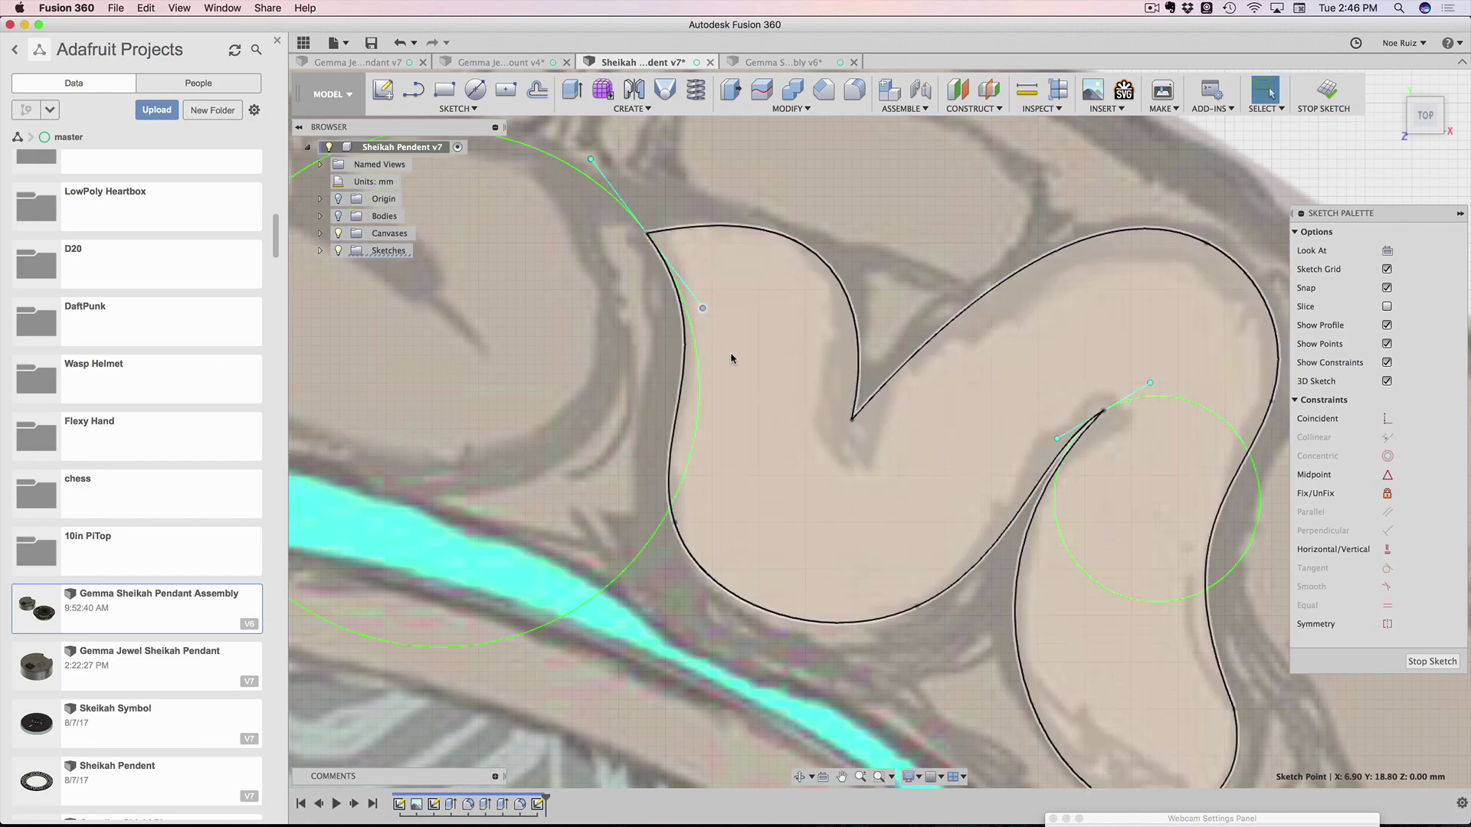
# Adjust the tangent handle of the fit point at the lobe's bottom to about X 9.90, Y 16.10
pyautogui.scroll(-3, 792, 502)
pyautogui.click(820, 508)
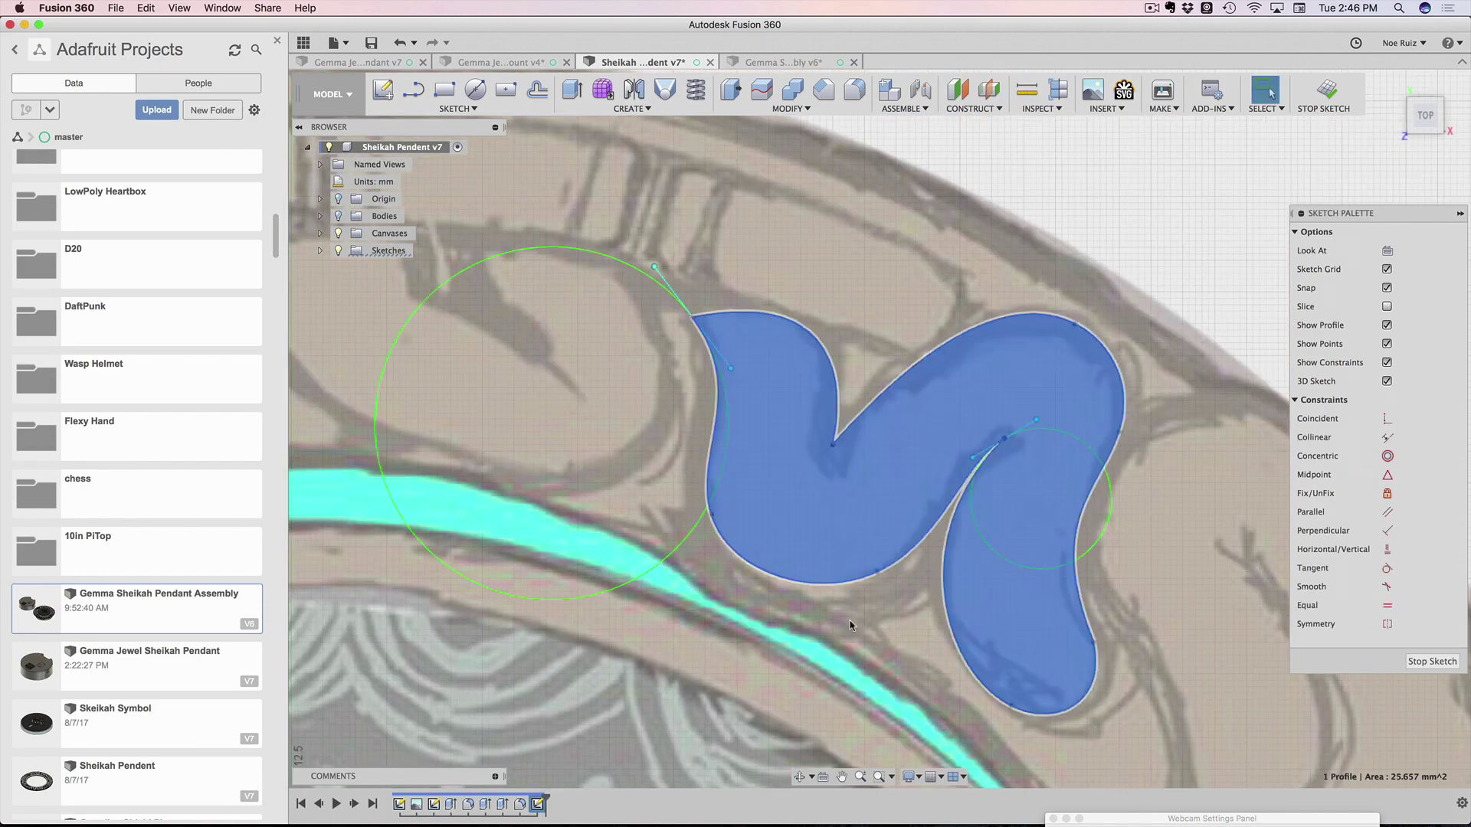
pyautogui.click(852, 623)
pyautogui.click(877, 569)
pyautogui.scroll(3, 897, 540)
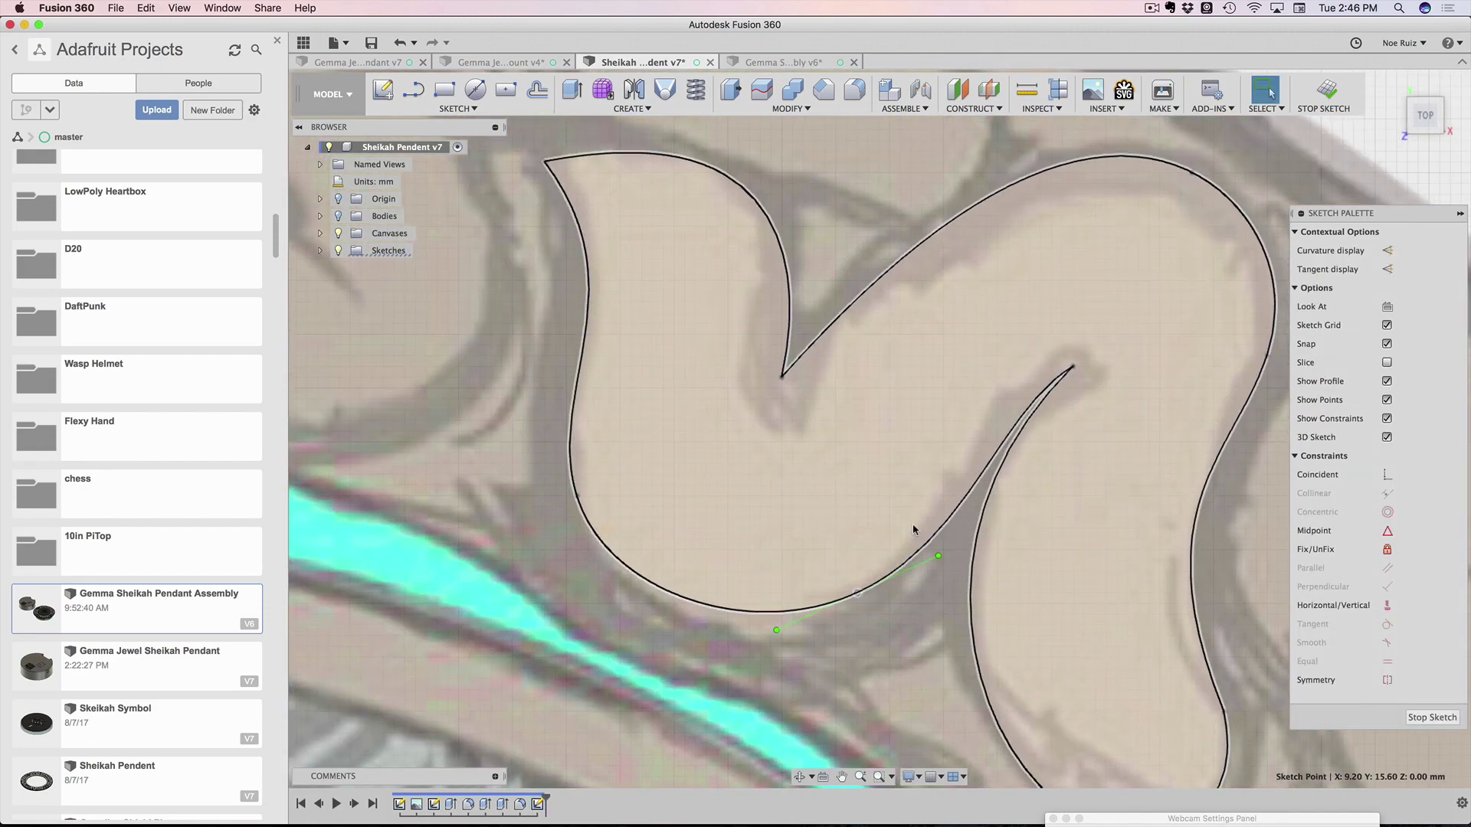
pyautogui.moveTo(939, 560); pyautogui.dragTo(935, 542)
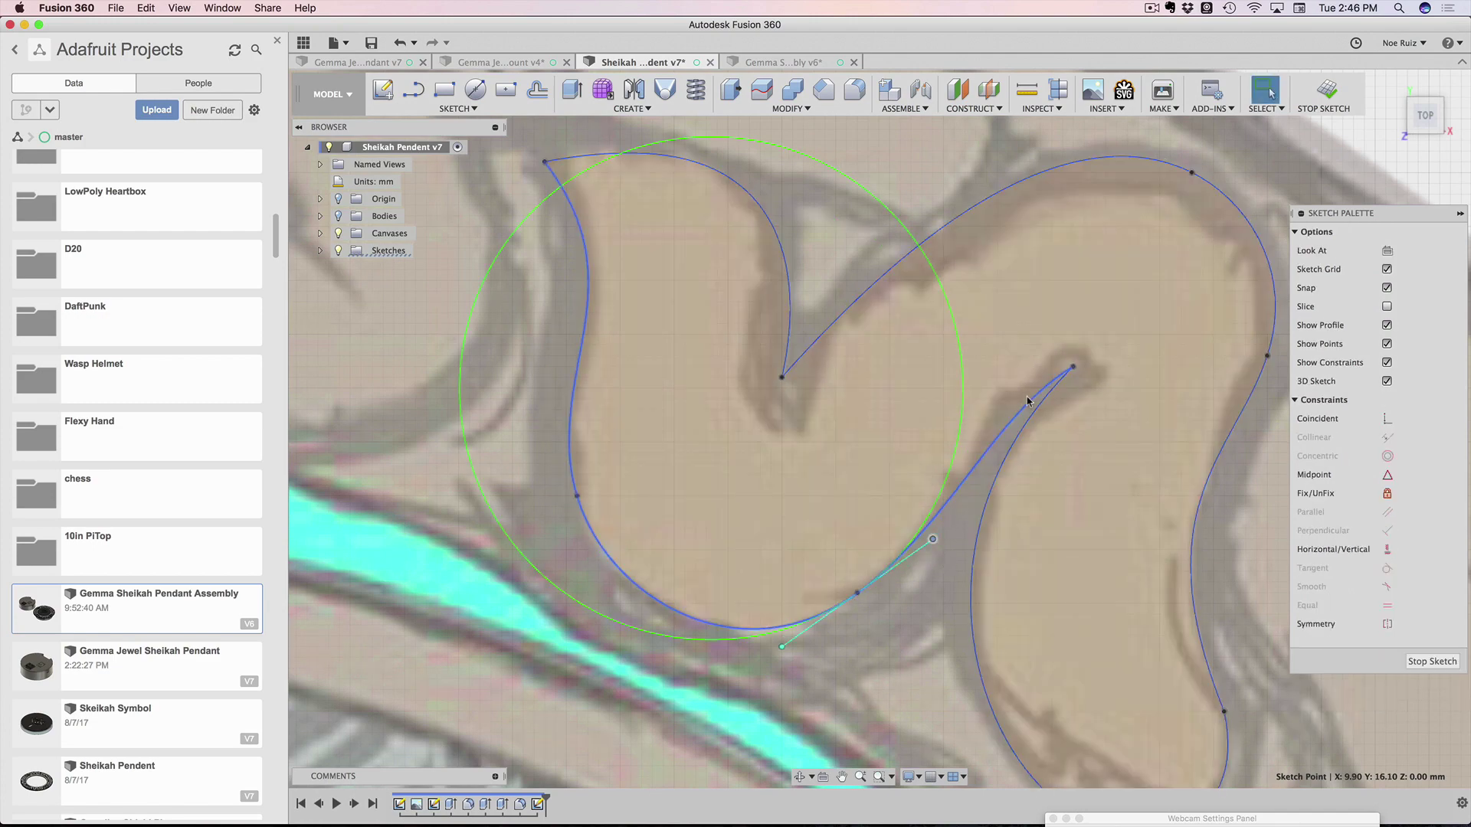
# Refine the closing spline's inner tangent handle at the hooked tip to about X 10.70, Y 17.50
pyautogui.click(1072, 368)
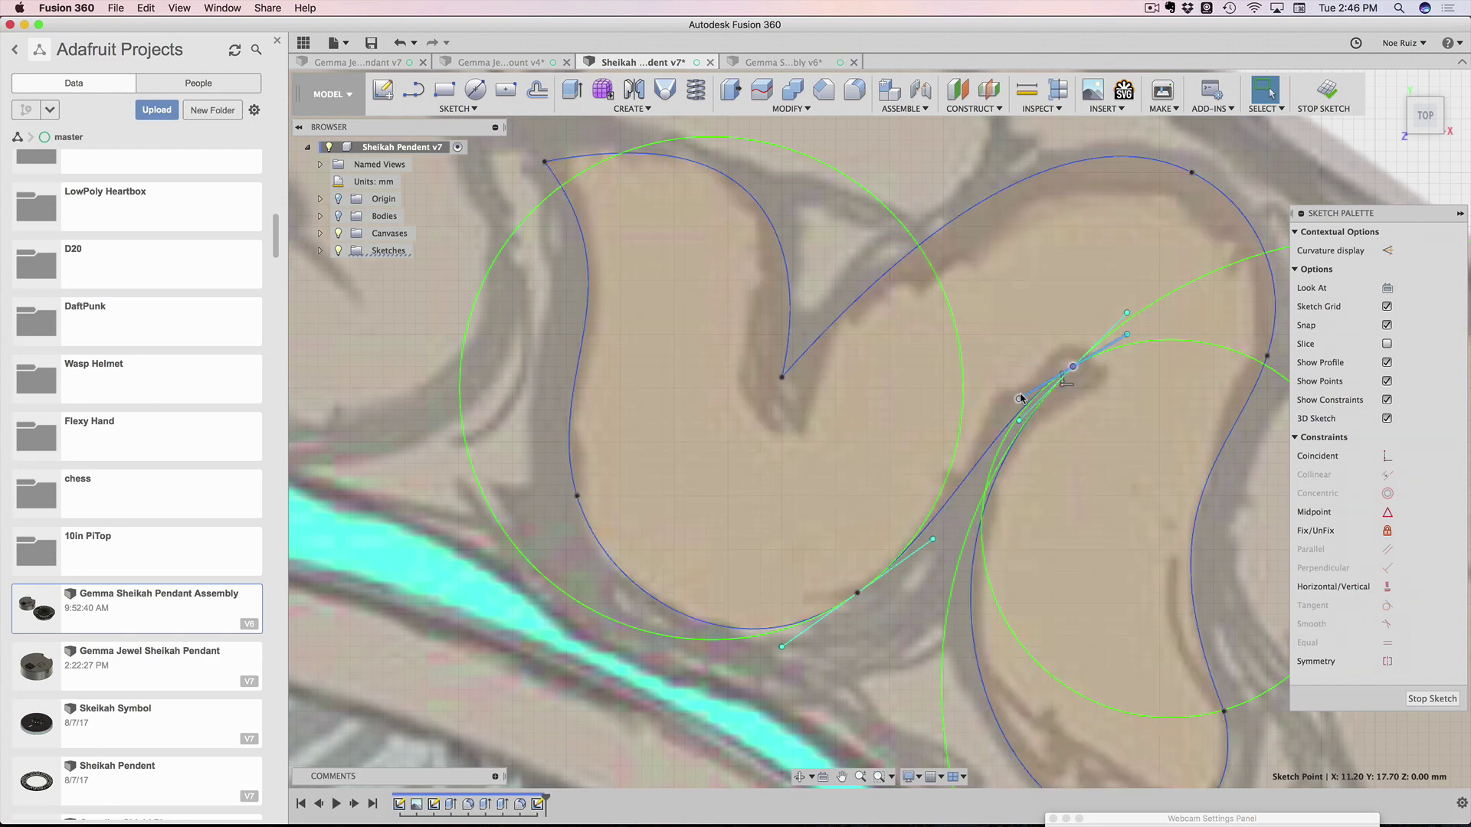
pyautogui.moveTo(1021, 397); pyautogui.dragTo(1021, 390)
pyautogui.press('Escape')
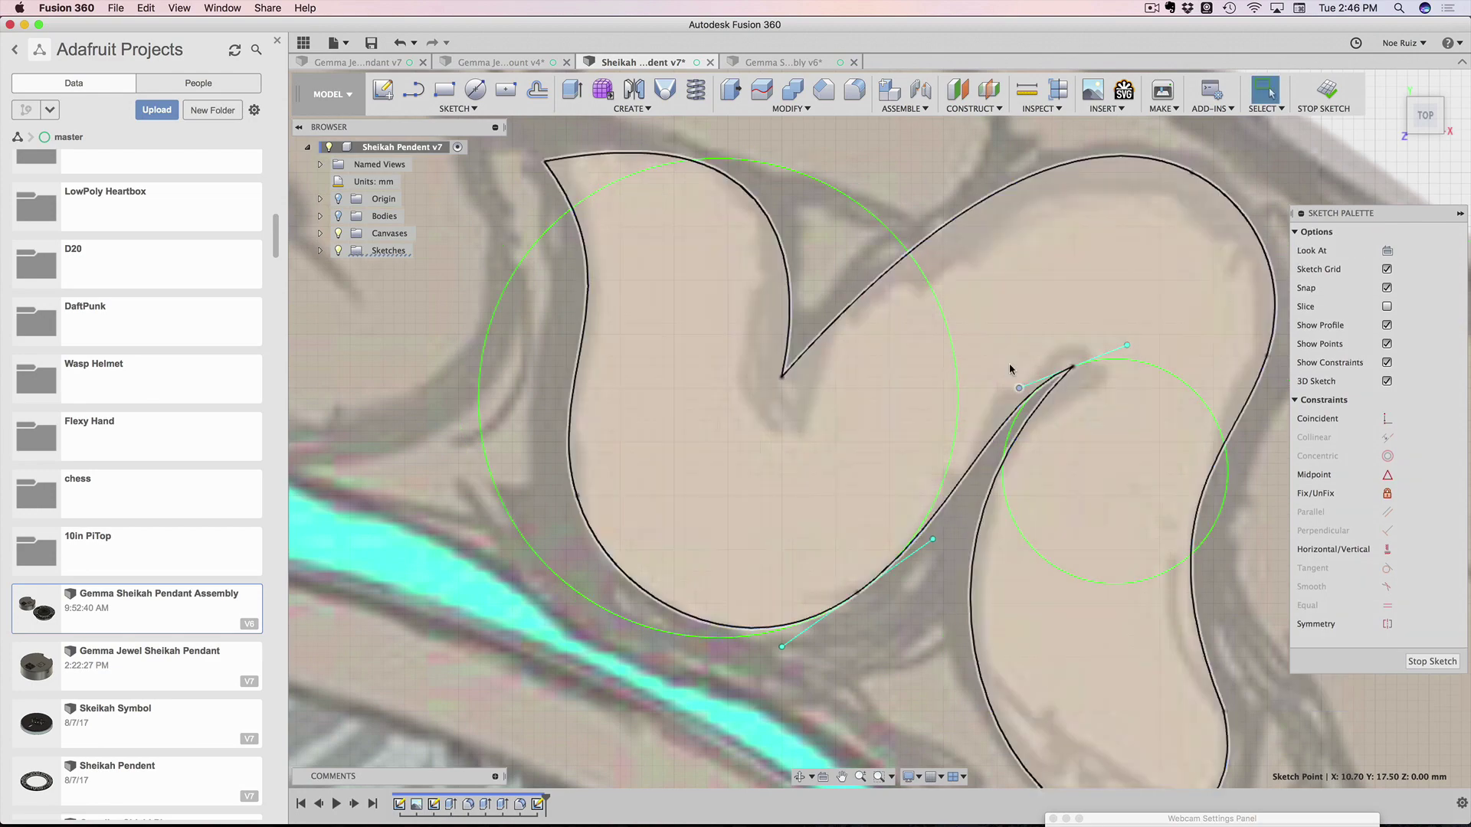
# Examine the traced outline against the surrounding engraving on the reference canvas from several distances
pyautogui.scroll(-3, 919, 567)
pyautogui.scroll(-5, 916, 567)
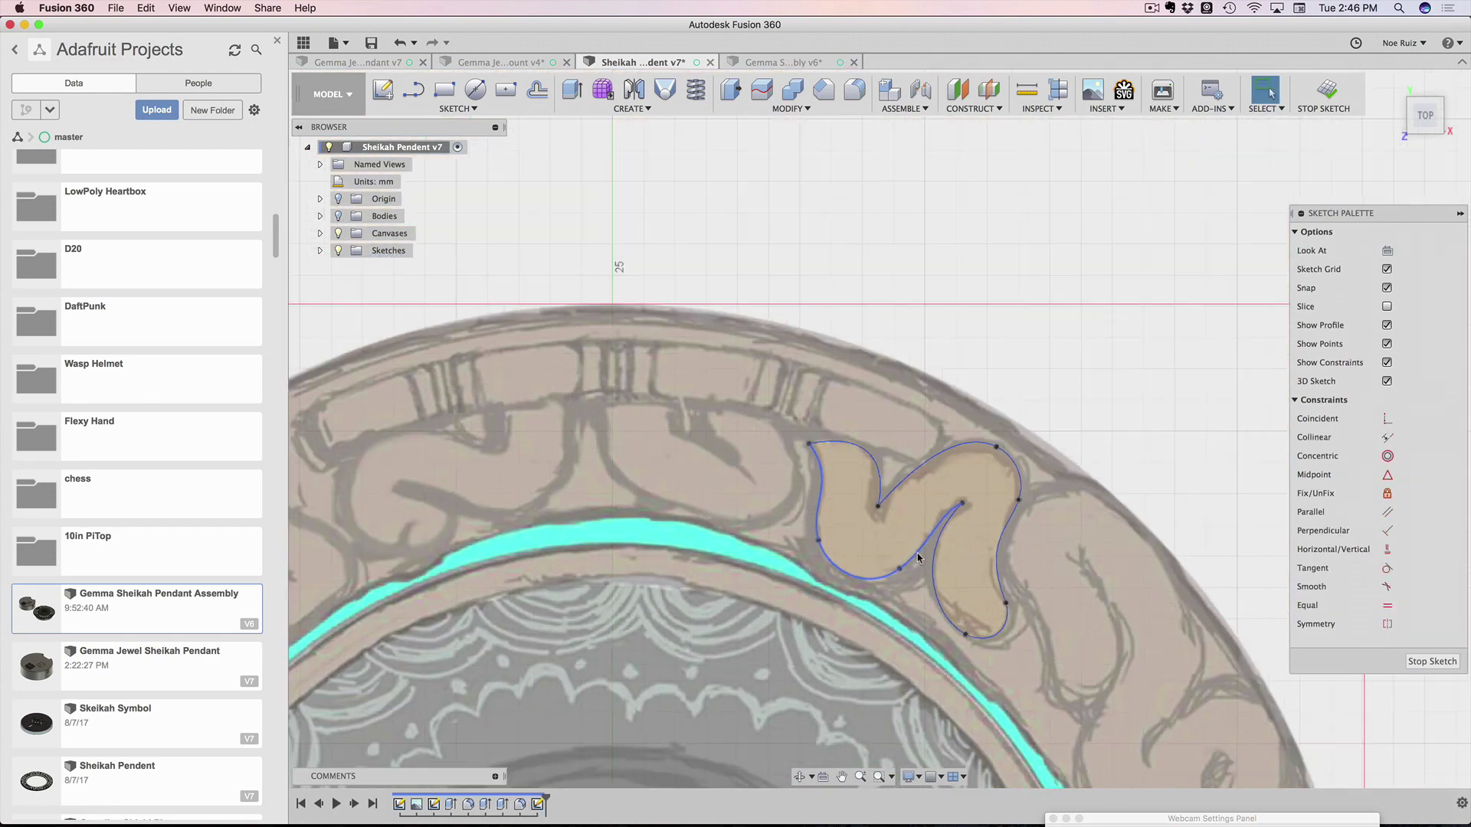
pyautogui.moveTo(1014, 385); pyautogui.dragTo(921, 315, button='middle')
pyautogui.scroll(4, 903, 396)
pyautogui.scroll(-3, 904, 397)
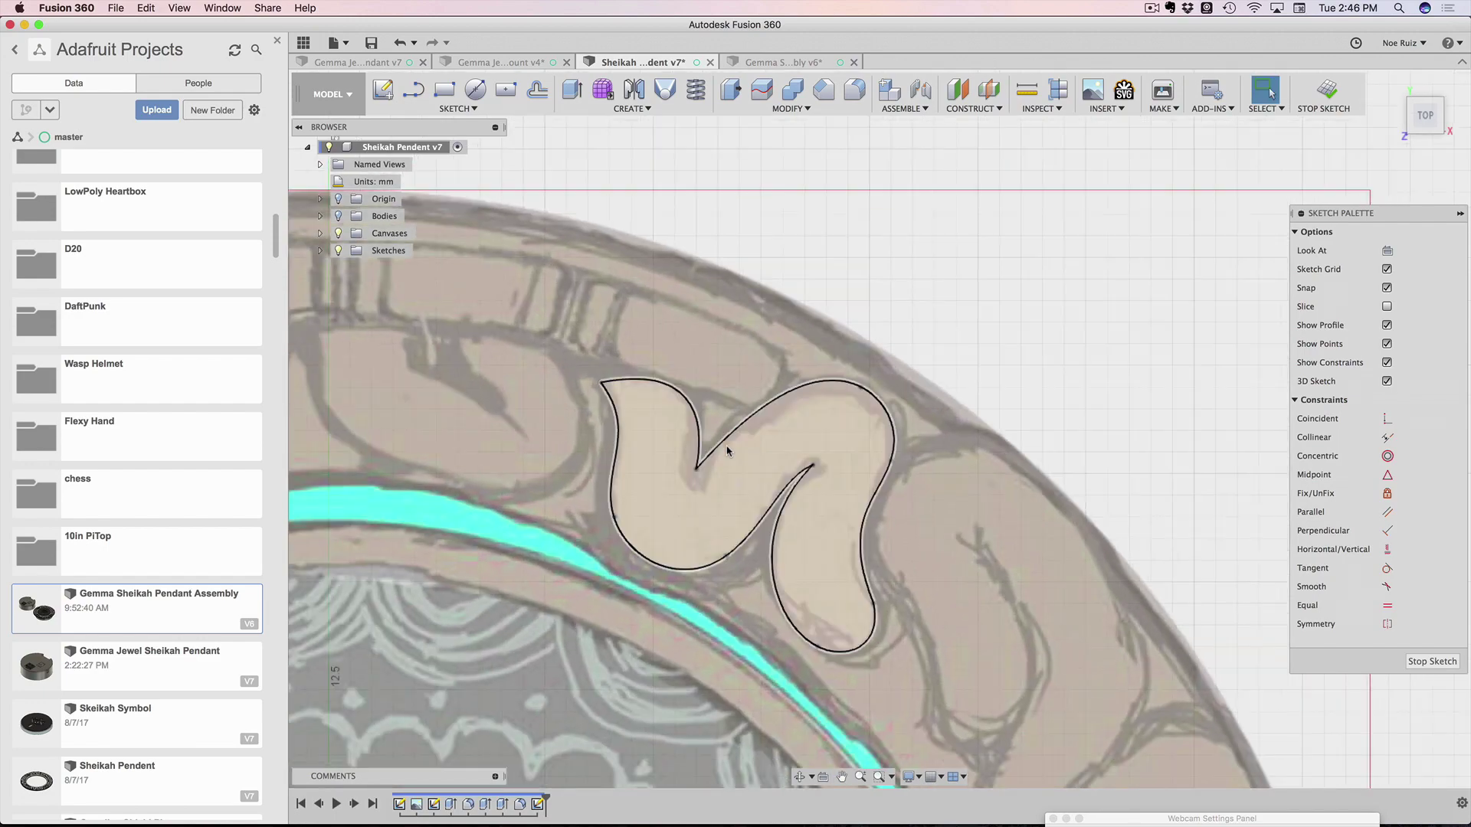
pyautogui.scroll(4, 665, 412)
pyautogui.scroll(-3, 858, 397)
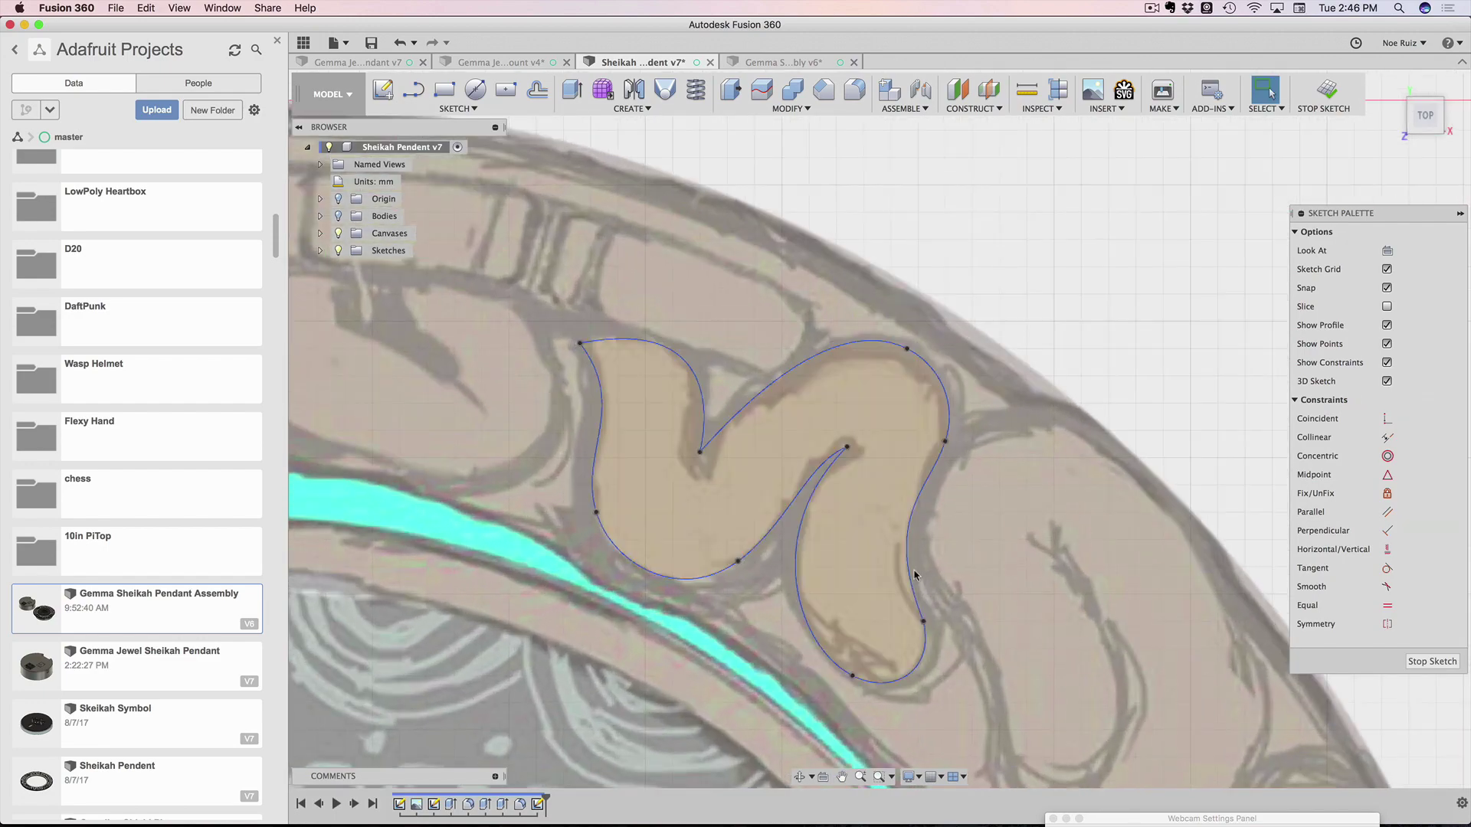
pyautogui.scroll(3, 865, 536)
pyautogui.scroll(-2, 846, 584)
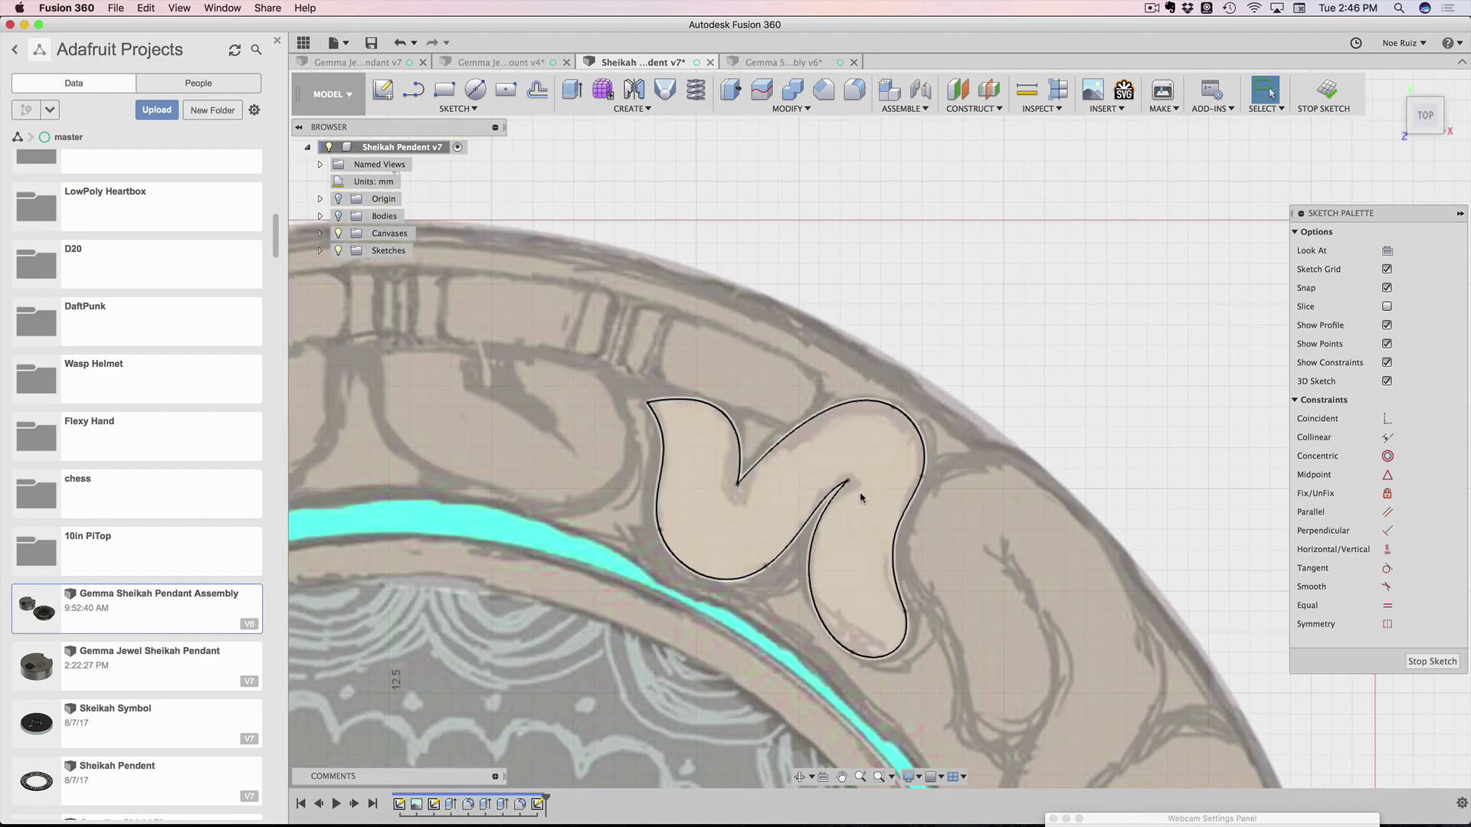
pyautogui.scroll(-3, 873, 456)
pyautogui.scroll(4, 807, 511)
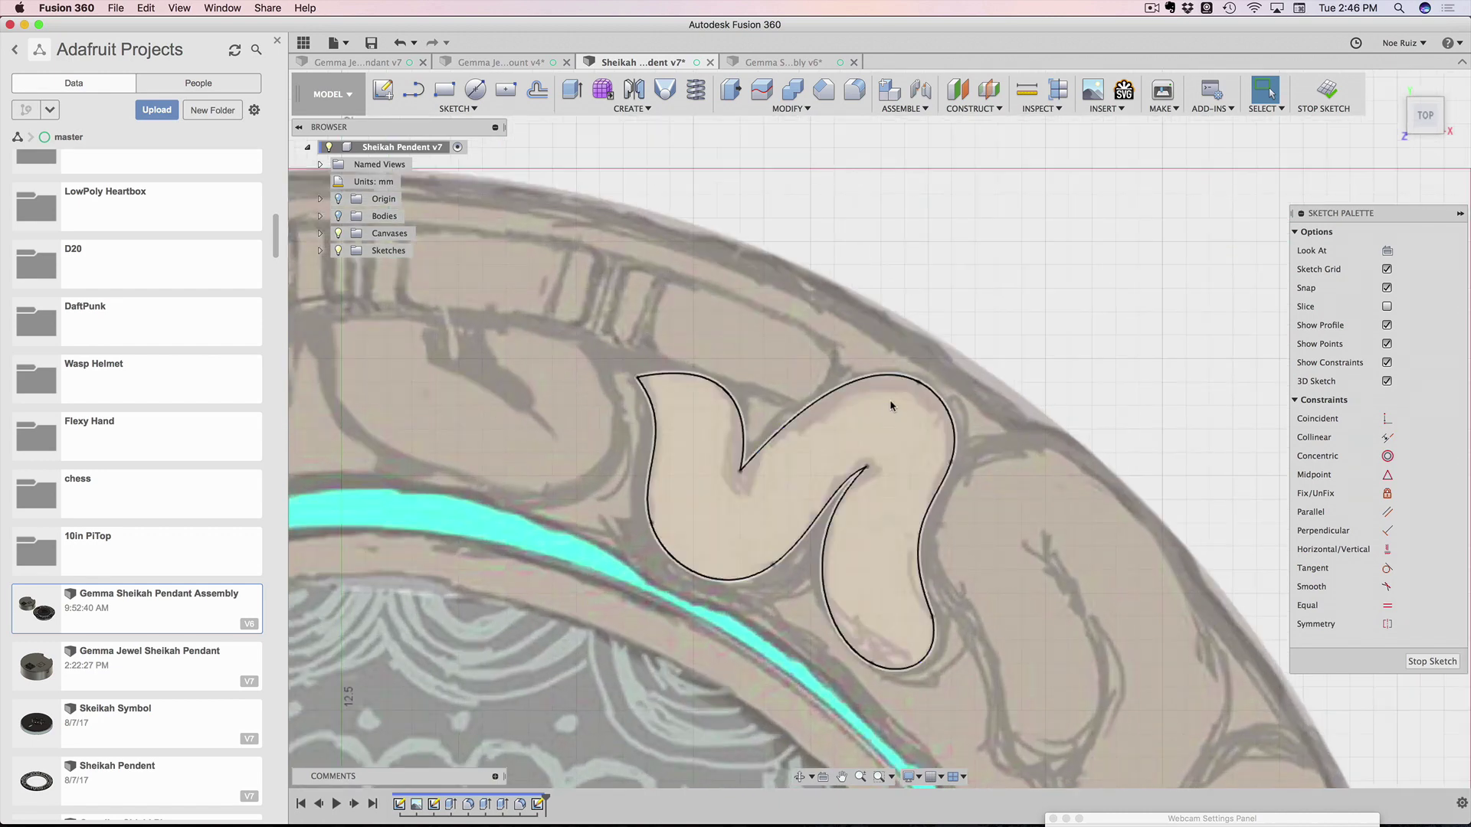
# Select the traced outline to check that it forms one closed profile, and finish the sketch
pyautogui.click(923, 386)
pyautogui.scroll(-2, 925, 383)
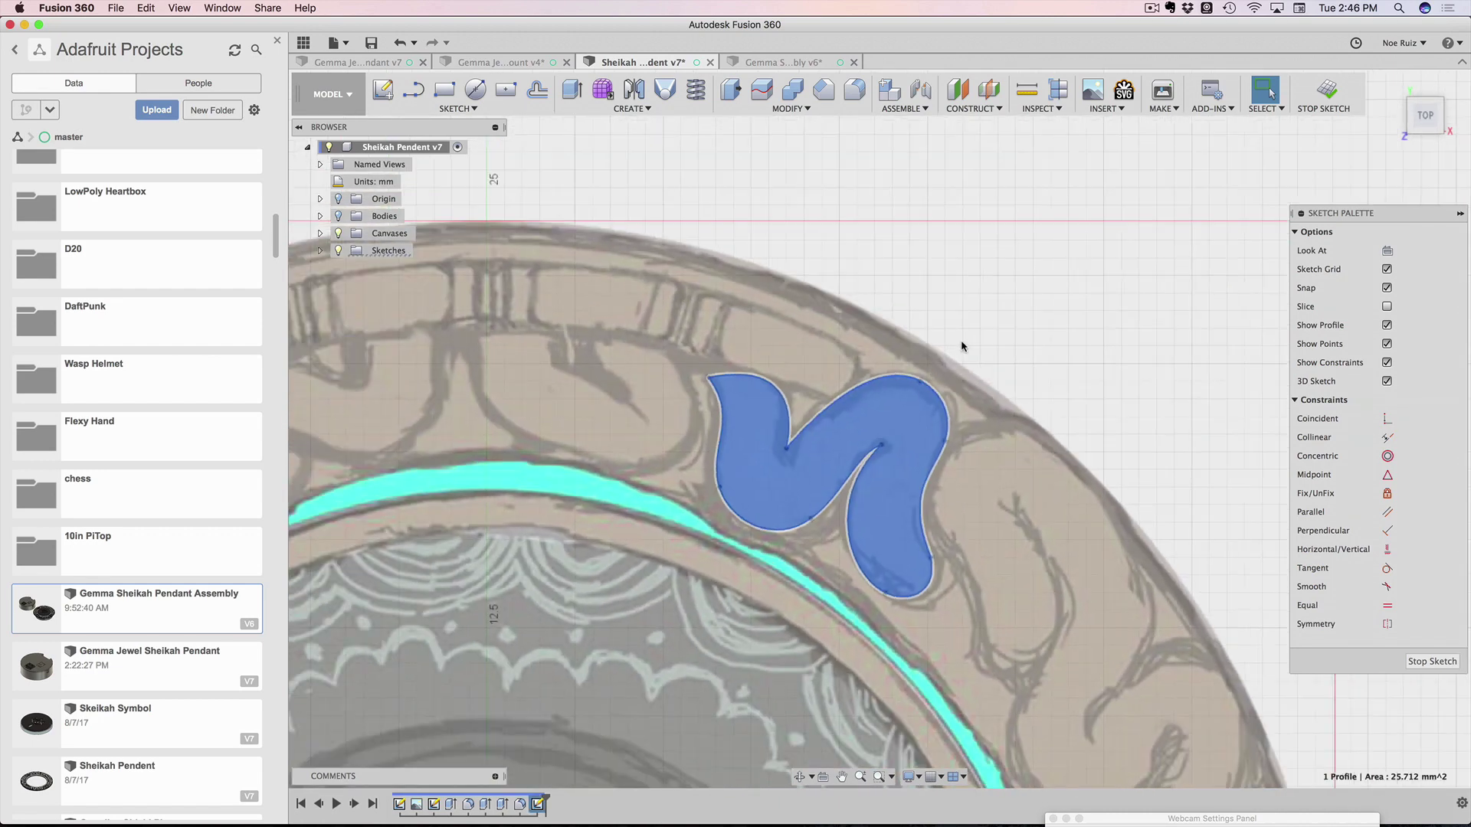
pyautogui.click(1326, 92)
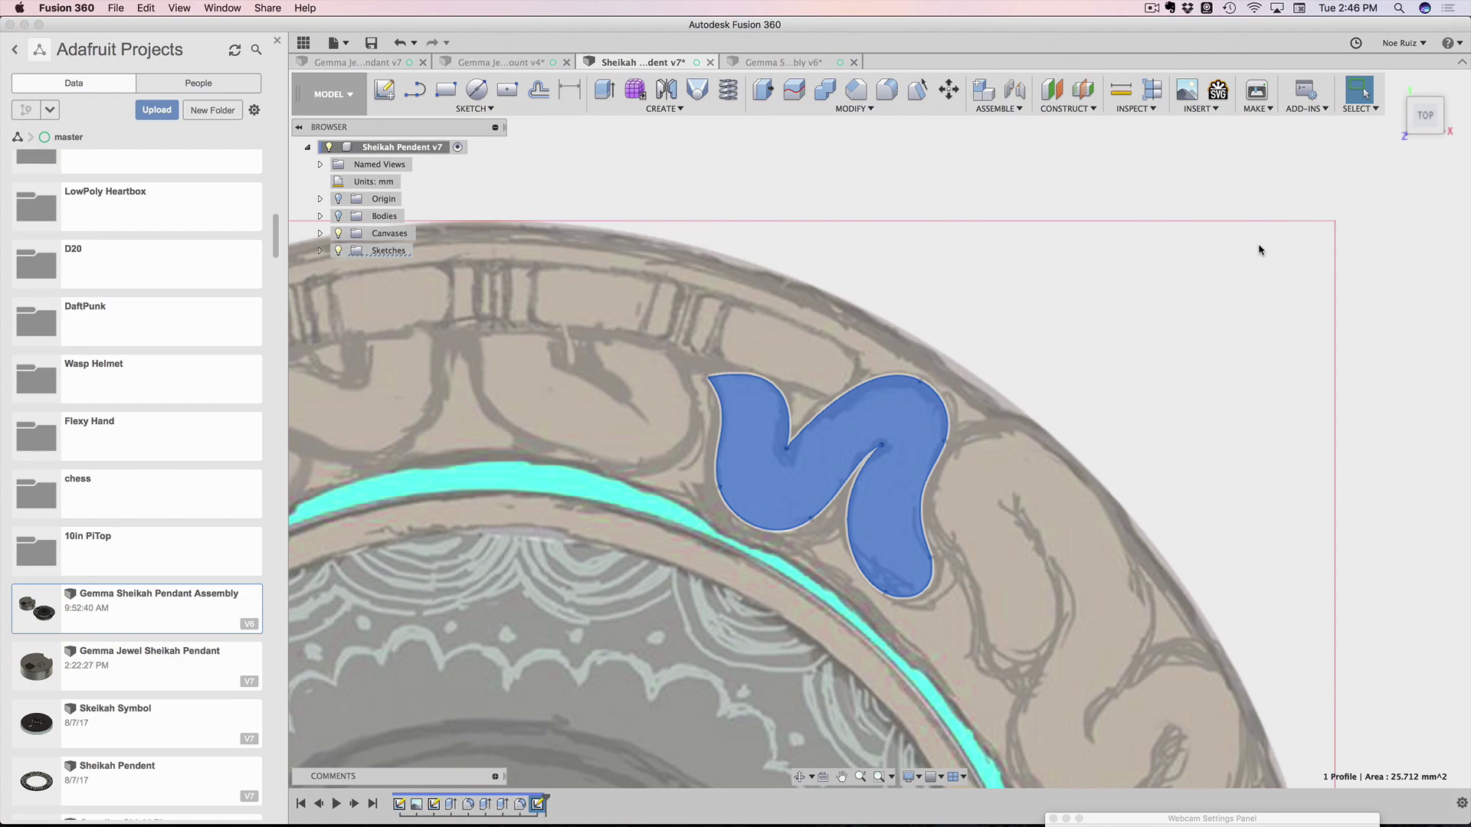
pyautogui.click(1136, 340)
pyautogui.moveTo(1274, 493)
pyautogui.keyDown('shift'); pyautogui.mouseDown(button='middle')
pyautogui.moveTo(1222, 427)
pyautogui.moveTo(1085, 436)
pyautogui.moveTo(1142, 425)
pyautogui.mouseUp(button='middle'); pyautogui.keyUp('shift')
pyautogui.scroll(3, 950, 436)
pyautogui.scroll(3, 945, 433)
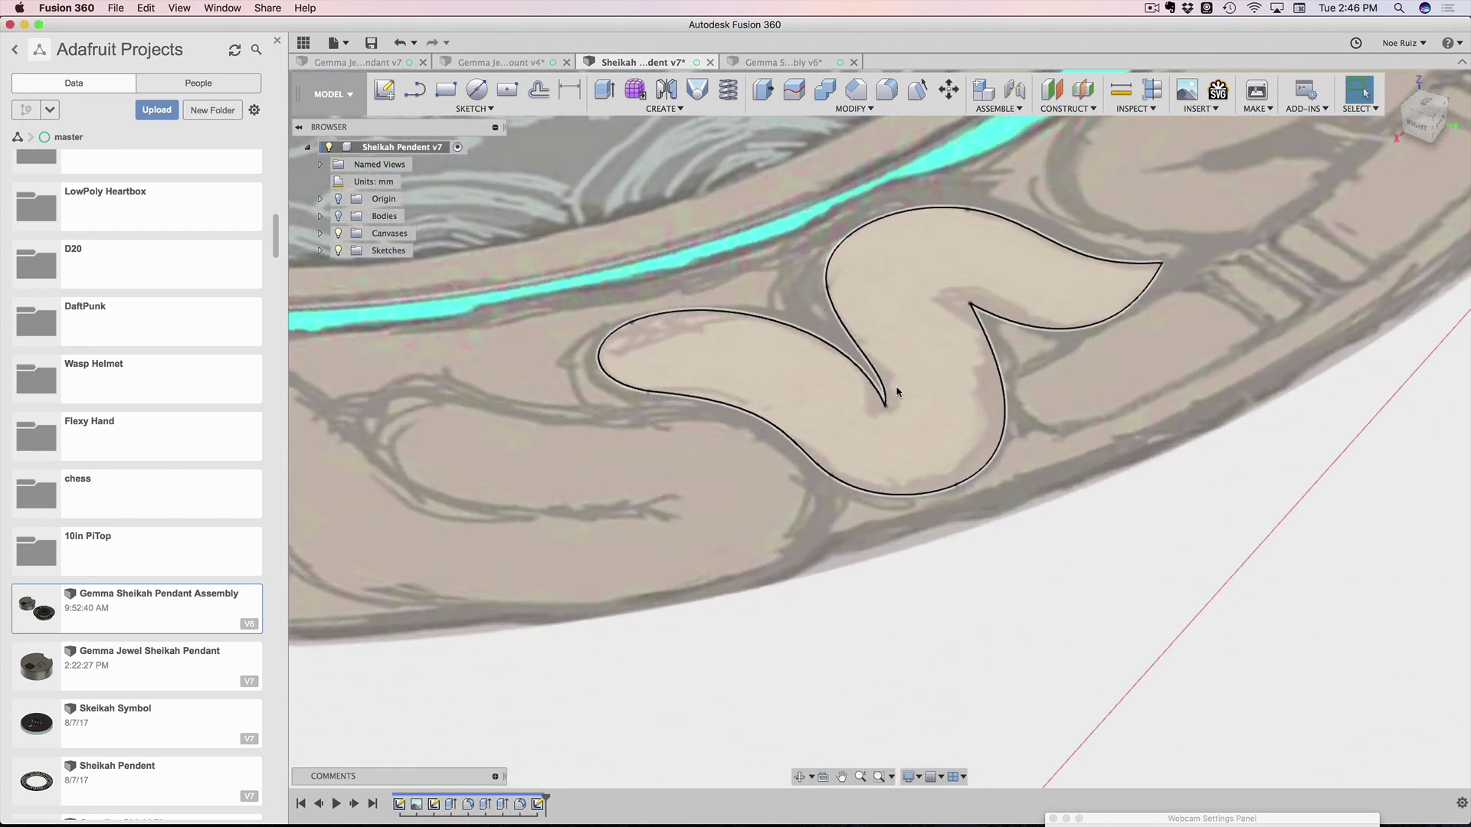
pyautogui.keyDown('shift'); pyautogui.moveTo(897, 393); pyautogui.dragTo(962, 440, button='middle'); pyautogui.keyUp('shift')
pyautogui.click(962, 429)
pyautogui.scroll(-2, 960, 431)
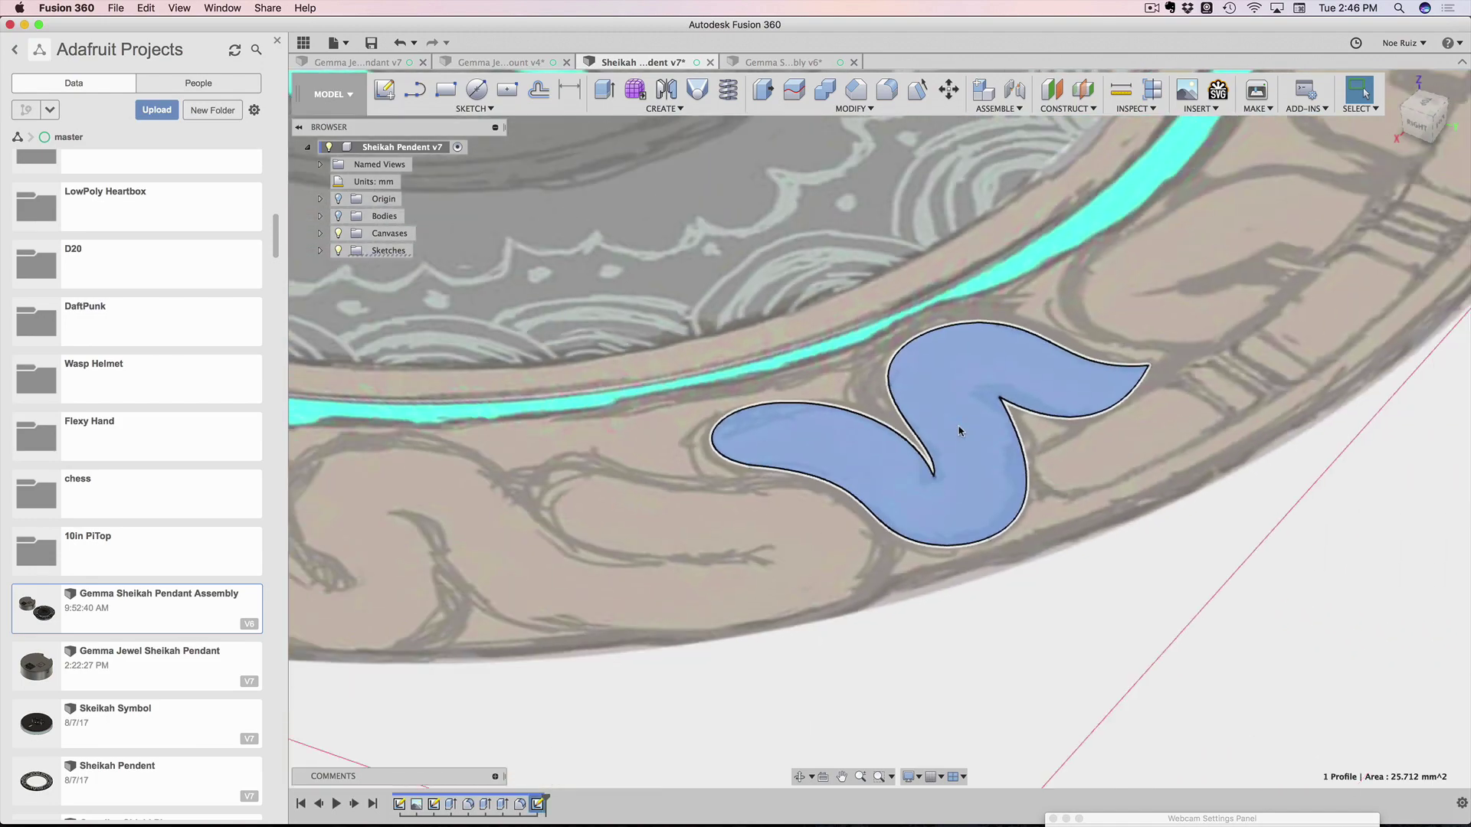
pyautogui.press('e')
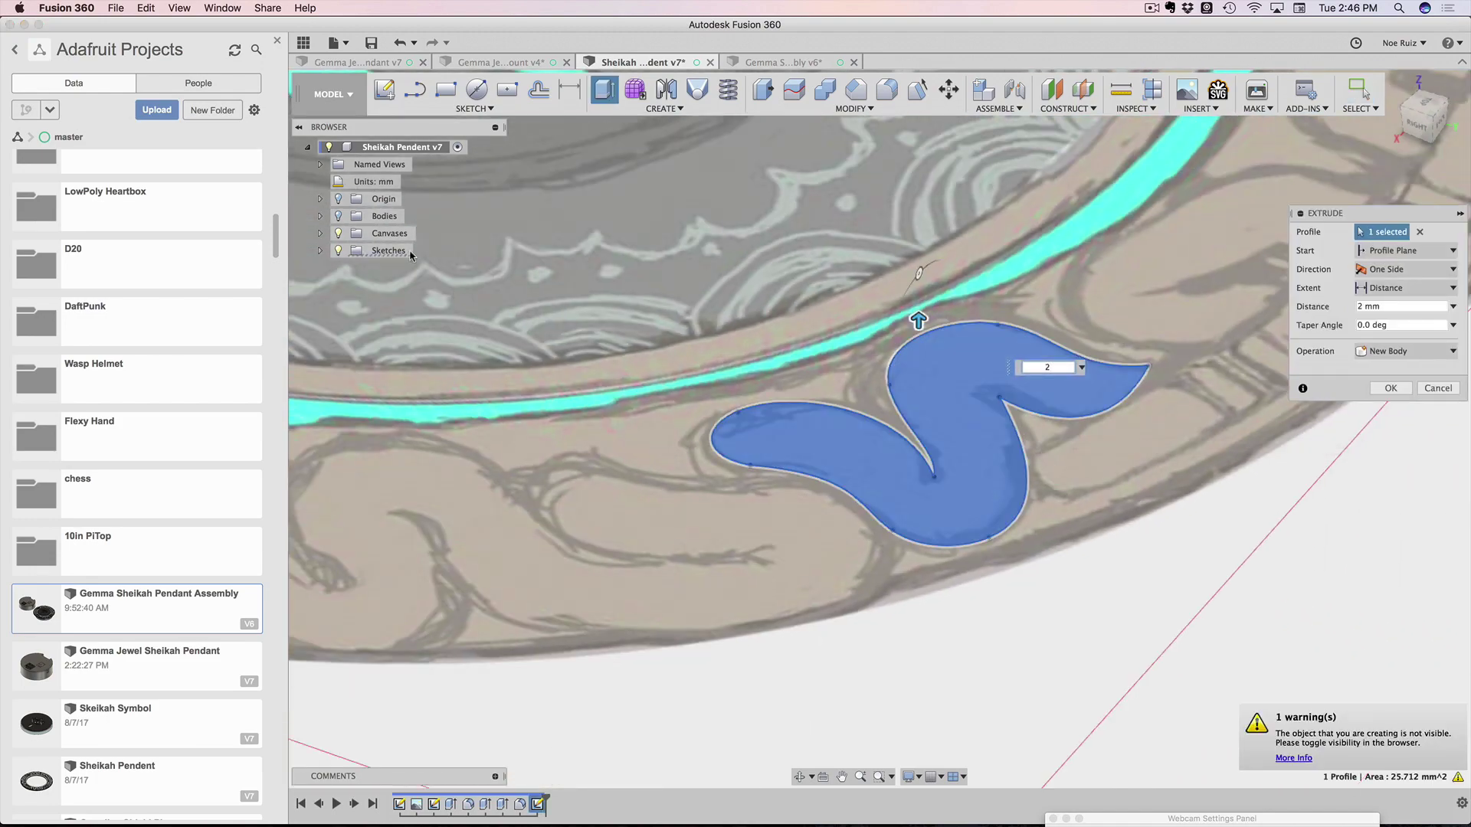
pyautogui.click(336, 217)
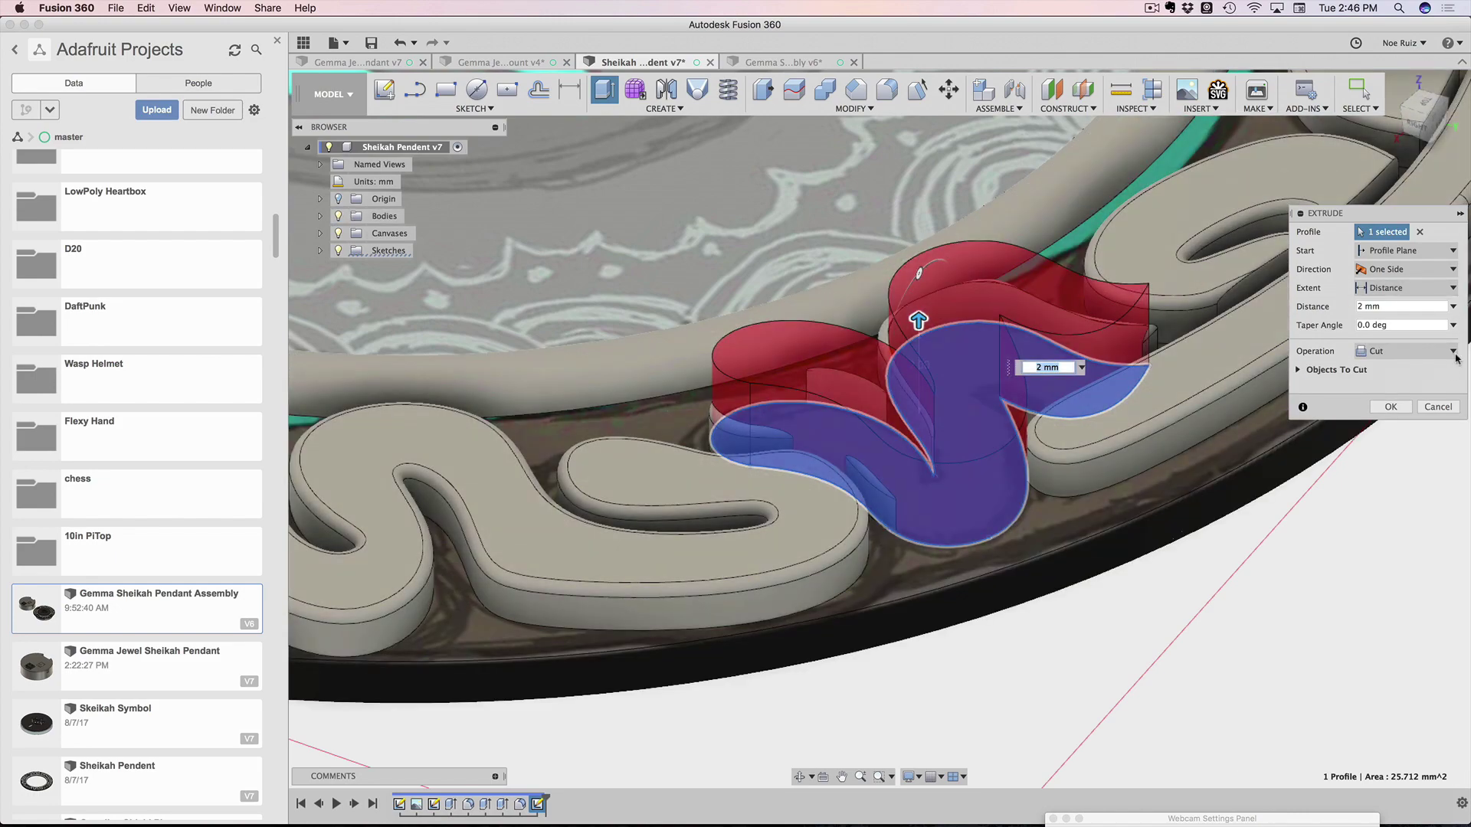
pyautogui.click(1437, 408)
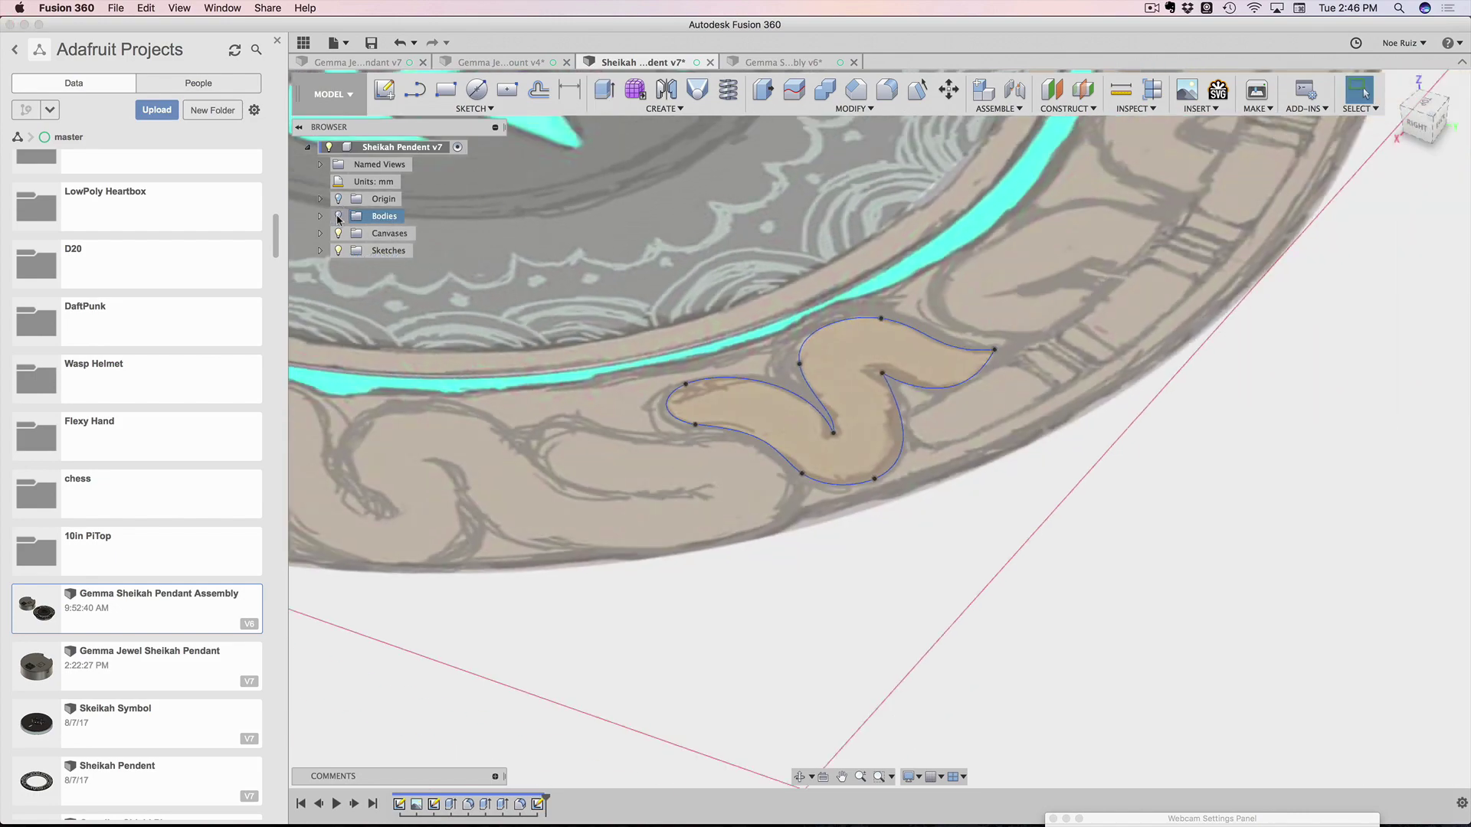
# Show the Bodies folder and hide all the bodies listed in it individually, from Body15 through Body20
pyautogui.click(320, 216)
pyautogui.click(399, 233)
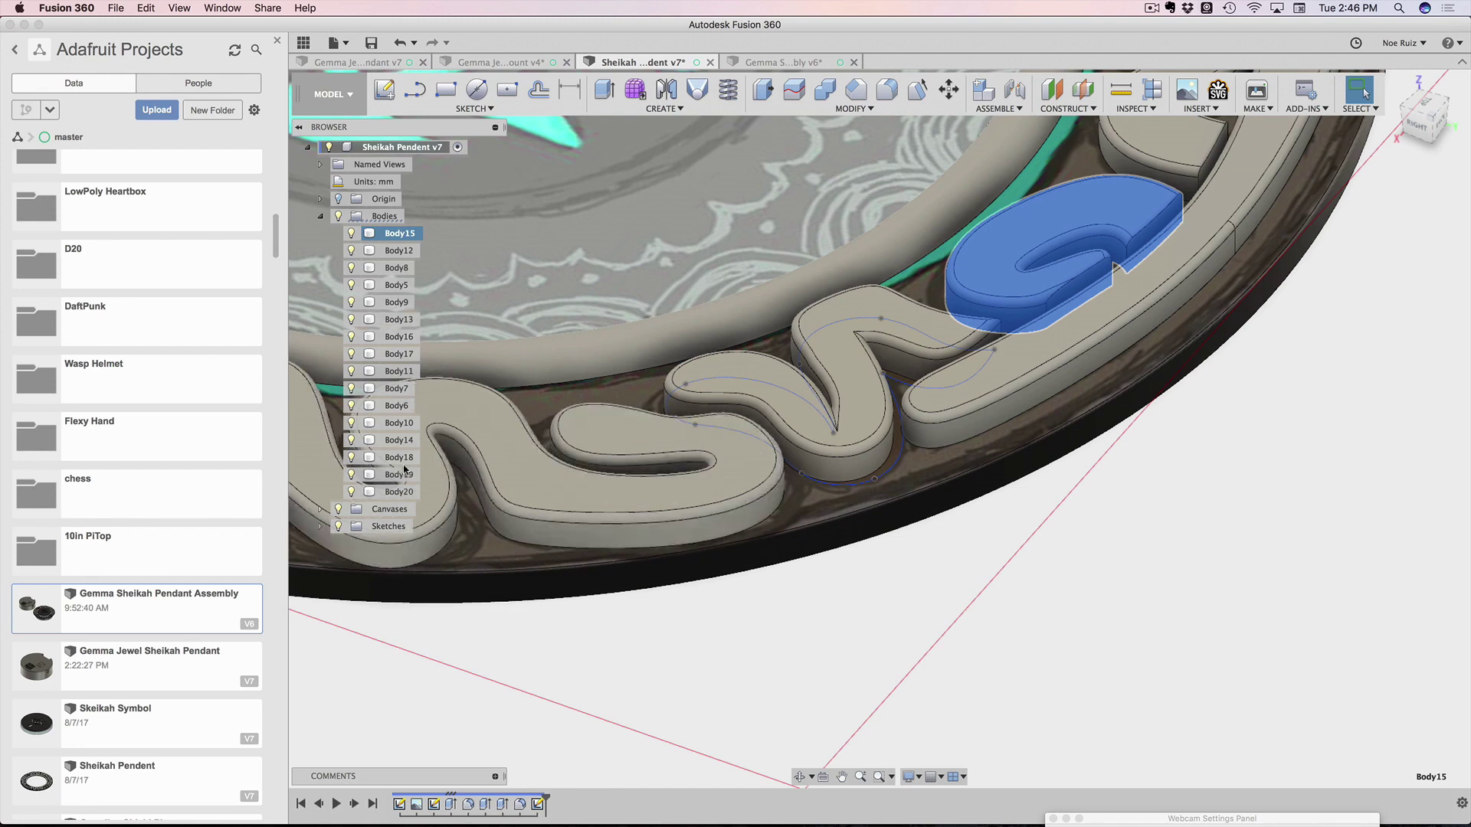
pyautogui.keyDown('shift'); pyautogui.click(406, 494); pyautogui.keyUp('shift')
pyautogui.press('v')
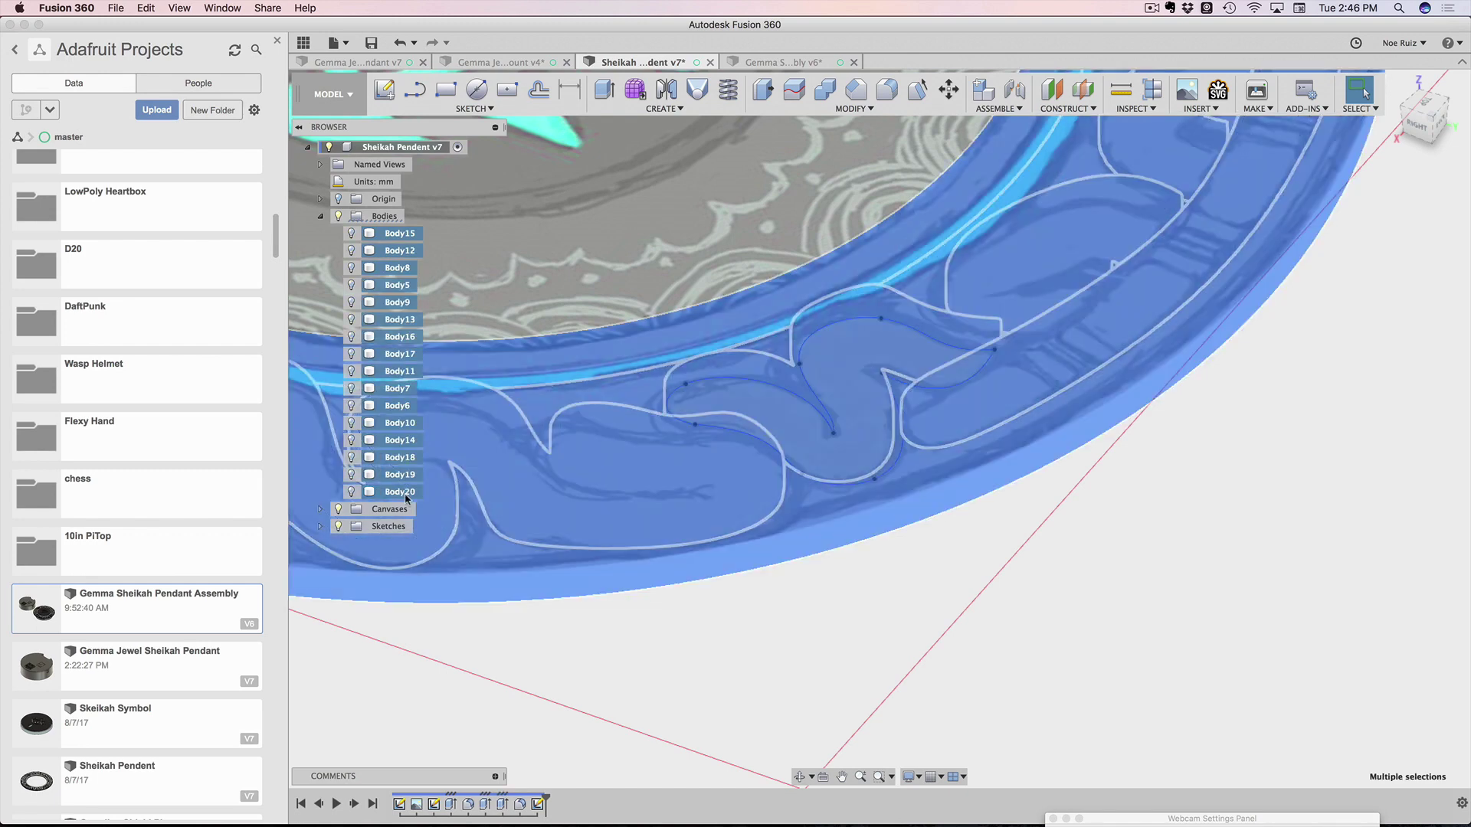
# Extrude the traced curl profile 2 mm on one side as a new body
pyautogui.click(875, 480)
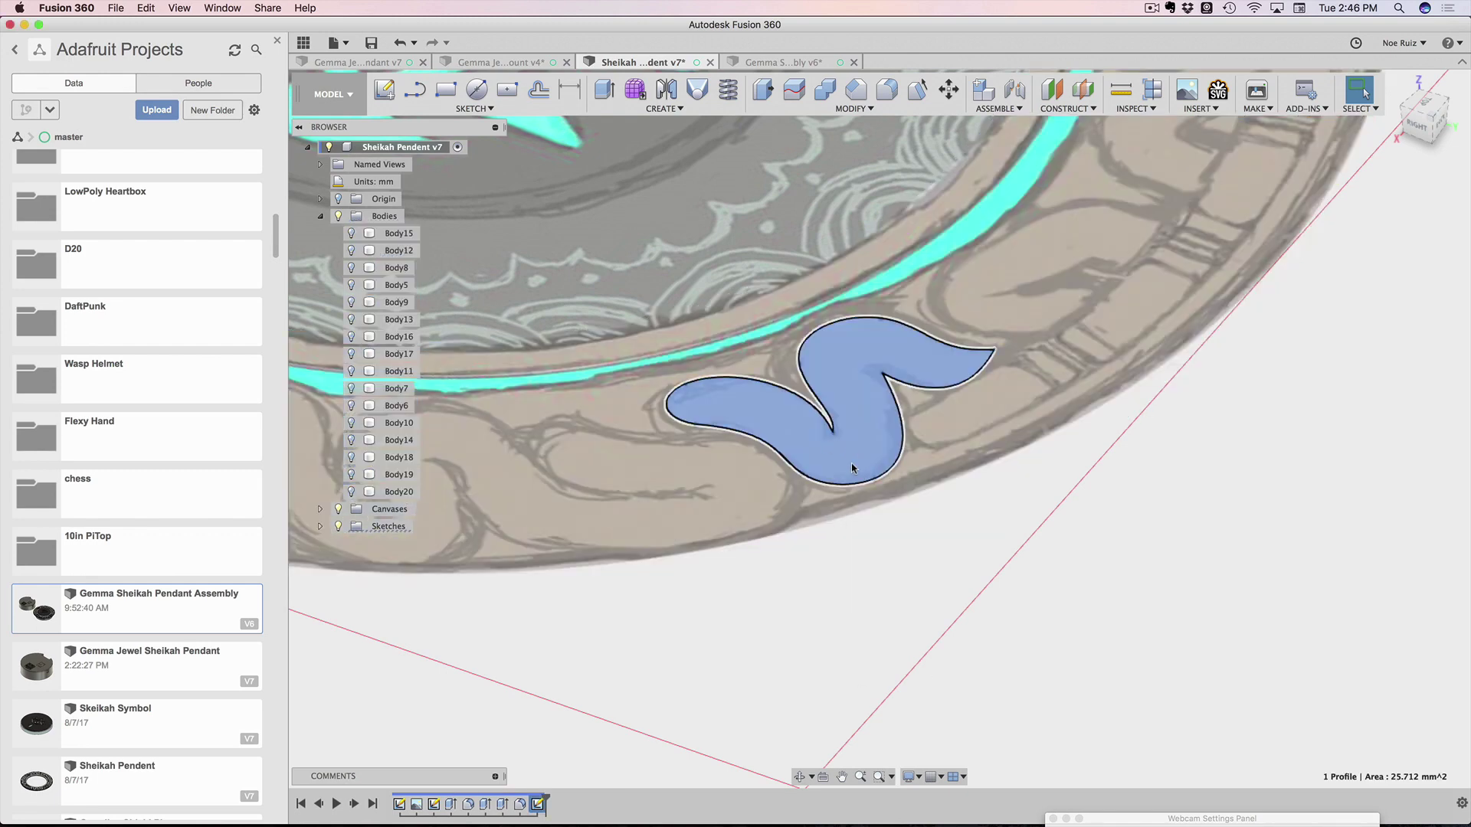
pyautogui.write('e')
pyautogui.write('2')
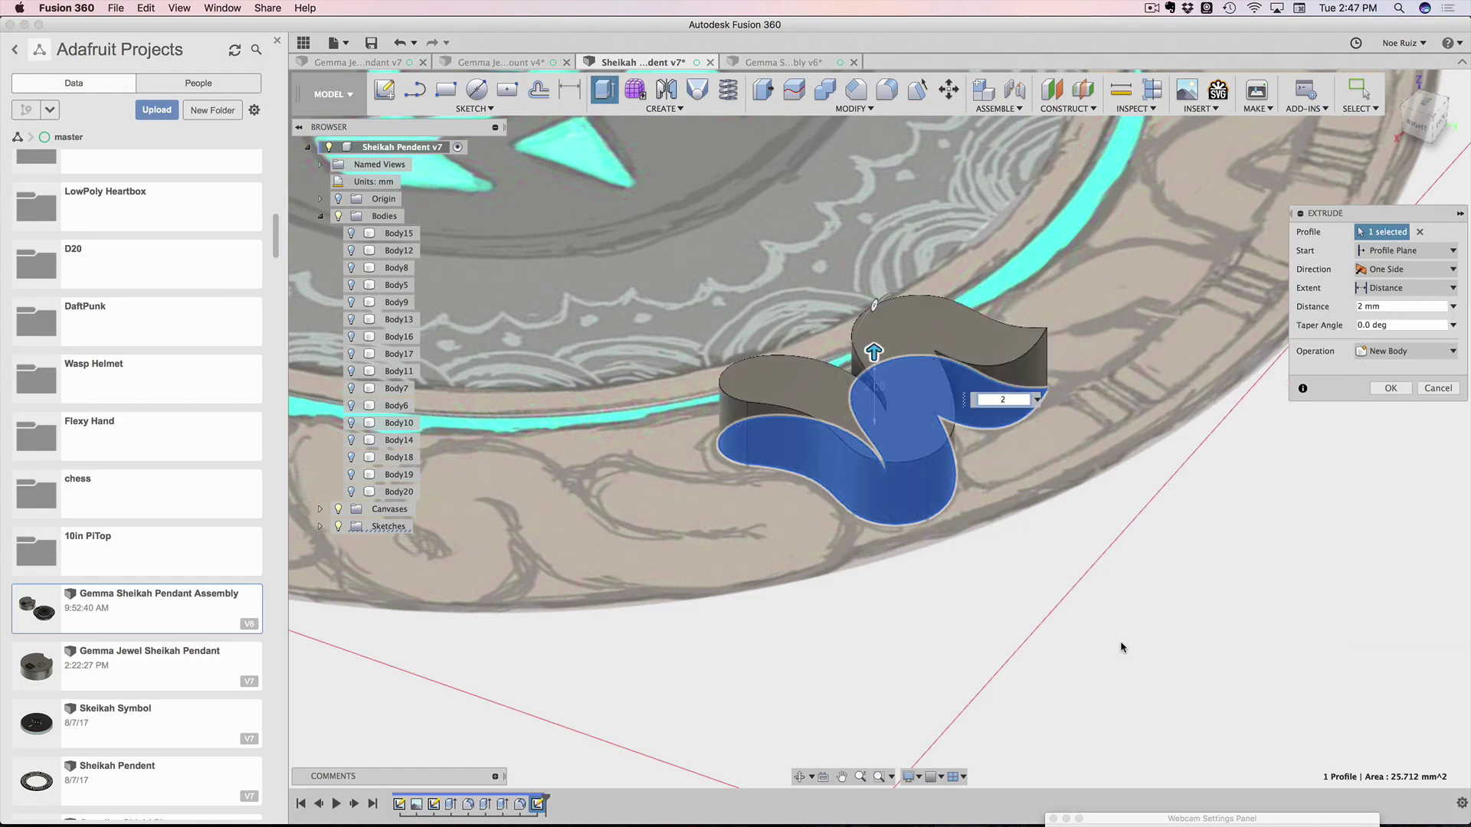
pyautogui.press('Return')
pyautogui.keyDown('shift'); pyautogui.moveTo(1114, 623); pyautogui.dragTo(843, 448, button='middle'); pyautogui.keyUp('shift')
pyautogui.scroll(5, 835, 429)
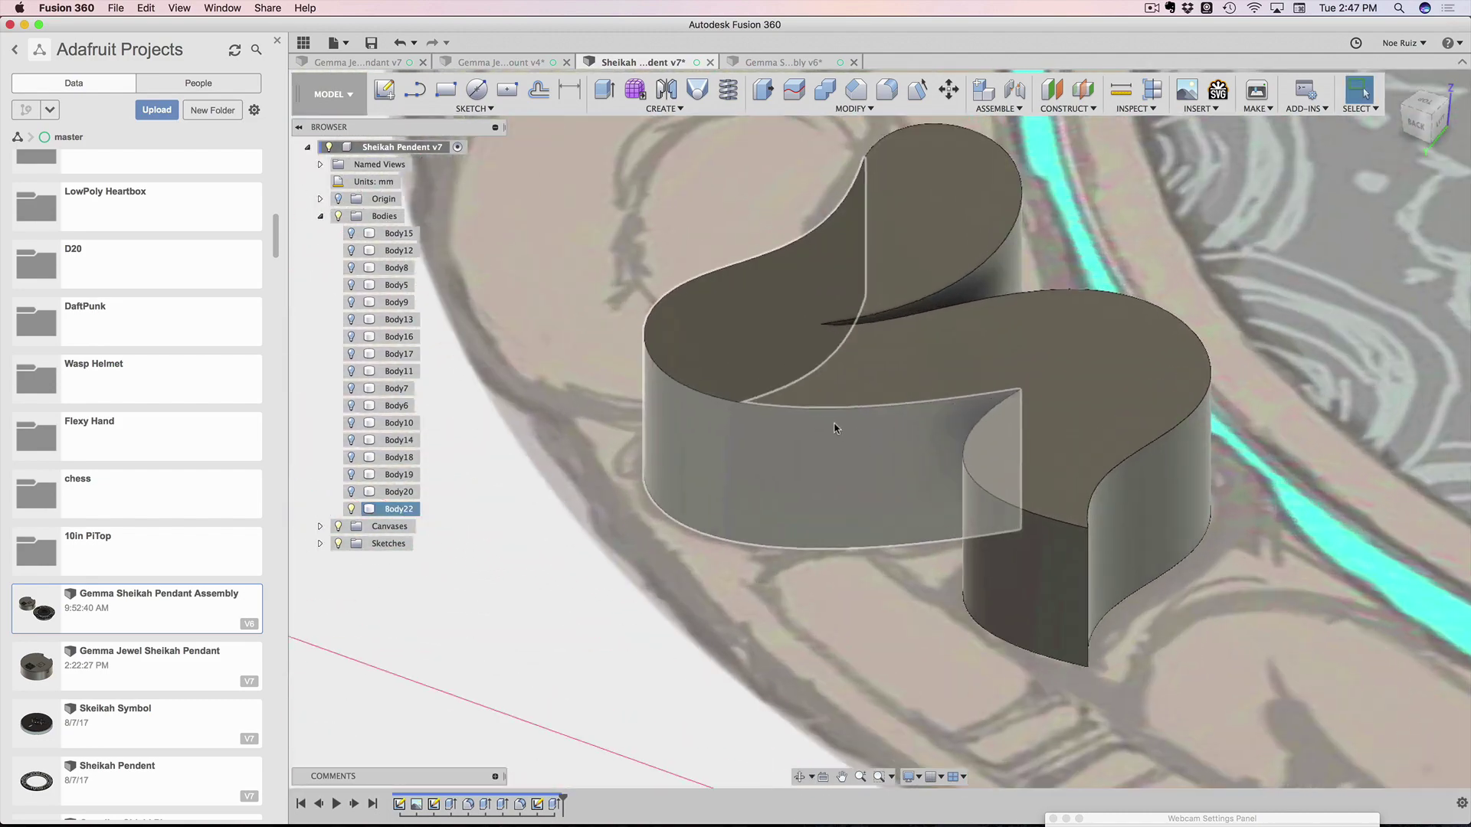
# Examine the extruded curl body's side faces one by one, including the curved walls on either side of the notches
pyautogui.click(815, 371)
pyautogui.click(807, 432)
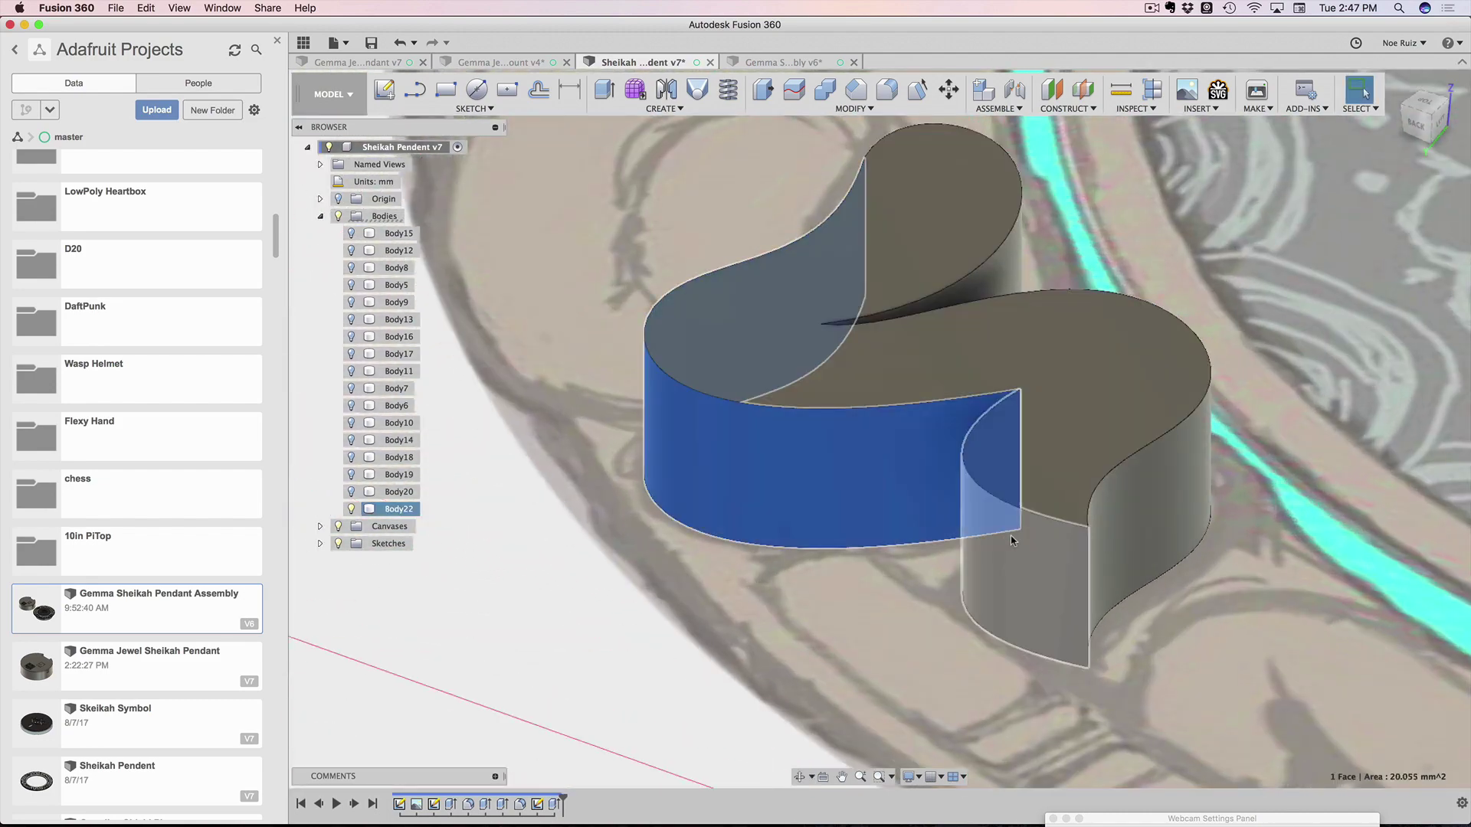
pyautogui.click(1012, 542)
pyautogui.click(1123, 507)
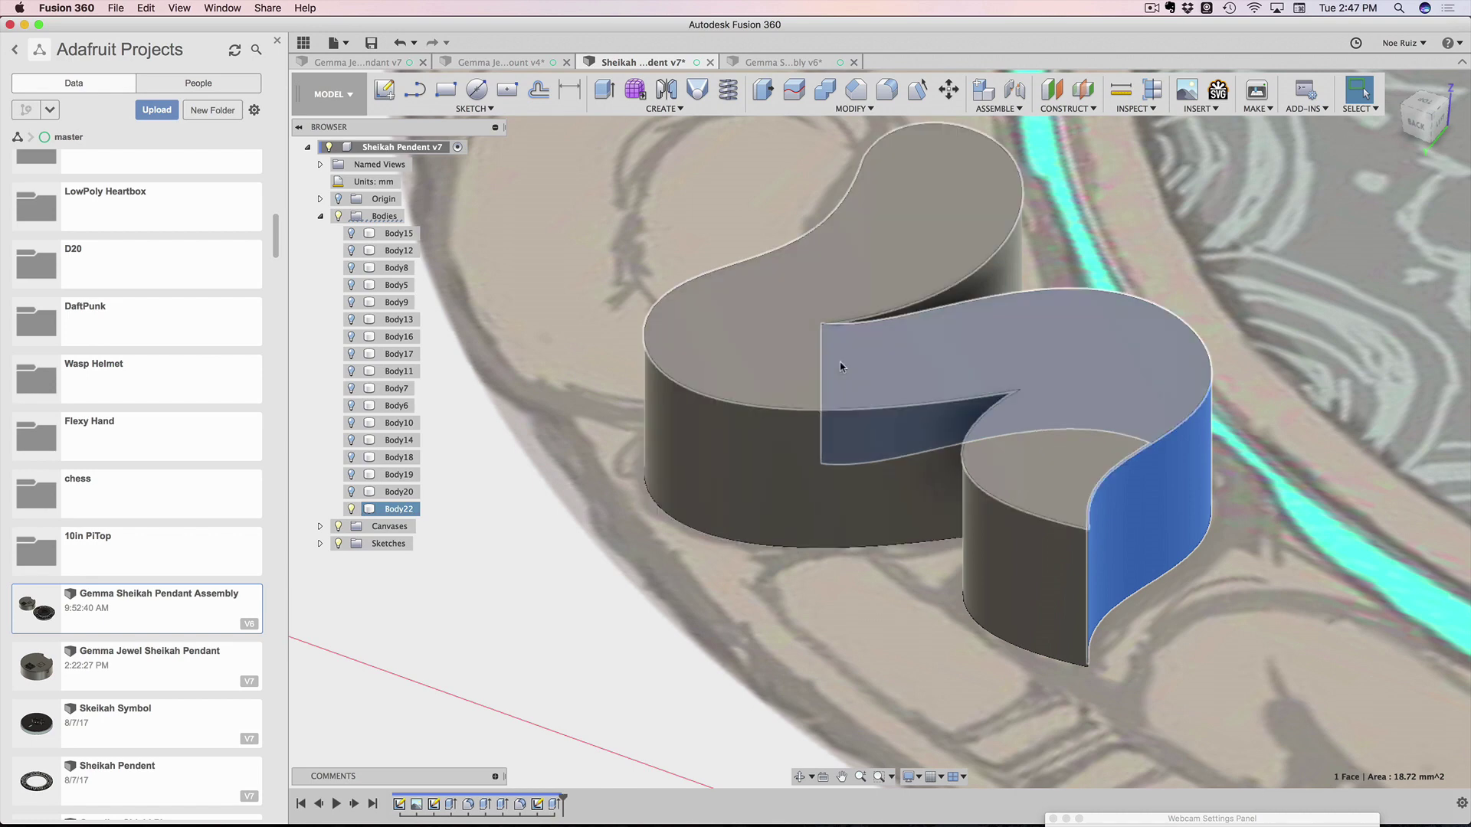
pyautogui.click(840, 367)
pyautogui.scroll(-3, 841, 367)
pyautogui.click(505, 623)
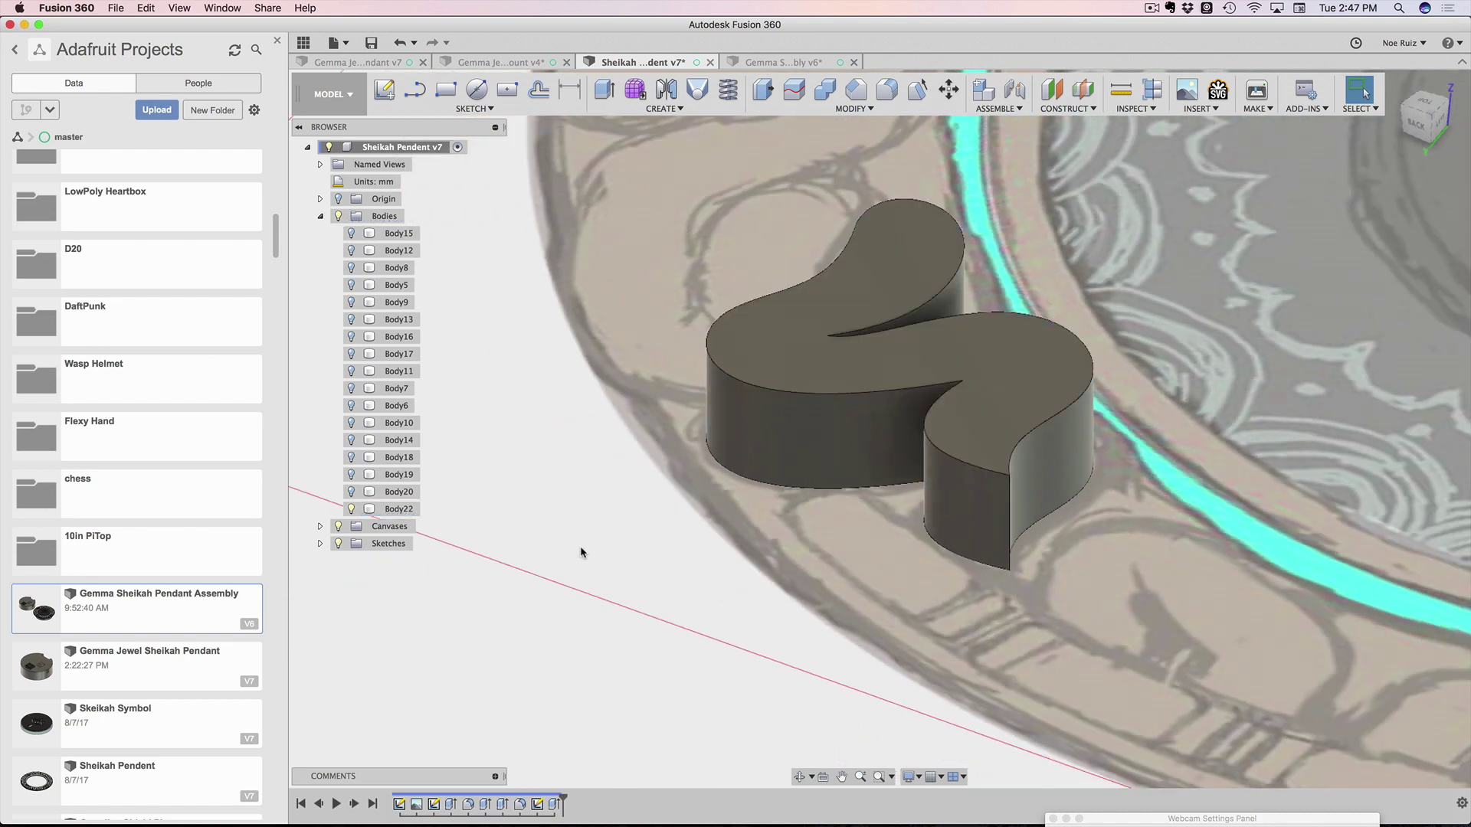
# Start a model Fillet and select all four top edges around the curl body's outline
pyautogui.write('sfi')
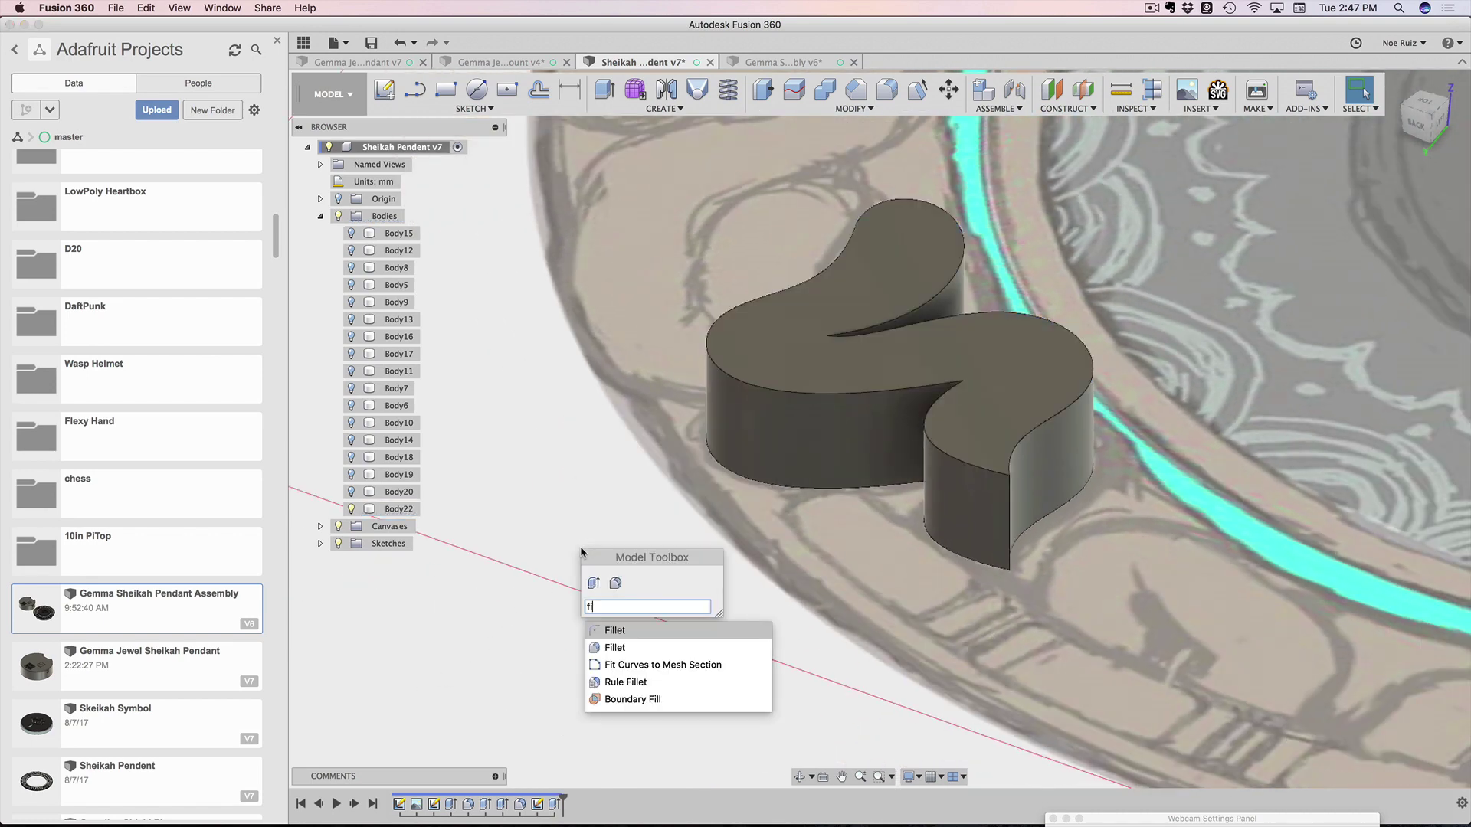
pyautogui.press('Down')
pyautogui.press('Return')
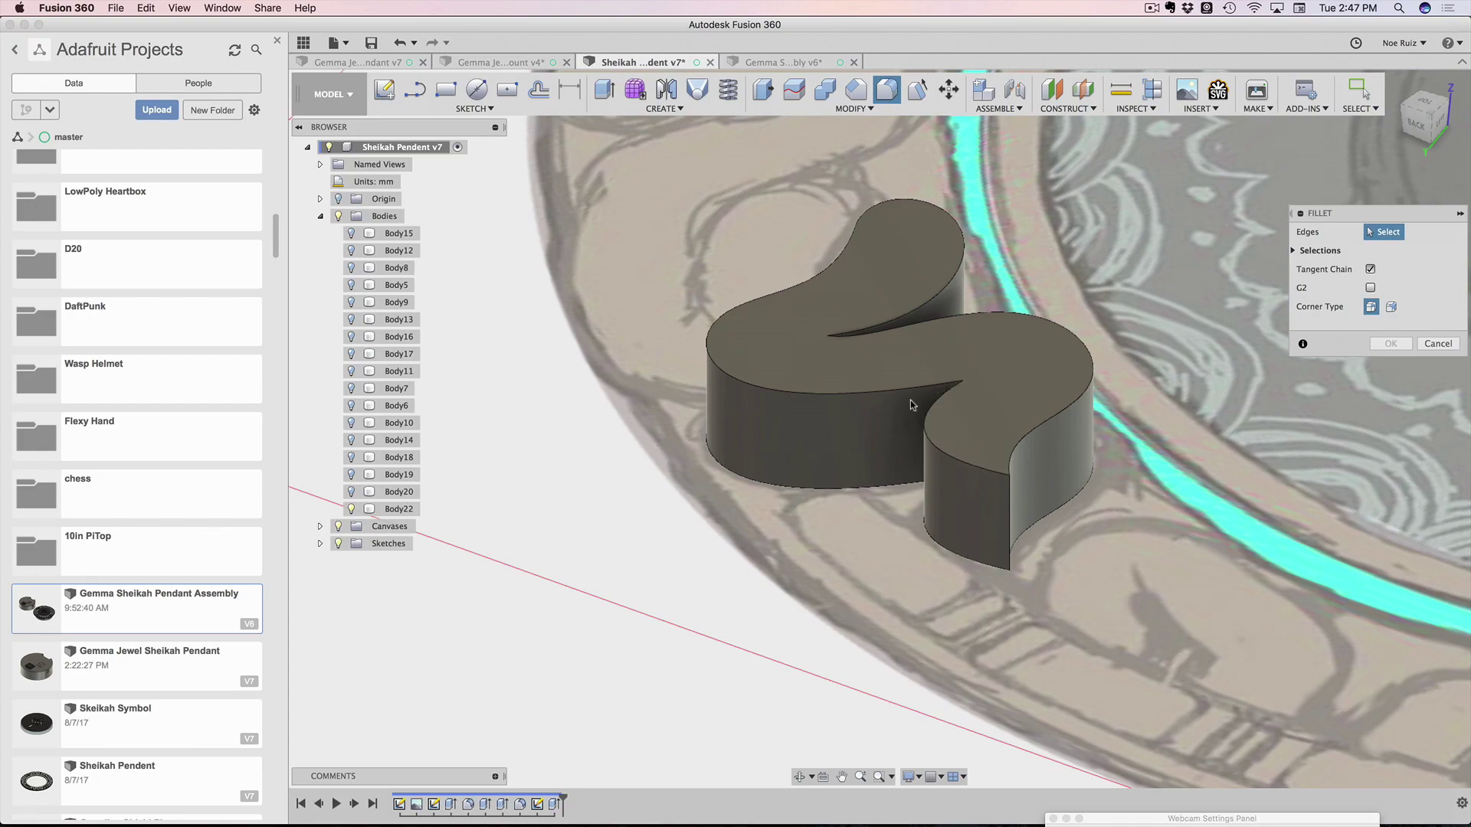
pyautogui.keyDown('shift'); pyautogui.moveTo(665, 542); pyautogui.dragTo(954, 544, button='middle'); pyautogui.keyUp('shift')
pyautogui.scroll(-1, 1036, 354)
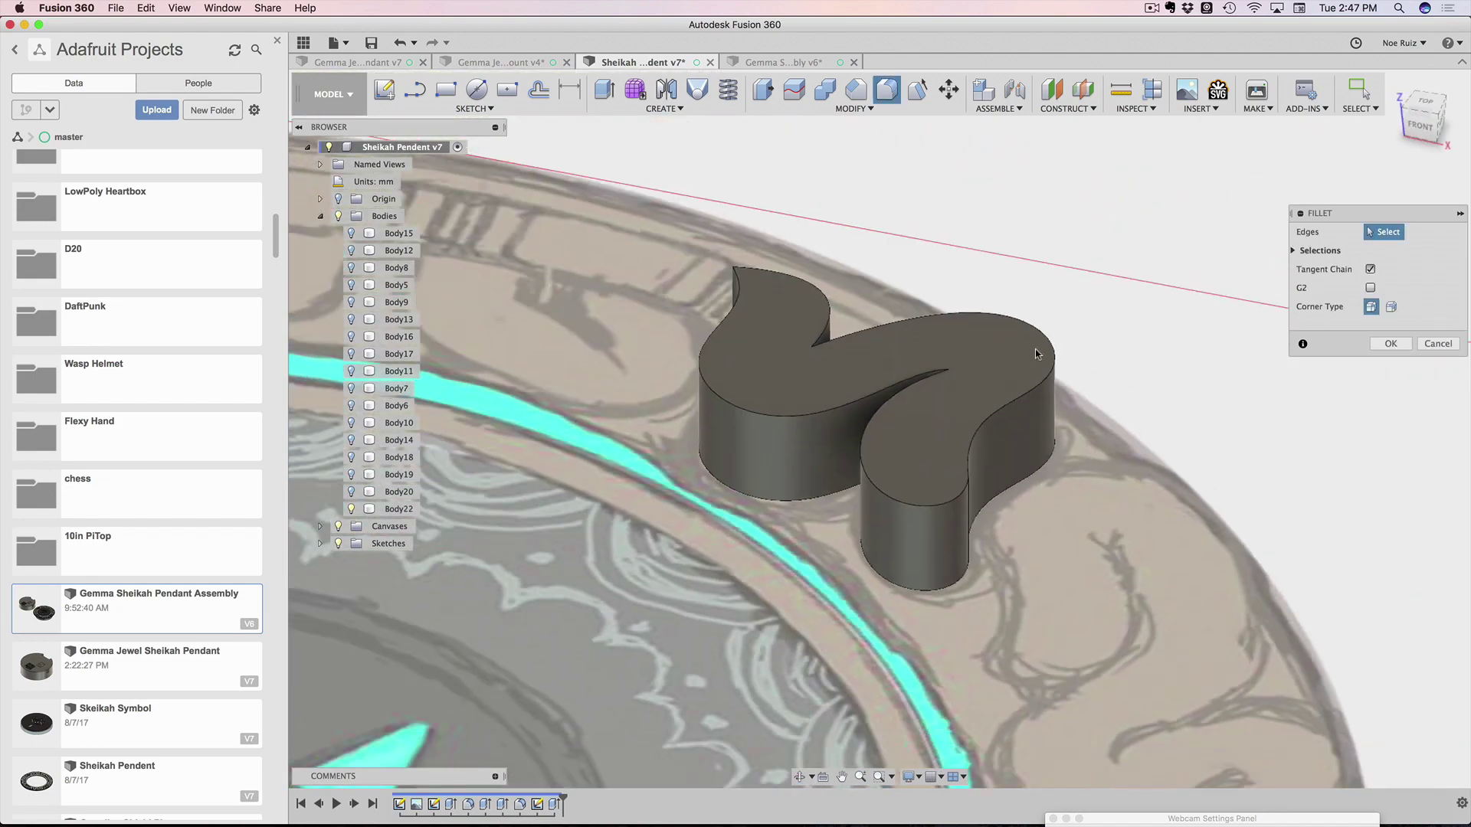
pyautogui.scroll(-1, 1035, 354)
pyautogui.scroll(4, 975, 358)
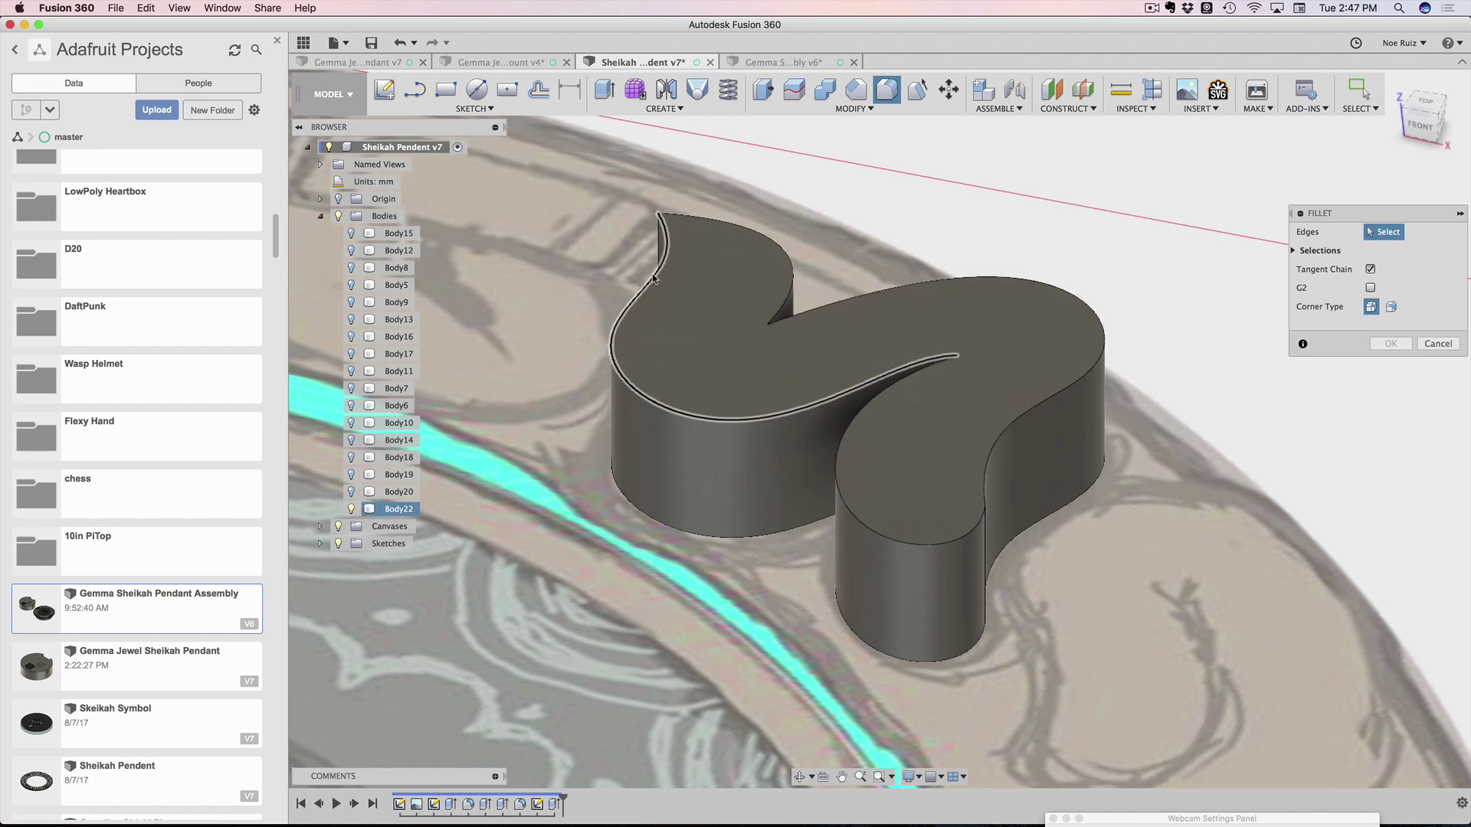
pyautogui.click(1005, 407)
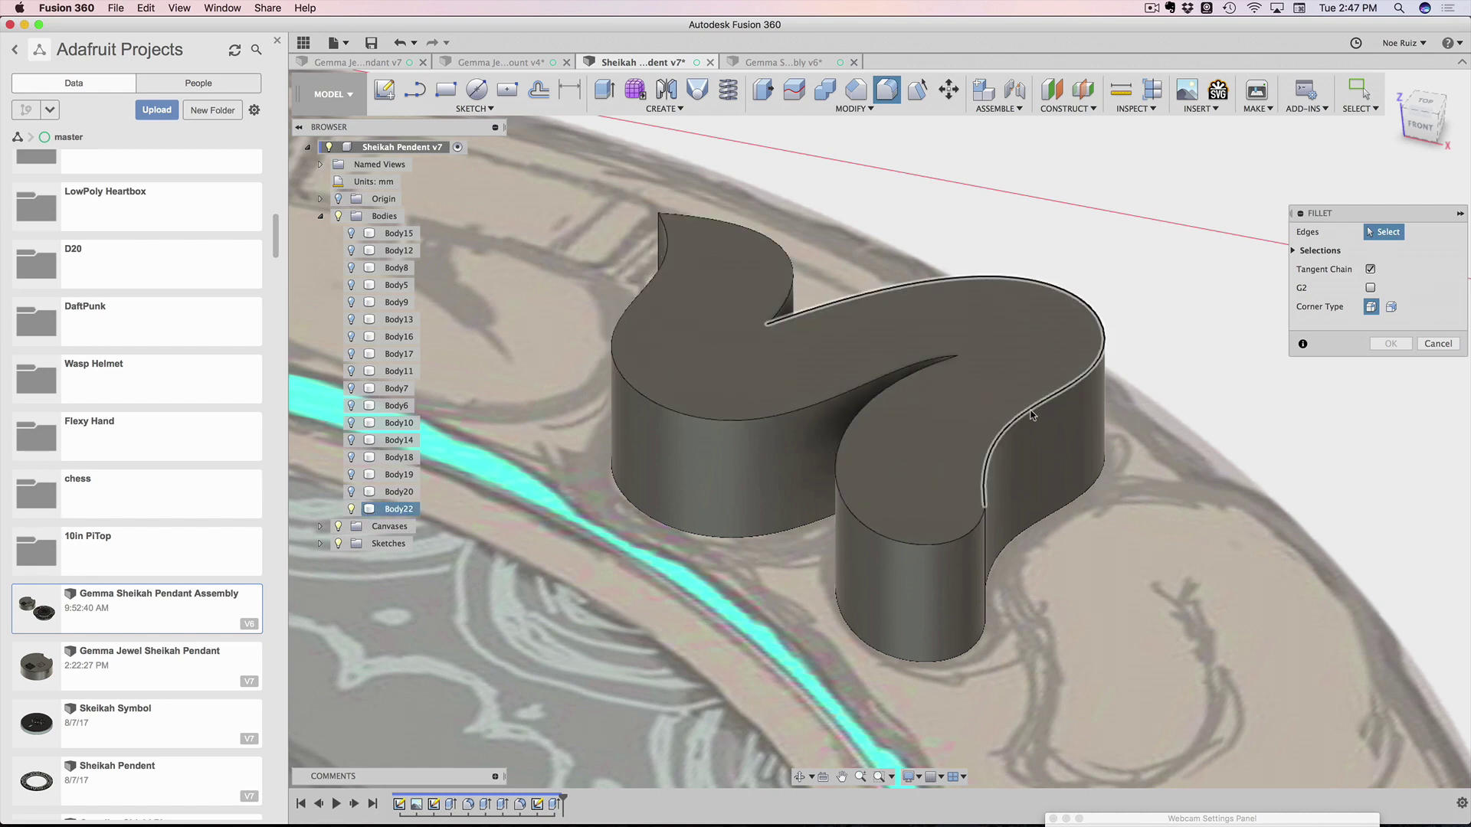
pyautogui.click(874, 533)
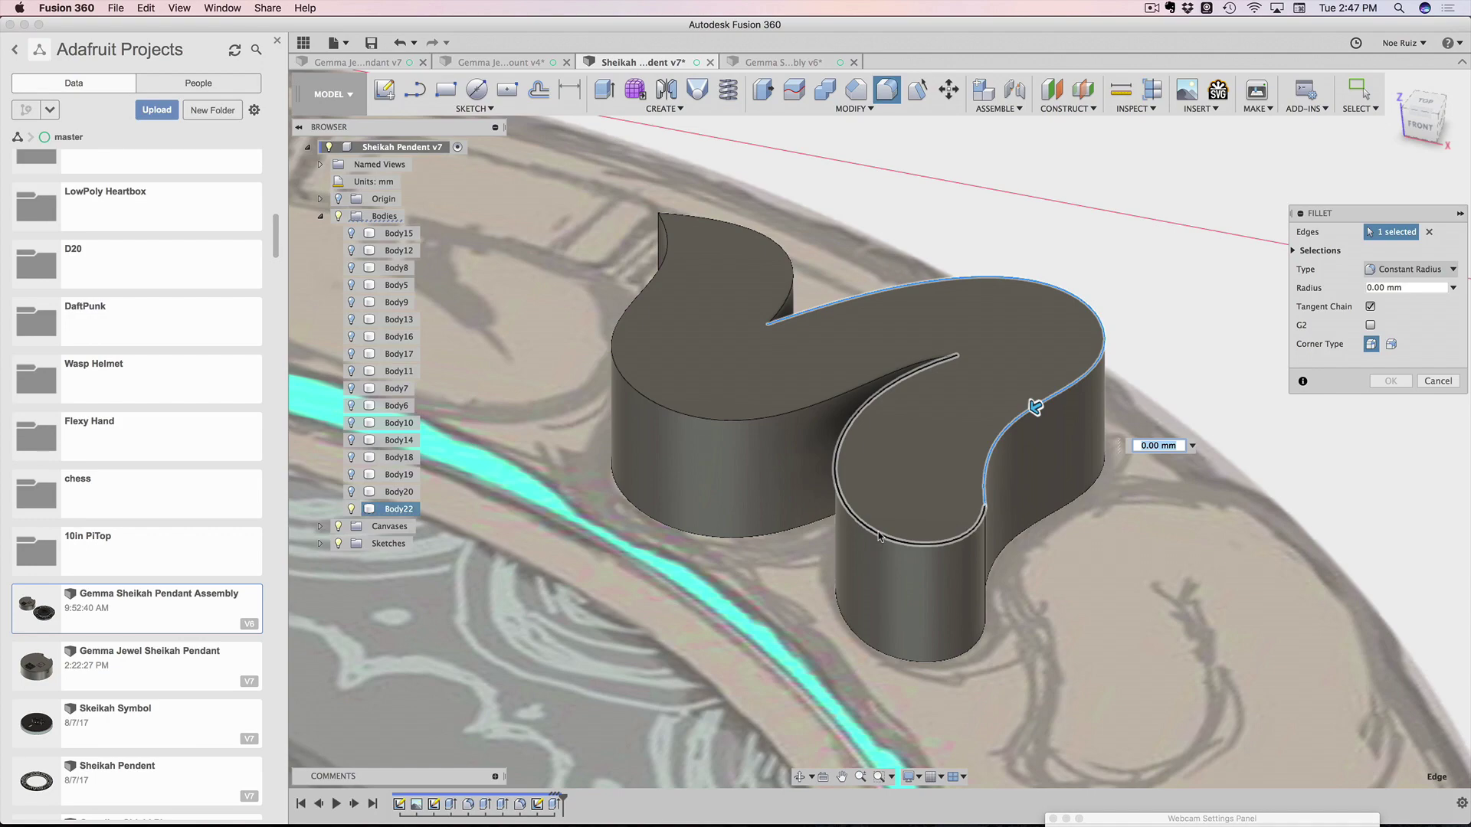
pyautogui.click(780, 423)
pyautogui.click(778, 230)
# Try a 1 mm fillet radius on the four top edges and inspect the narrow inner notch
pyautogui.keyDown('shift'); pyautogui.moveTo(1057, 253); pyautogui.dragTo(712, 276, button='middle'); pyautogui.keyUp('shift')
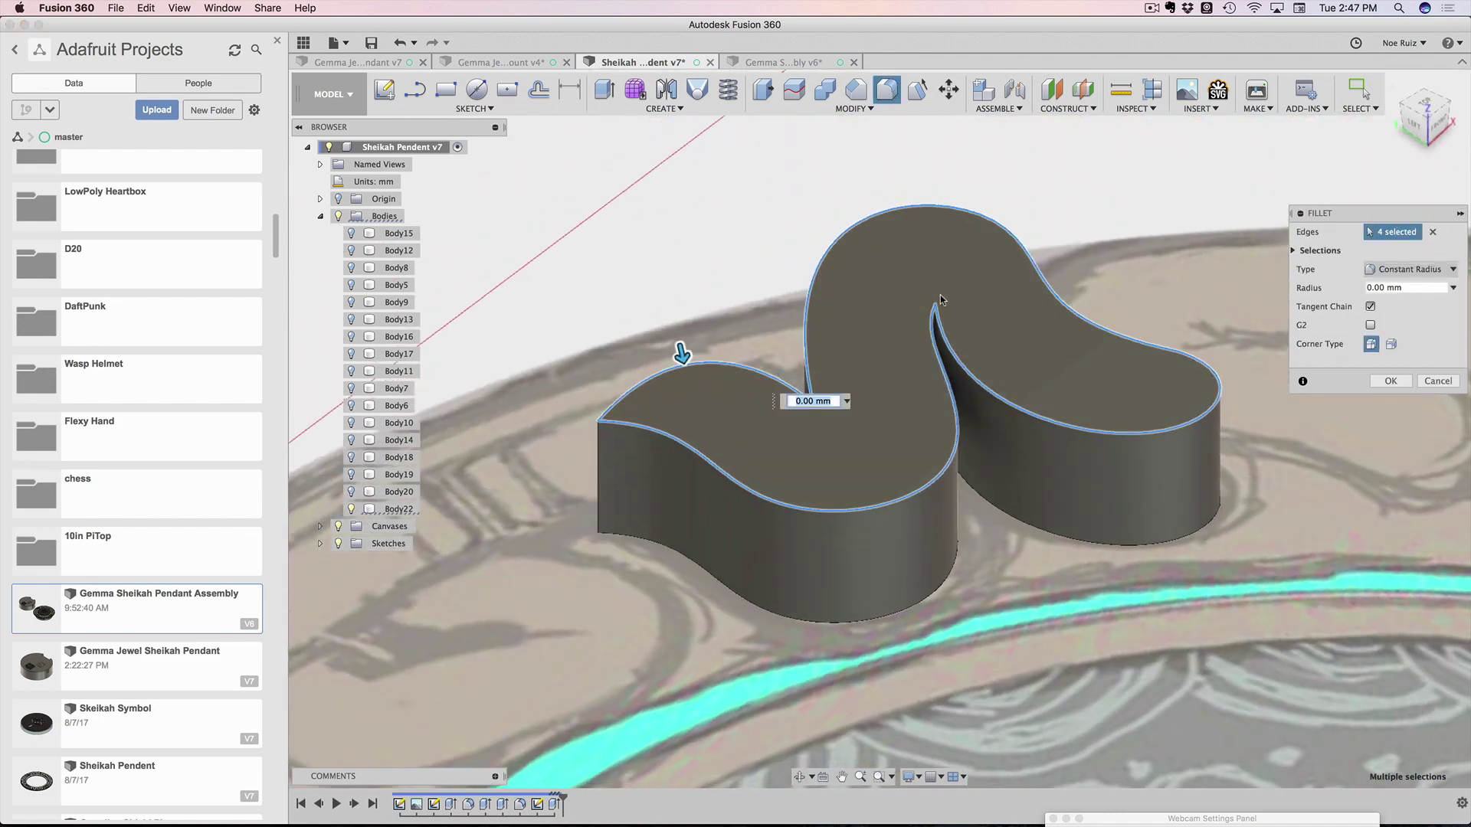
pyautogui.keyDown('shift'); pyautogui.moveTo(941, 300); pyautogui.dragTo(758, 310, button='middle'); pyautogui.keyUp('shift')
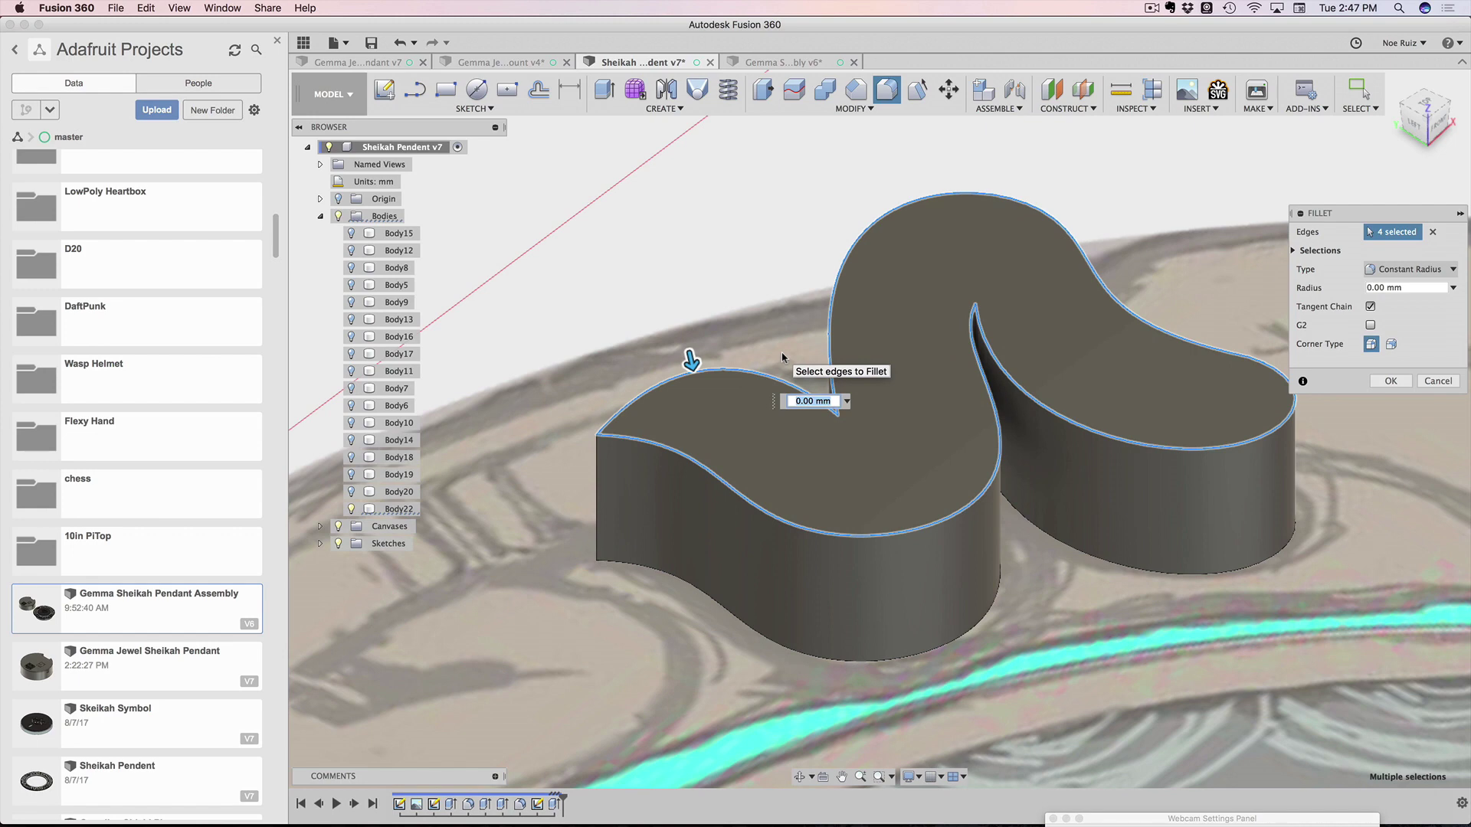
pyautogui.write('1')
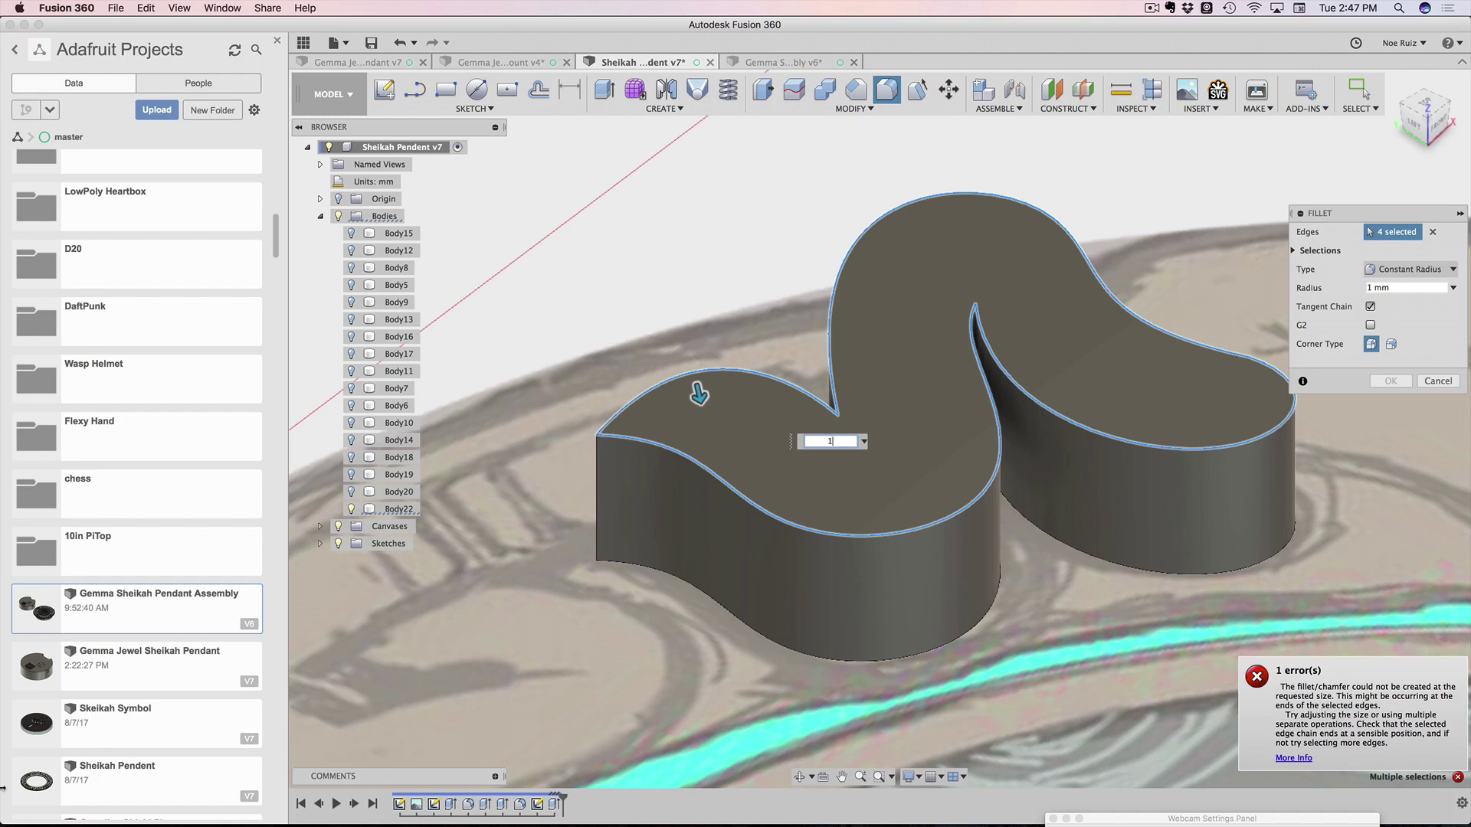
pyautogui.scroll(3, 955, 613)
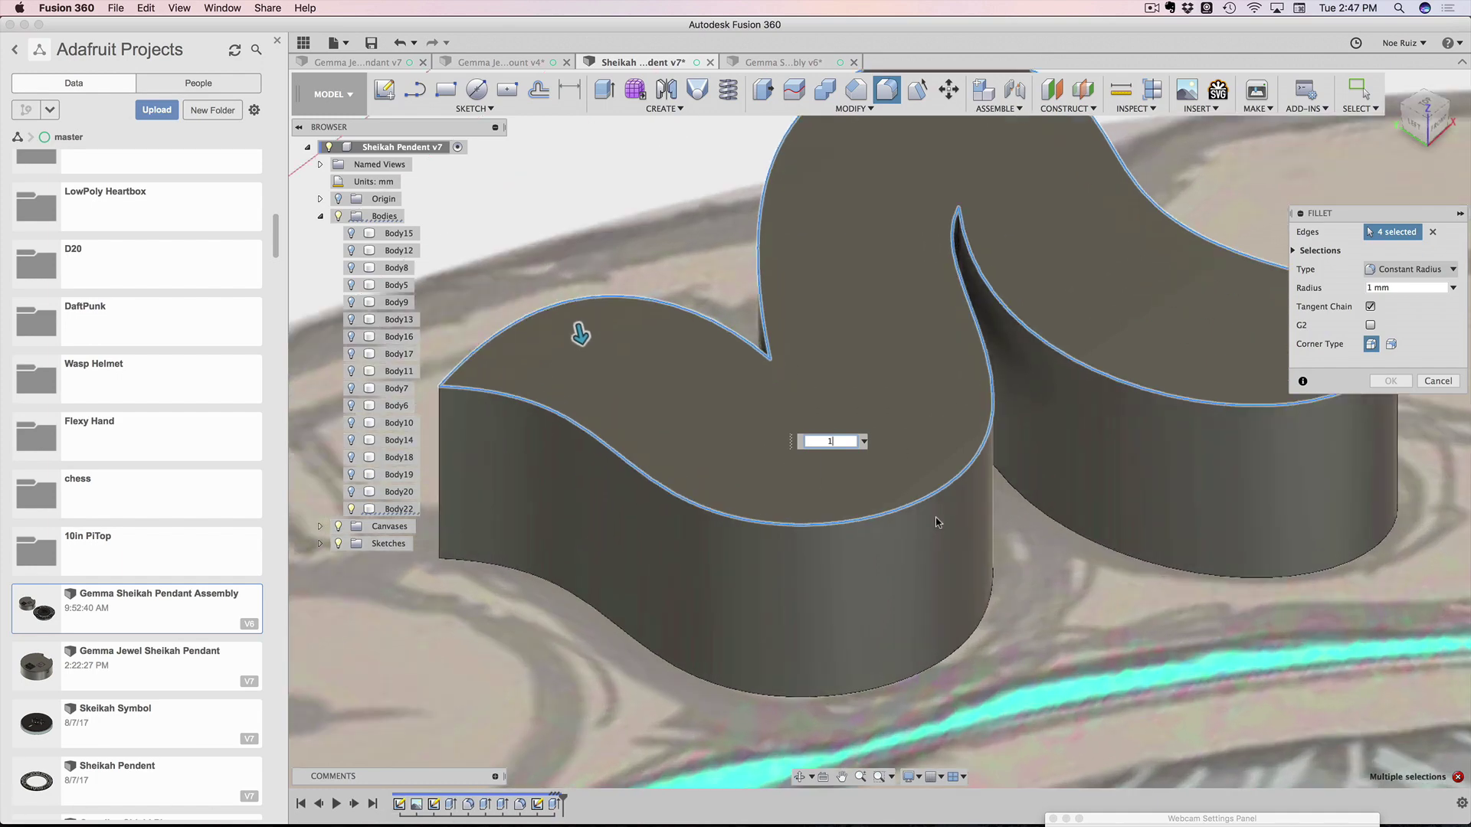
pyautogui.scroll(-5, 935, 519)
pyautogui.keyDown('shift'); pyautogui.moveTo(1028, 493); pyautogui.dragTo(1001, 538, button='middle'); pyautogui.keyUp('shift')
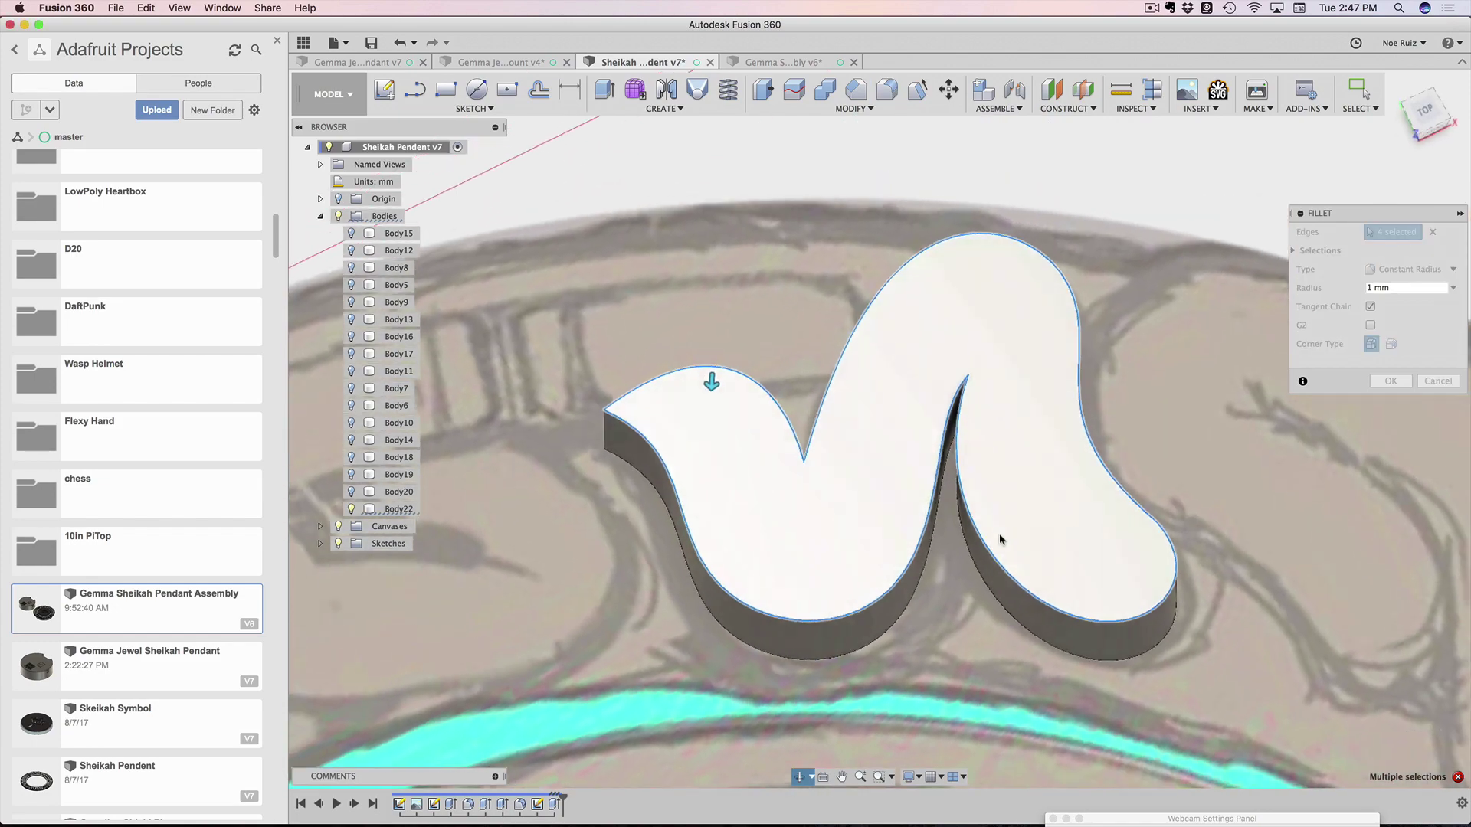
pyautogui.scroll(10, 968, 383)
pyautogui.scroll(-6, 963, 320)
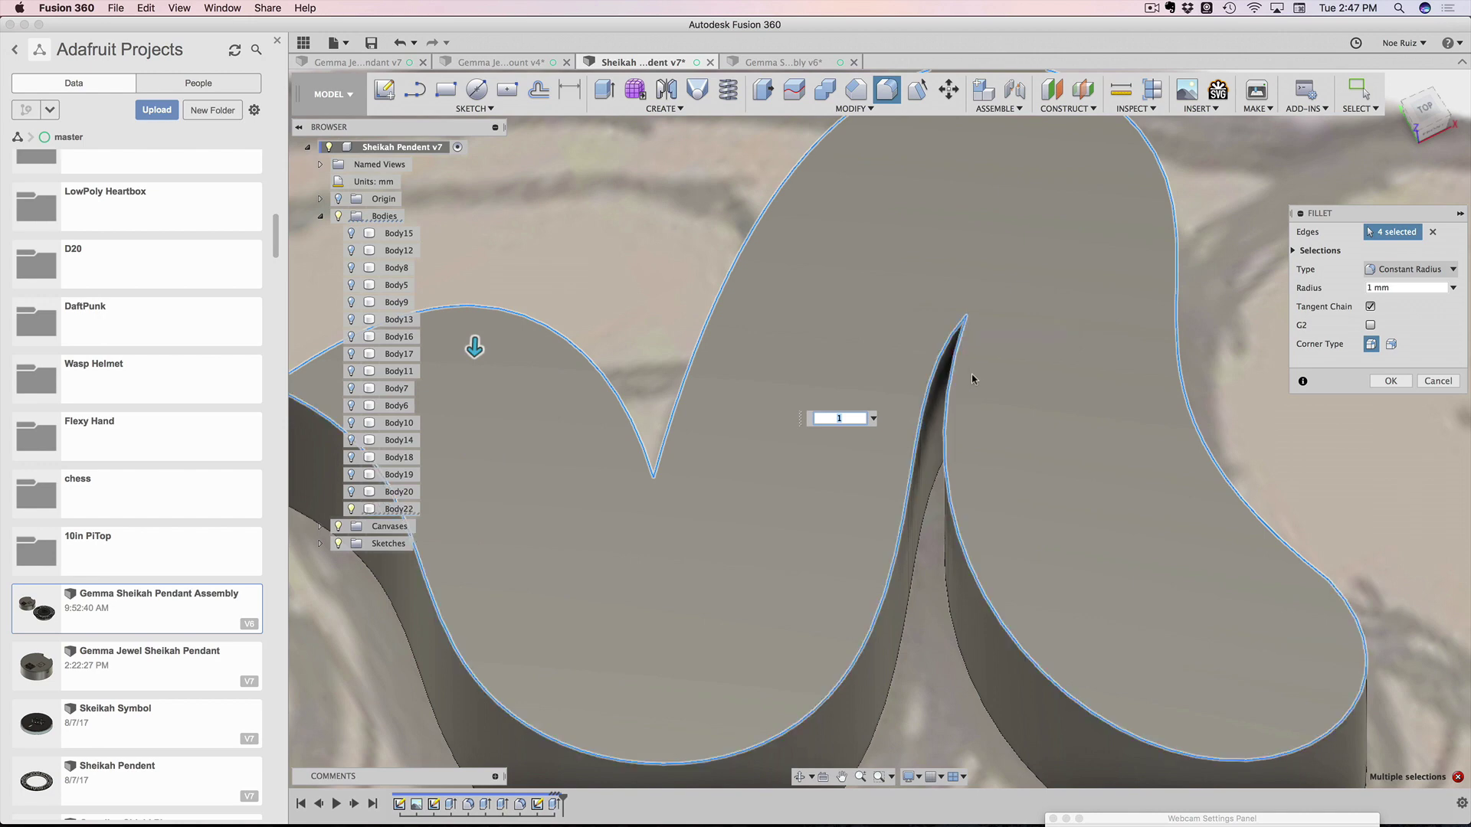
pyautogui.scroll(-2, 967, 320)
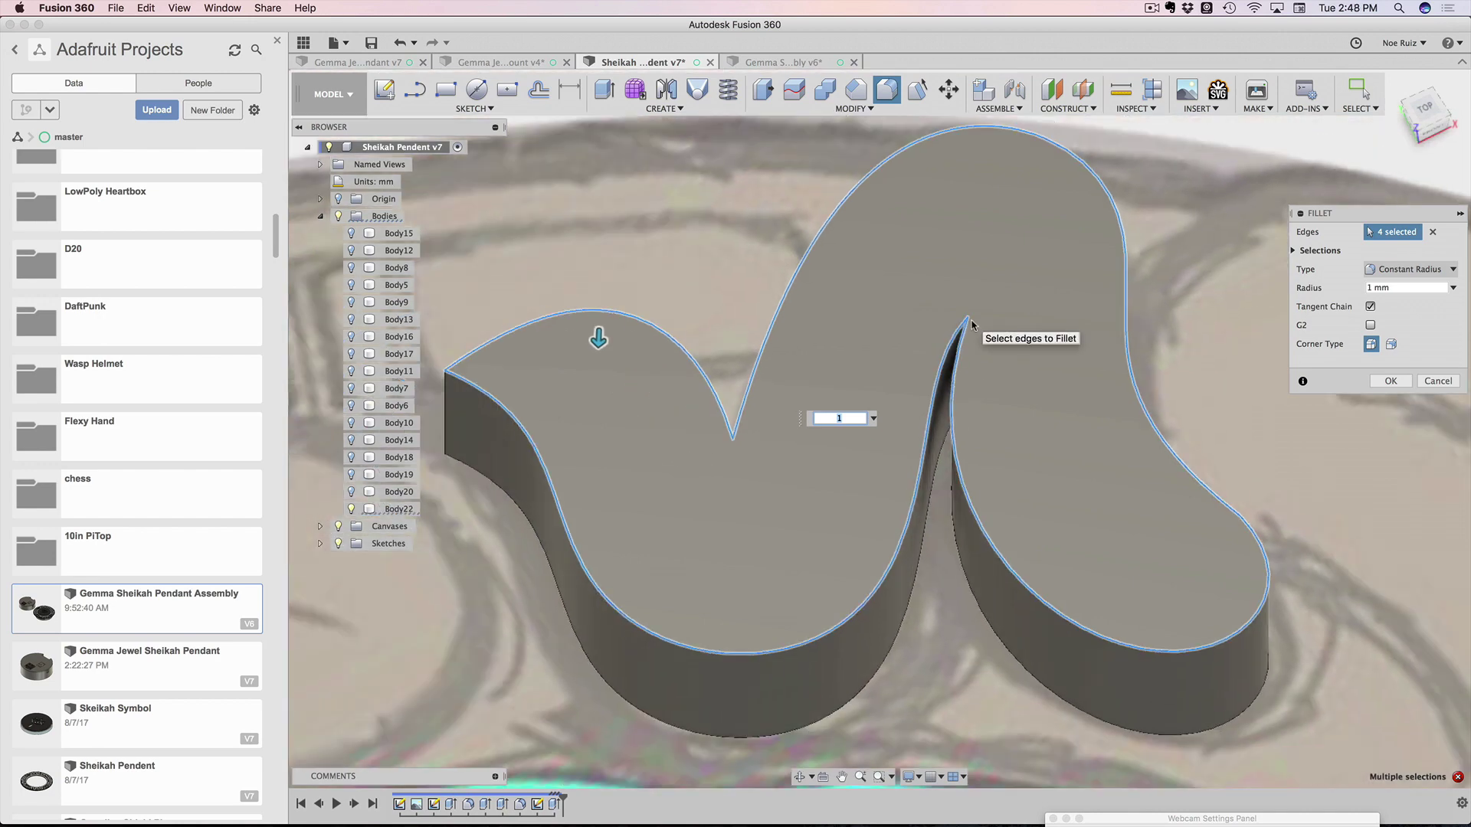
# Try fillet radii of 0.1 mm and 0.2 mm on the selected top edges, and cancel the fillet
pyautogui.click(854, 416)
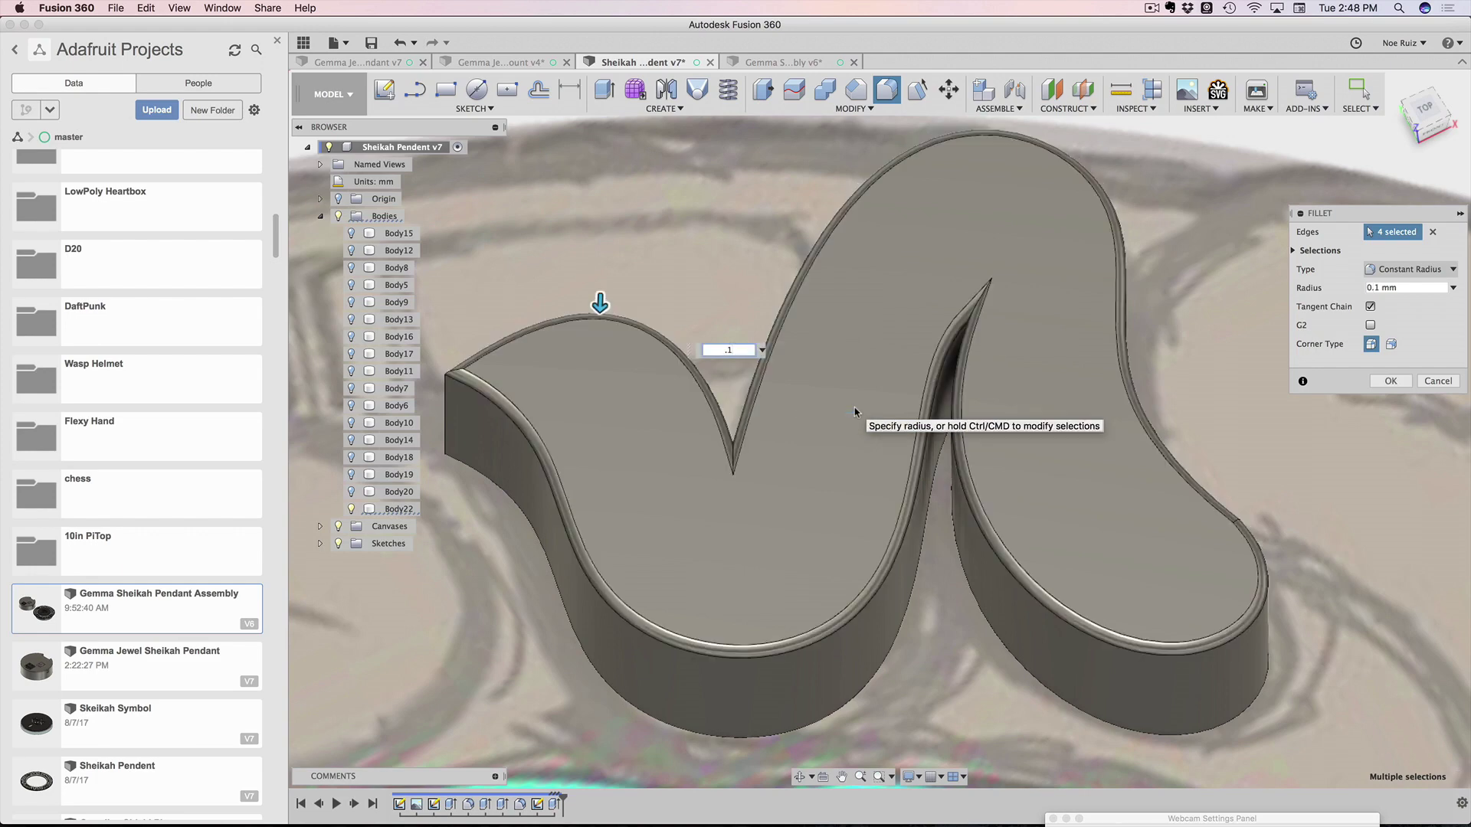
pyautogui.keyDown('shift'); pyautogui.moveTo(742, 526); pyautogui.dragTo(873, 605, button='middle'); pyautogui.keyUp('shift')
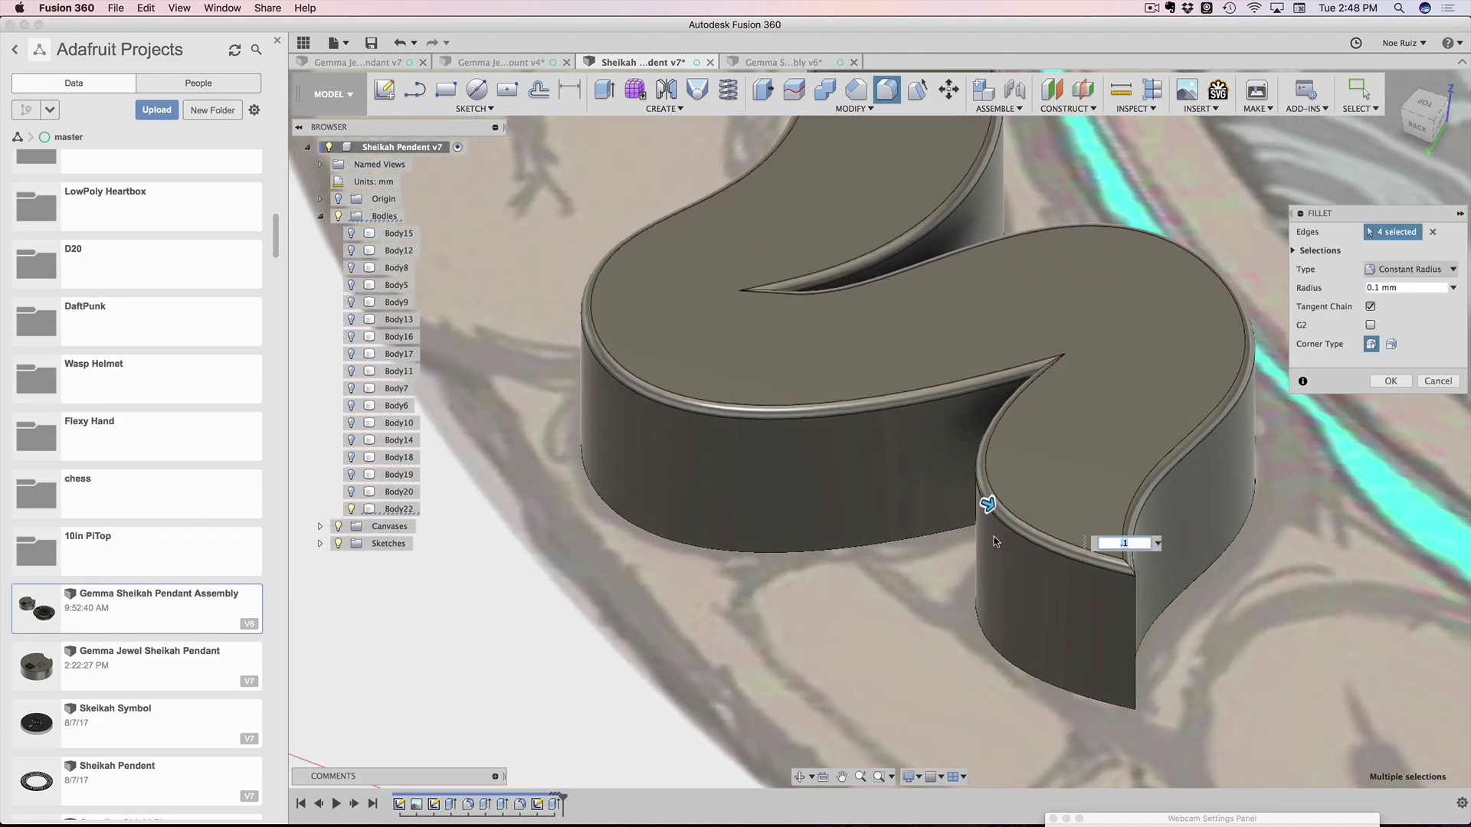
pyautogui.write('2')
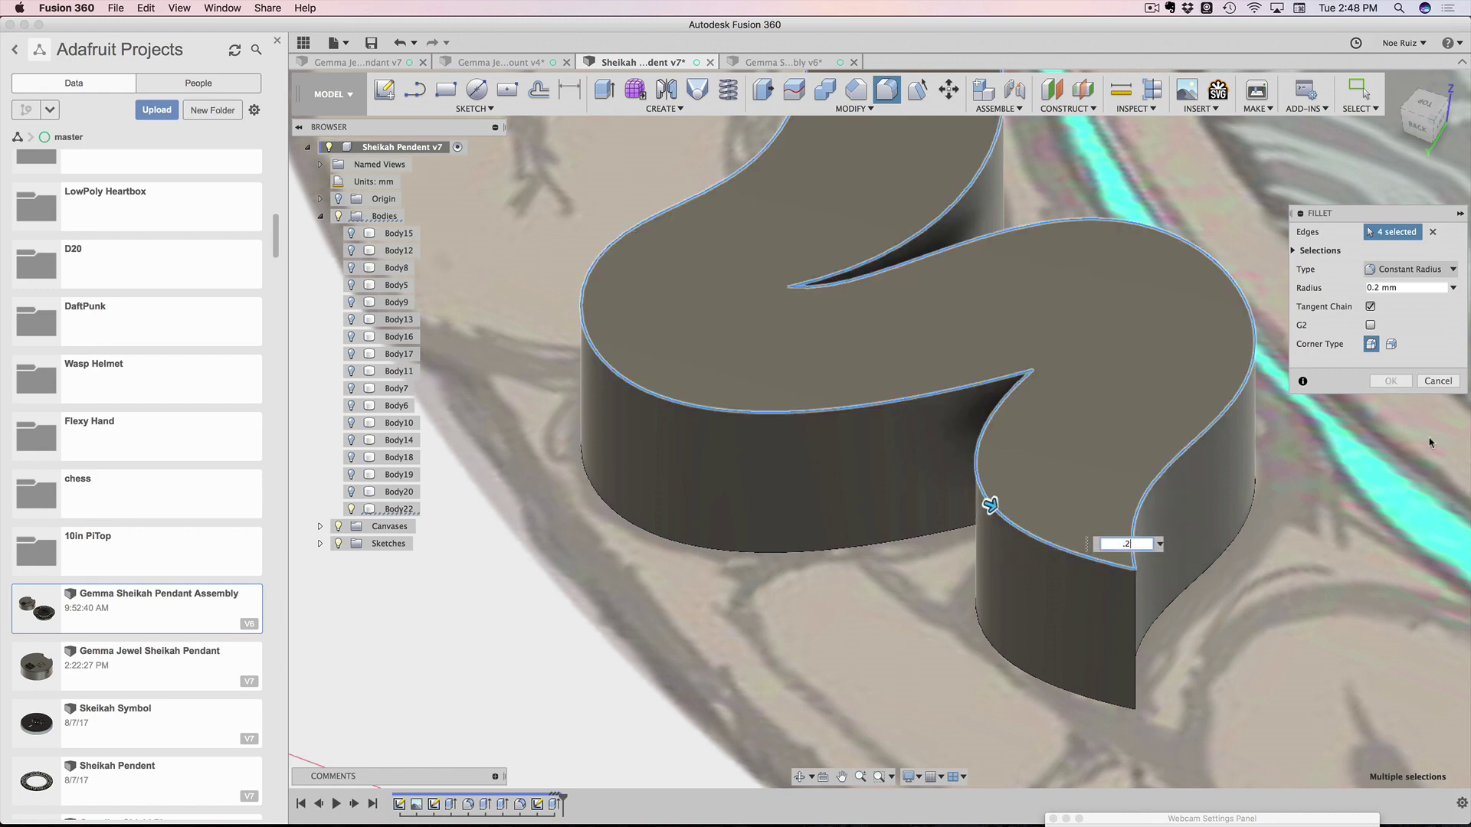
pyautogui.click(1437, 381)
# Examine the two side faces meeting at the body's narrow notch, and check the outline from directly above
pyautogui.keyDown('shift'); pyautogui.moveTo(1330, 424); pyautogui.dragTo(1177, 353, button='middle'); pyautogui.keyUp('shift')
pyautogui.scroll(10, 1045, 333)
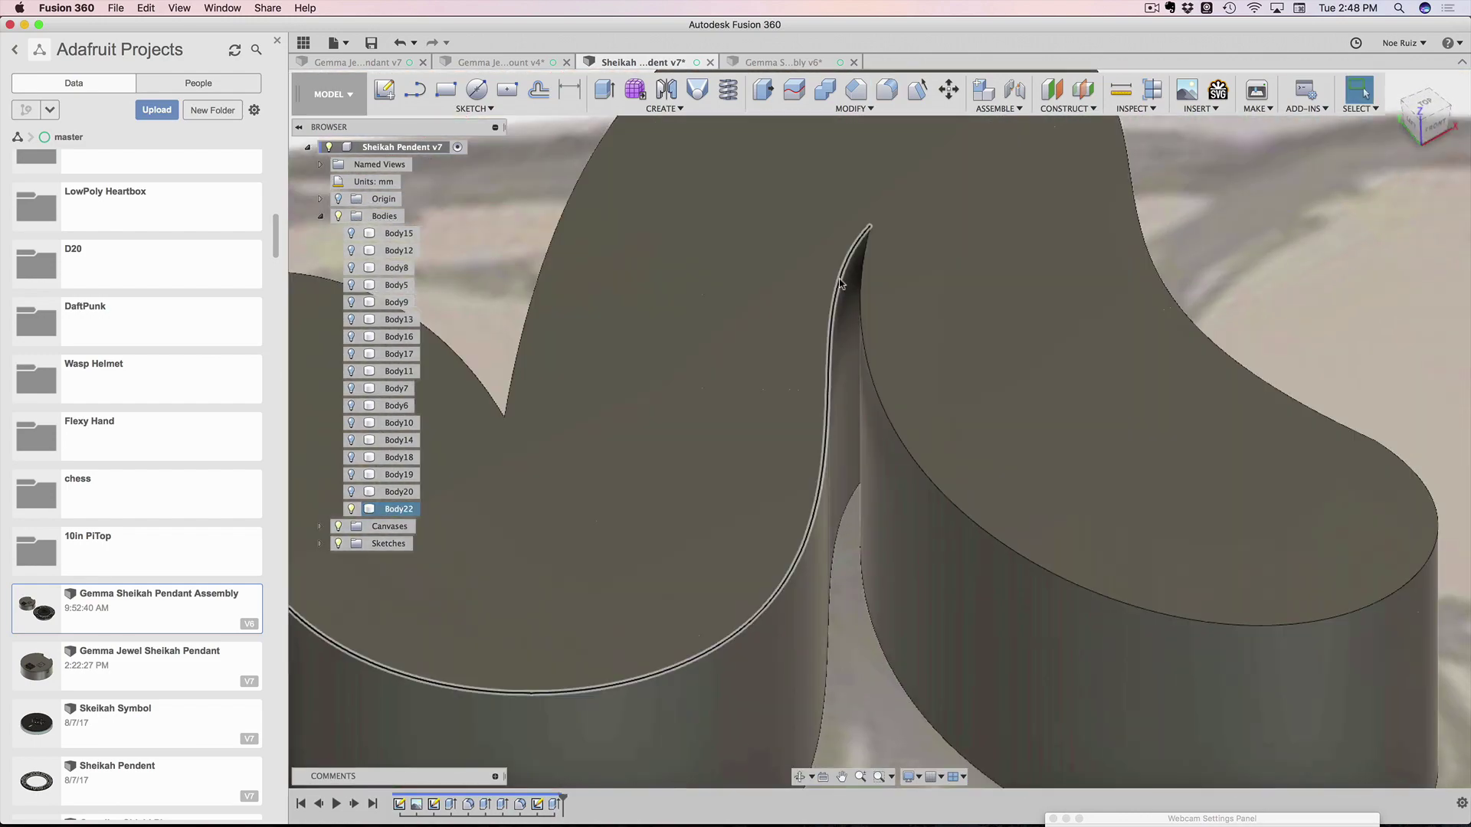
pyautogui.click(868, 434)
pyautogui.click(870, 403)
pyautogui.scroll(-10, 870, 403)
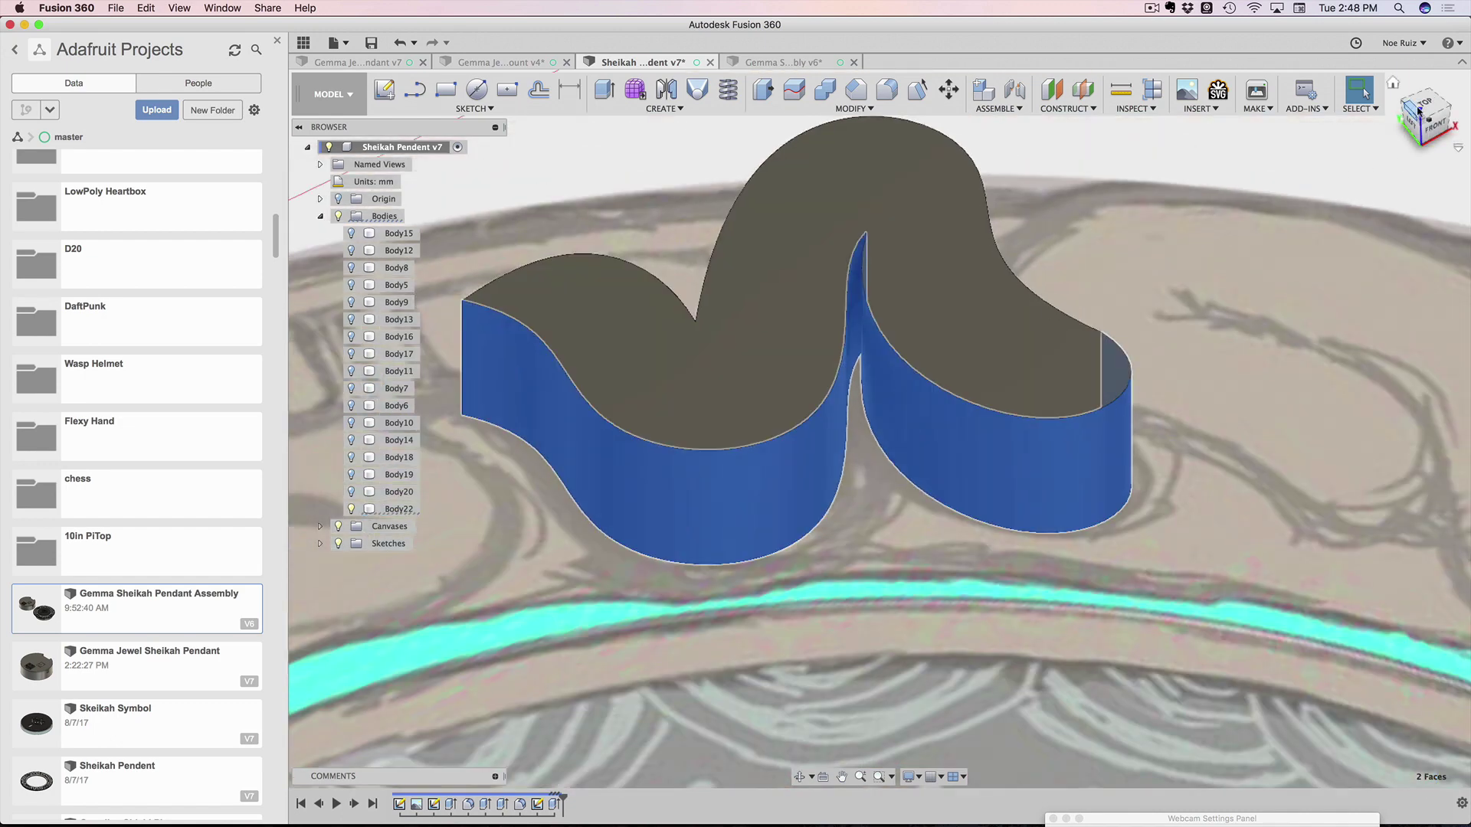
pyautogui.click(1418, 109)
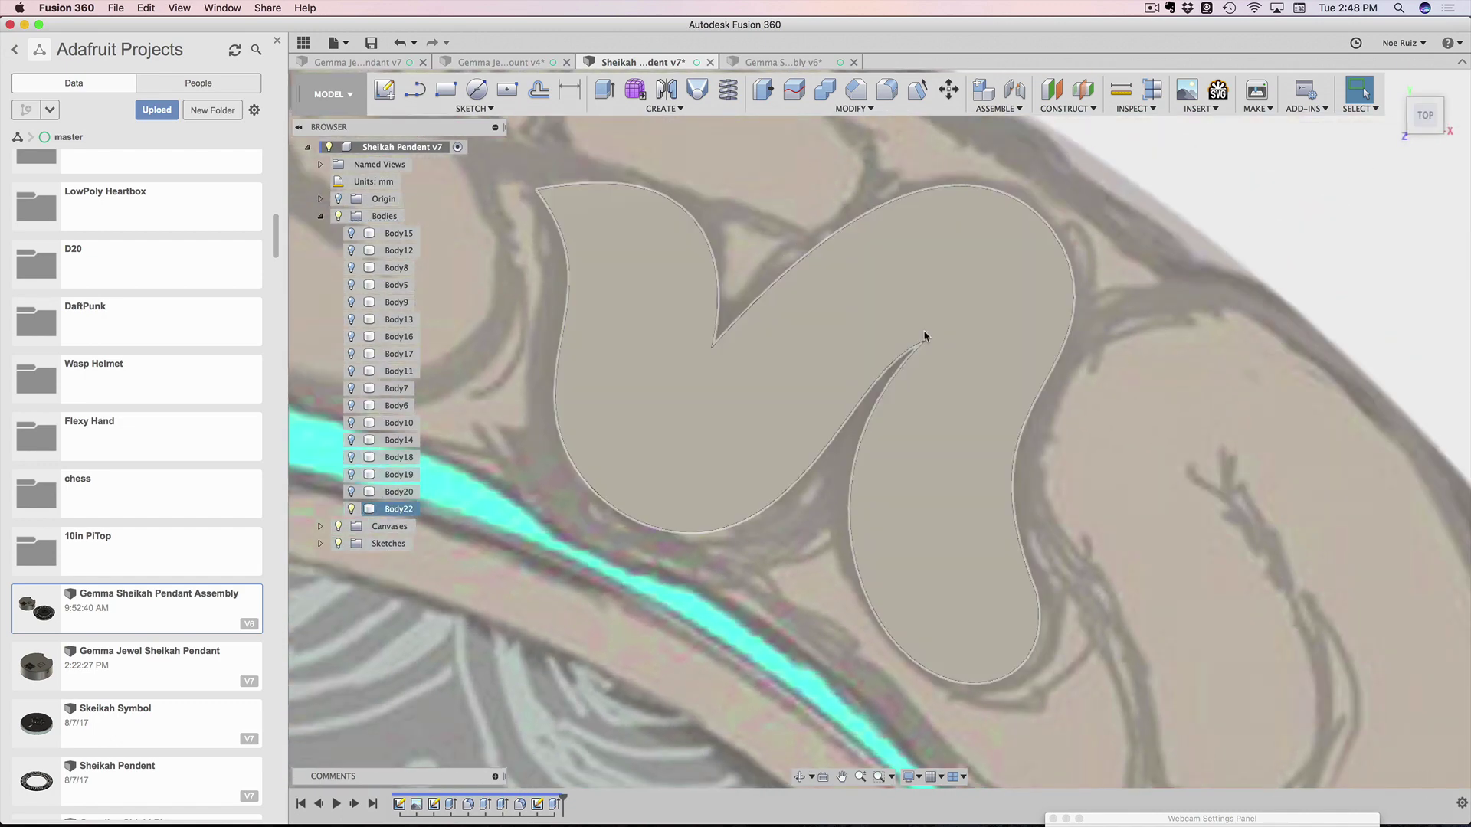
pyautogui.scroll(5, 924, 337)
pyautogui.scroll(-8, 925, 339)
pyautogui.keyDown('shift'); pyautogui.moveTo(915, 490); pyautogui.dragTo(755, 590, button='middle'); pyautogui.keyUp('shift')
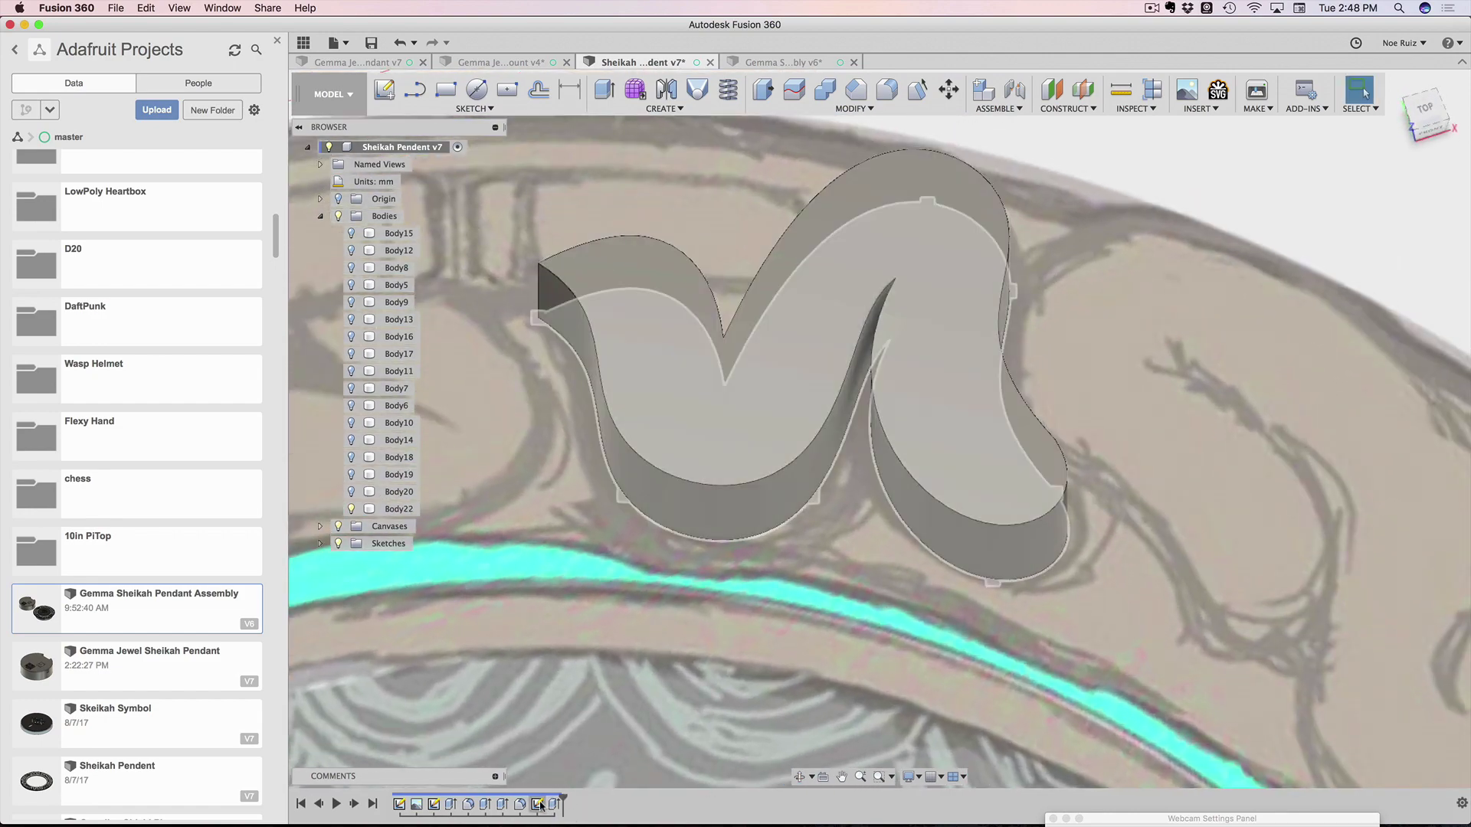
# Reopen the curl's sketch and move the narrow notch's tip point down to about X 10.29, Y 16.60 mm, making the notch shallower
pyautogui.doubleClick(539, 805)
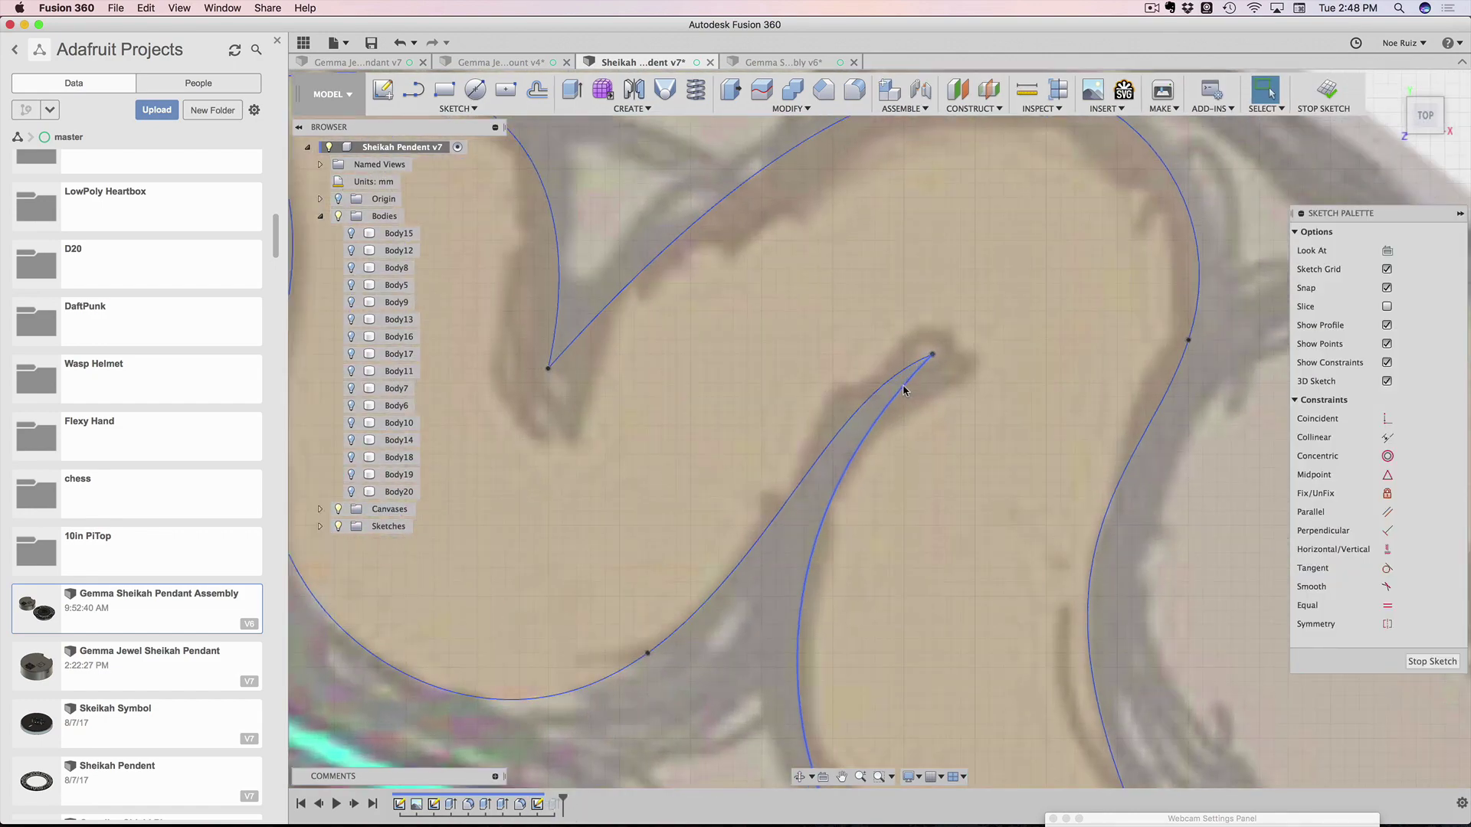
pyautogui.scroll(-2, 928, 361)
pyautogui.scroll(2, 932, 357)
pyautogui.moveTo(930, 360); pyautogui.dragTo(784, 536)
pyautogui.scroll(-2, 805, 547)
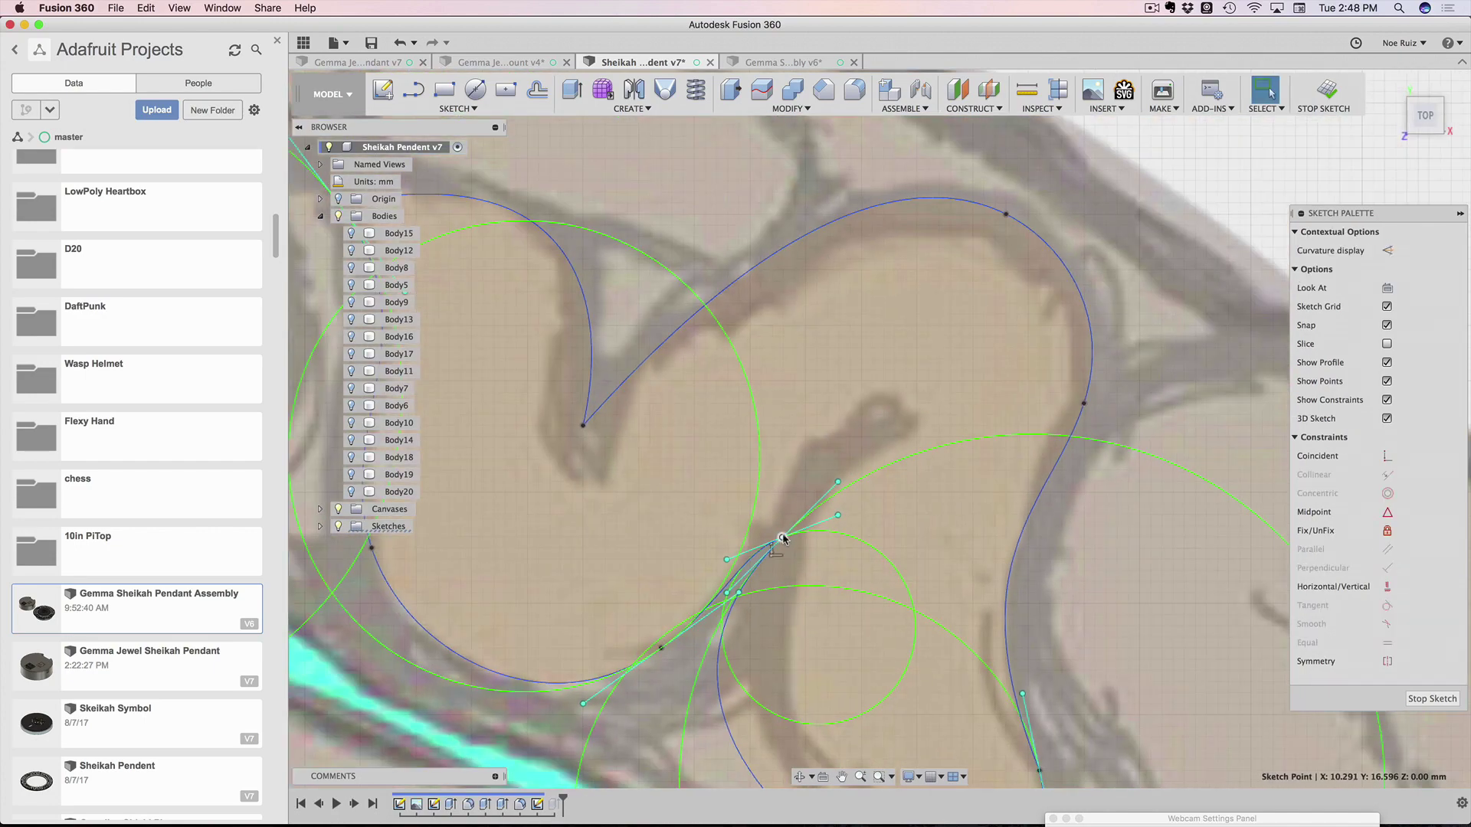
pyautogui.scroll(3, 808, 549)
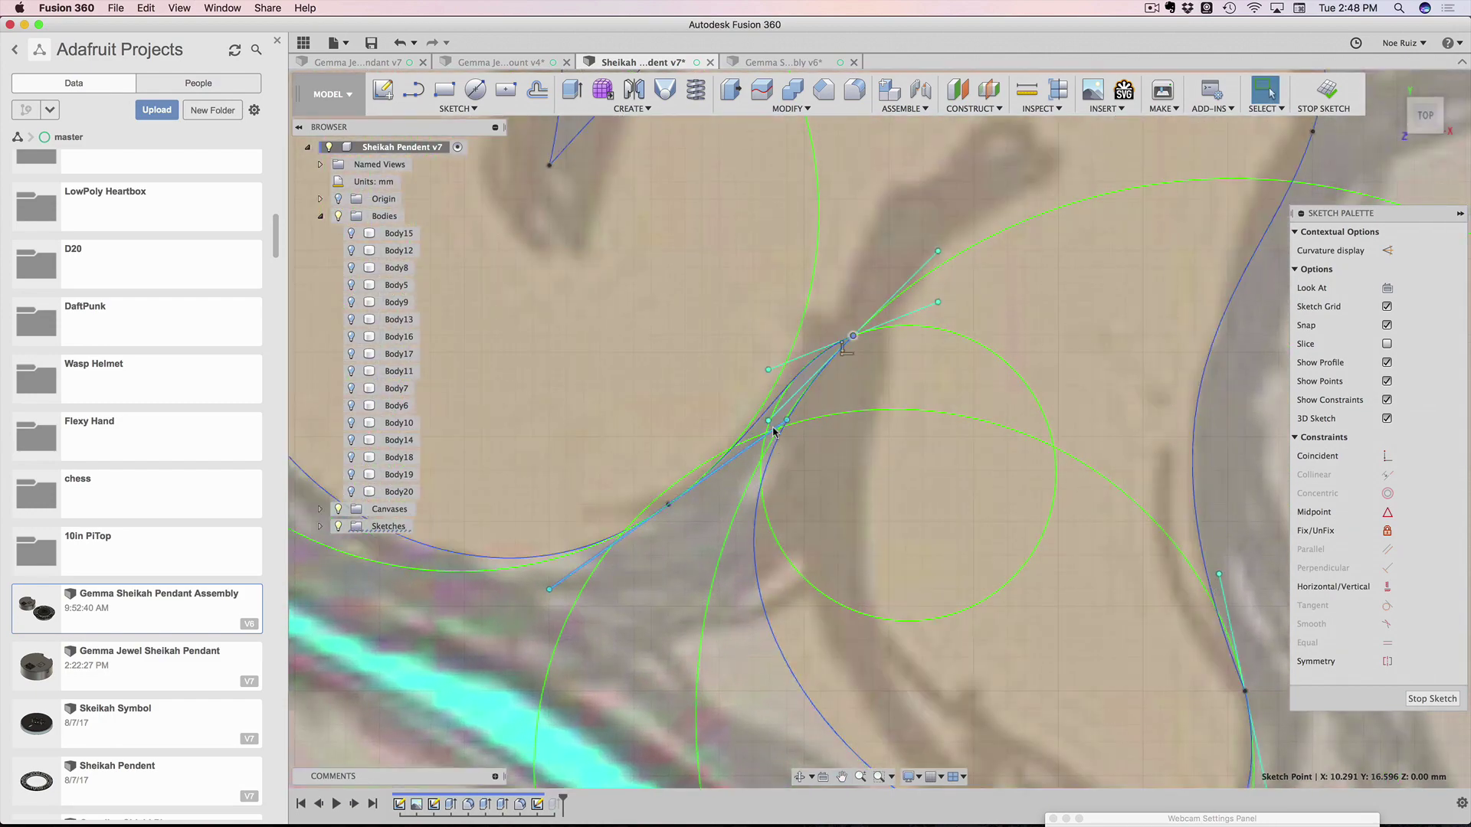
# Move the lower tangent handle of the notch's right-hand spline to about X 10.00, Y 16.20 mm to widen the notch
pyautogui.moveTo(770, 422); pyautogui.dragTo(804, 404)
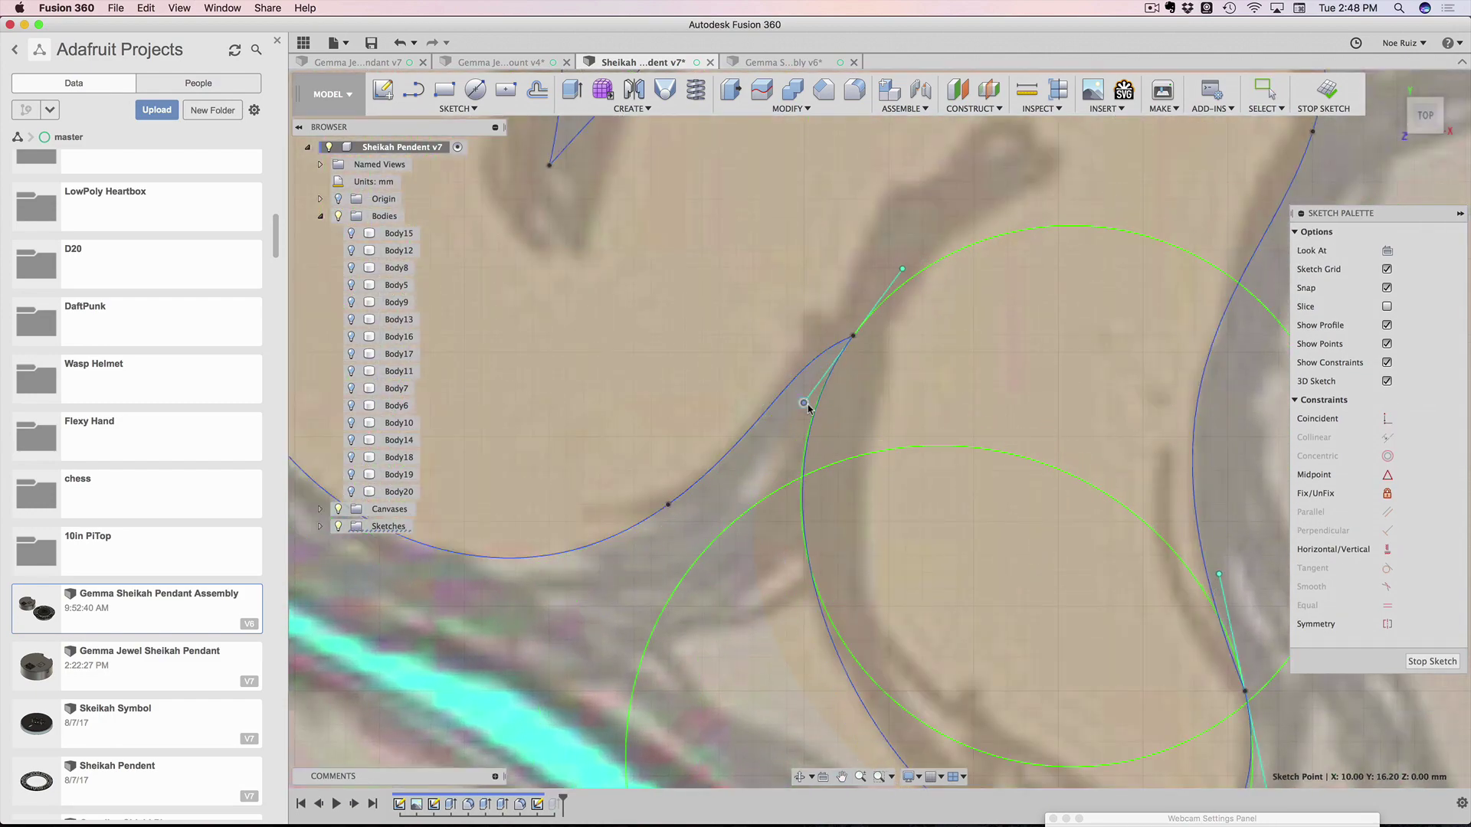
pyautogui.press('Escape')
pyautogui.click(792, 389)
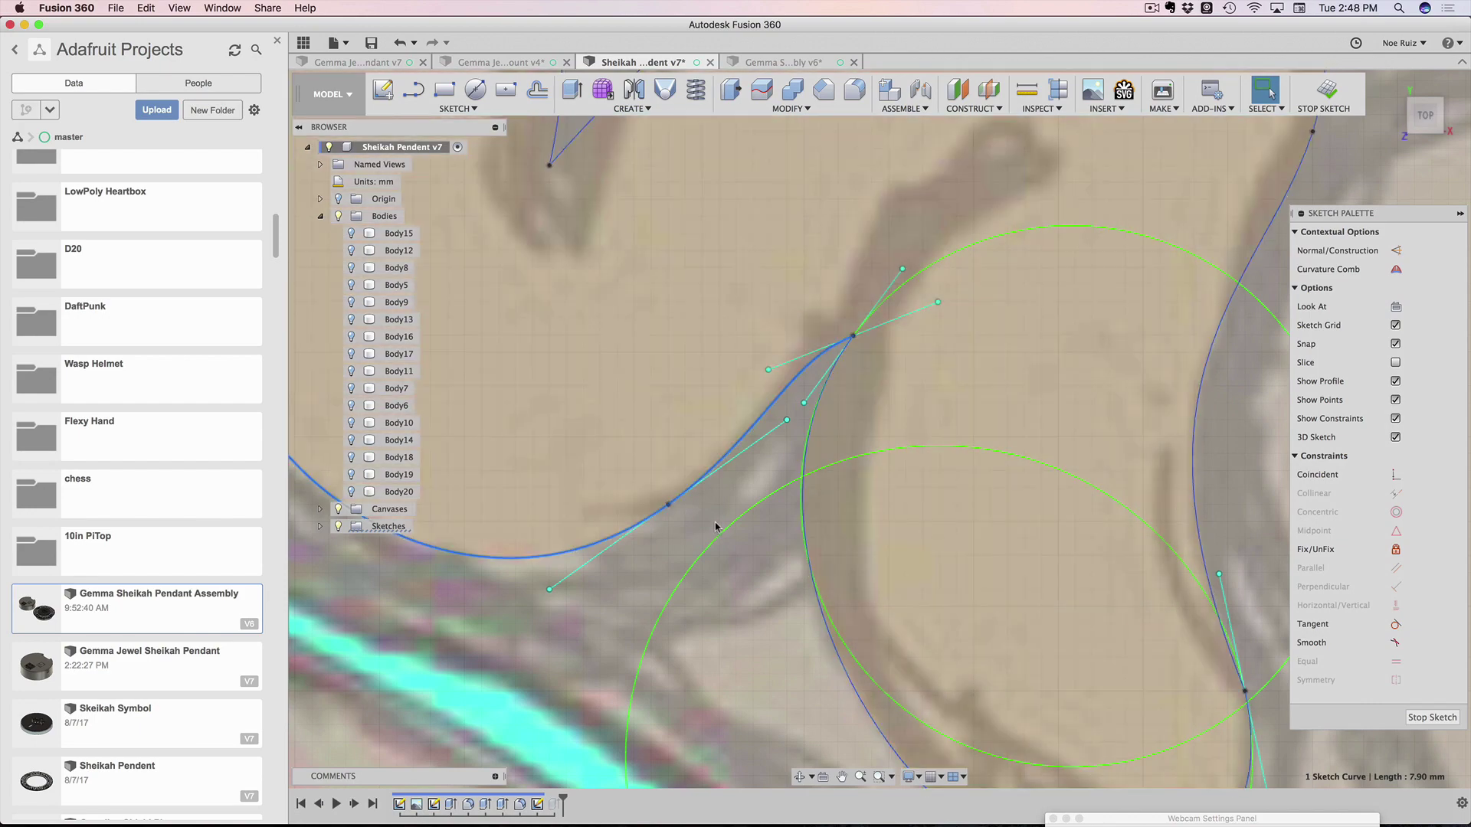
pyautogui.click(750, 498)
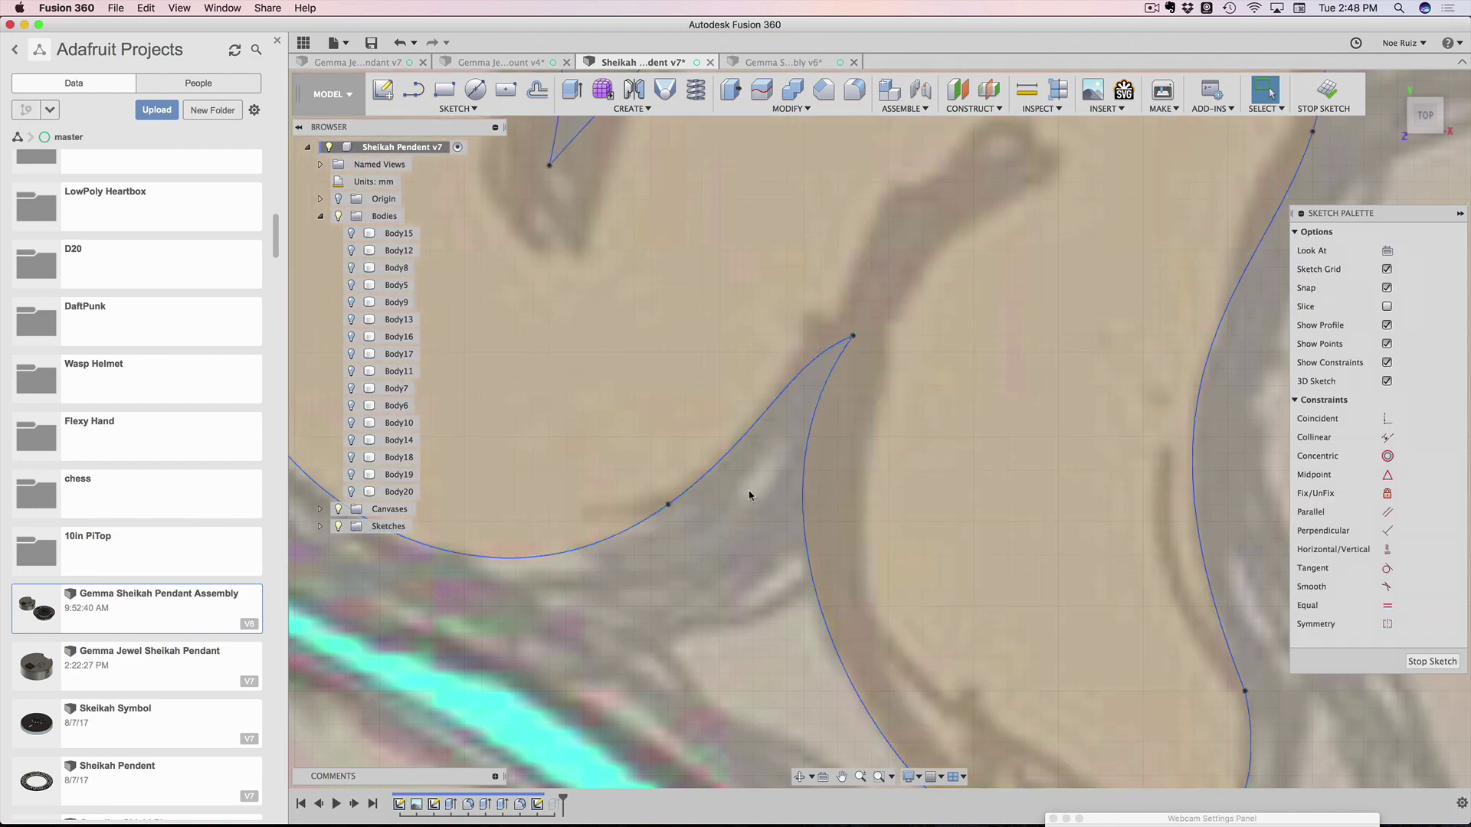
# Fine-tune the upper tangent handle of the notch's right-hand spline to about X 10.55, Y 16.97 mm
pyautogui.scroll(-5, 749, 495)
pyautogui.scroll(5, 765, 331)
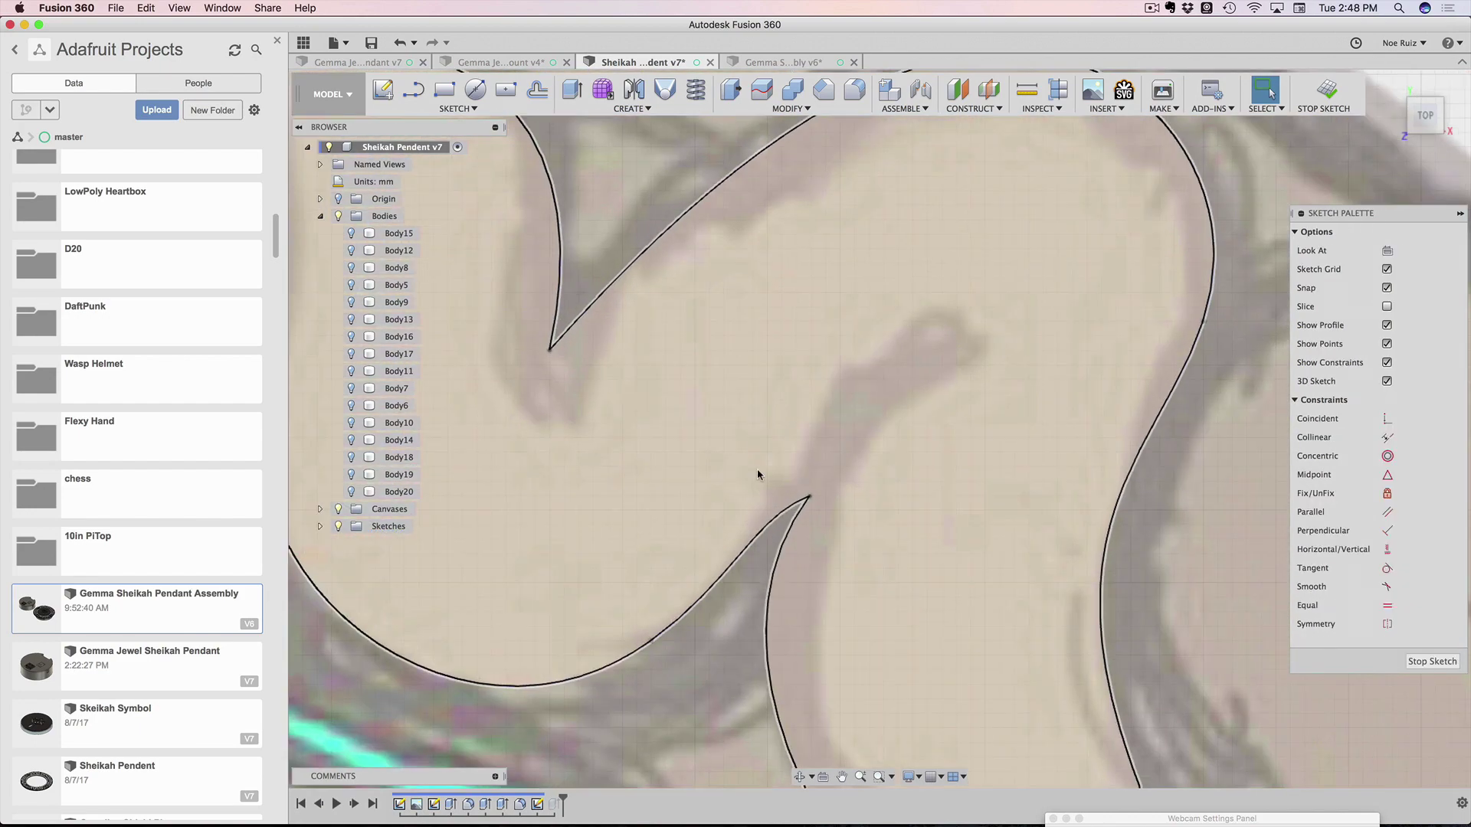
pyautogui.click(809, 496)
pyautogui.scroll(2, 829, 472)
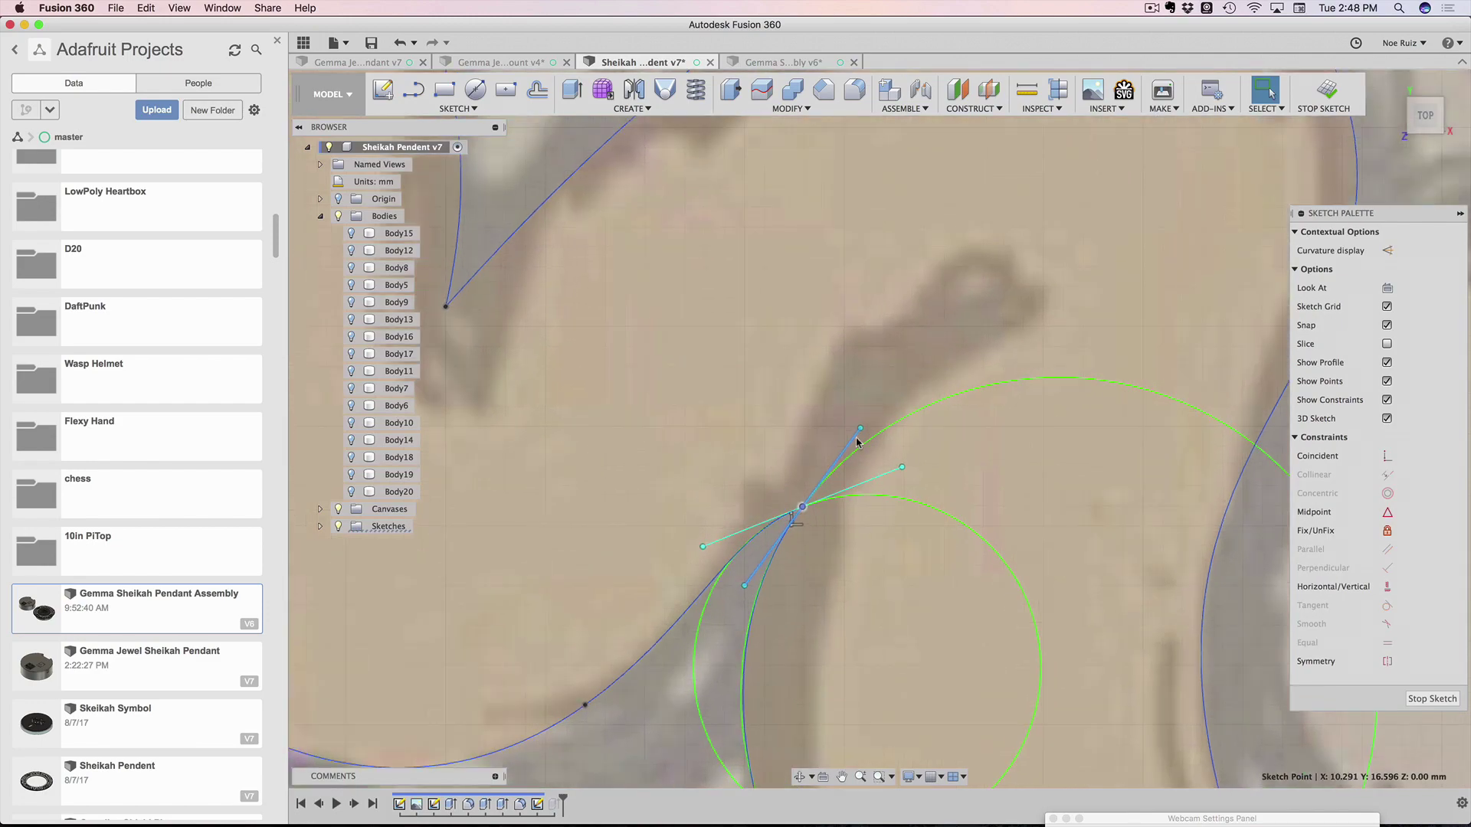
pyautogui.moveTo(860, 431)
pyautogui.mouseDown()
pyautogui.moveTo(850, 450)
pyautogui.moveTo(856, 438)
pyautogui.mouseUp()
pyautogui.scroll(-3, 854, 429)
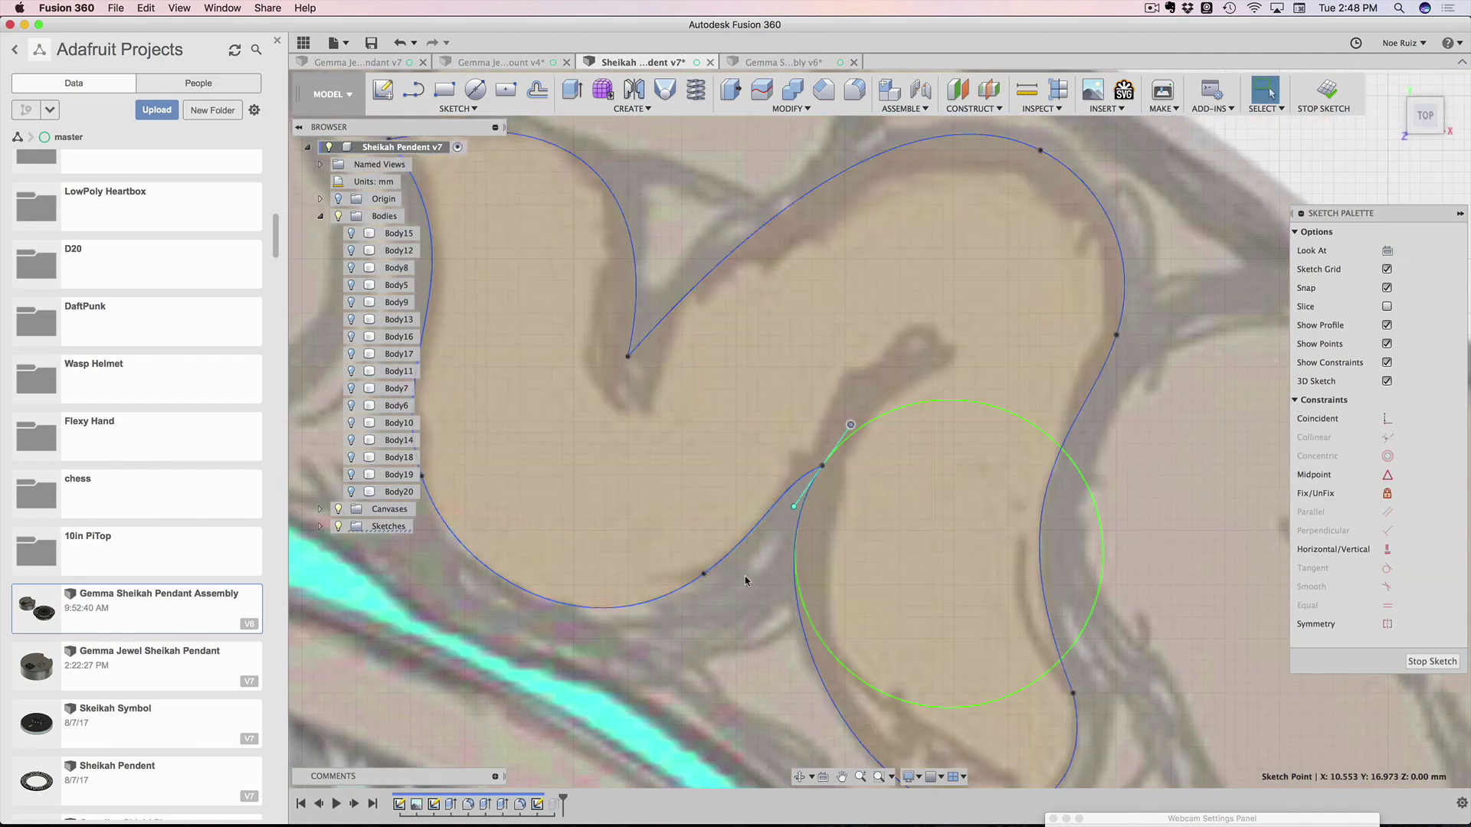
pyautogui.click(752, 587)
# Shorten the notch tip's tangent handle on the left-hand spline, placing its lower end at about X 9.90, Y 16.40 mm
pyautogui.scroll(3, 743, 537)
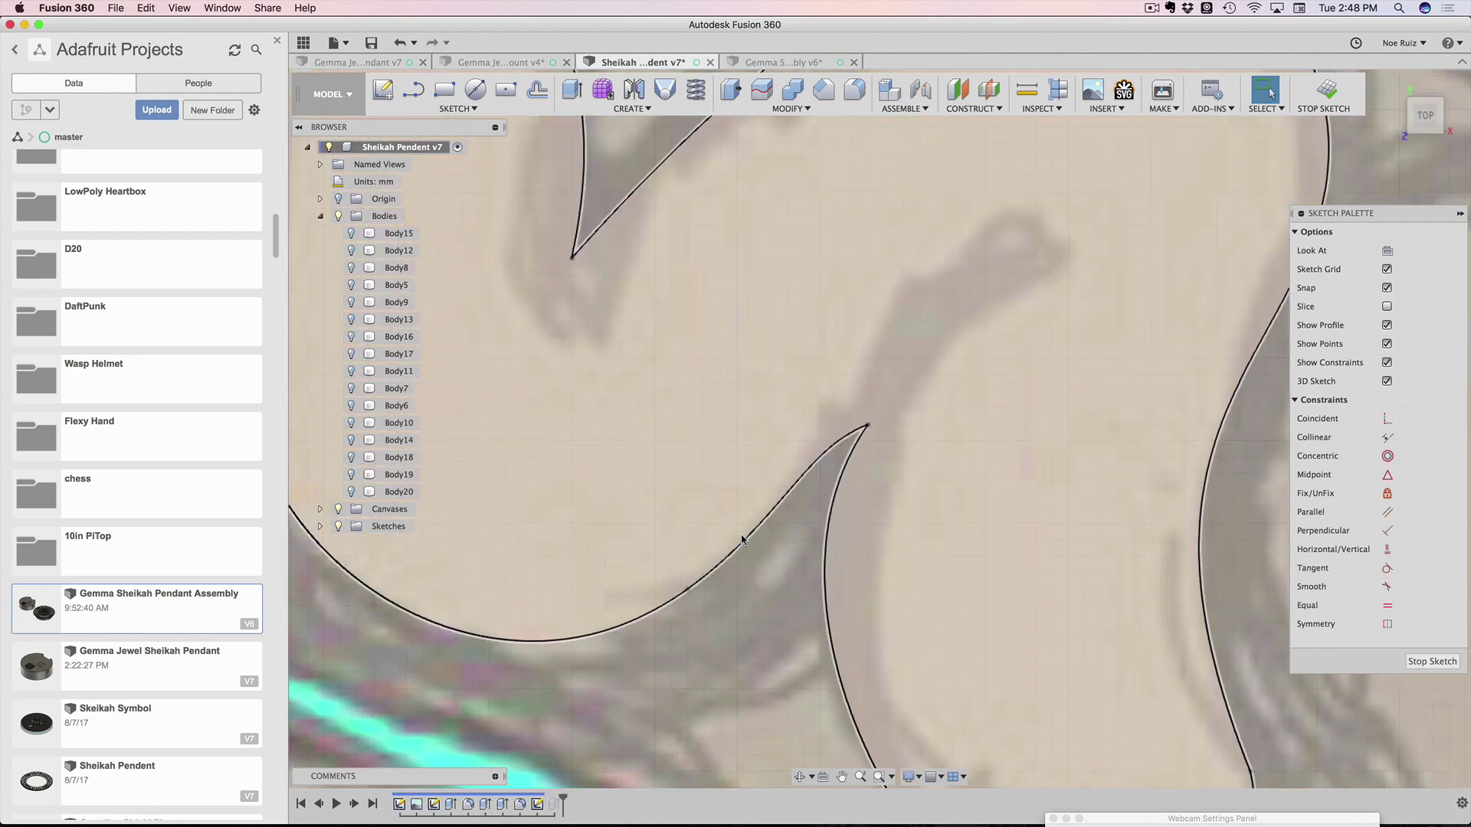
pyautogui.click(879, 414)
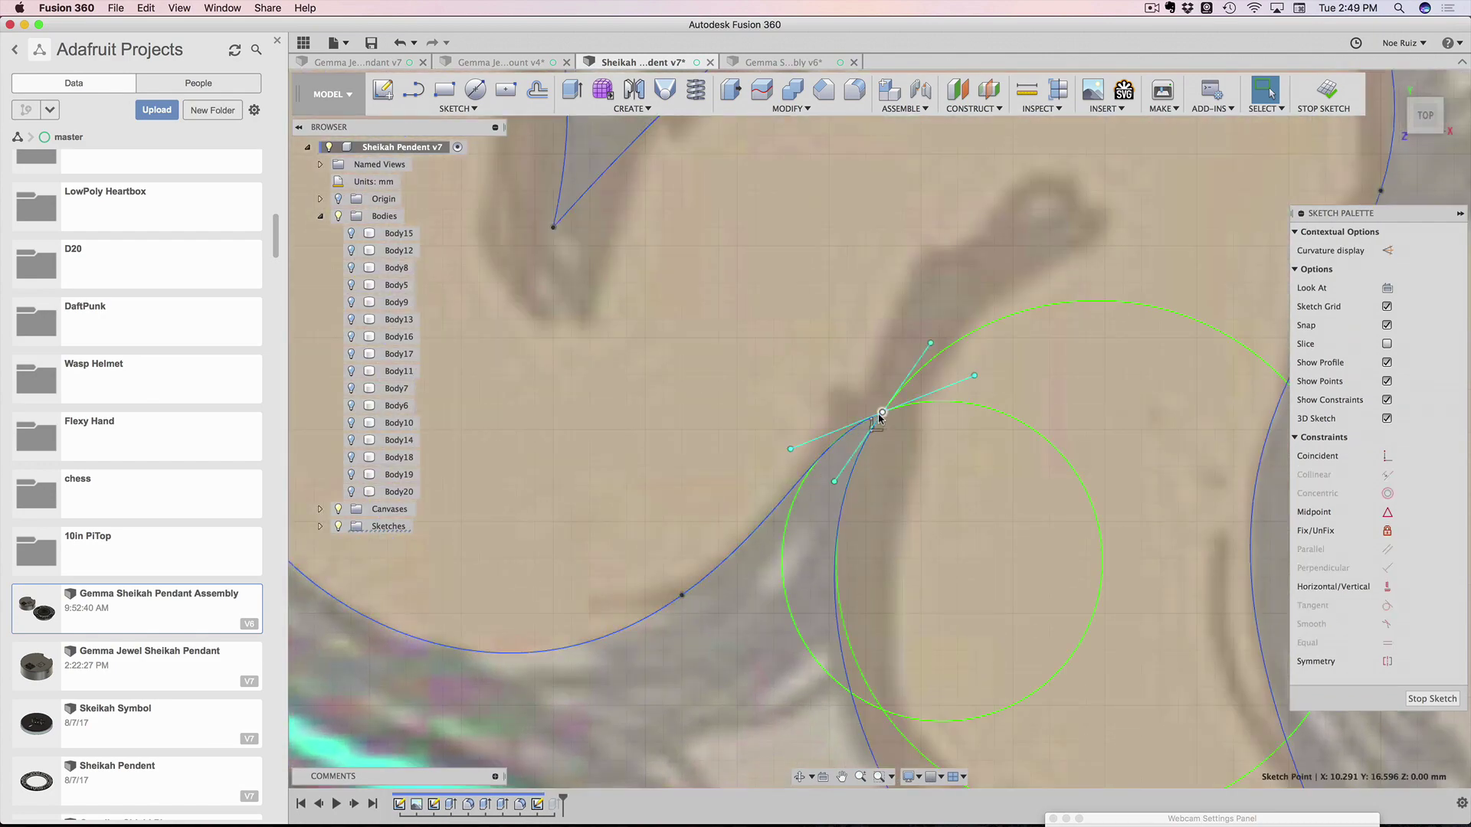
pyautogui.moveTo(790, 449); pyautogui.dragTo(817, 450)
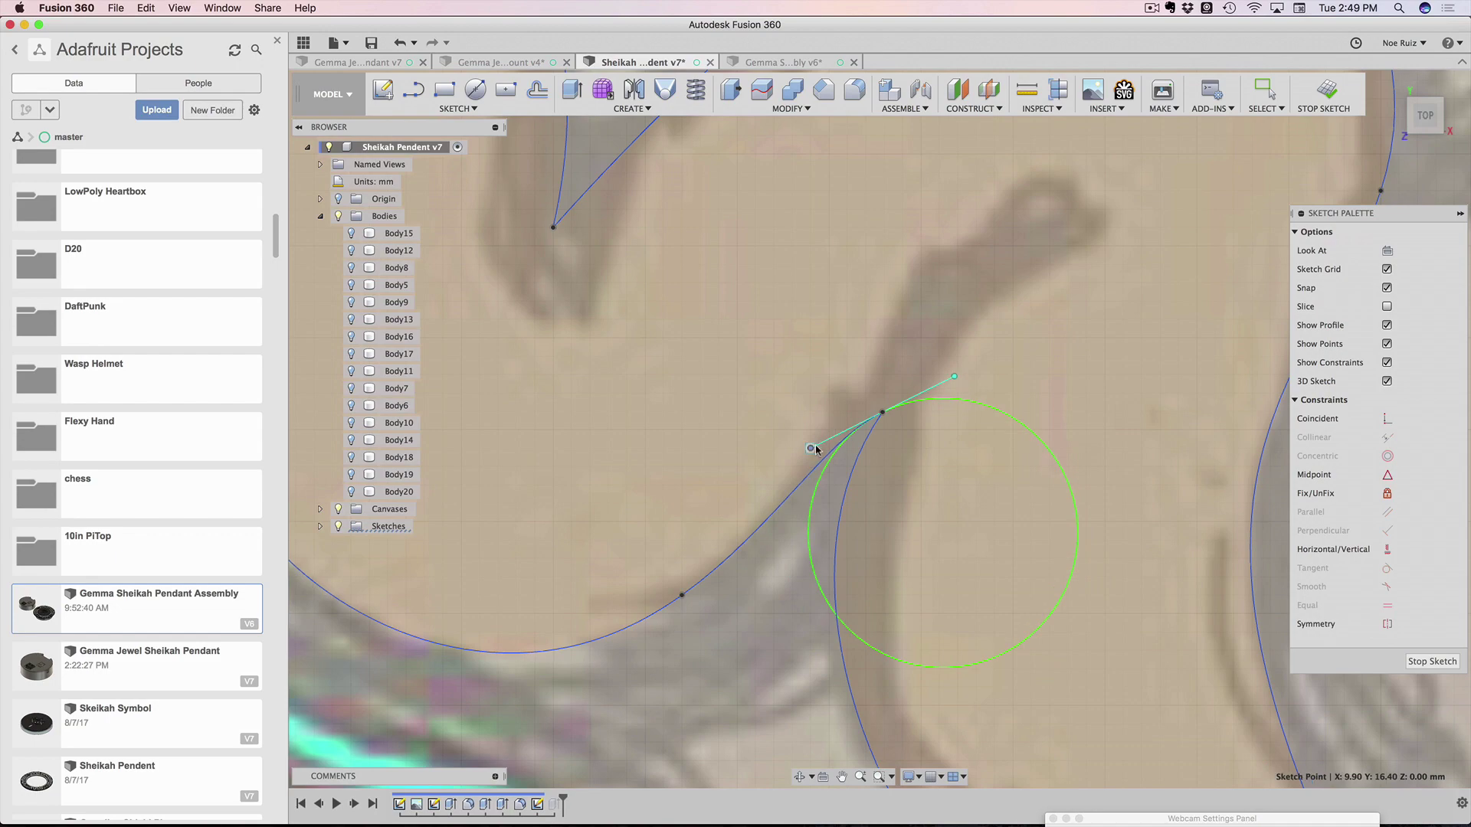
# Finish editing the curl's sketch and bring the extruded body into an angled view
pyautogui.scroll(-4, 810, 442)
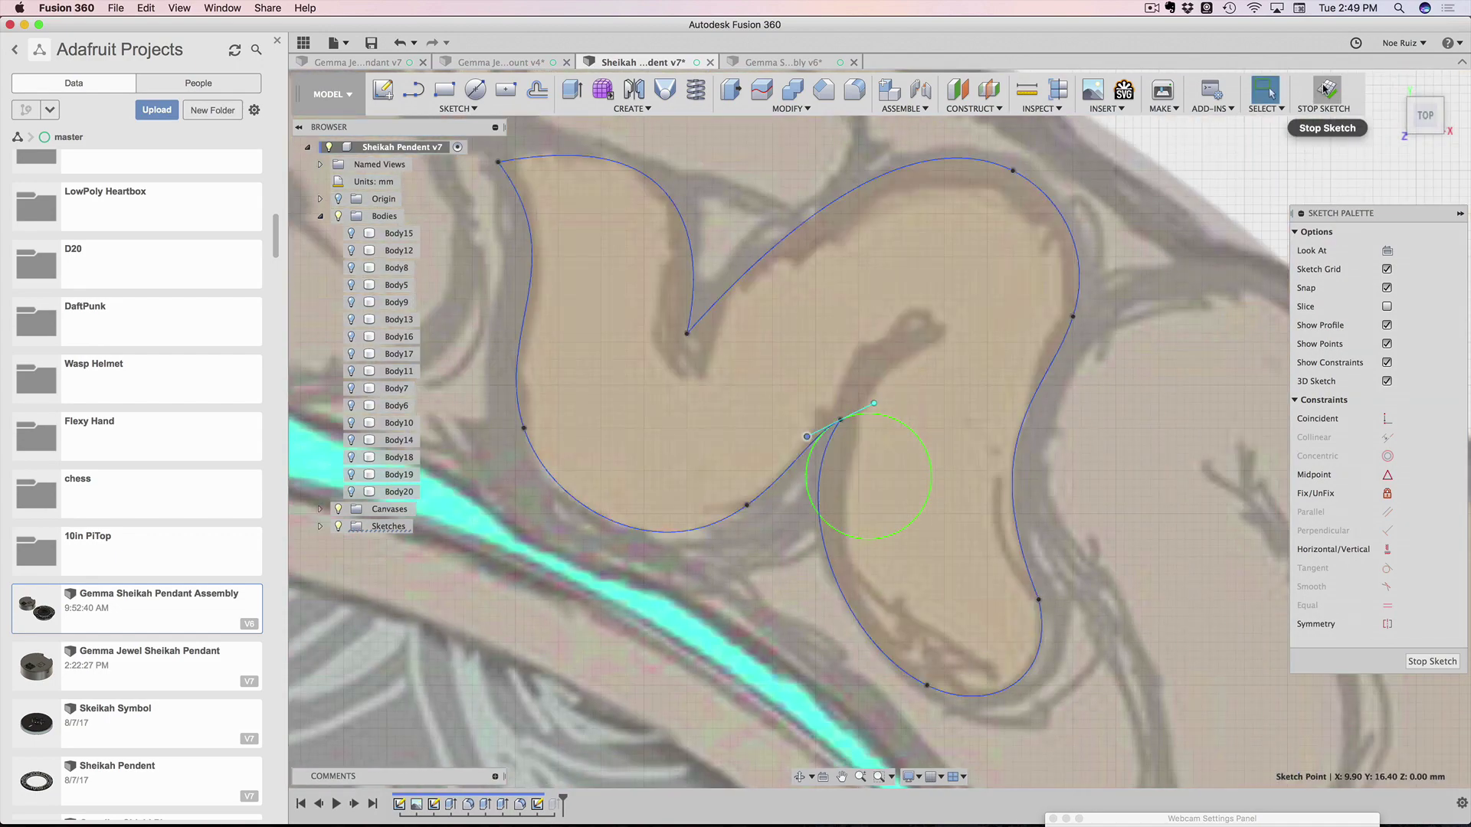
pyautogui.click(1325, 92)
pyautogui.keyDown('shift'); pyautogui.moveTo(1225, 549); pyautogui.dragTo(1247, 430, button='middle'); pyautogui.keyUp('shift')
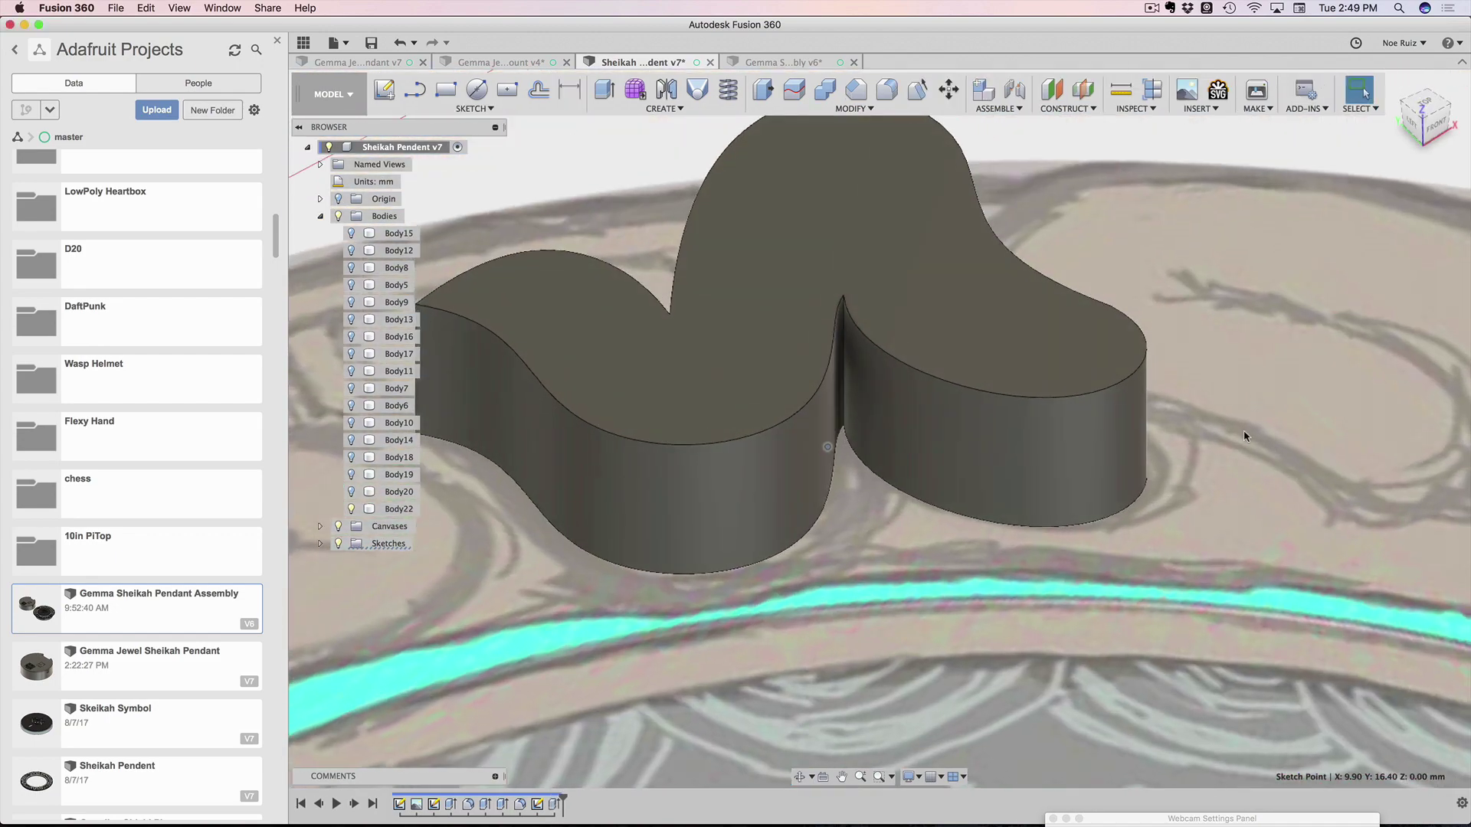
# Fillet all four top edges of the curl body with a 0.2 mm radius
pyautogui.scroll(5, 875, 348)
pyautogui.scroll(-2, 875, 348)
pyautogui.moveTo(1113, 403); pyautogui.dragTo(1060, 489, button='middle')
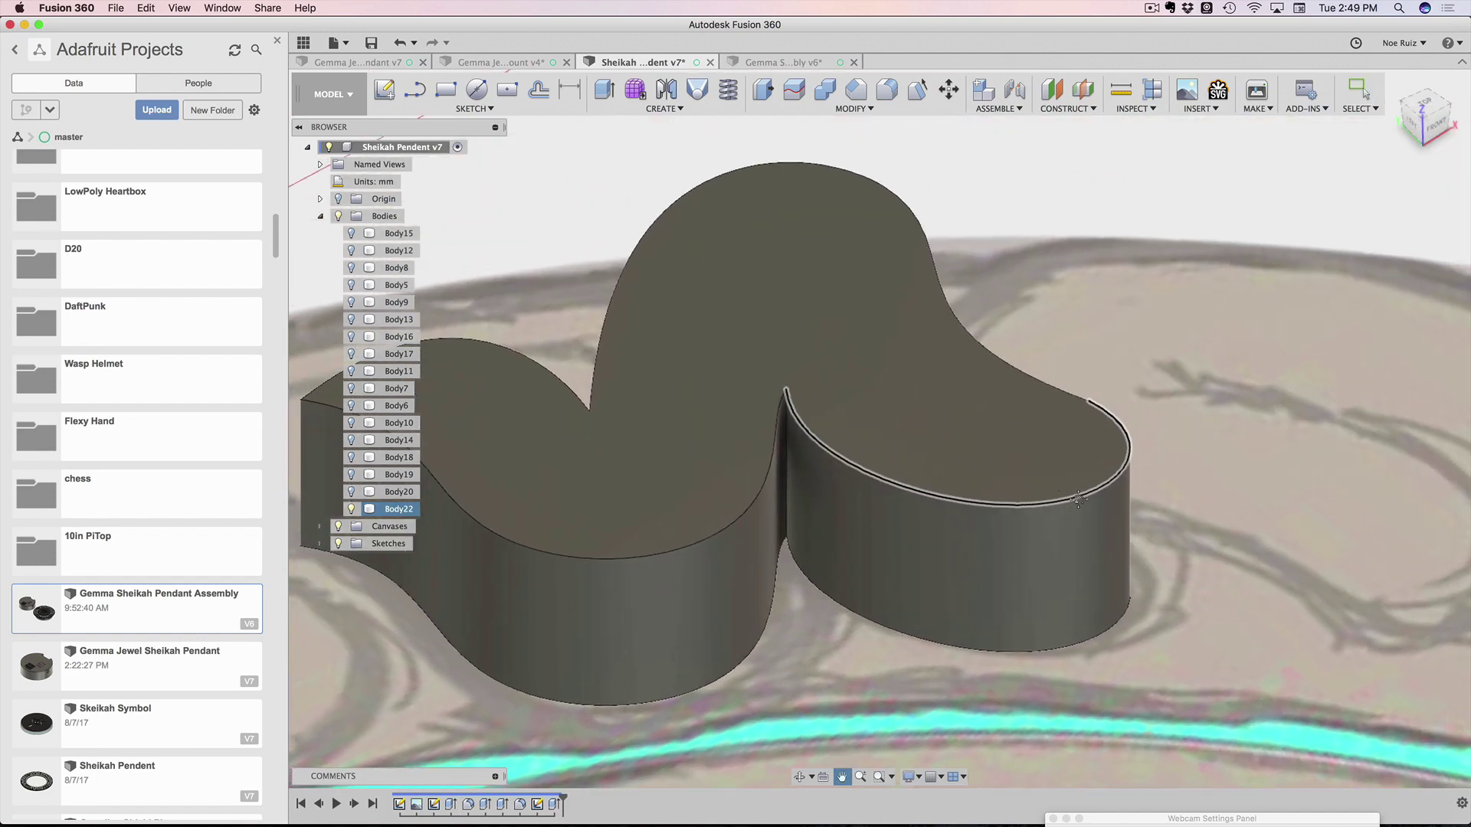
pyautogui.write('sfillet')
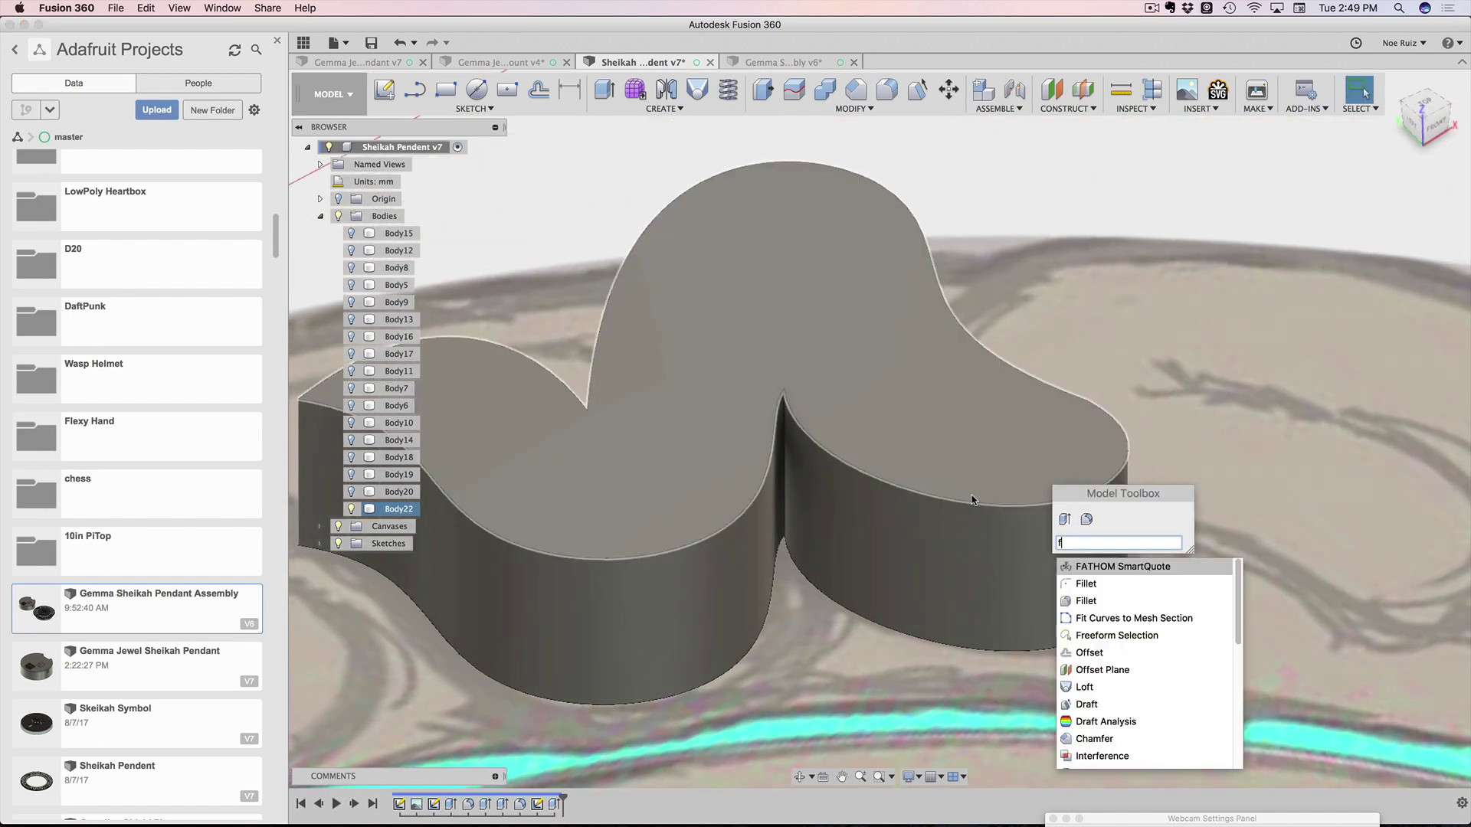
pyautogui.press('Return')
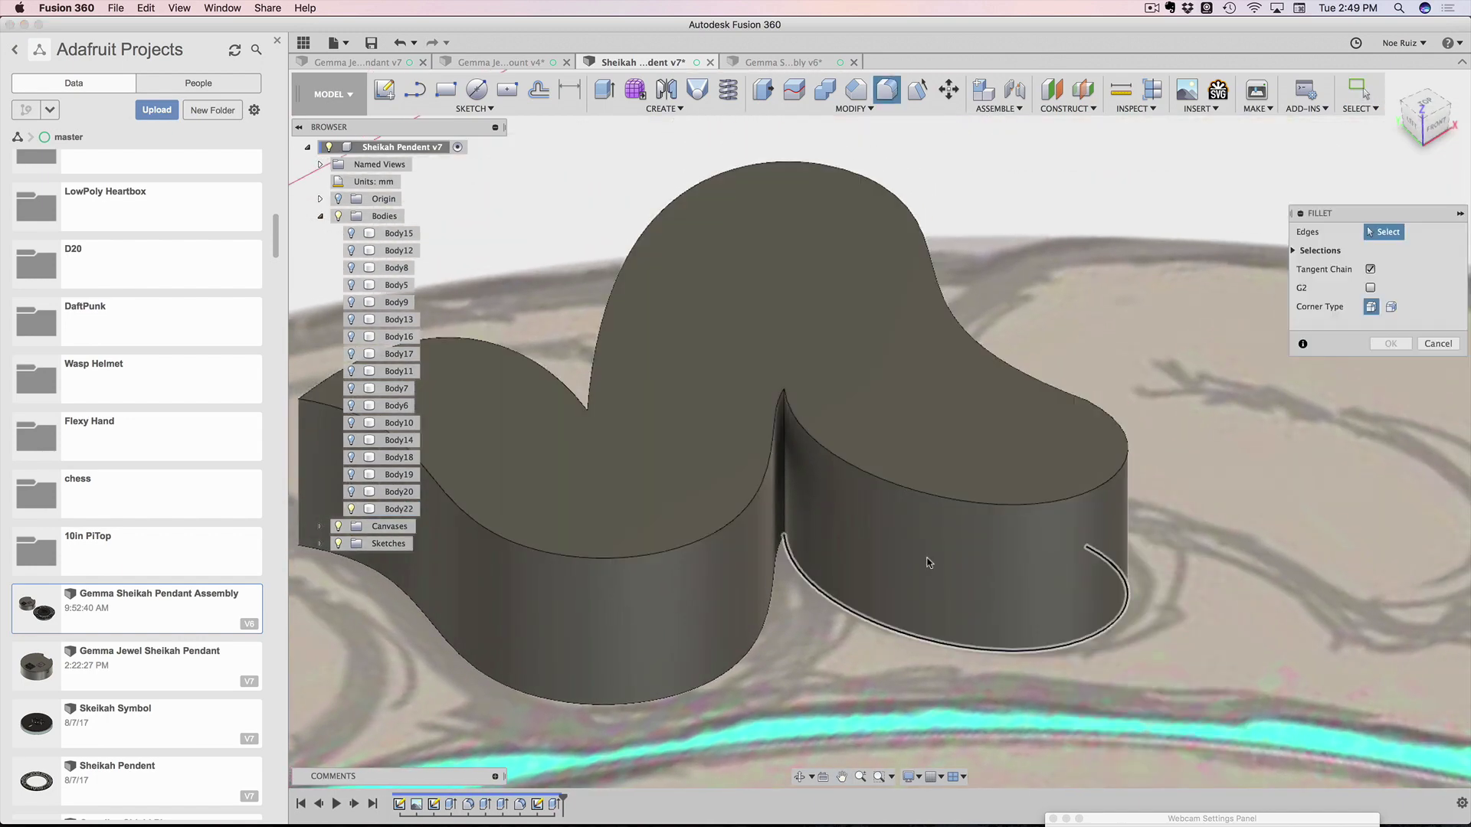
pyautogui.click(943, 496)
pyautogui.click(743, 509)
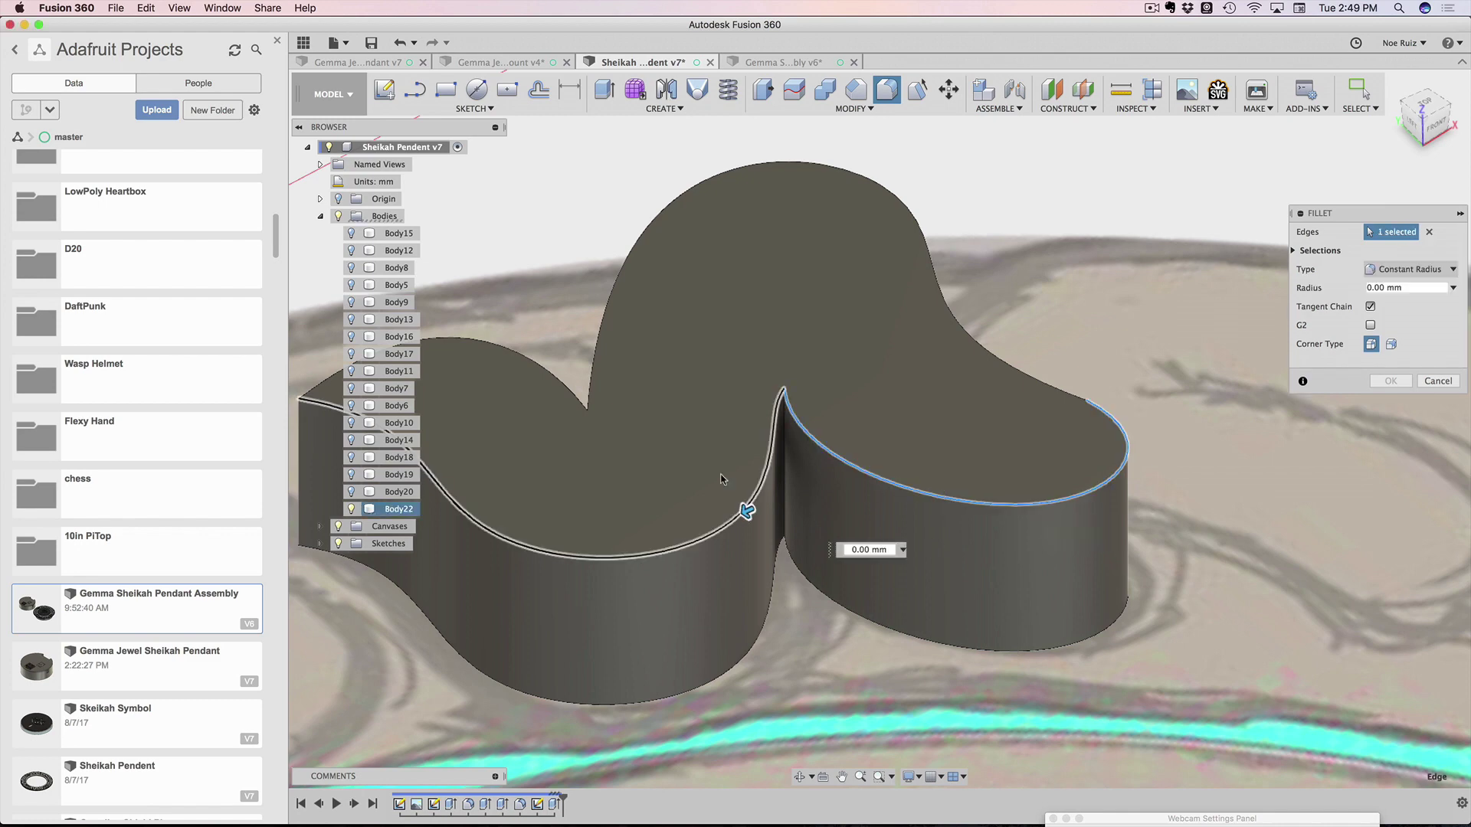
pyautogui.click(602, 337)
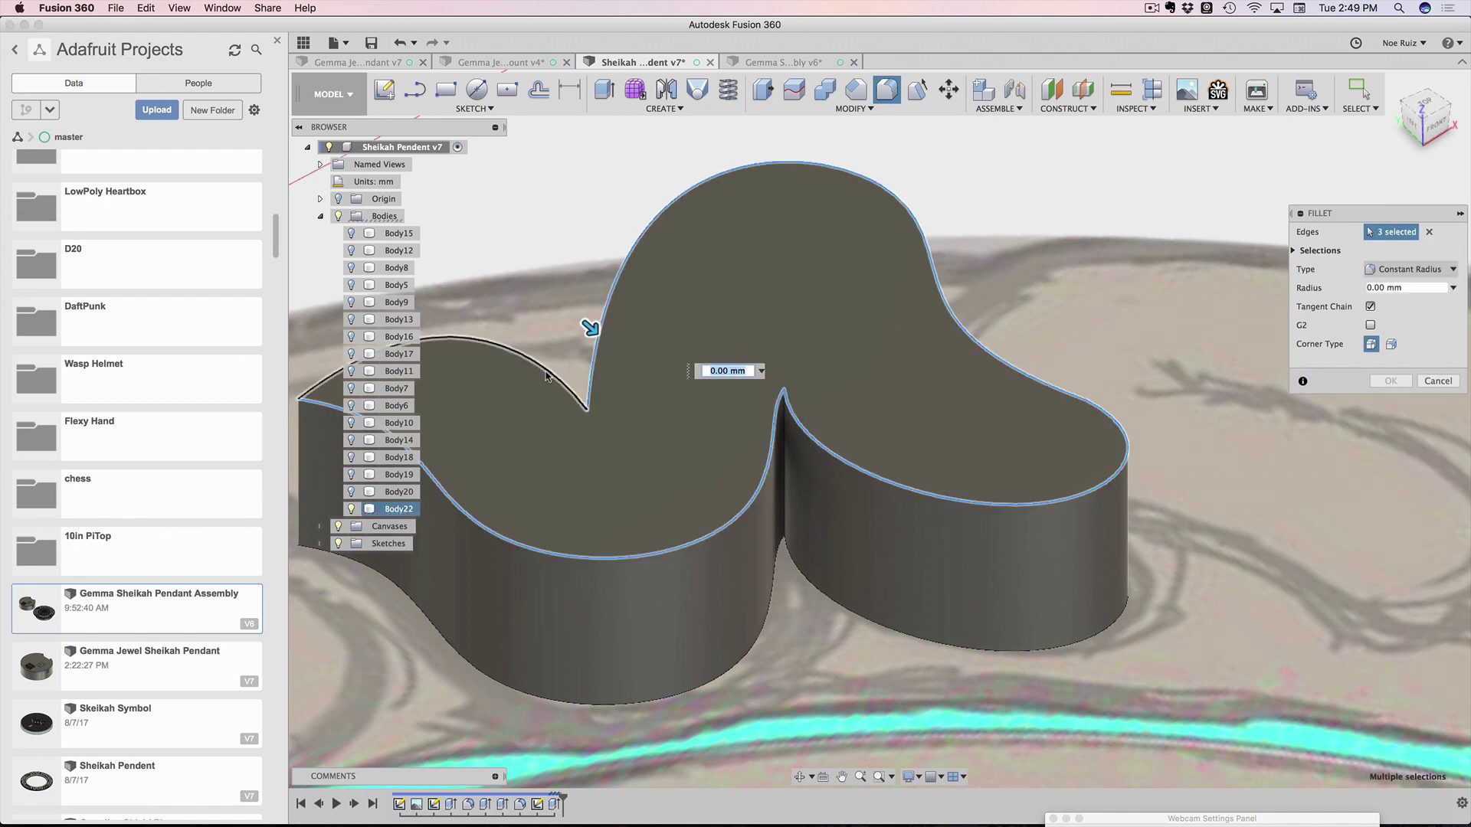
pyautogui.click(551, 358)
pyautogui.write('.2')
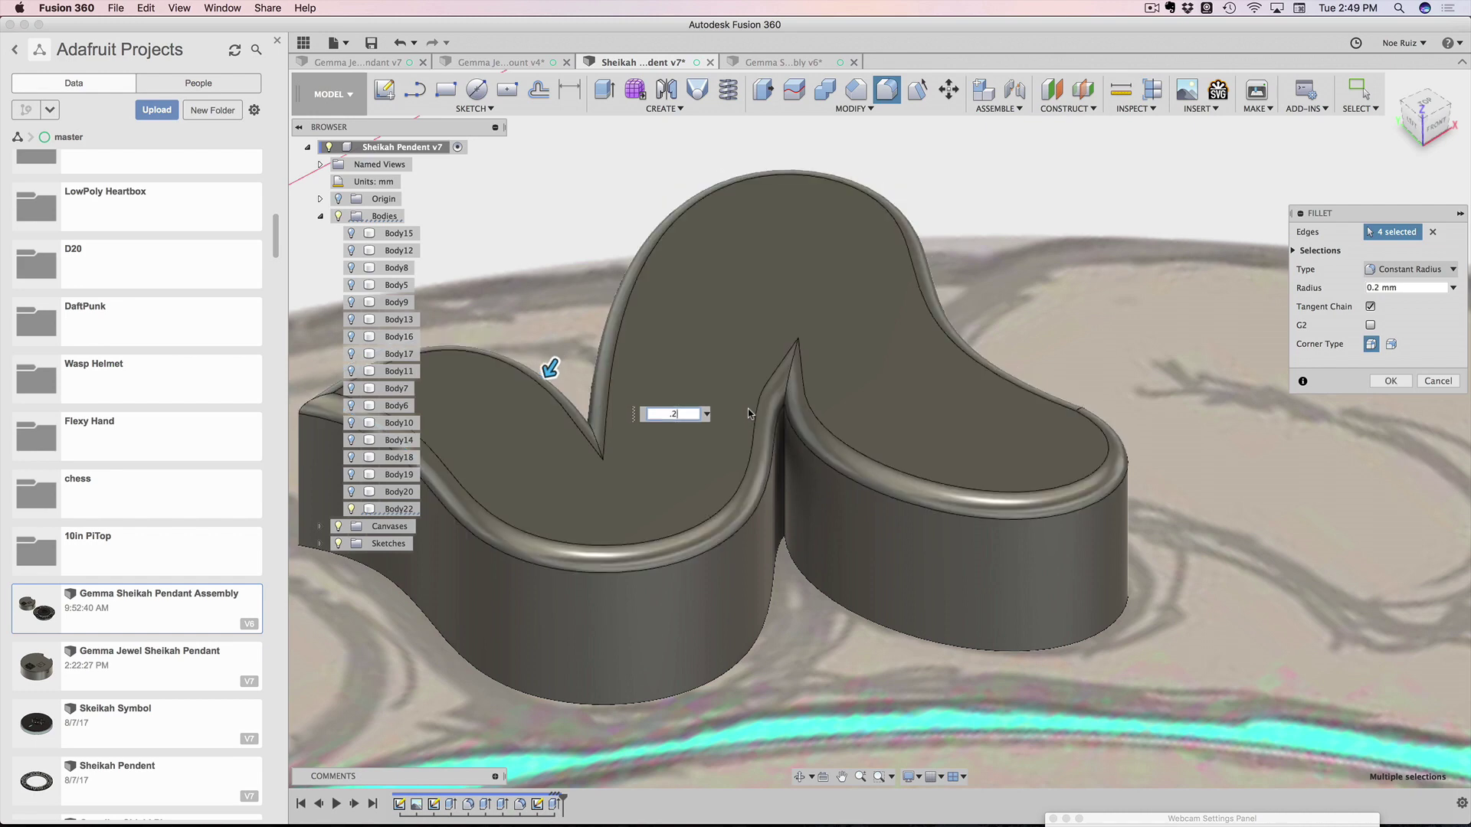
pyautogui.press('Return')
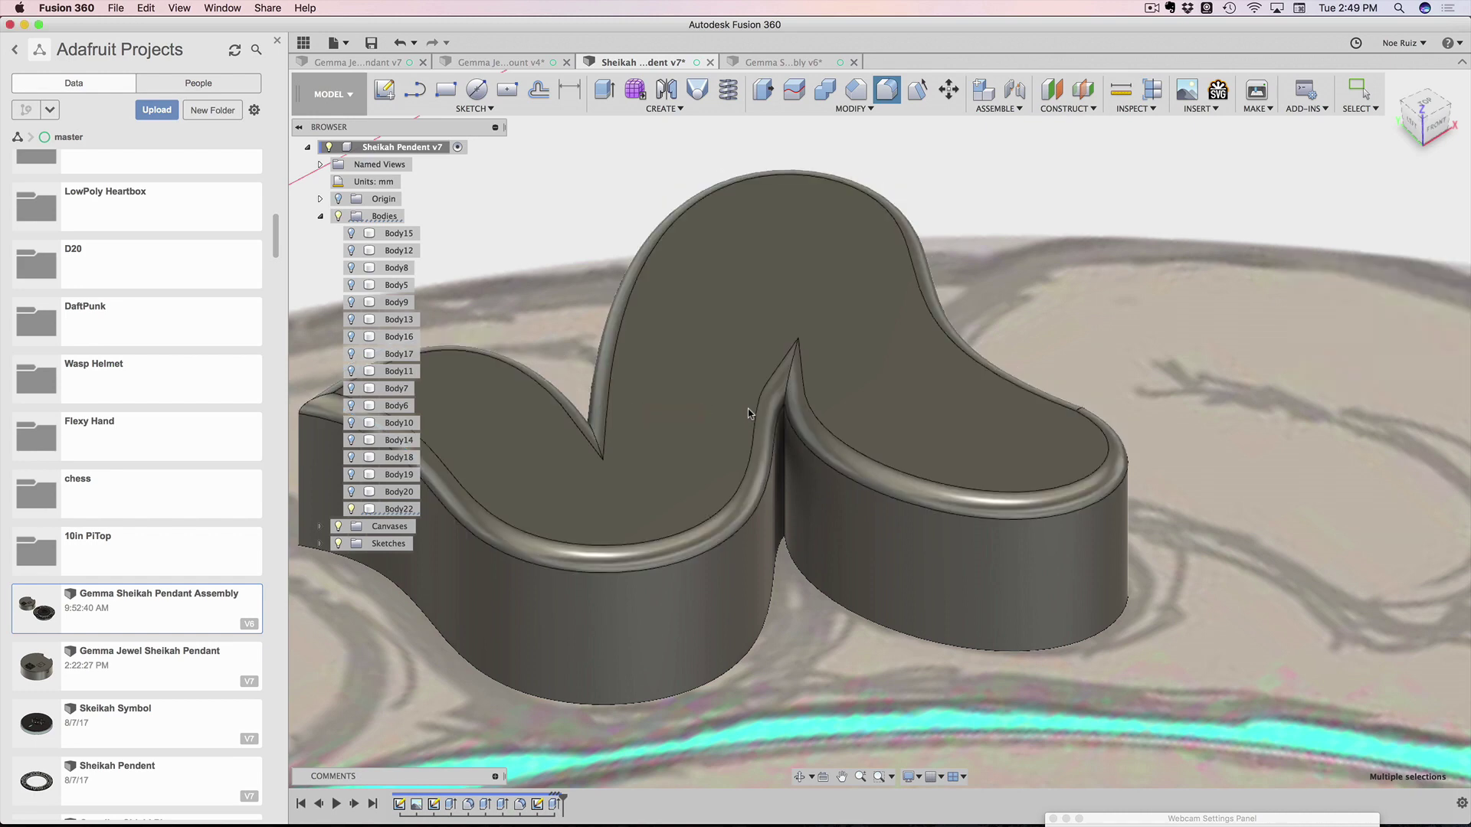
# Examine the curl's filleted edges around the narrow notch and its fit on the pendant canvas from above
pyautogui.scroll(-3, 735, 532)
pyautogui.scroll(-2, 736, 533)
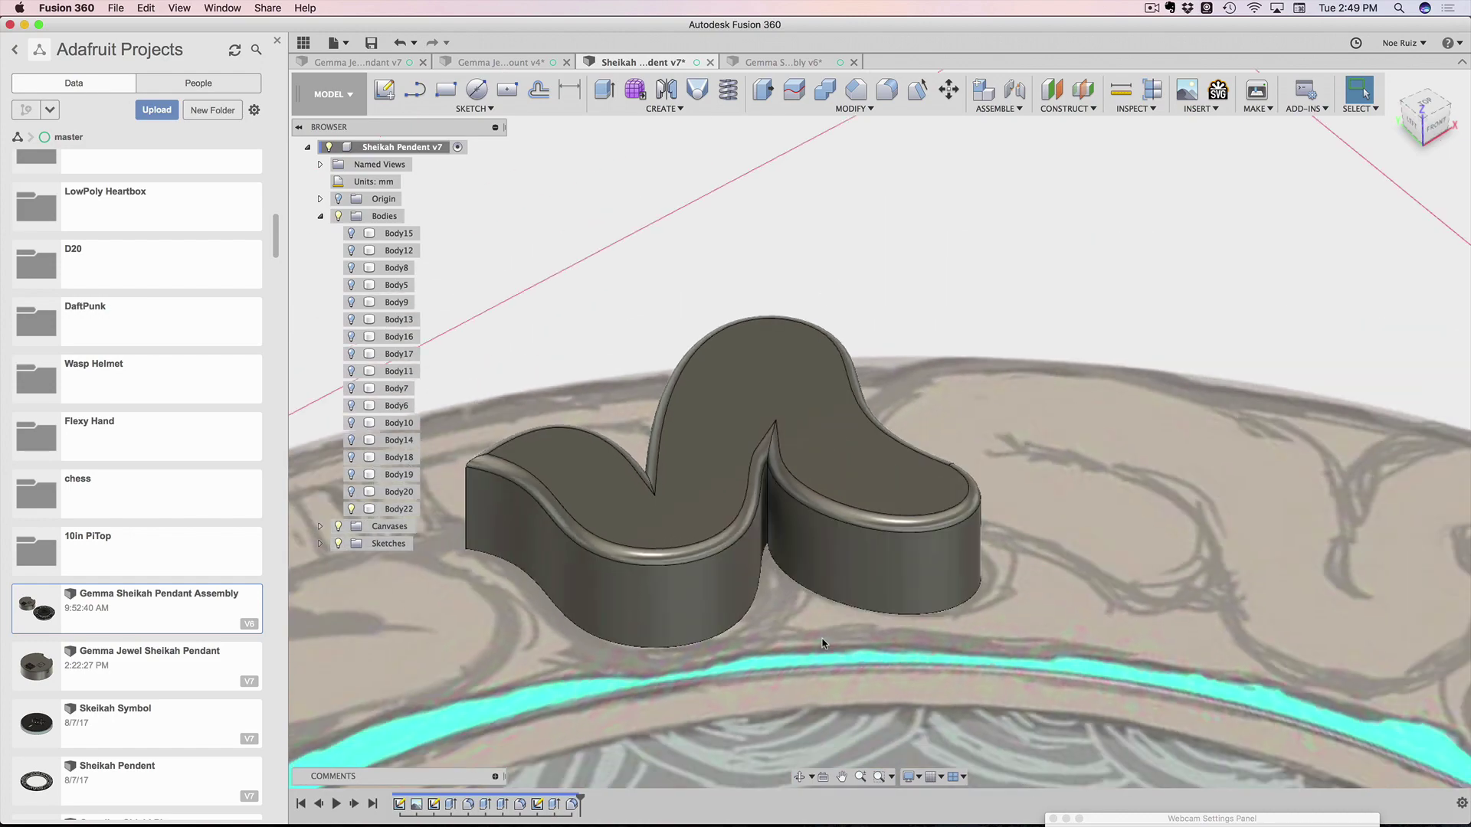
pyautogui.moveTo(735, 532); pyautogui.dragTo(842, 383, button='middle')
pyautogui.scroll(4, 865, 353)
pyautogui.scroll(4, 932, 312)
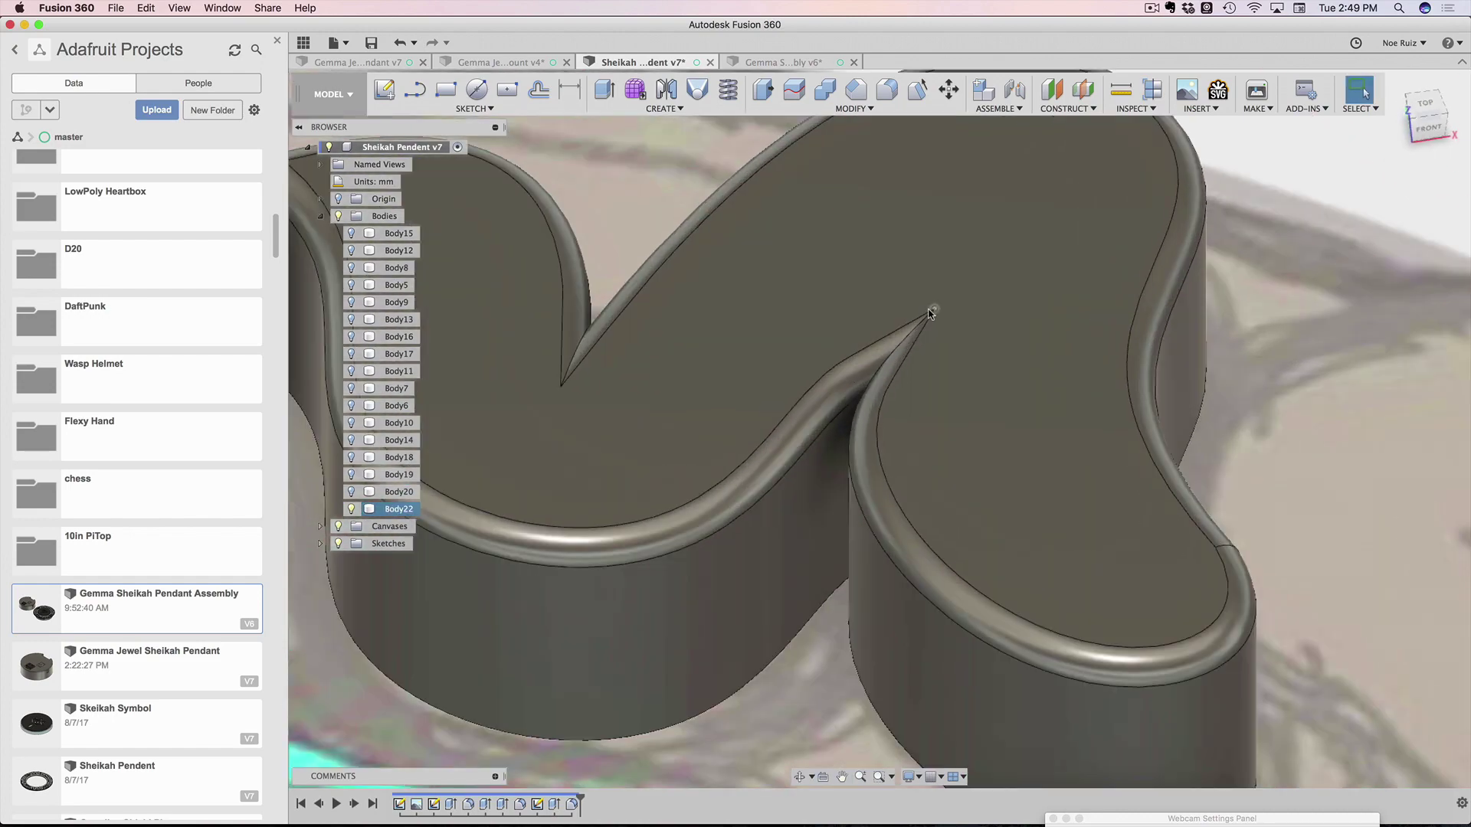
pyautogui.scroll(-5, 877, 346)
pyautogui.keyDown('shift'); pyautogui.moveTo(1053, 344); pyautogui.dragTo(854, 492, button='middle'); pyautogui.keyUp('shift')
pyautogui.scroll(-6, 866, 475)
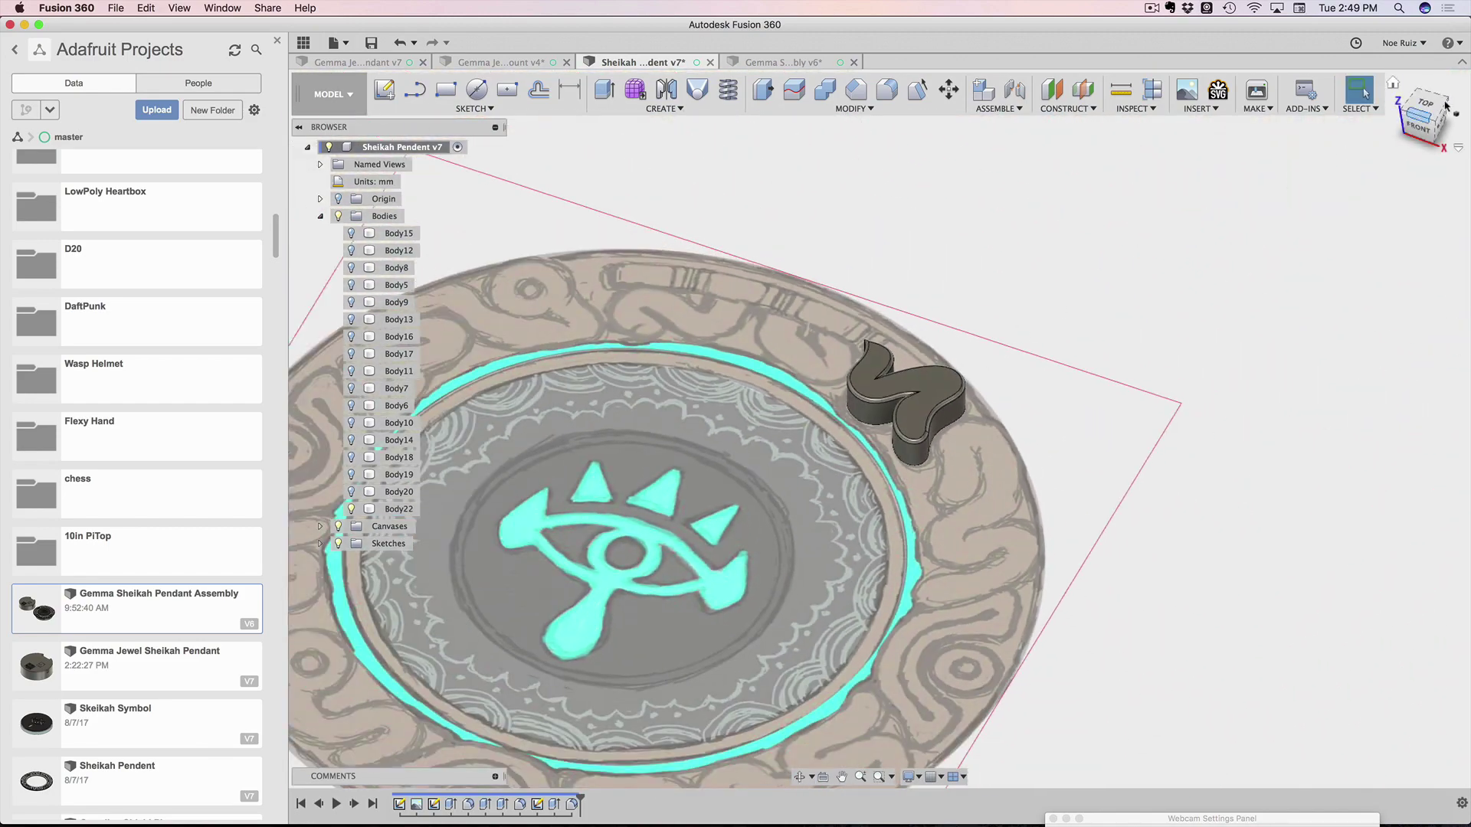
pyautogui.click(1423, 109)
pyautogui.scroll(5, 889, 315)
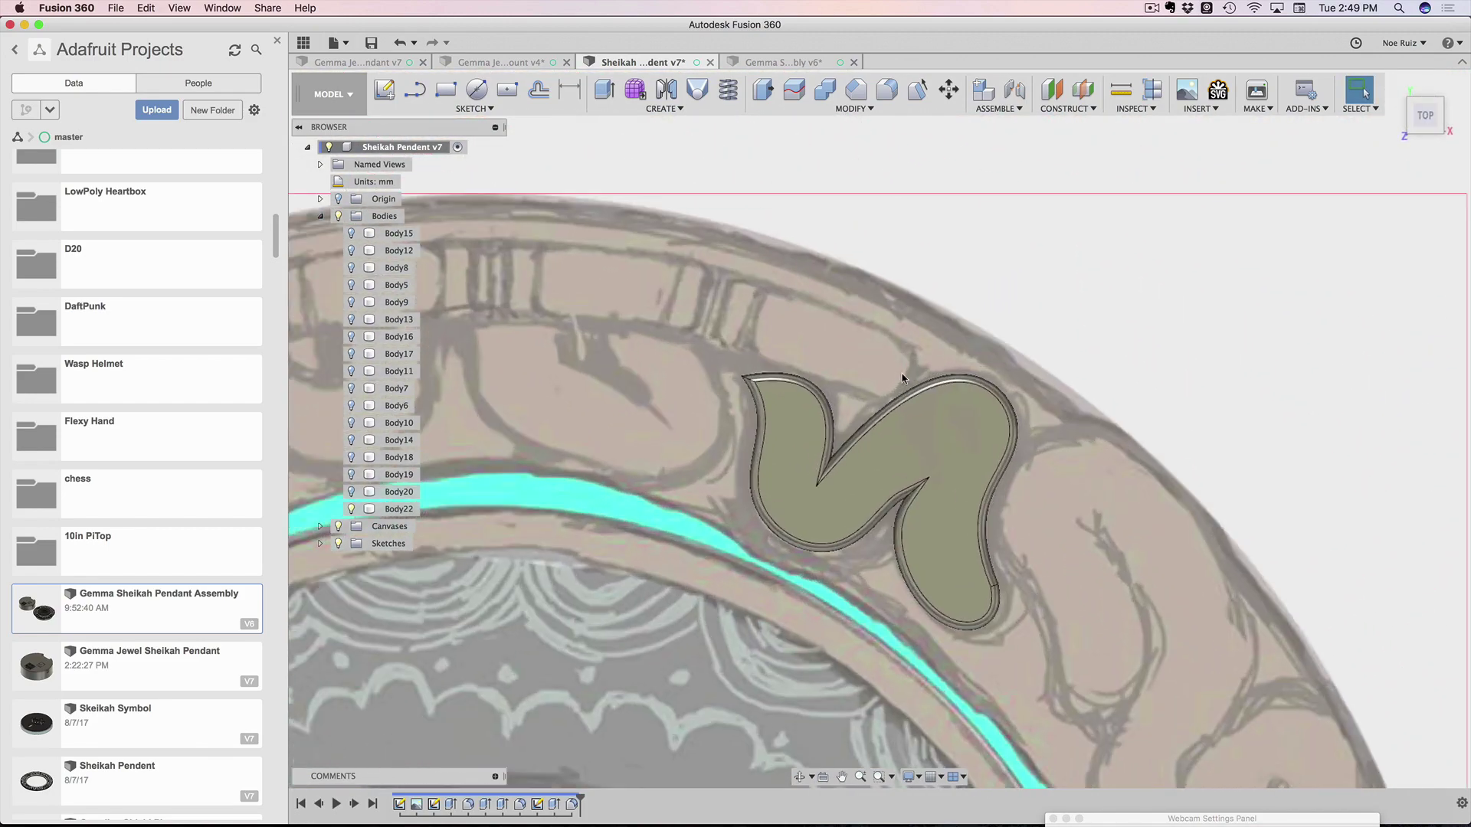
pyautogui.scroll(-3, 912, 366)
pyautogui.keyDown('shift'); pyautogui.moveTo(1119, 485); pyautogui.dragTo(850, 402, button='middle'); pyautogui.keyUp('shift')
# Switch to Chrome and review the tips on the ESC key and rough draft shape in the LXL – Splines notes
pyautogui.press('super+Tab')
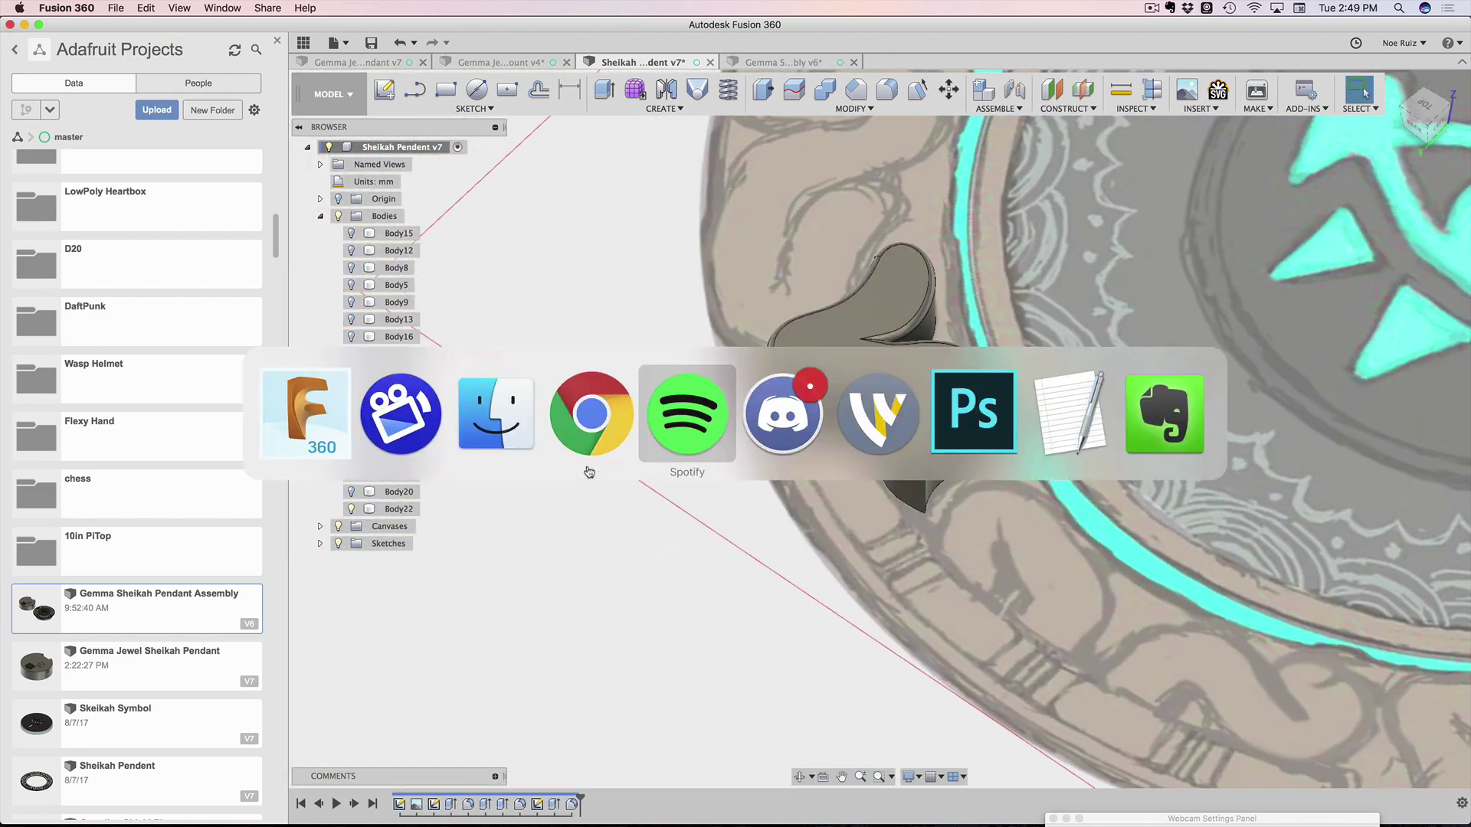
pyautogui.click(546, 441)
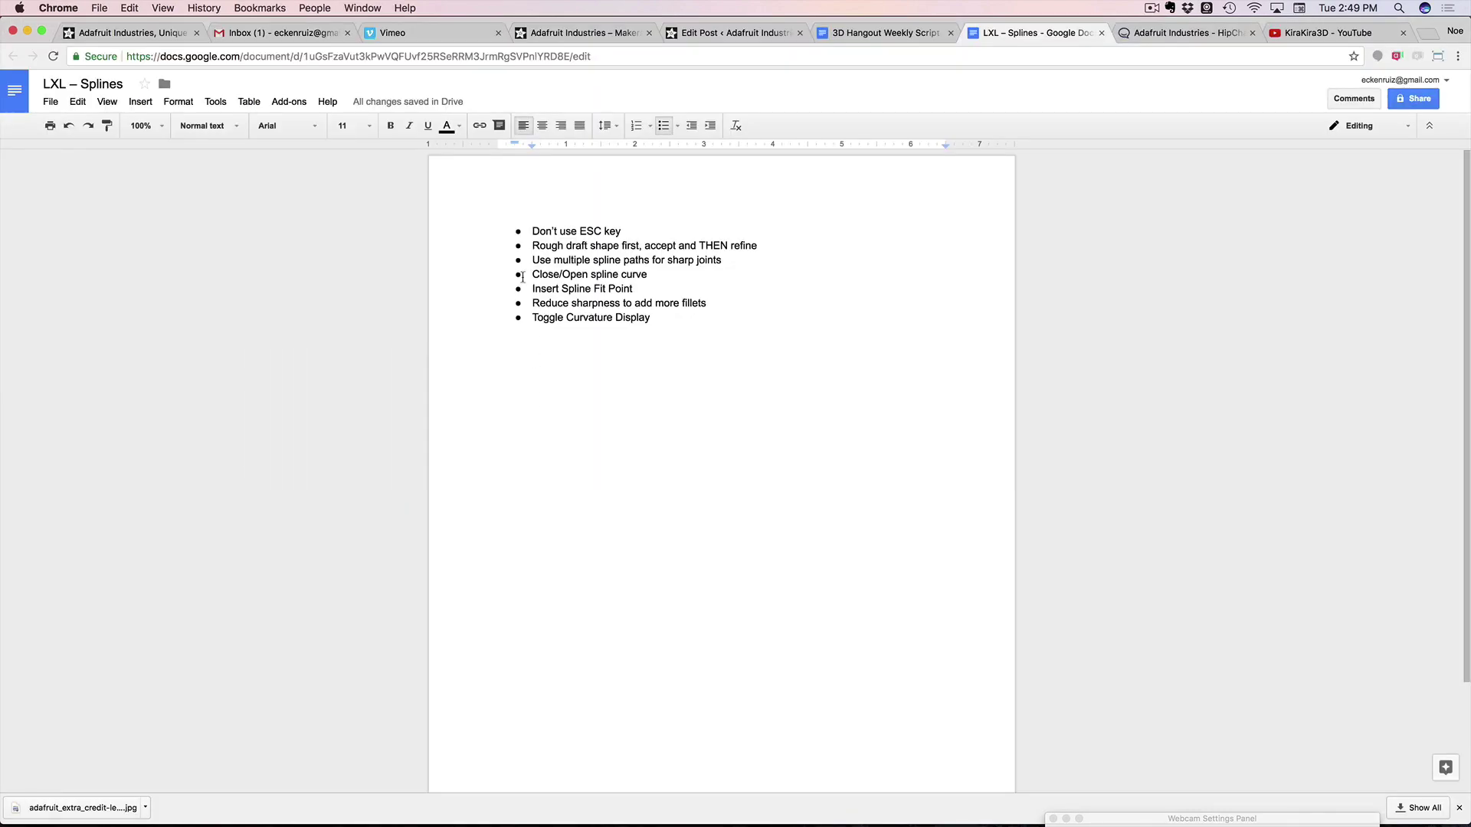
pyautogui.moveTo(621, 230); pyautogui.dragTo(523, 224)
pyautogui.press('super+Tab')
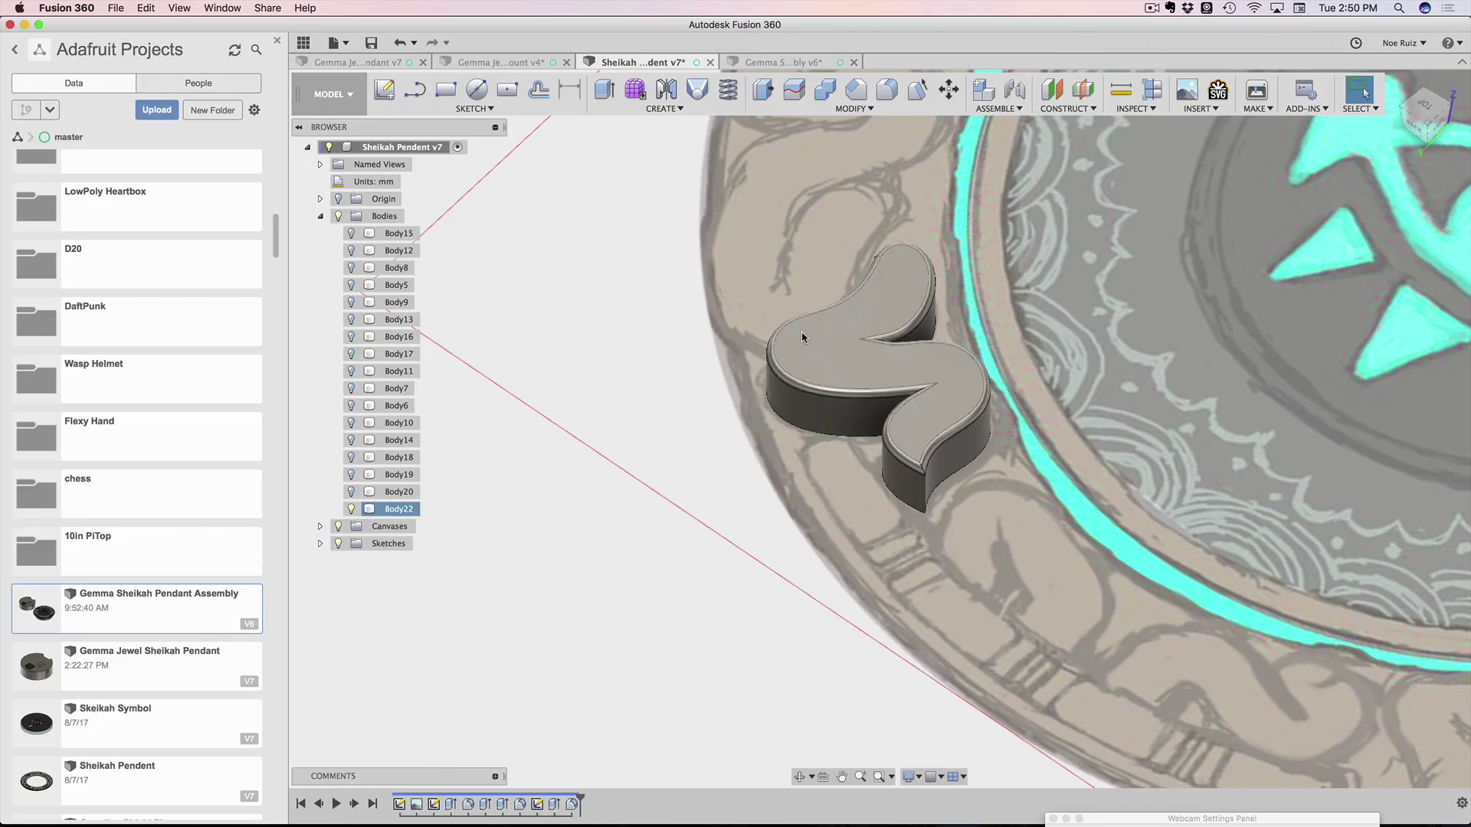
pyautogui.press('super+Tab')
pyautogui.click(620, 228)
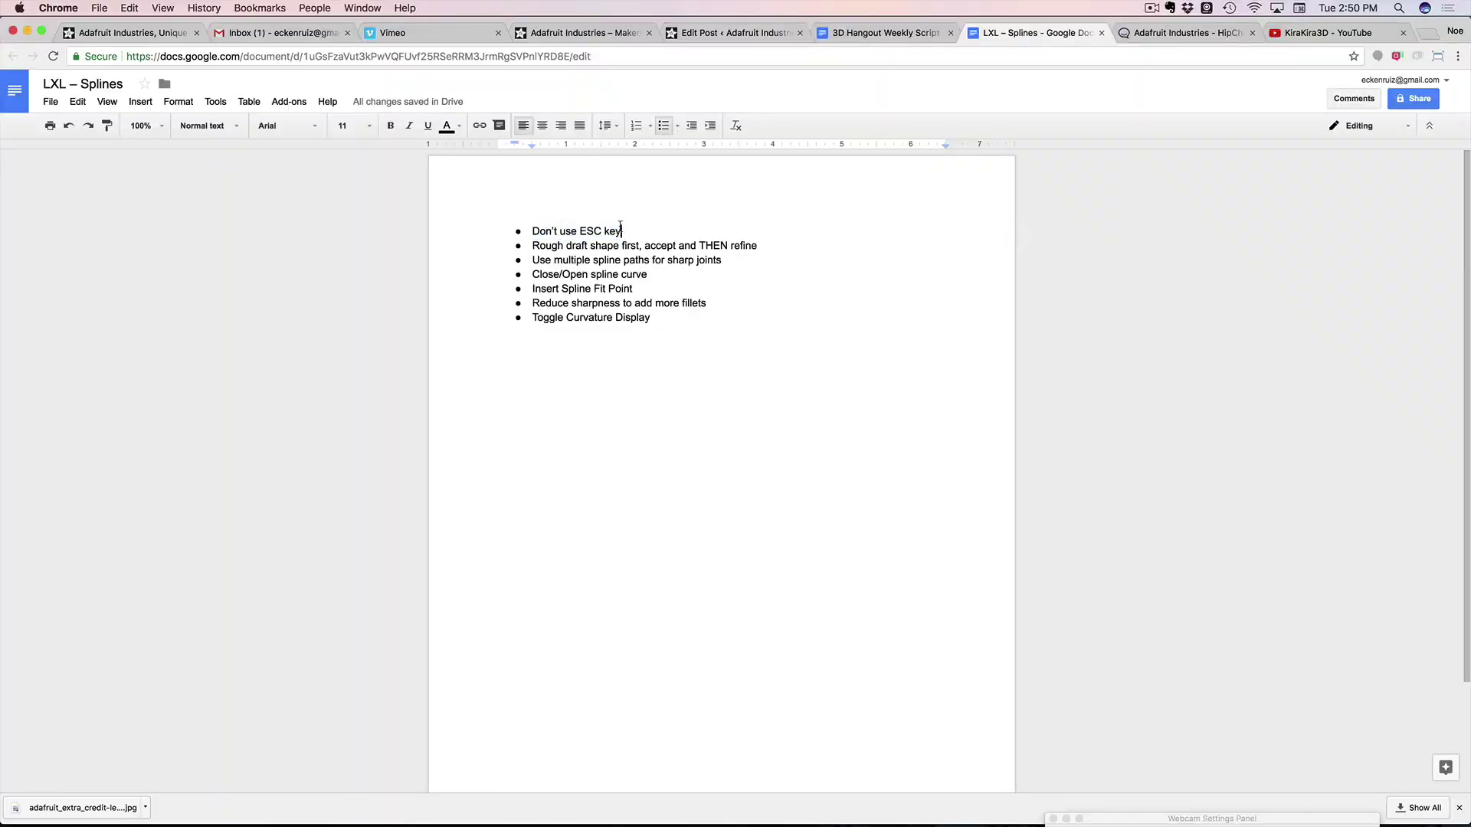
pyautogui.moveTo(594, 228); pyautogui.dragTo(541, 230)
pyautogui.click(531, 245)
pyautogui.moveTo(531, 245); pyautogui.dragTo(643, 240)
# Examine the curl body in Fusion 360, checking it against the drafting tips in the Chrome notes
pyautogui.press('super+Tab')
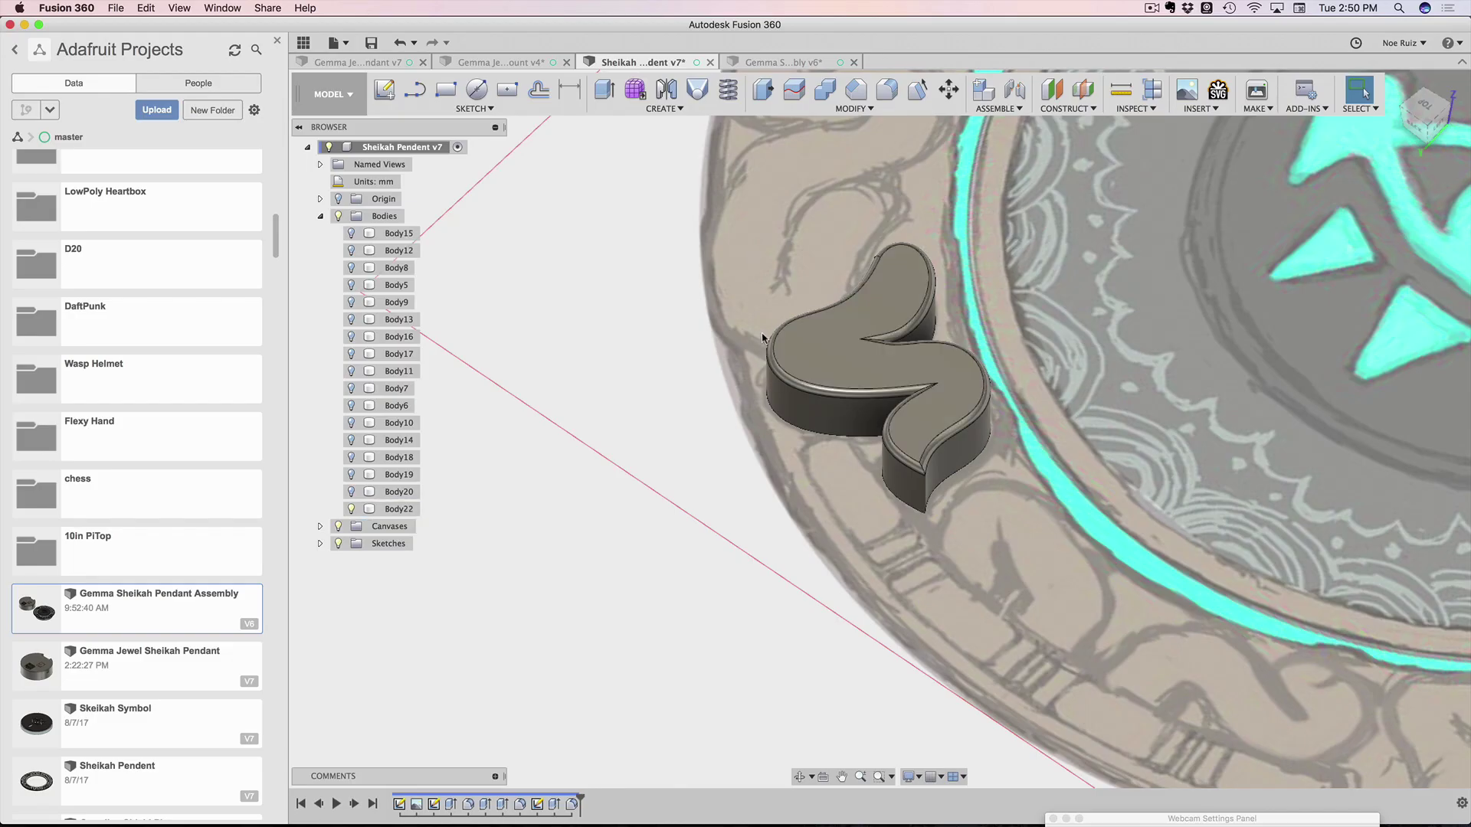
pyautogui.click(881, 345)
pyautogui.scroll(3, 835, 303)
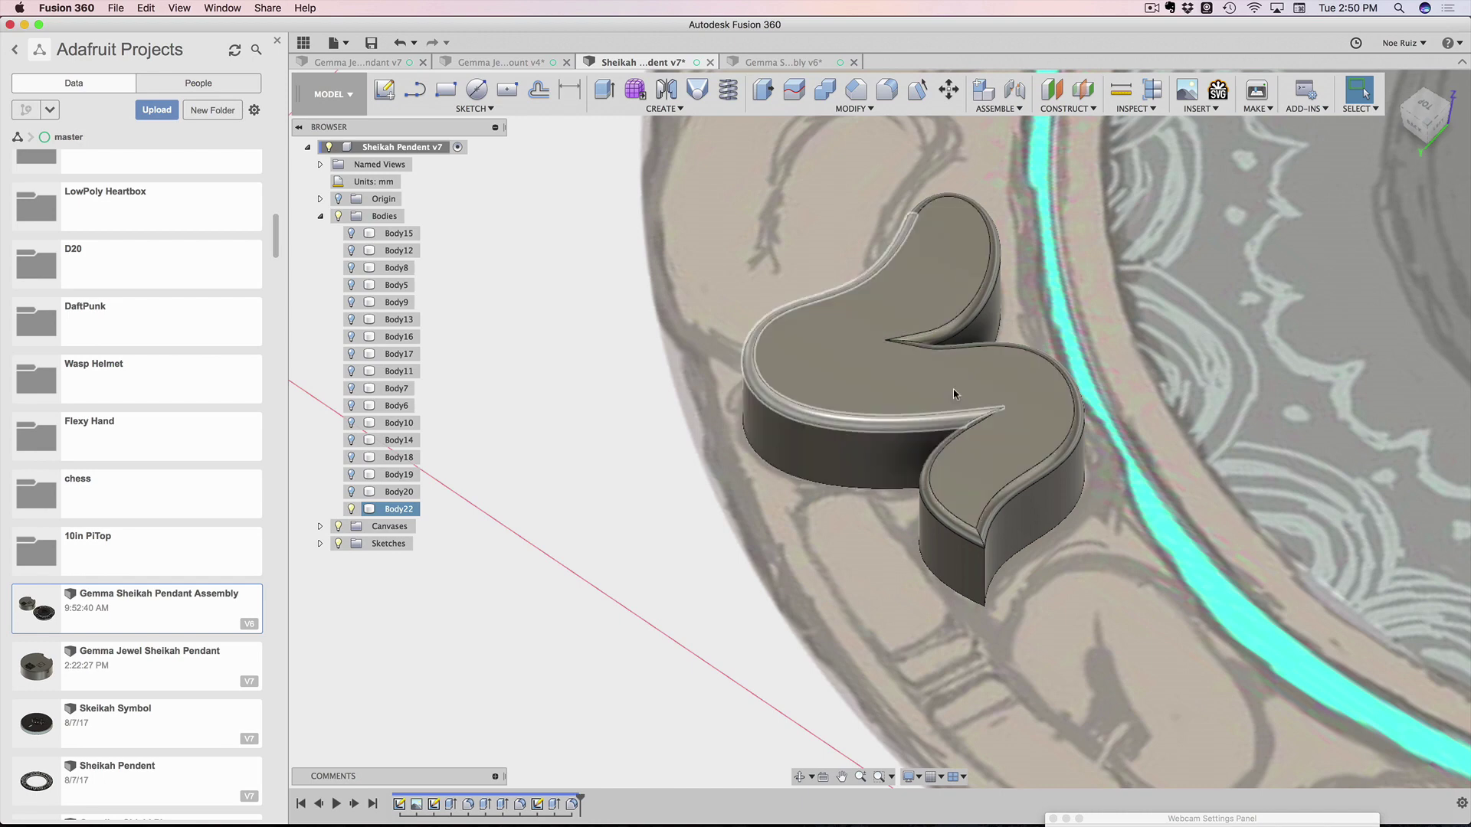
pyautogui.press('super+Tab')
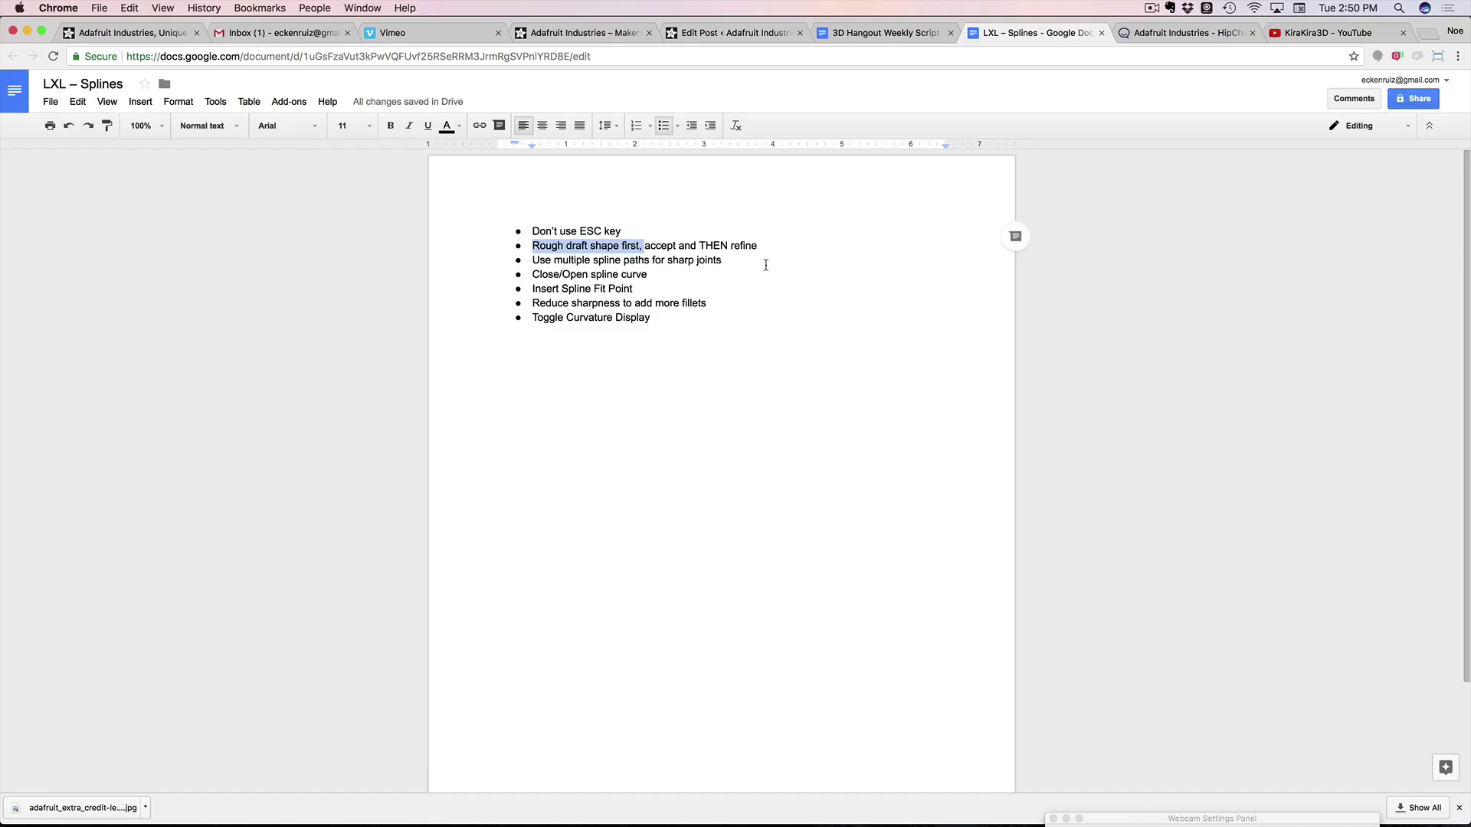
pyautogui.press('super+Tab')
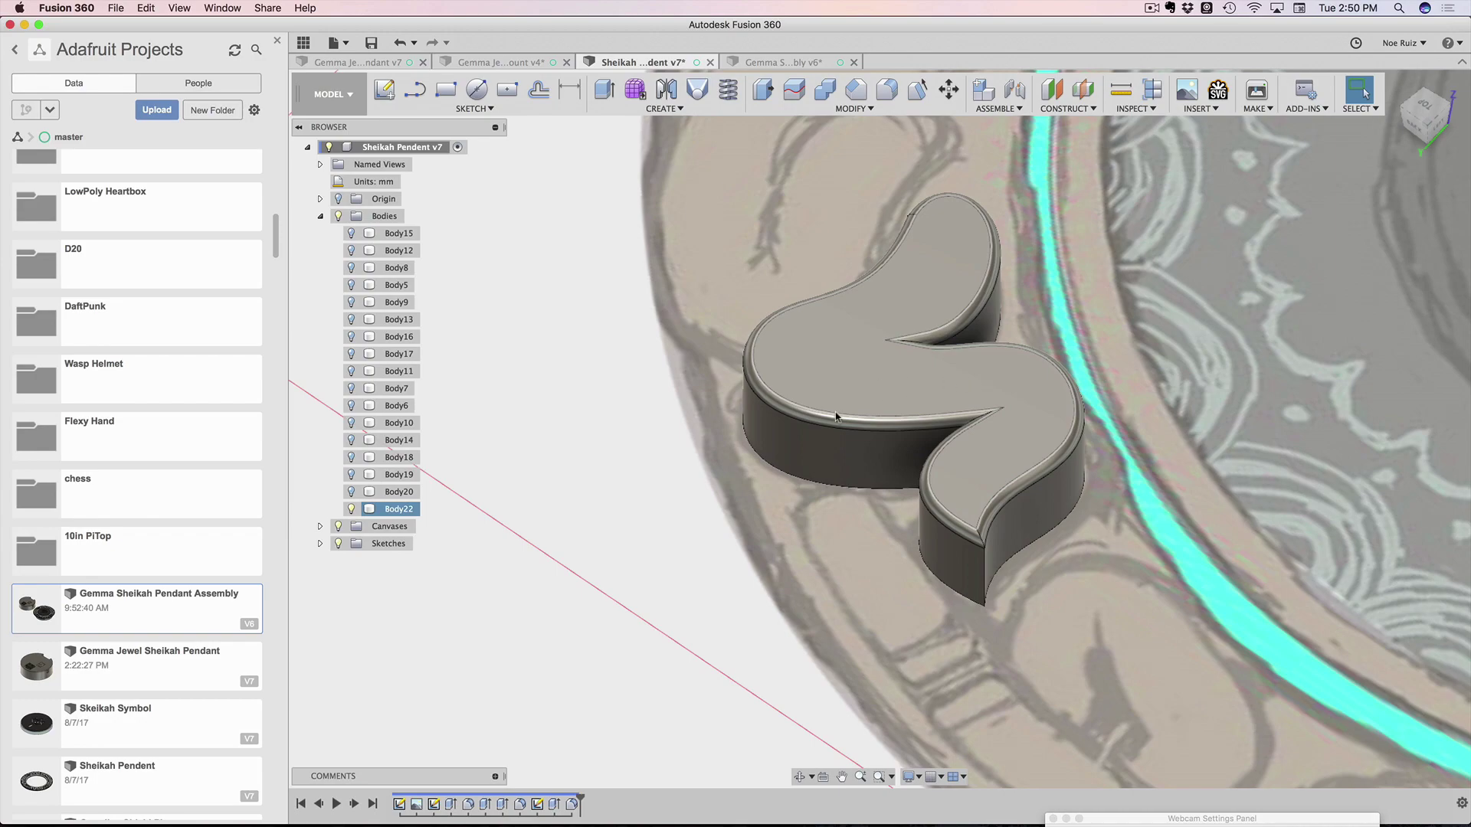
# Highlight the tip about spline paths for sharp joints in the Chrome notes and examine the curl's pointed corner in Fusion 360
pyautogui.press('super+Tab')
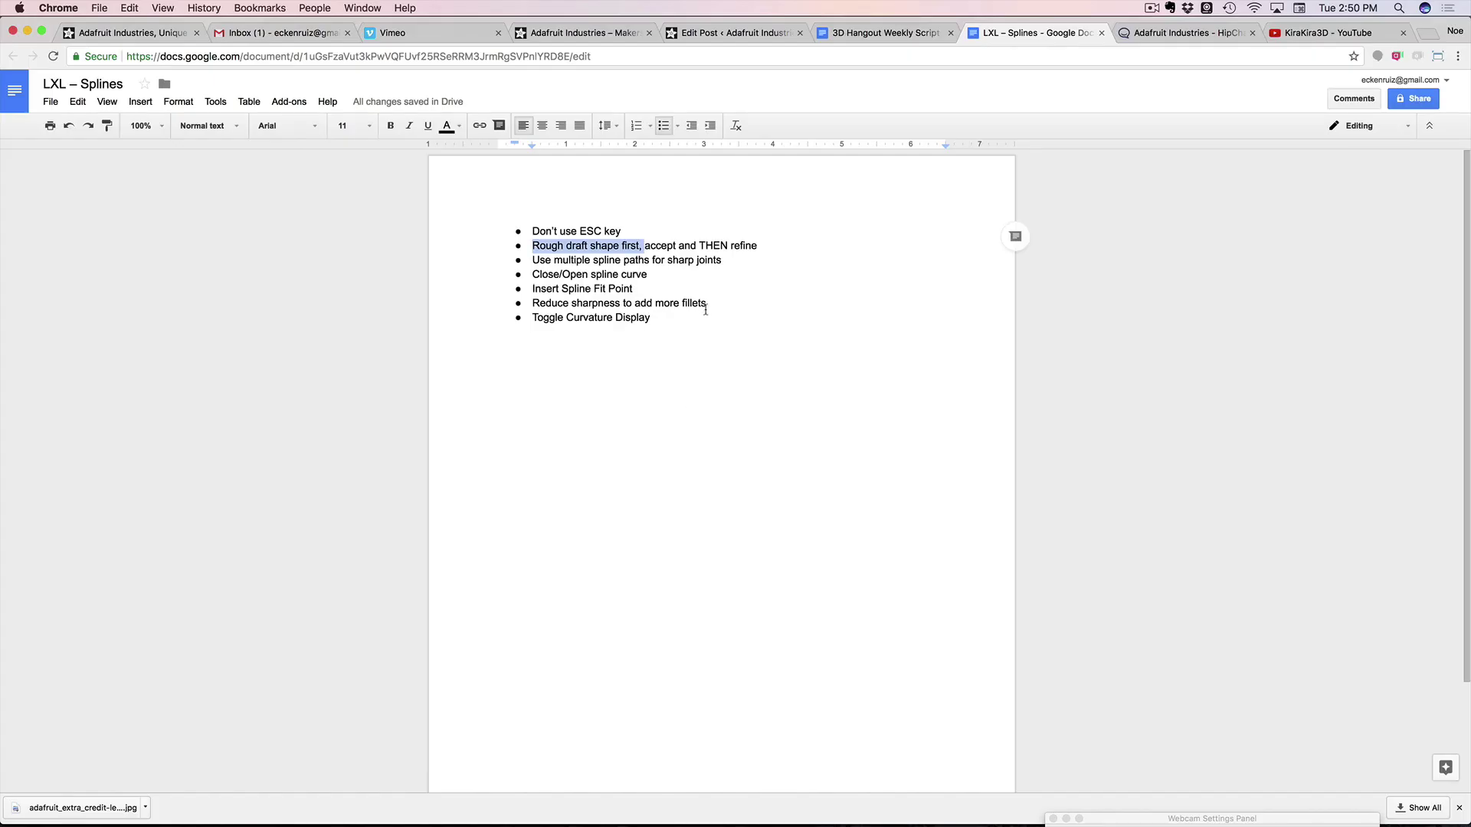
pyautogui.moveTo(742, 267); pyautogui.dragTo(620, 259)
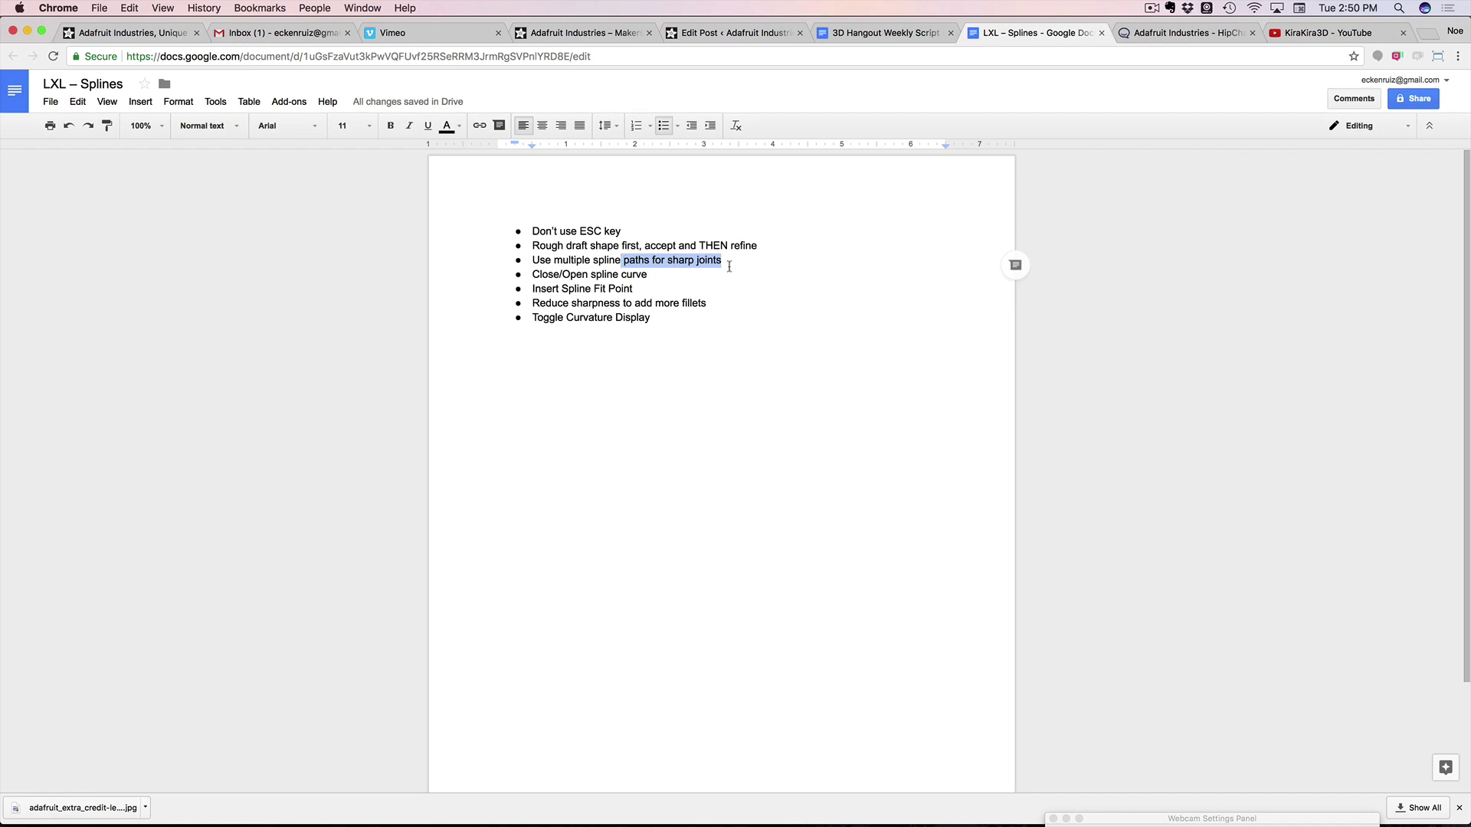
pyautogui.press('super+Tab')
pyautogui.scroll(5, 984, 605)
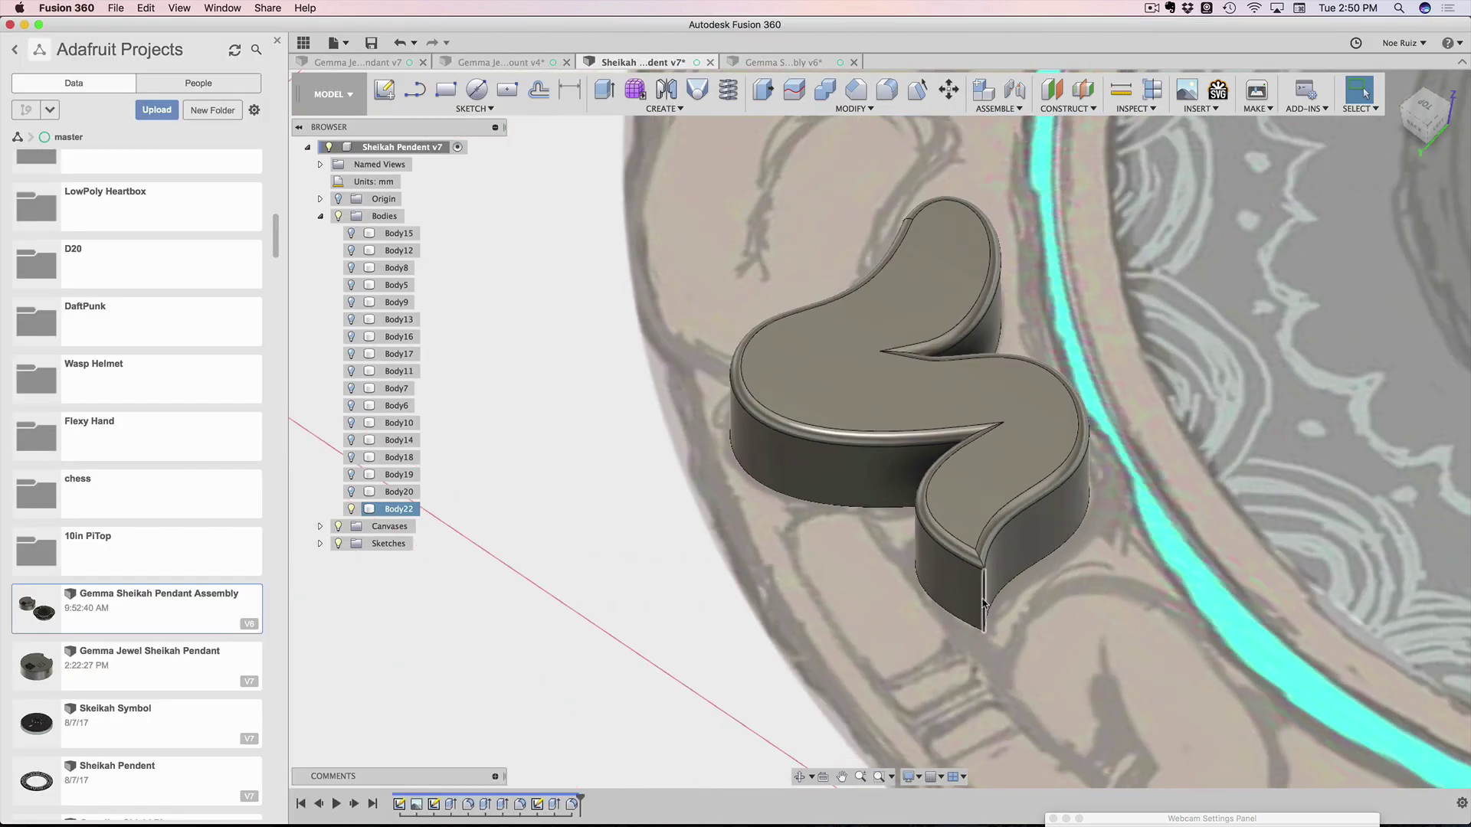
pyautogui.keyDown('shift'); pyautogui.moveTo(983, 605); pyautogui.dragTo(892, 622, button='middle'); pyautogui.keyUp('shift')
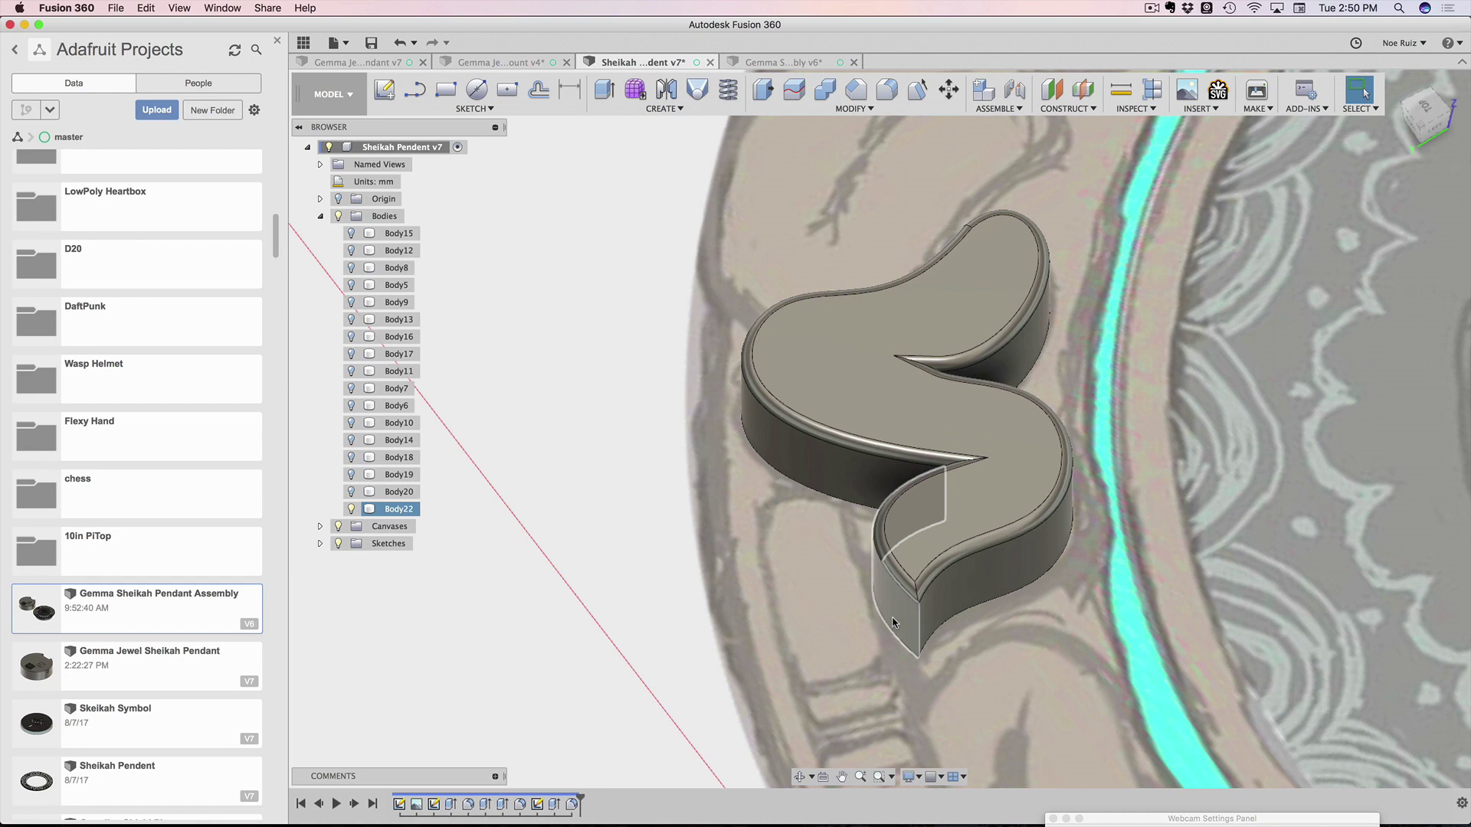
pyautogui.click(605, 513)
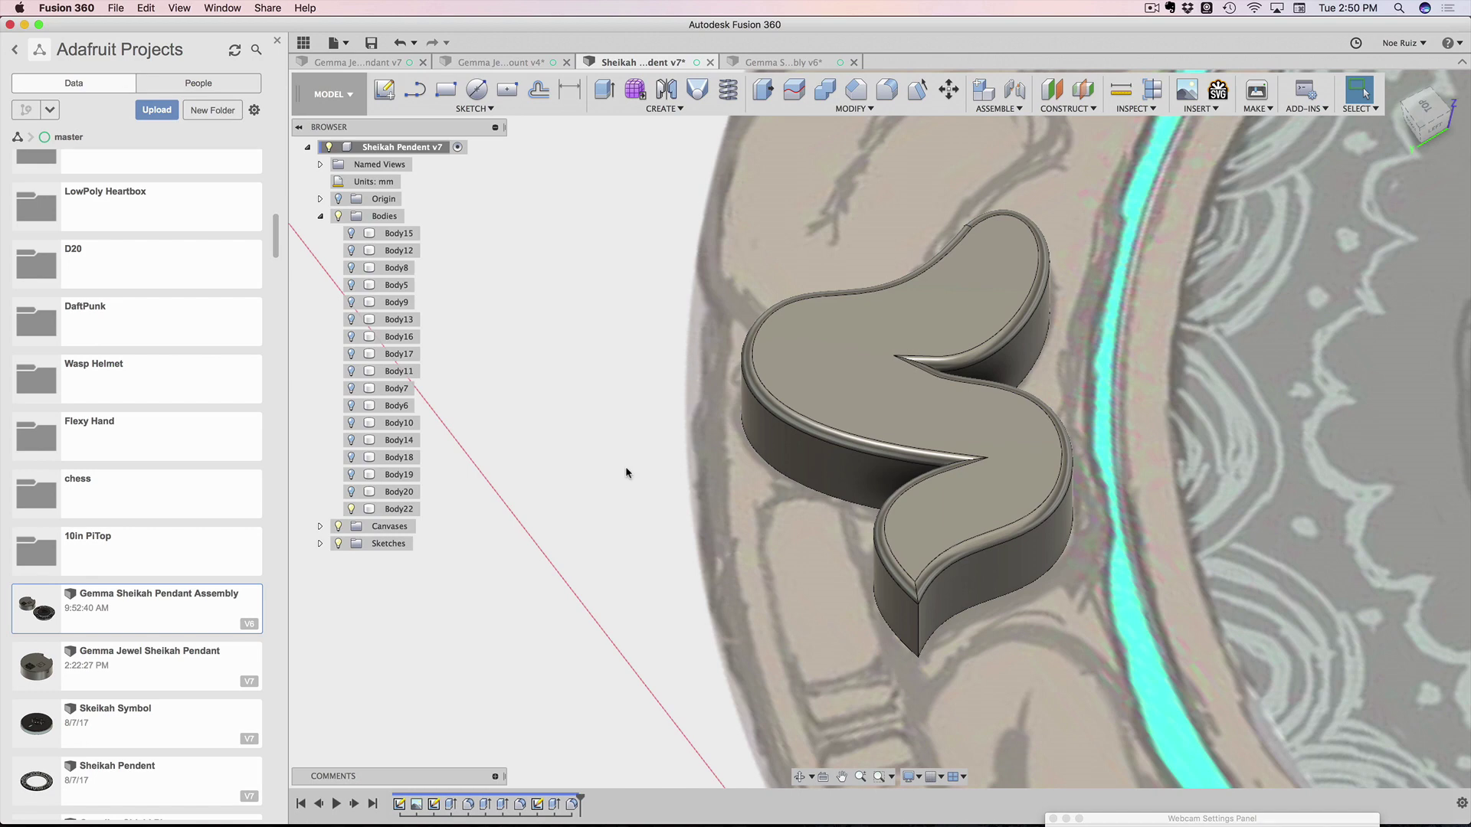
pyautogui.click(839, 422)
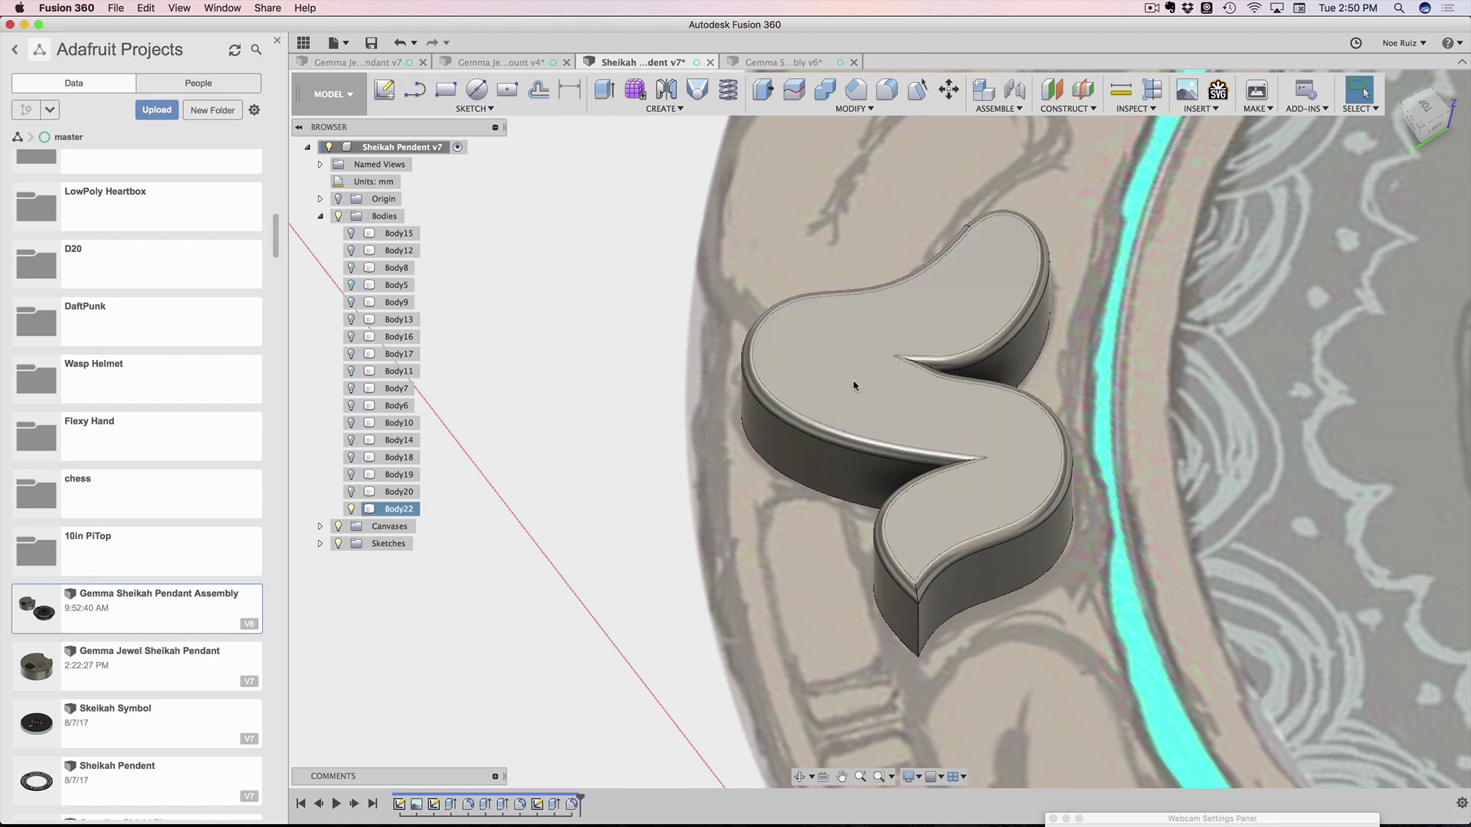
# Review the "Close/Open spline curve" and "Insert Spline Fit Point" tips in Chrome, checking the curl's closed outline in Fusion 360 between them
pyautogui.press('super+Tab')
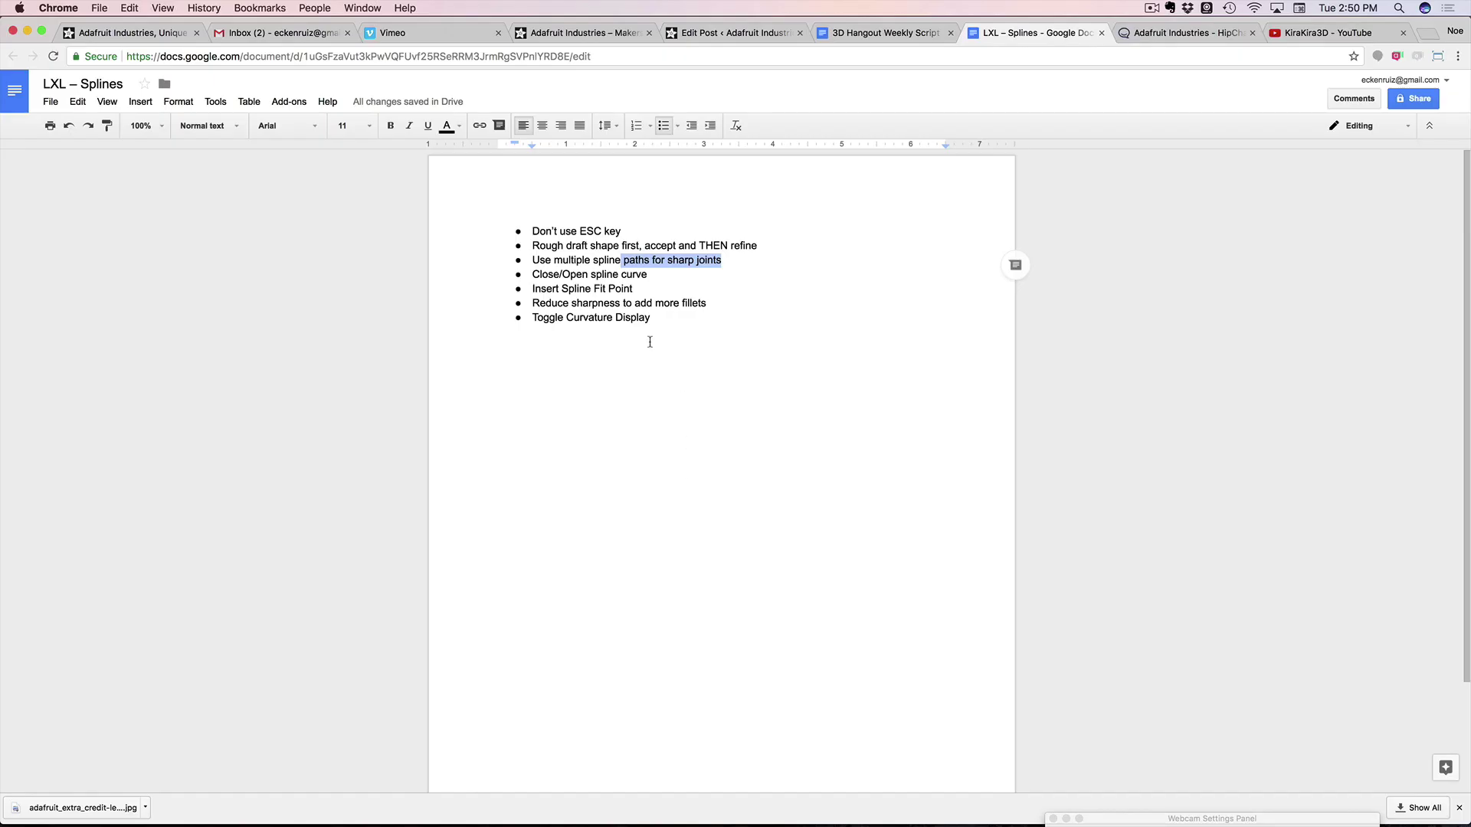
pyautogui.click(660, 290)
pyautogui.moveTo(615, 277); pyautogui.dragTo(518, 272)
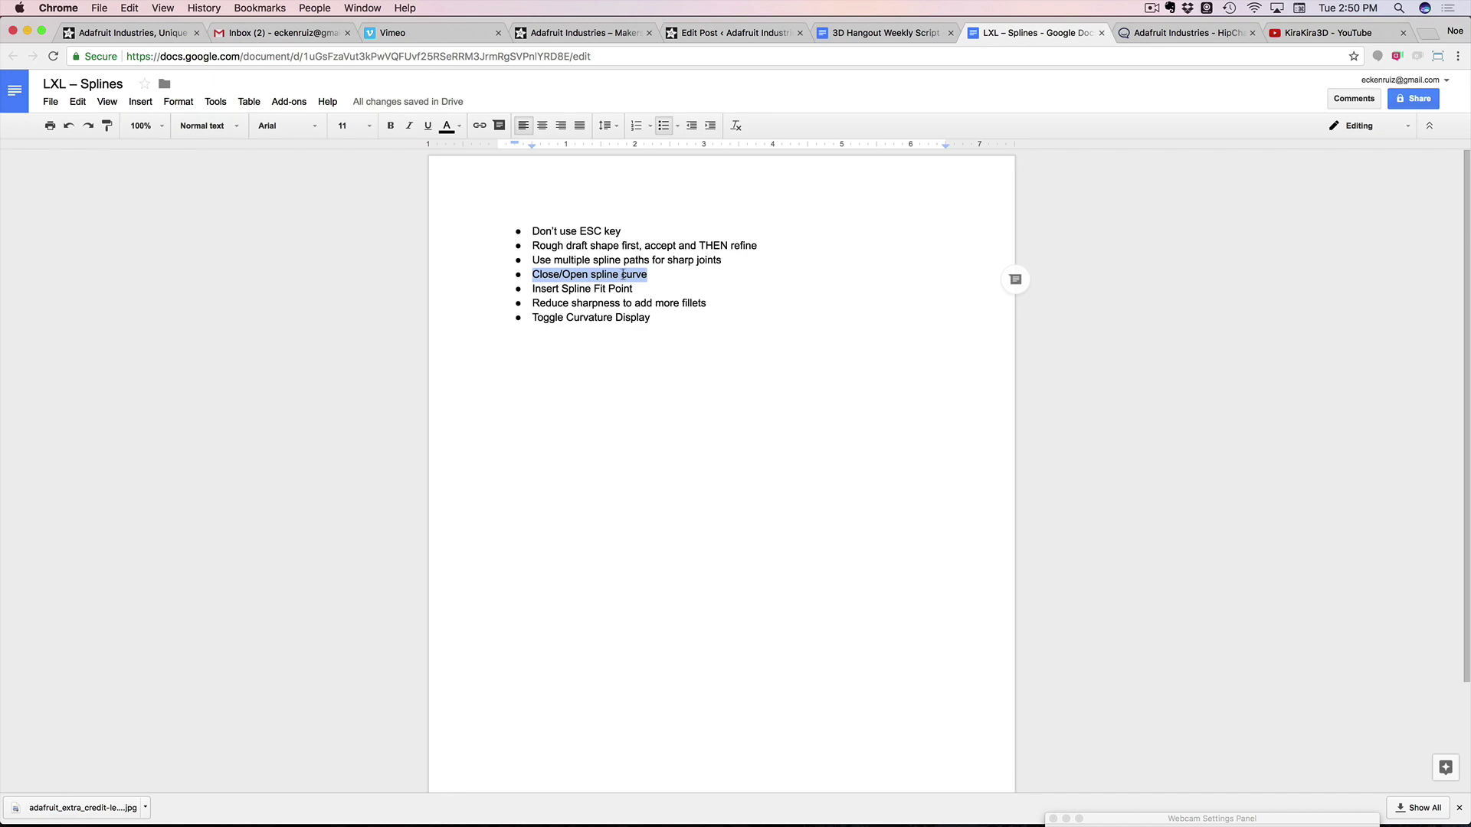
pyautogui.press('super+Tab')
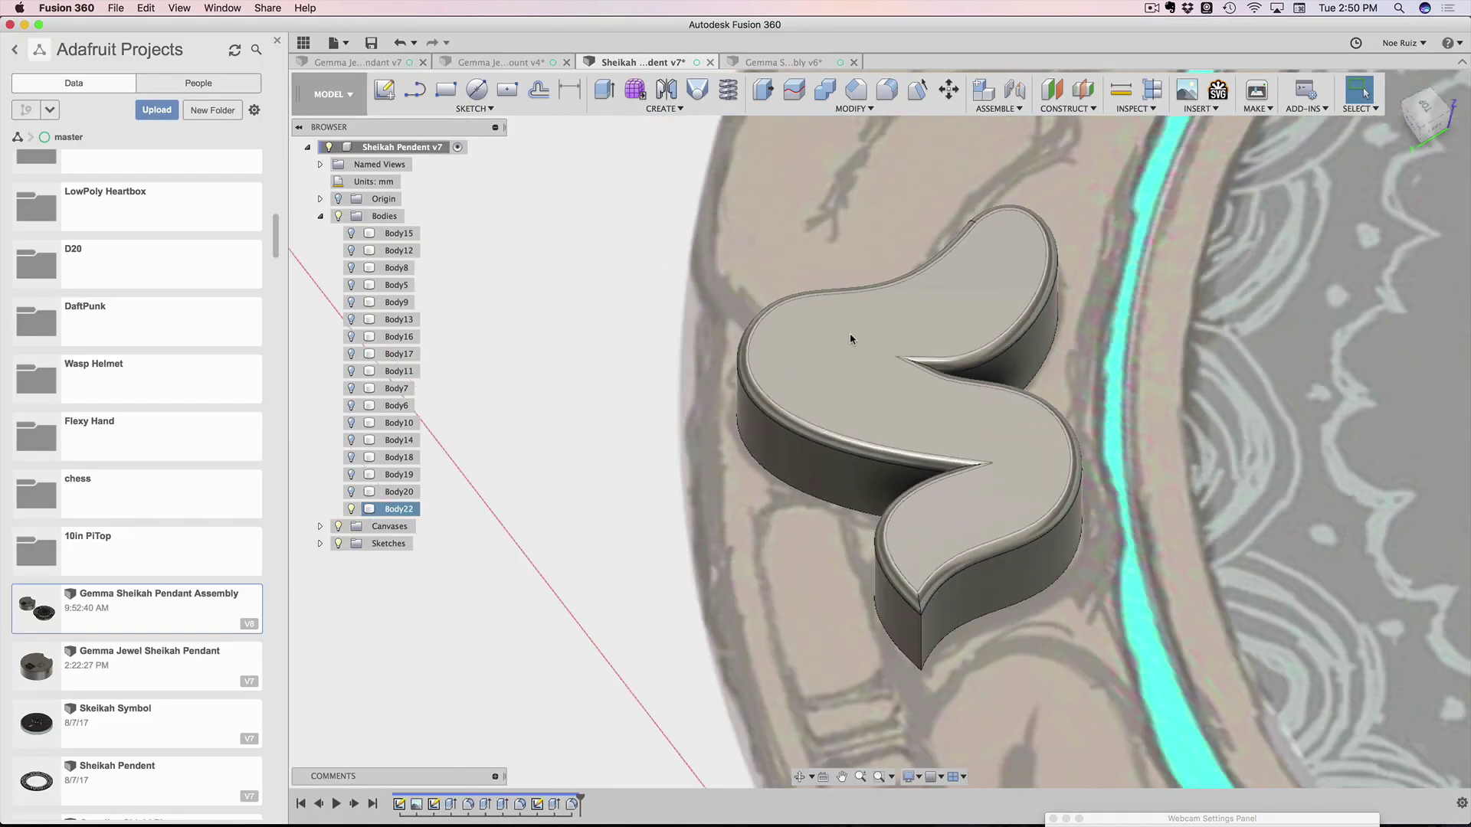
pyautogui.click(609, 406)
pyautogui.keyDown('shift'); pyautogui.moveTo(609, 405); pyautogui.dragTo(716, 387, button='middle'); pyautogui.keyUp('shift')
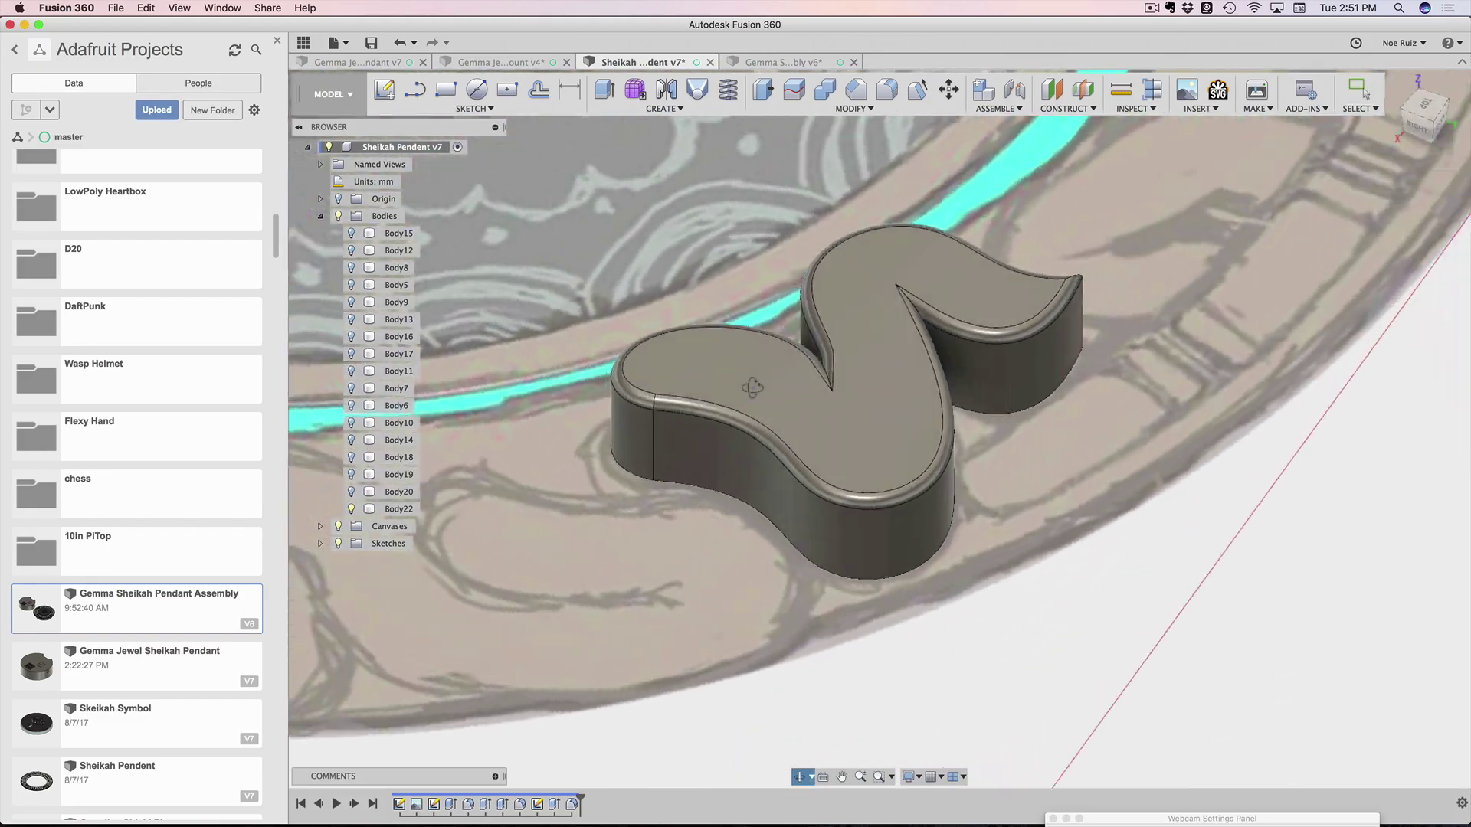
pyautogui.press('super+Tab')
pyautogui.click(641, 302)
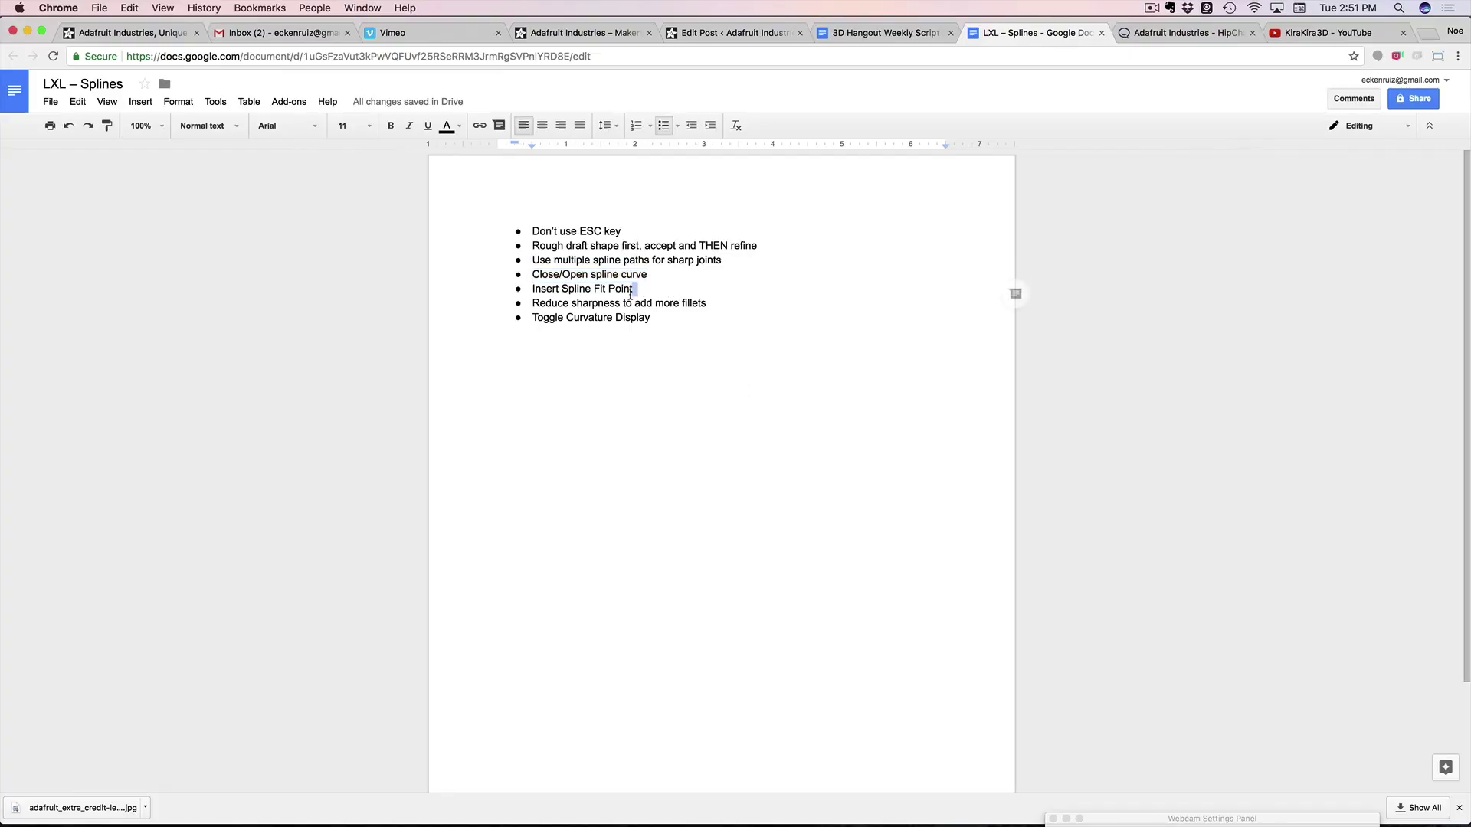
# Switch to Fusion 360, open the curl's sketch and review the Insert Spline Fit Point option for the outer spline
pyautogui.press('super+Tab')
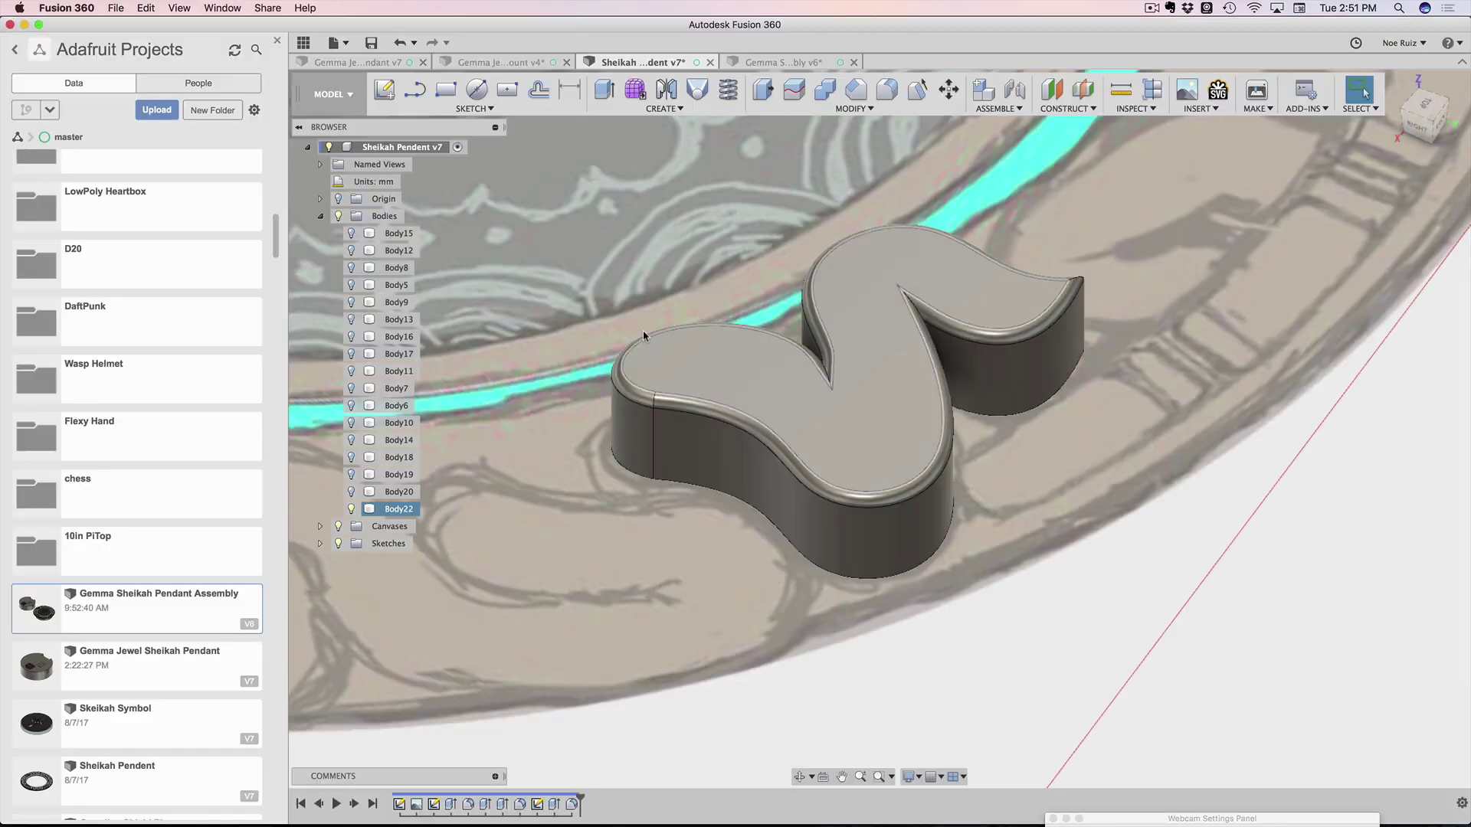
pyautogui.doubleClick(536, 802)
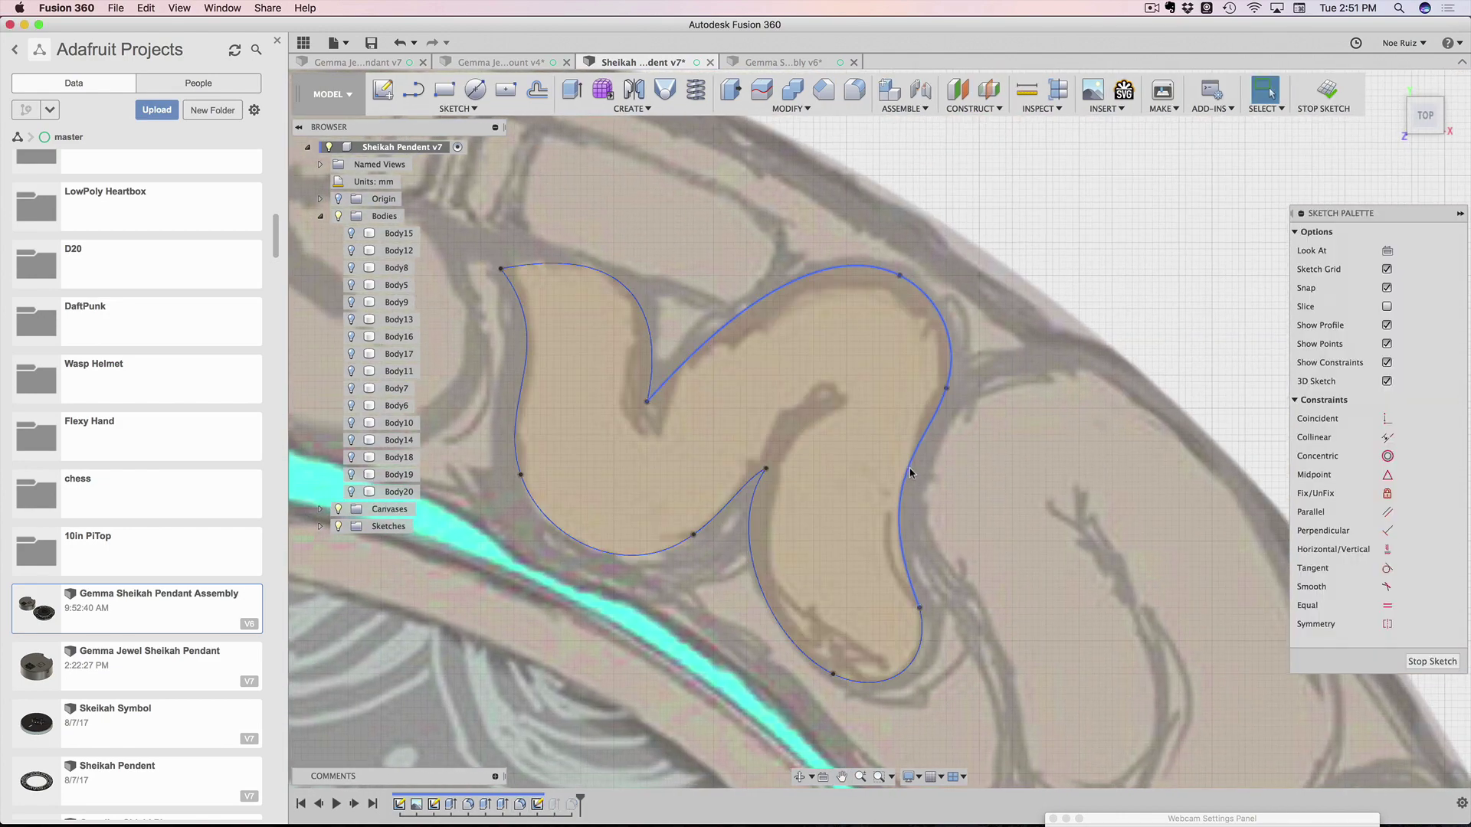
pyautogui.click(913, 468)
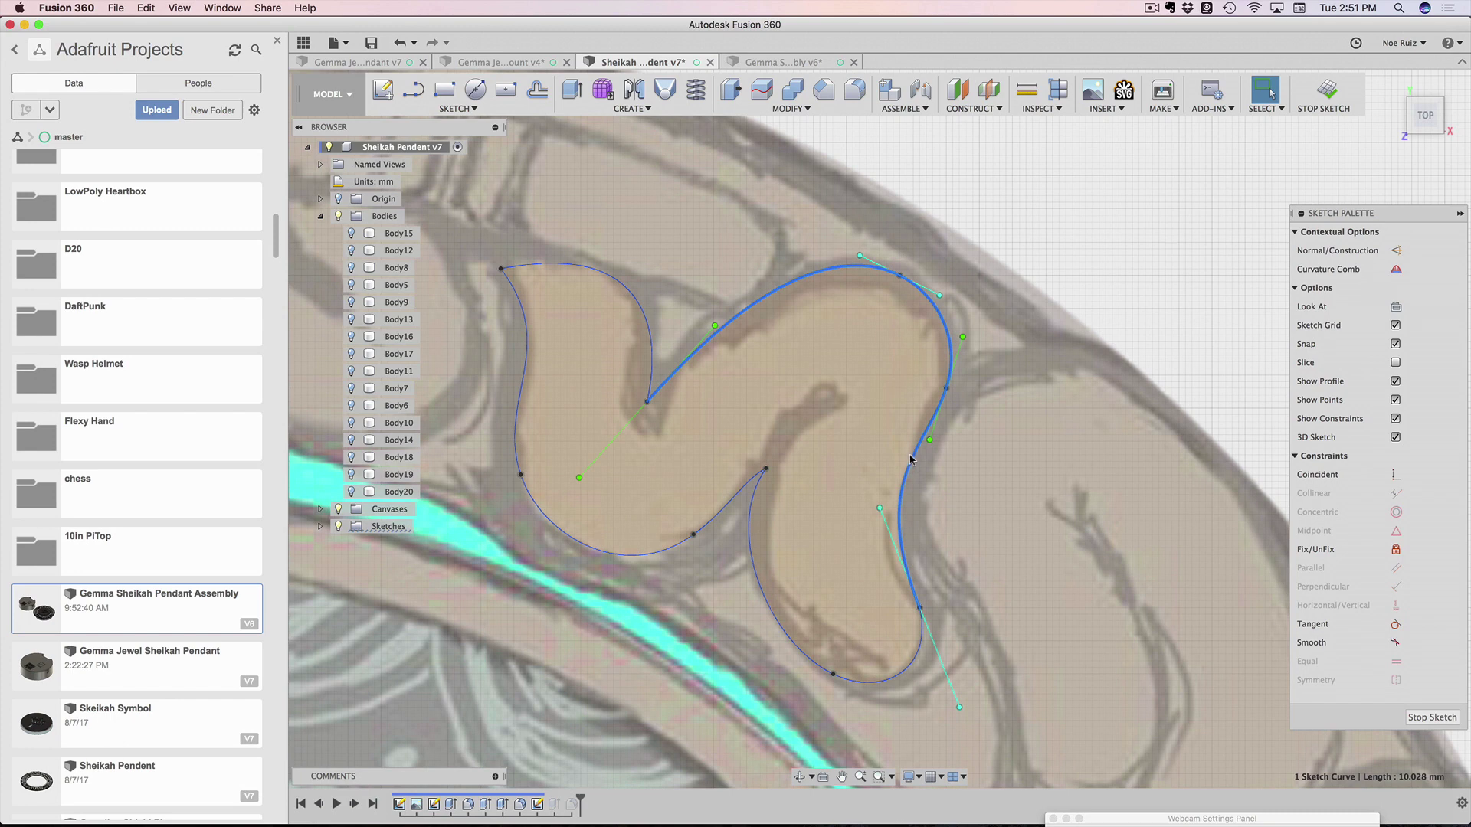
pyautogui.rightClick(912, 461)
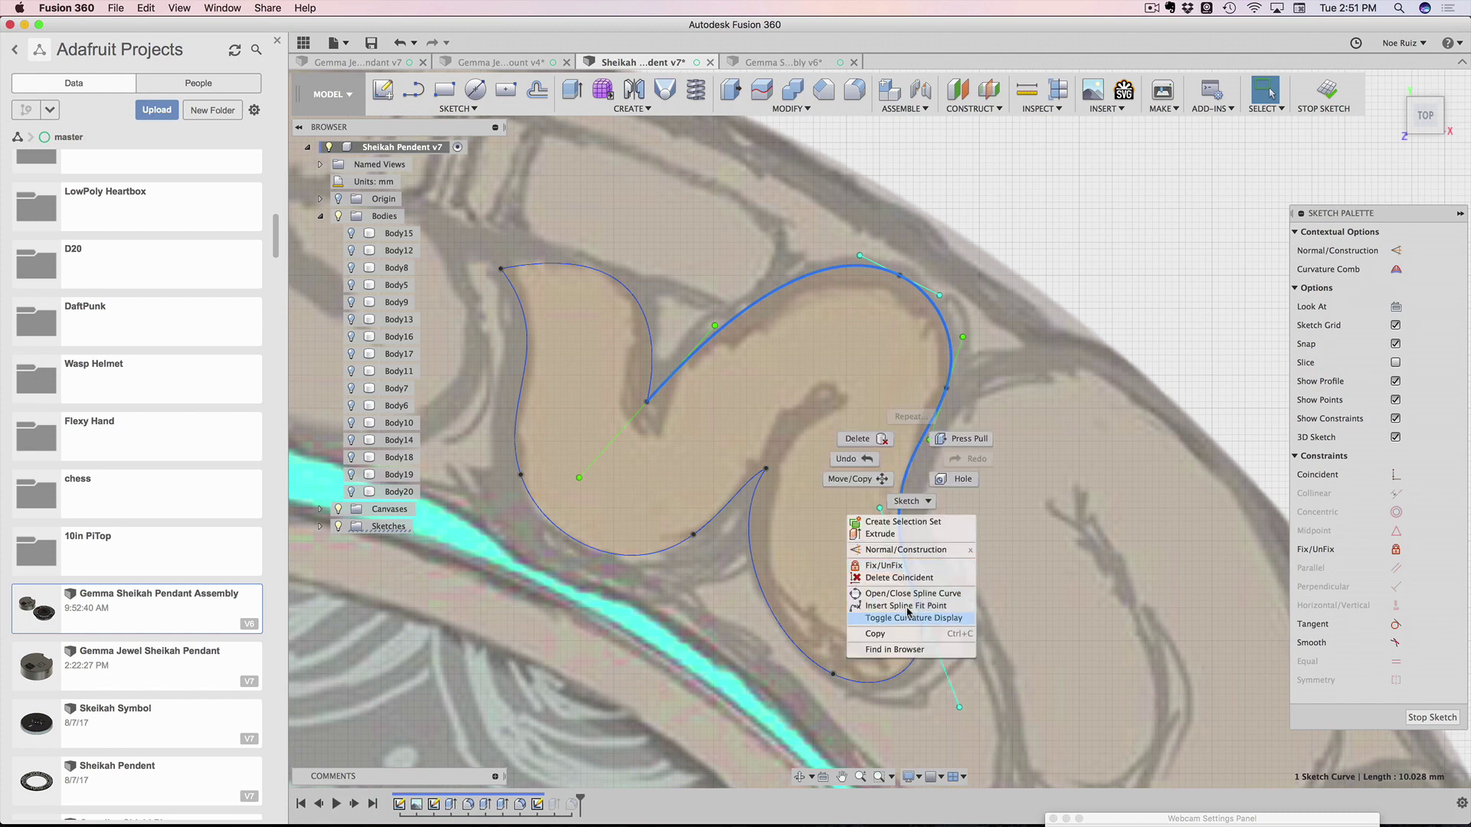
pyautogui.click(998, 381)
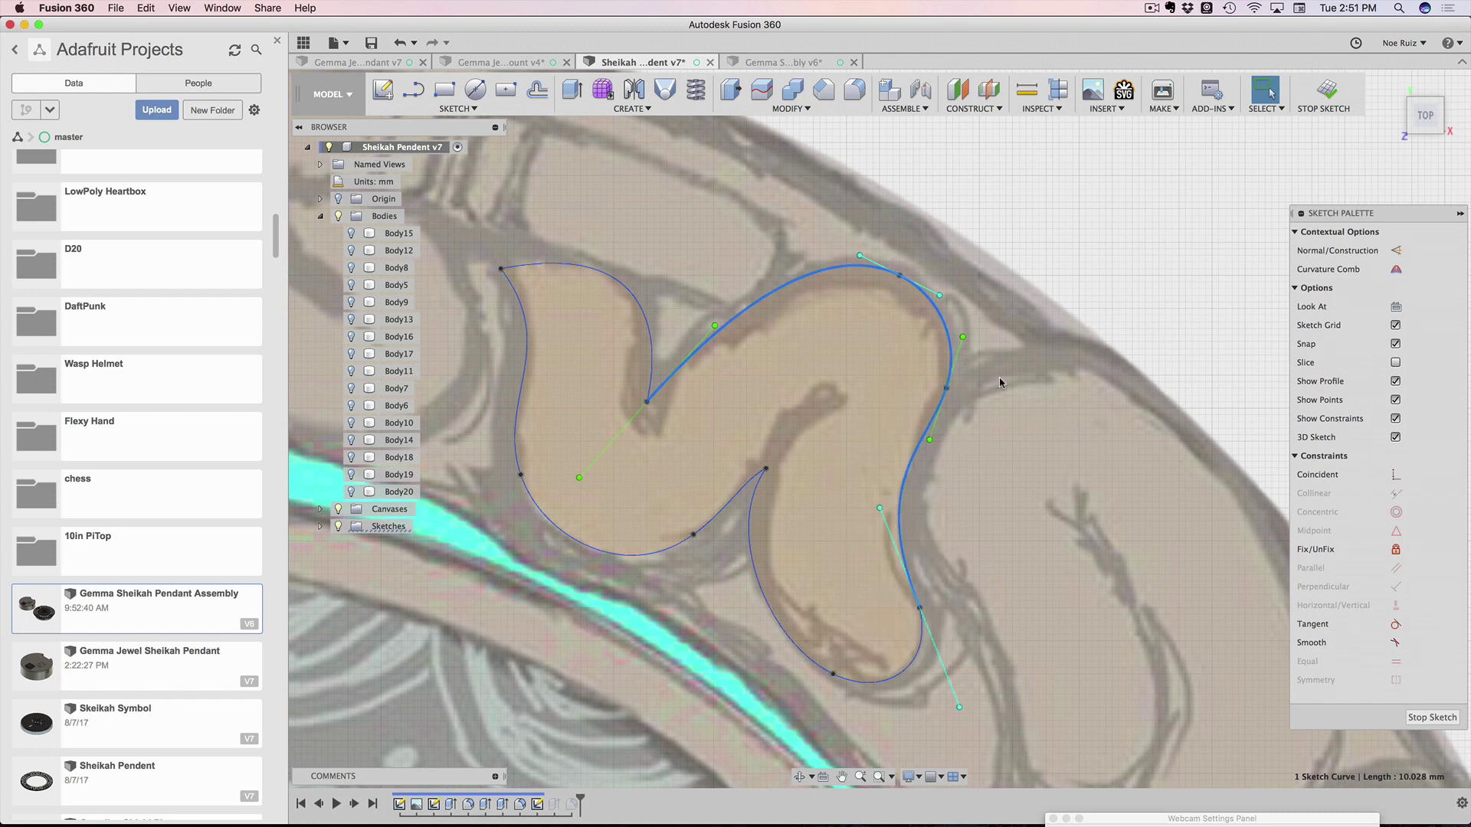
pyautogui.click(998, 381)
# Switch to Chrome and highlight the "Reduce sharpness to add more fillets" tip in the LXL – Splines notes
pyautogui.press('super+Tab')
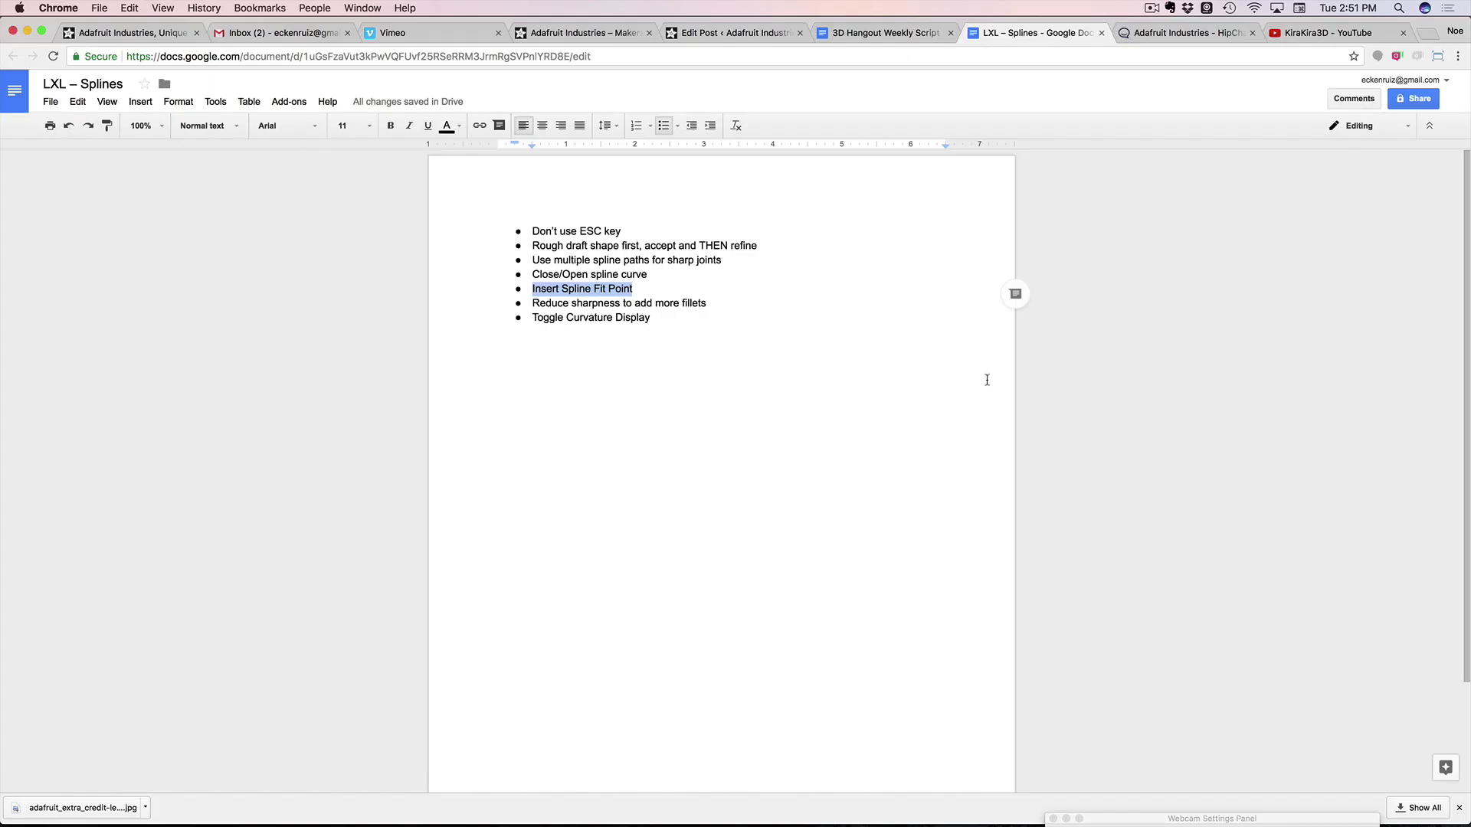
pyautogui.moveTo(532, 304); pyautogui.dragTo(706, 303)
pyautogui.click(715, 296)
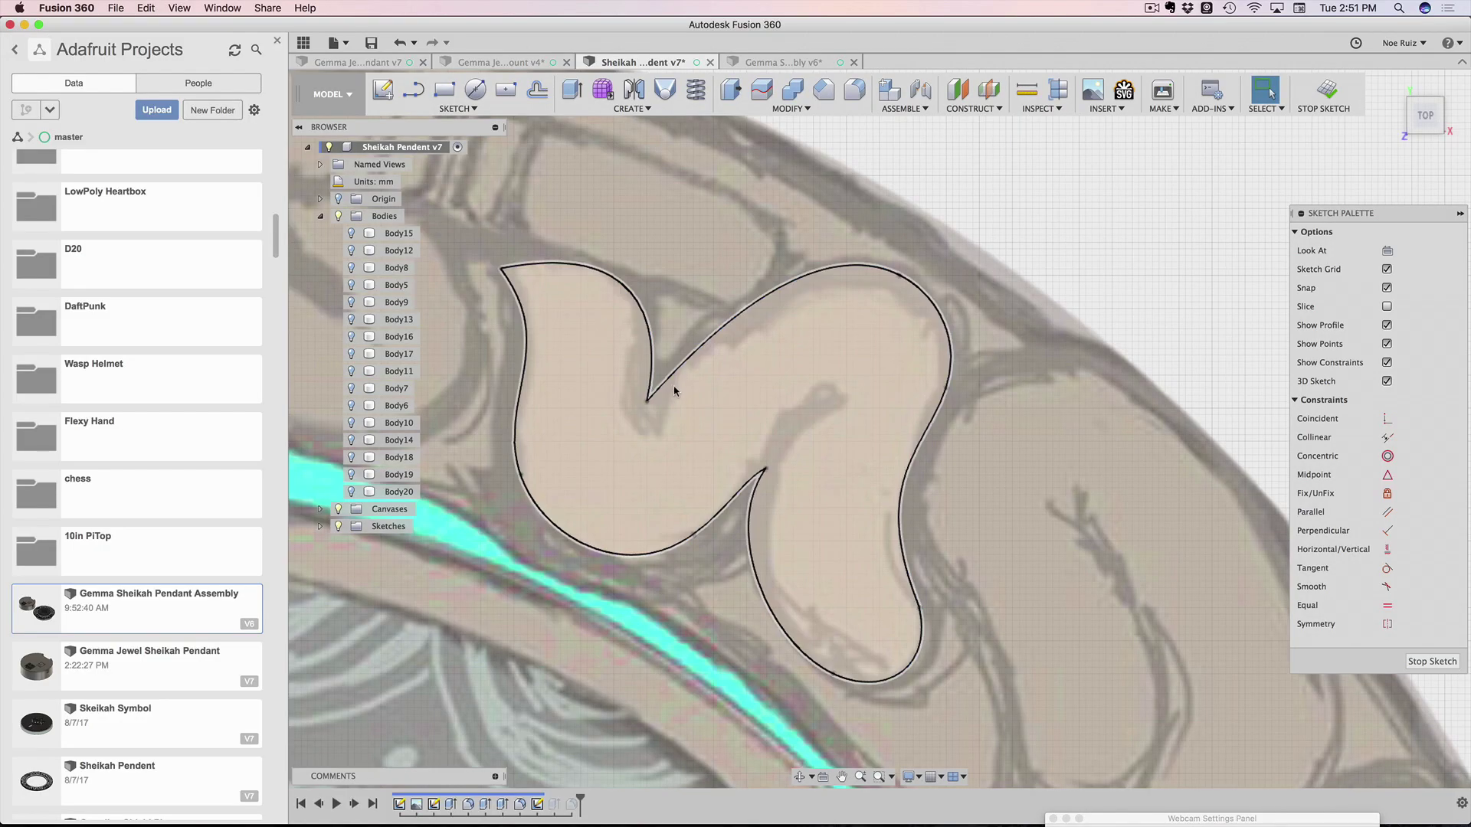
# In Fusion 360, reposition the spline joint at the curl's lower inner notch to about X 10.40, Y 16.70 mm and finish the sketch
pyautogui.scroll(8, 797, 515)
pyautogui.moveTo(832, 465); pyautogui.dragTo(923, 391)
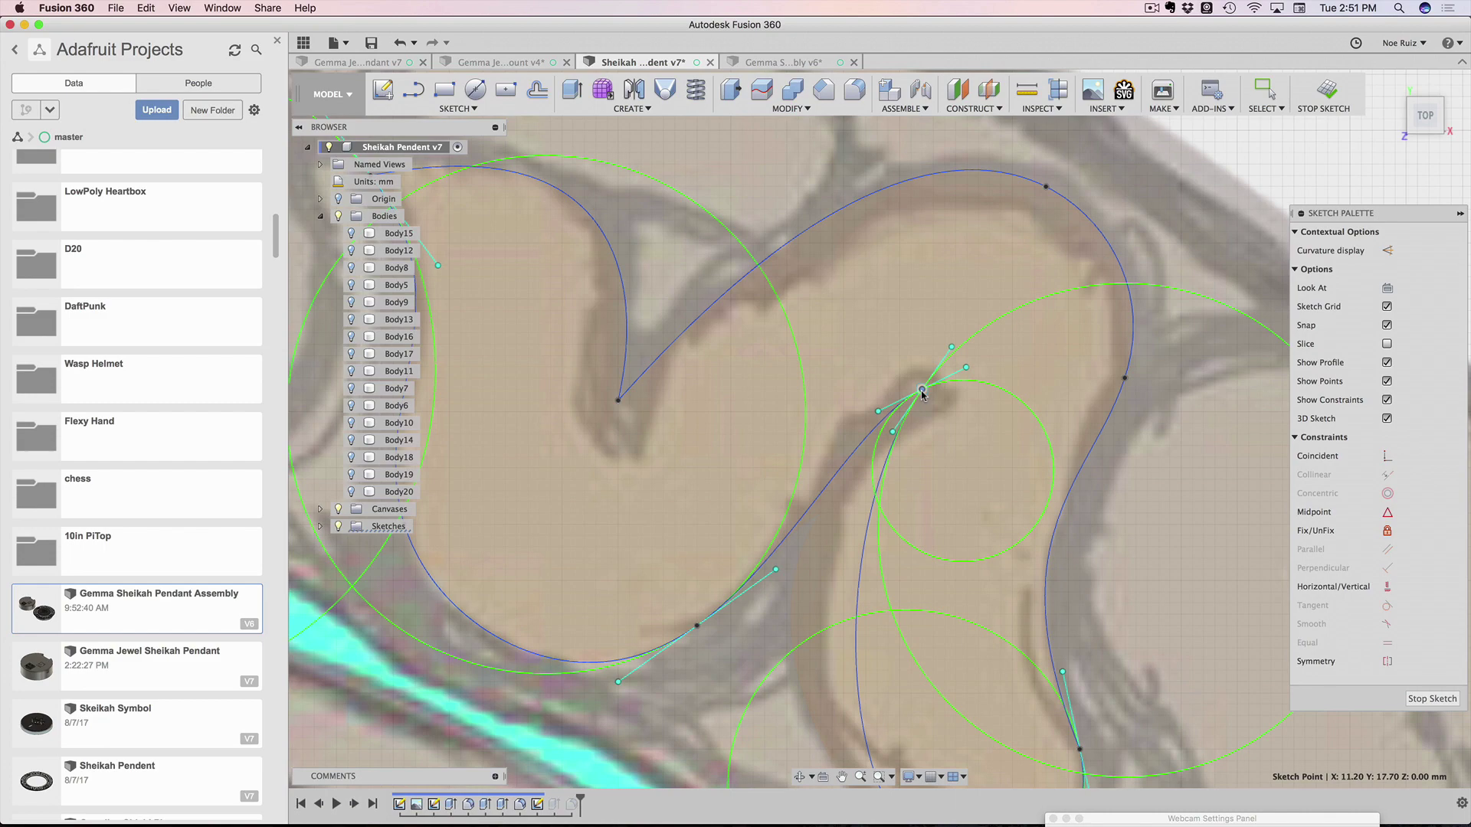
pyautogui.moveTo(922, 392); pyautogui.dragTo(833, 501)
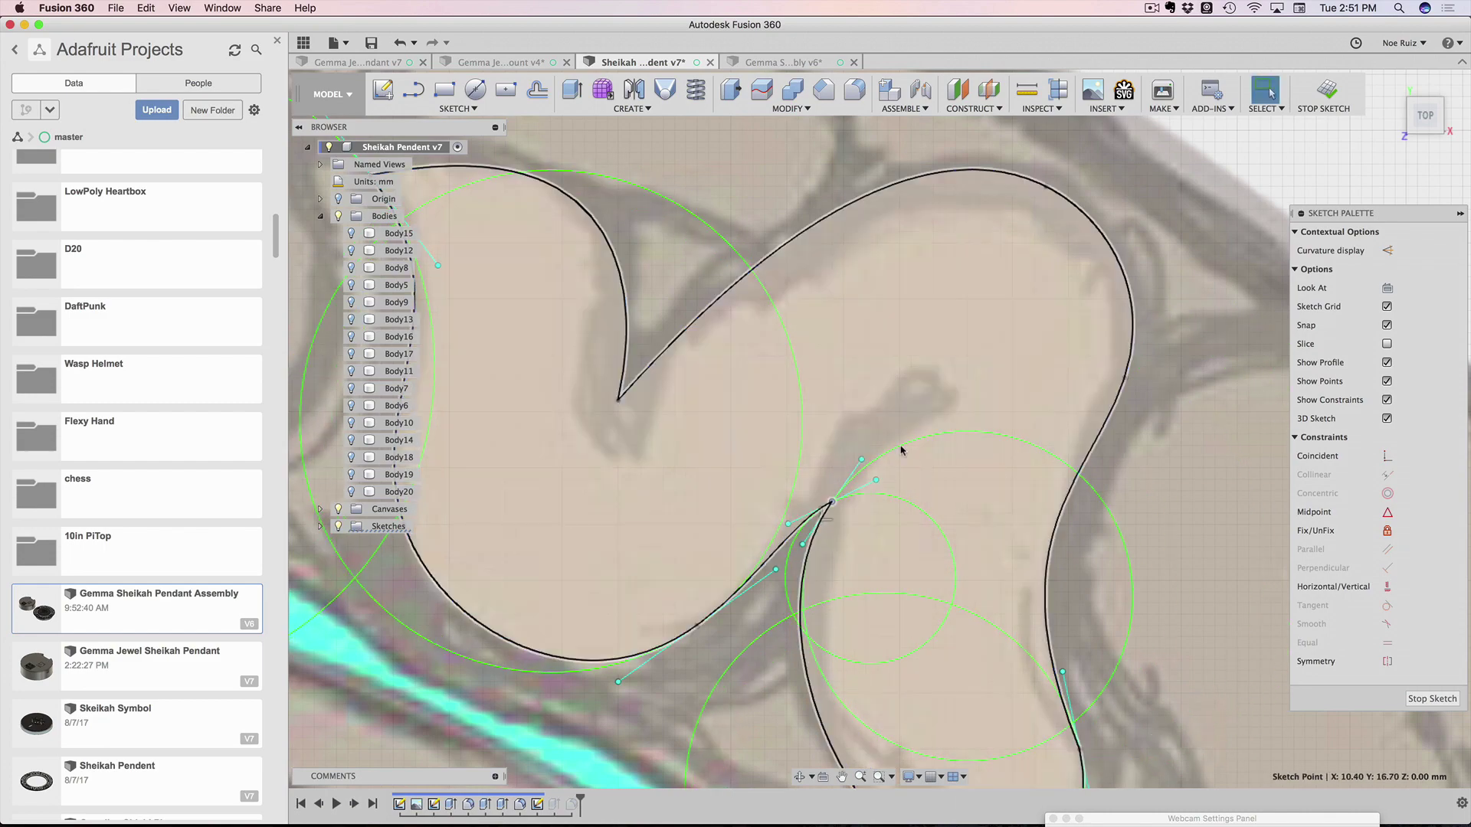
pyautogui.click(912, 427)
pyautogui.scroll(-3, 904, 416)
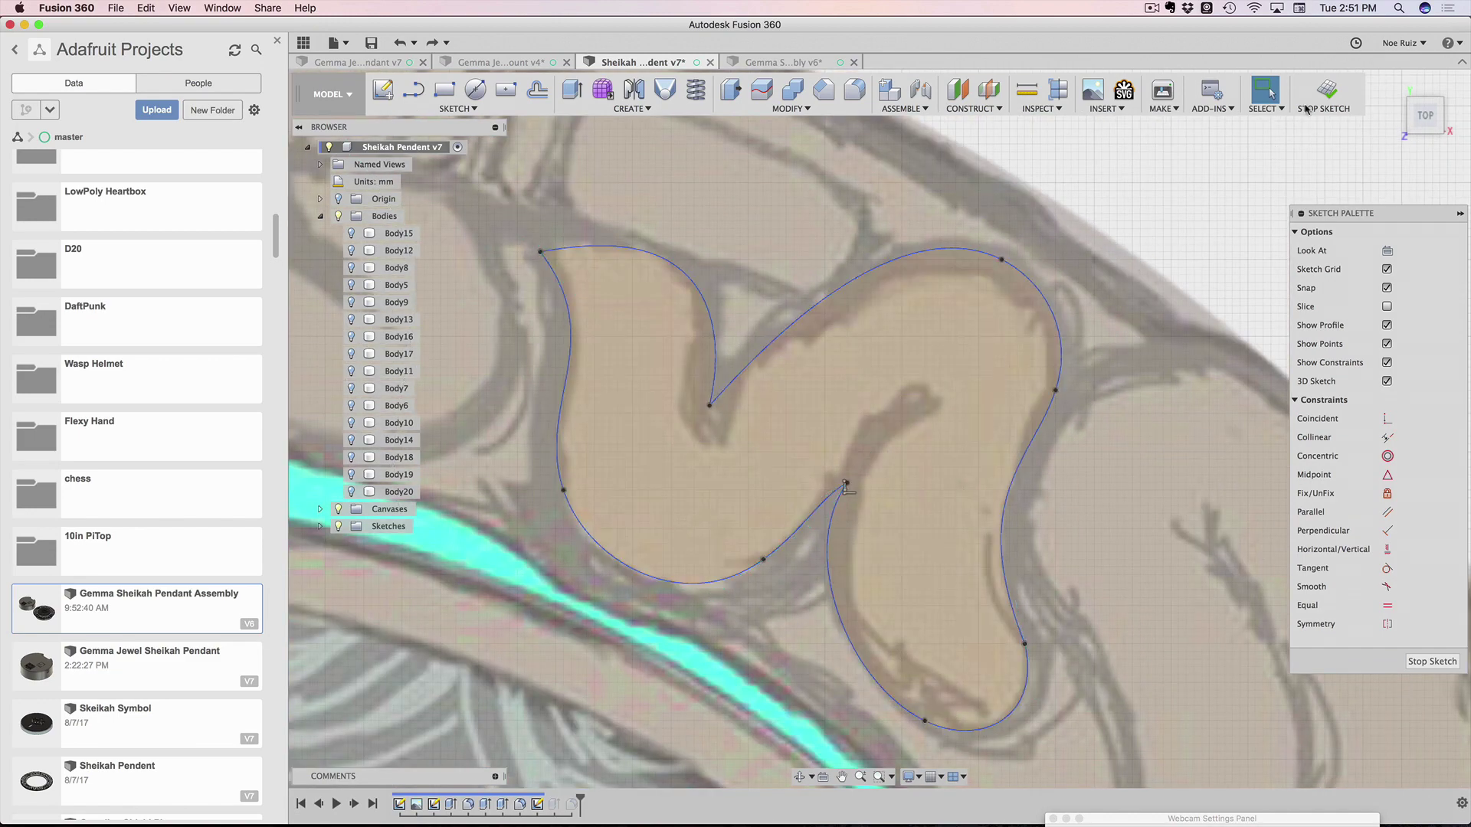
pyautogui.click(1327, 92)
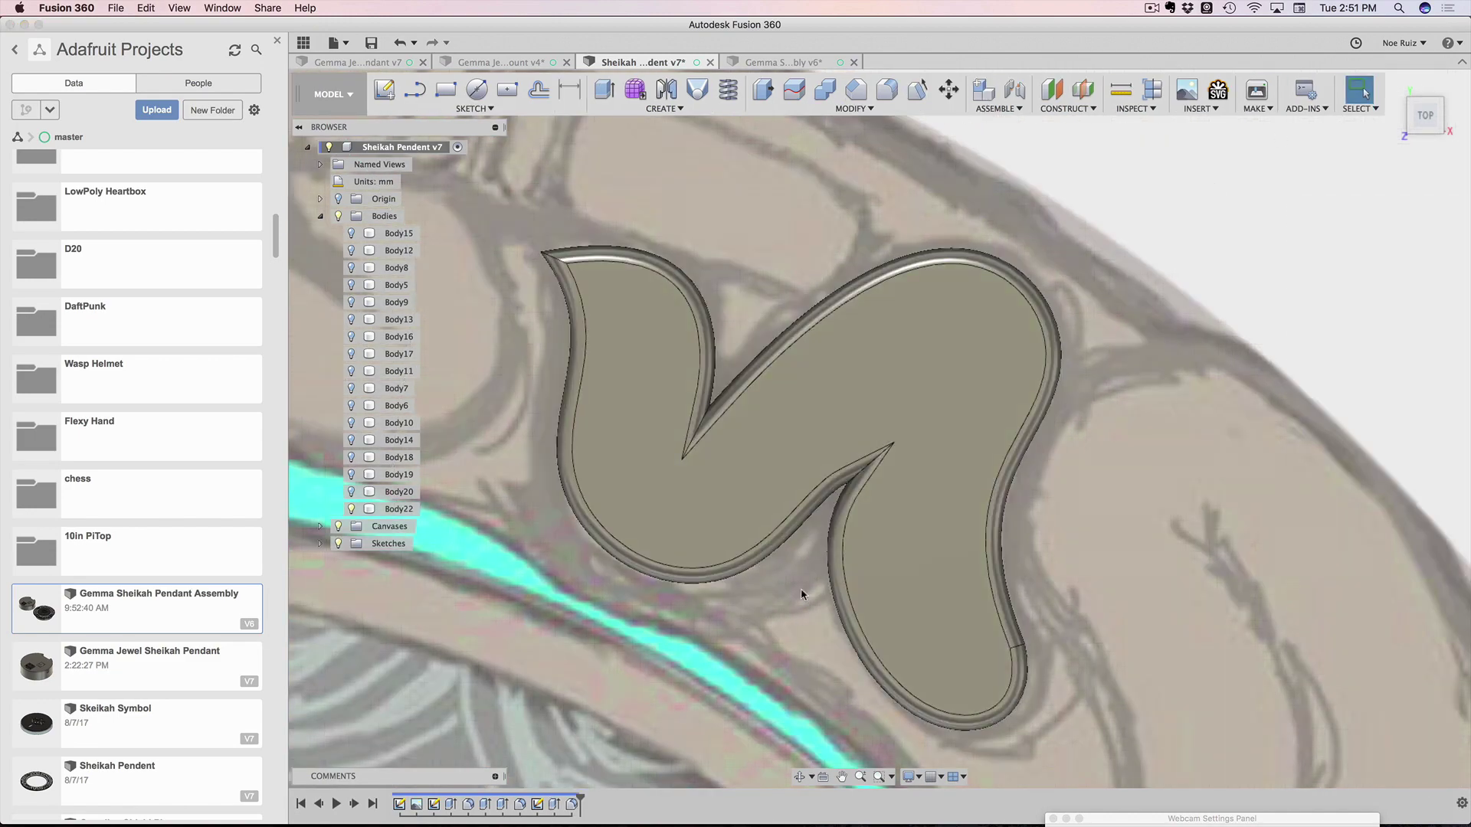
pyautogui.moveTo(798, 591)
pyautogui.keyDown('shift'); pyautogui.mouseDown(button='middle')
pyautogui.moveTo(804, 500)
pyautogui.moveTo(820, 517)
pyautogui.moveTo(802, 528)
pyautogui.mouseUp(button='middle'); pyautogui.keyUp('shift')
# Switch to Chrome to highlight the "Toggle Curvature Display" tip, and return to Fusion 360
pyautogui.press('super+Tab')
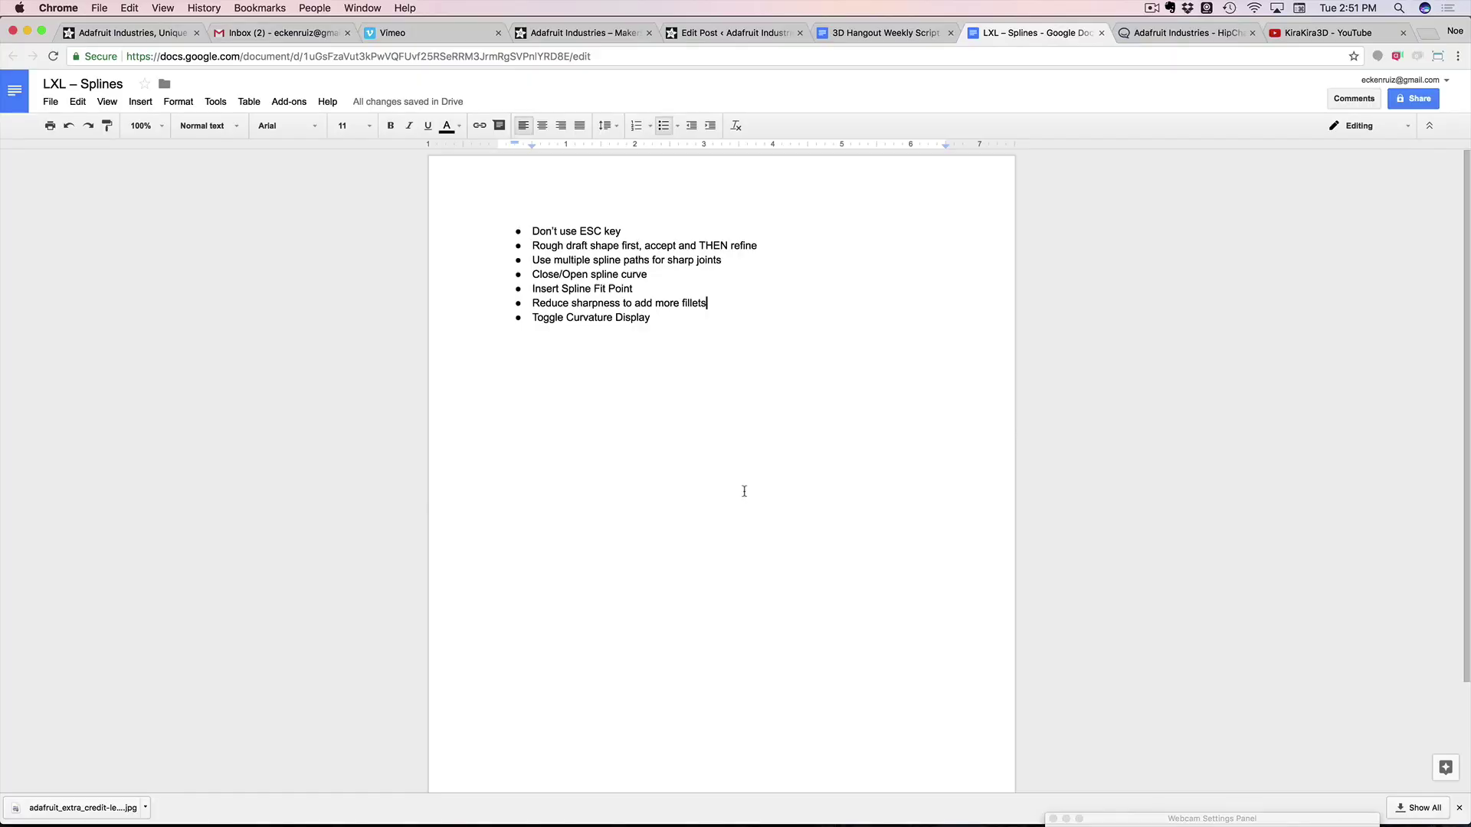
pyautogui.moveTo(659, 319); pyautogui.dragTo(534, 324)
pyautogui.press('super+Tab')
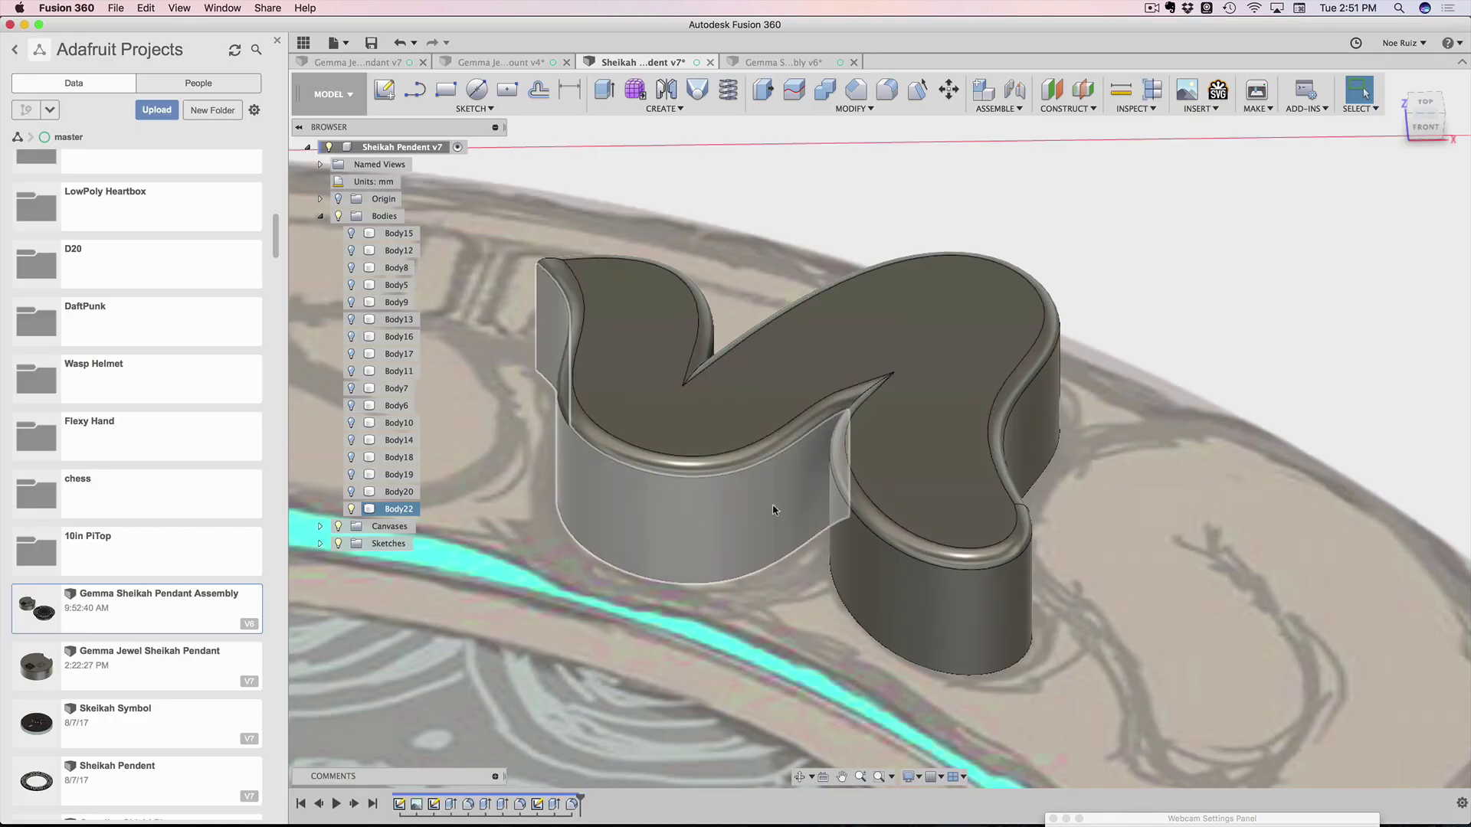
# Reopen the curl's sketch, turn on the curvature display for its lower-left spline and examine the comb along the curve
pyautogui.doubleClick(545, 807)
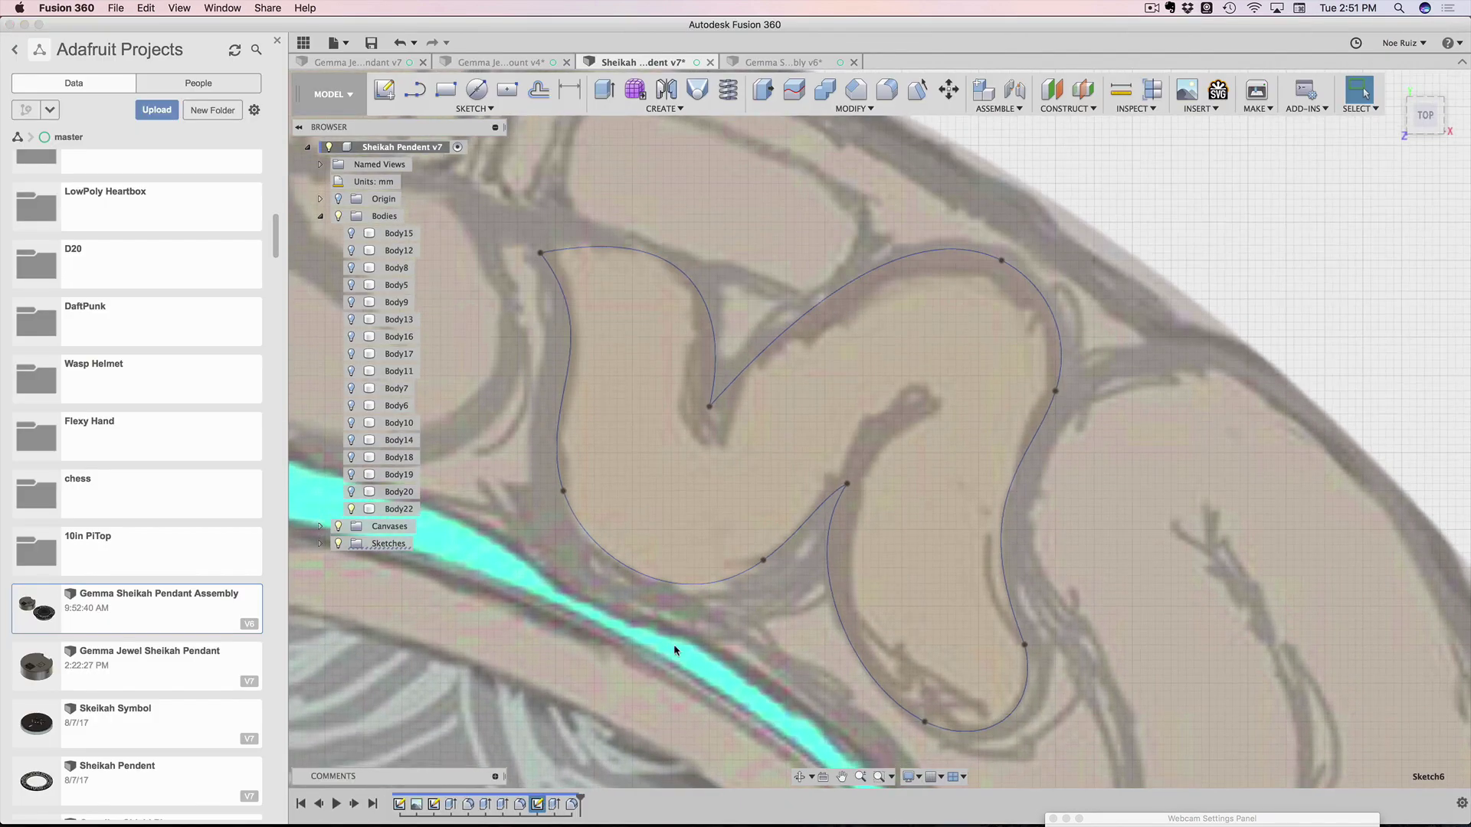
pyautogui.click(730, 578)
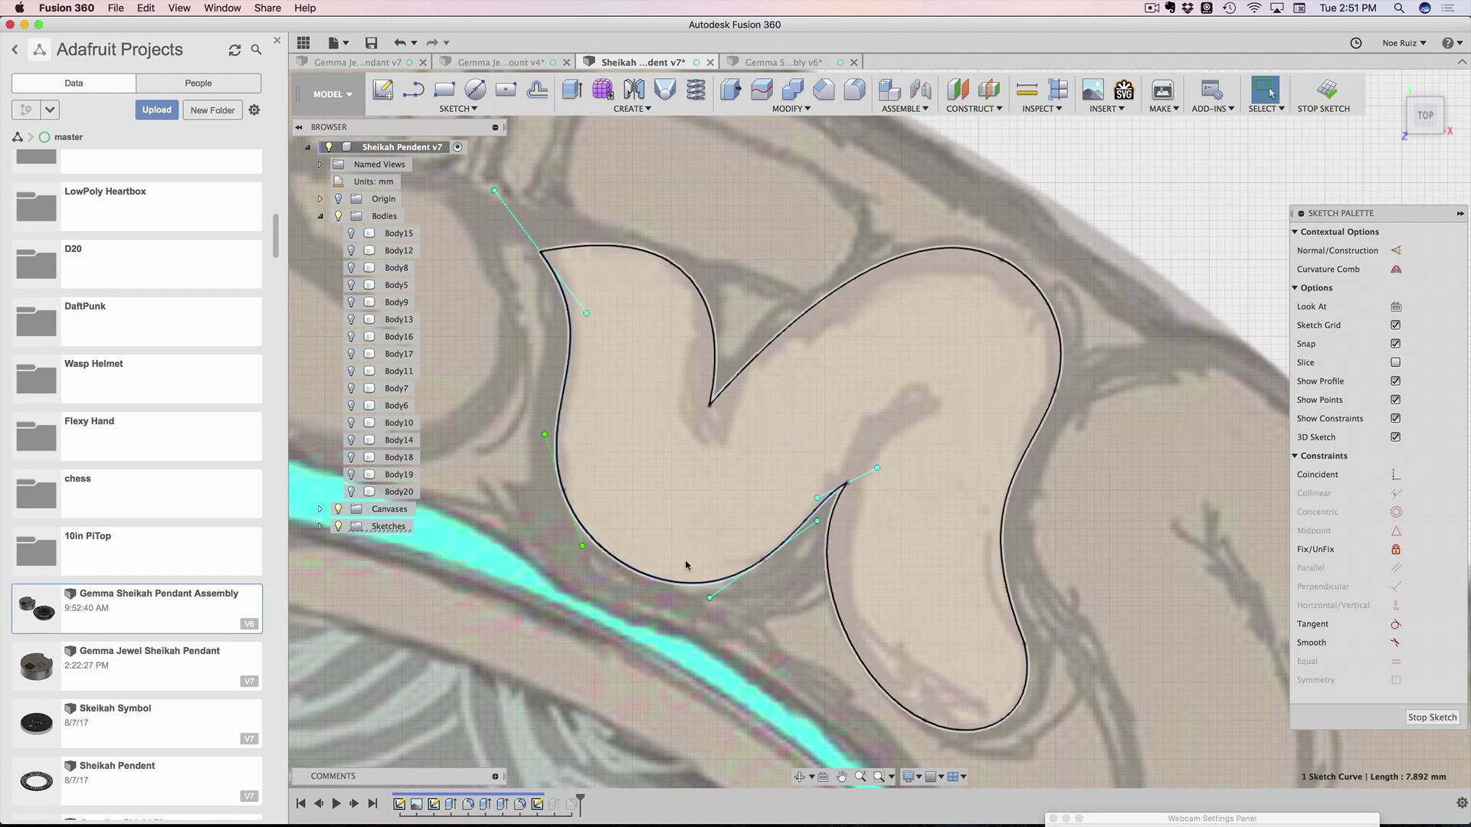
pyautogui.rightClick(678, 583)
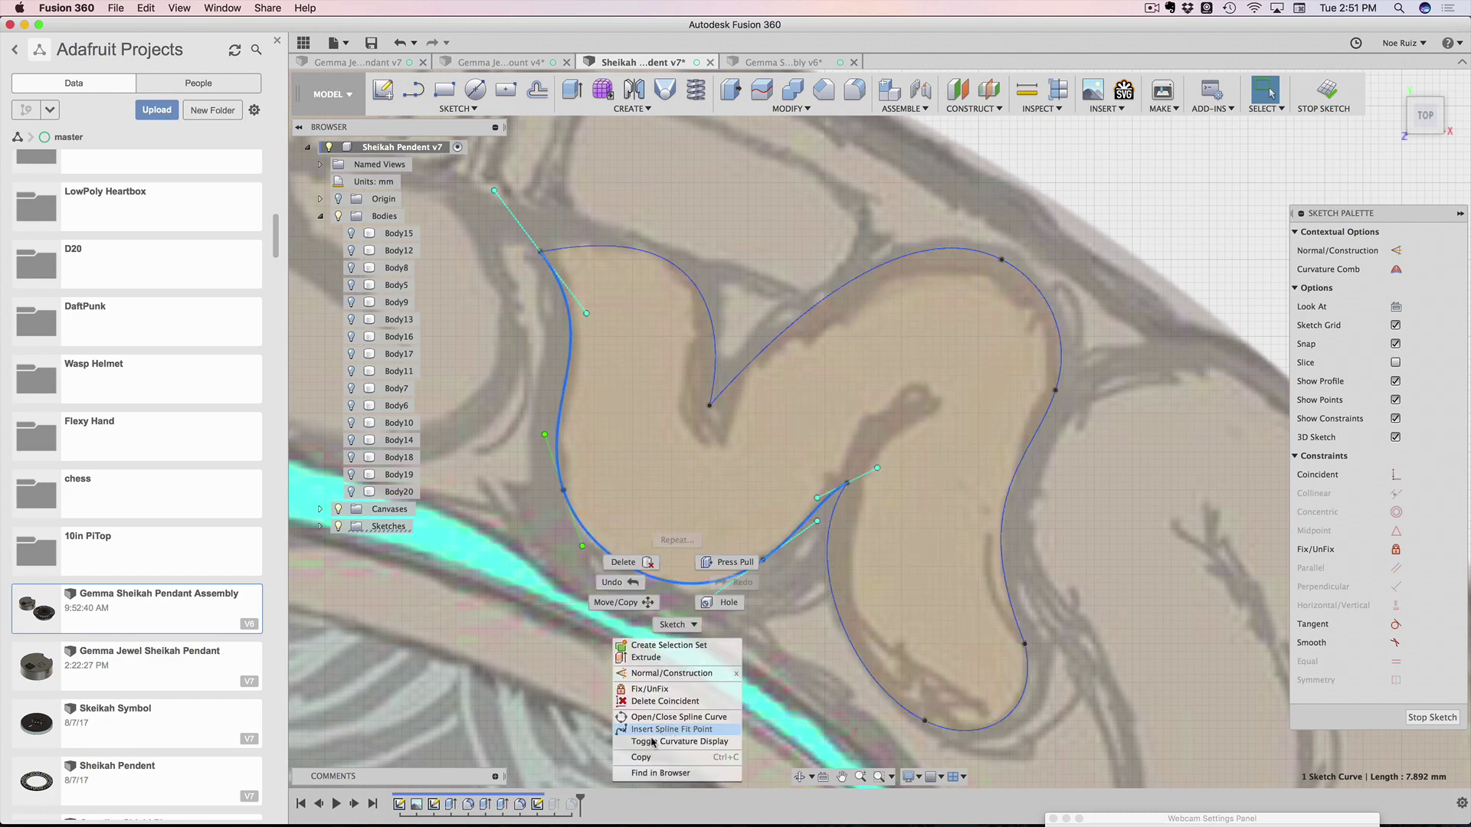
pyautogui.click(684, 742)
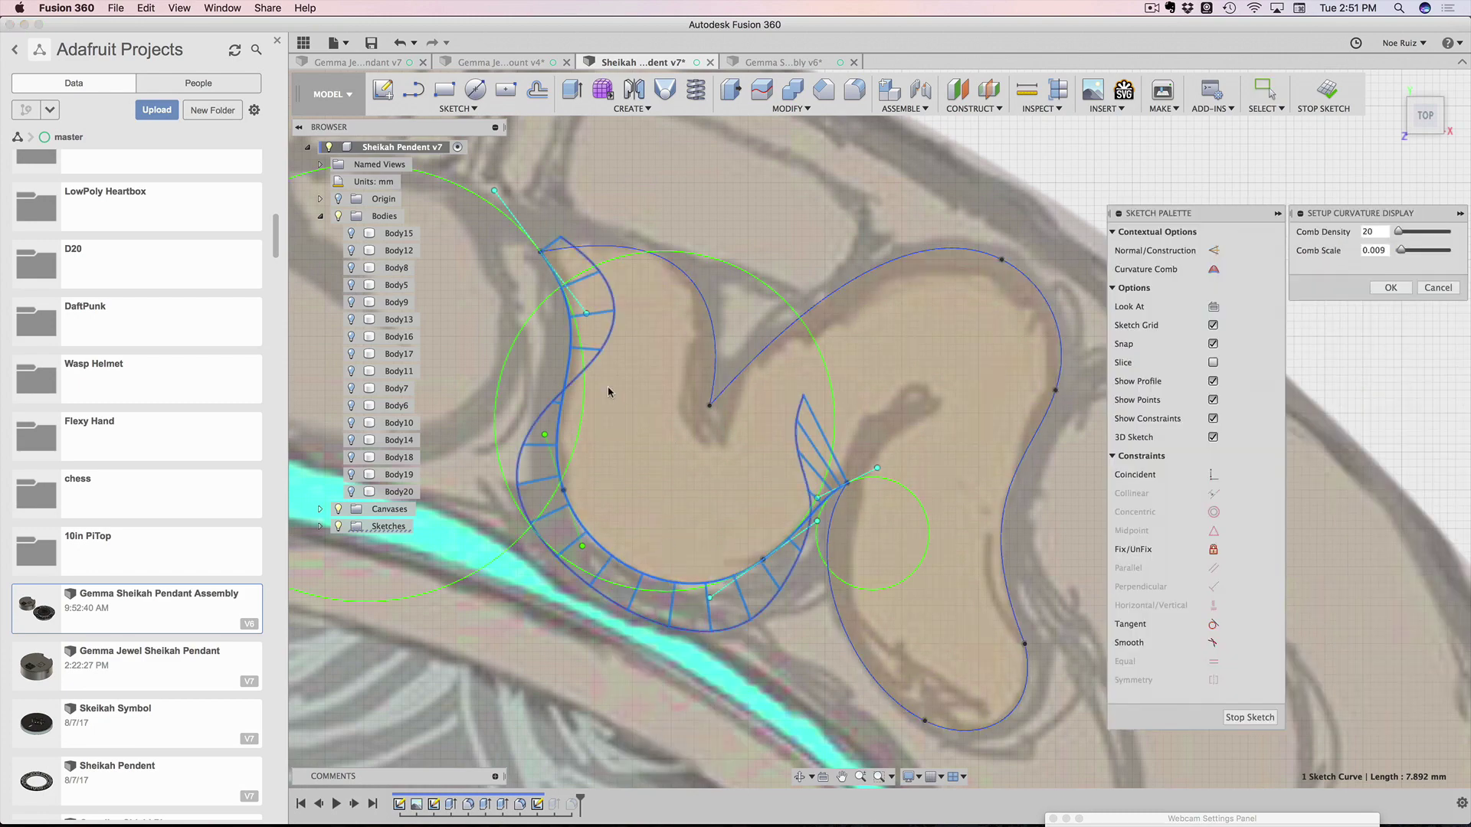
pyautogui.moveTo(643, 431); pyautogui.dragTo(782, 446, button='middle')
pyautogui.scroll(3, 782, 444)
pyautogui.scroll(-3, 782, 444)
pyautogui.scroll(-1, 782, 448)
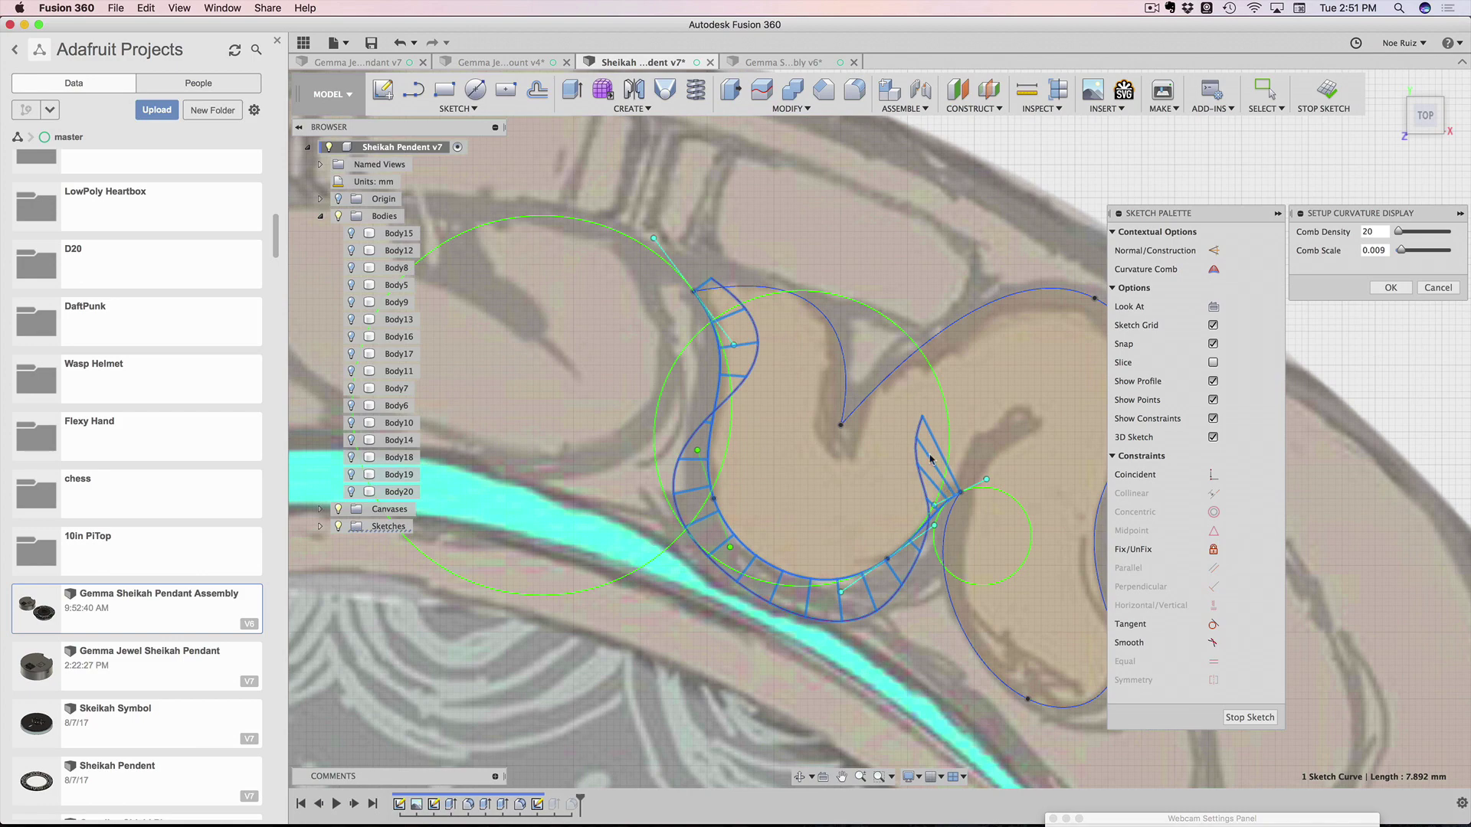
pyautogui.scroll(2, 930, 459)
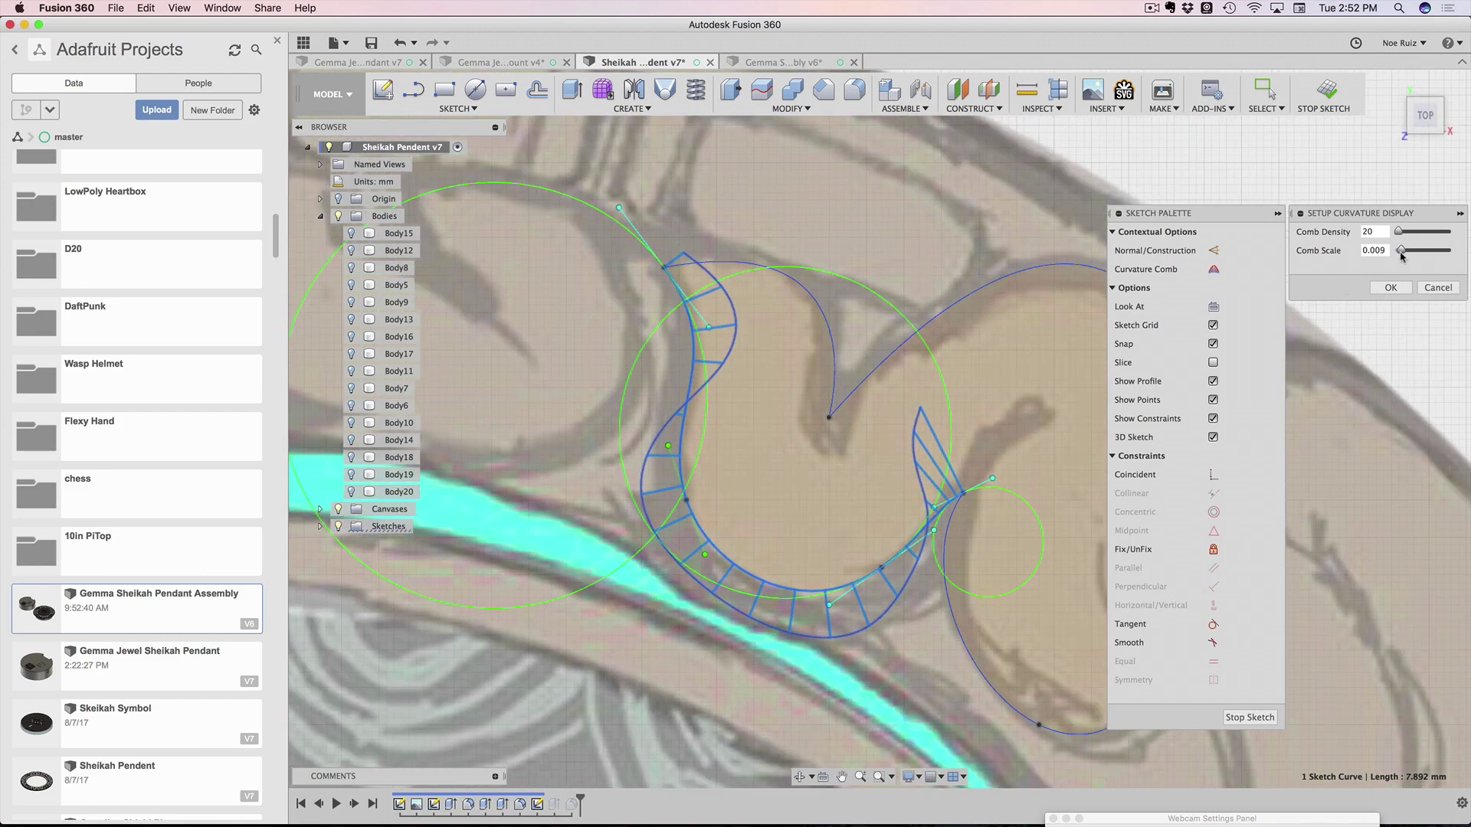
# Try a curvature comb density of 35 and scale of 0.001, cancel the curvature setup and finish the sketch
pyautogui.moveTo(1406, 253)
pyautogui.mouseDown()
pyautogui.moveTo(1394, 253)
pyautogui.moveTo(1403, 231)
pyautogui.moveTo(1426, 234)
pyautogui.moveTo(1399, 233)
pyautogui.moveTo(1414, 234)
pyautogui.moveTo(1397, 253)
pyautogui.mouseUp()
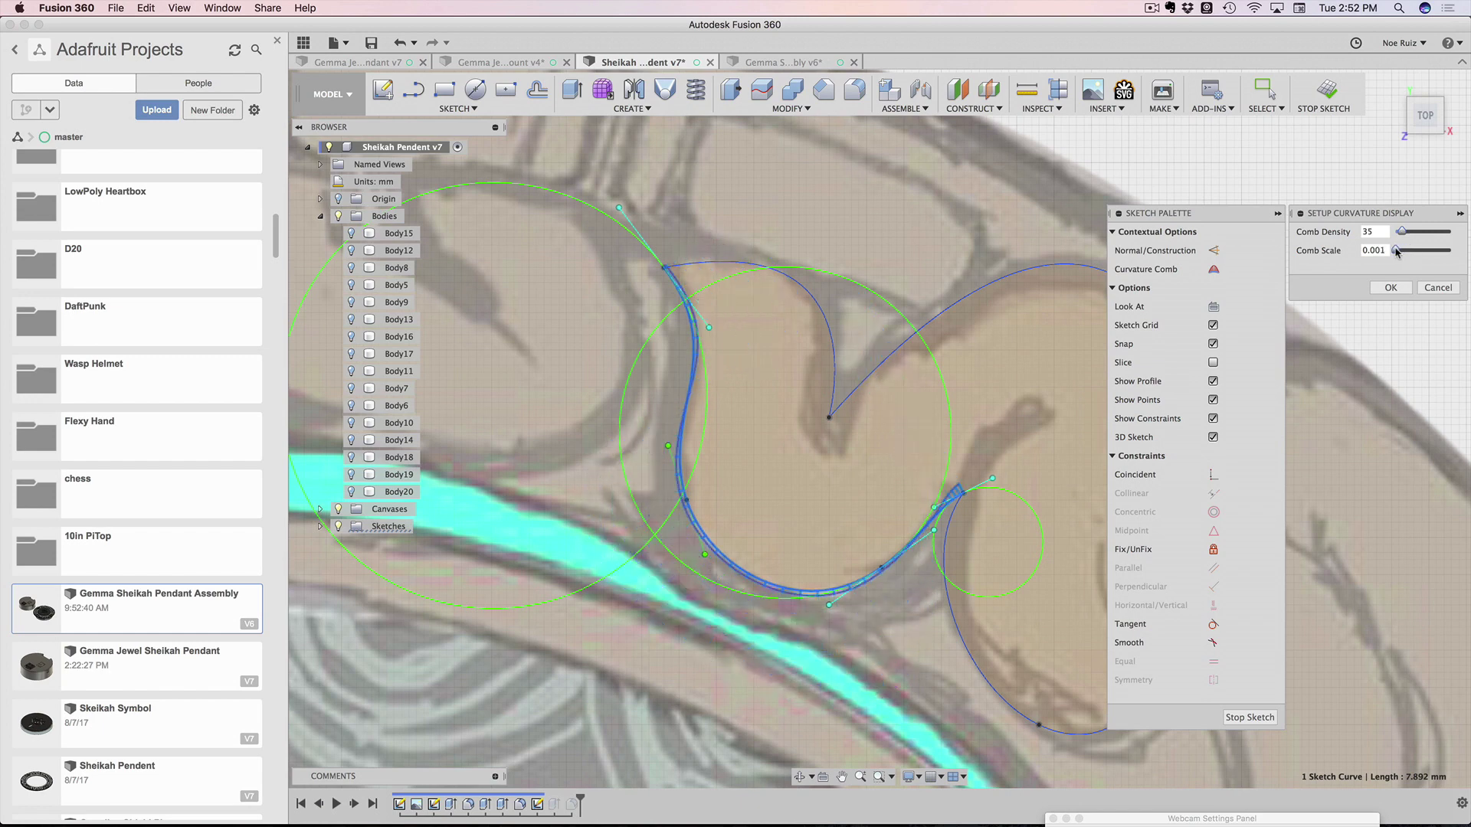
pyautogui.click(1438, 288)
pyautogui.scroll(-2, 804, 542)
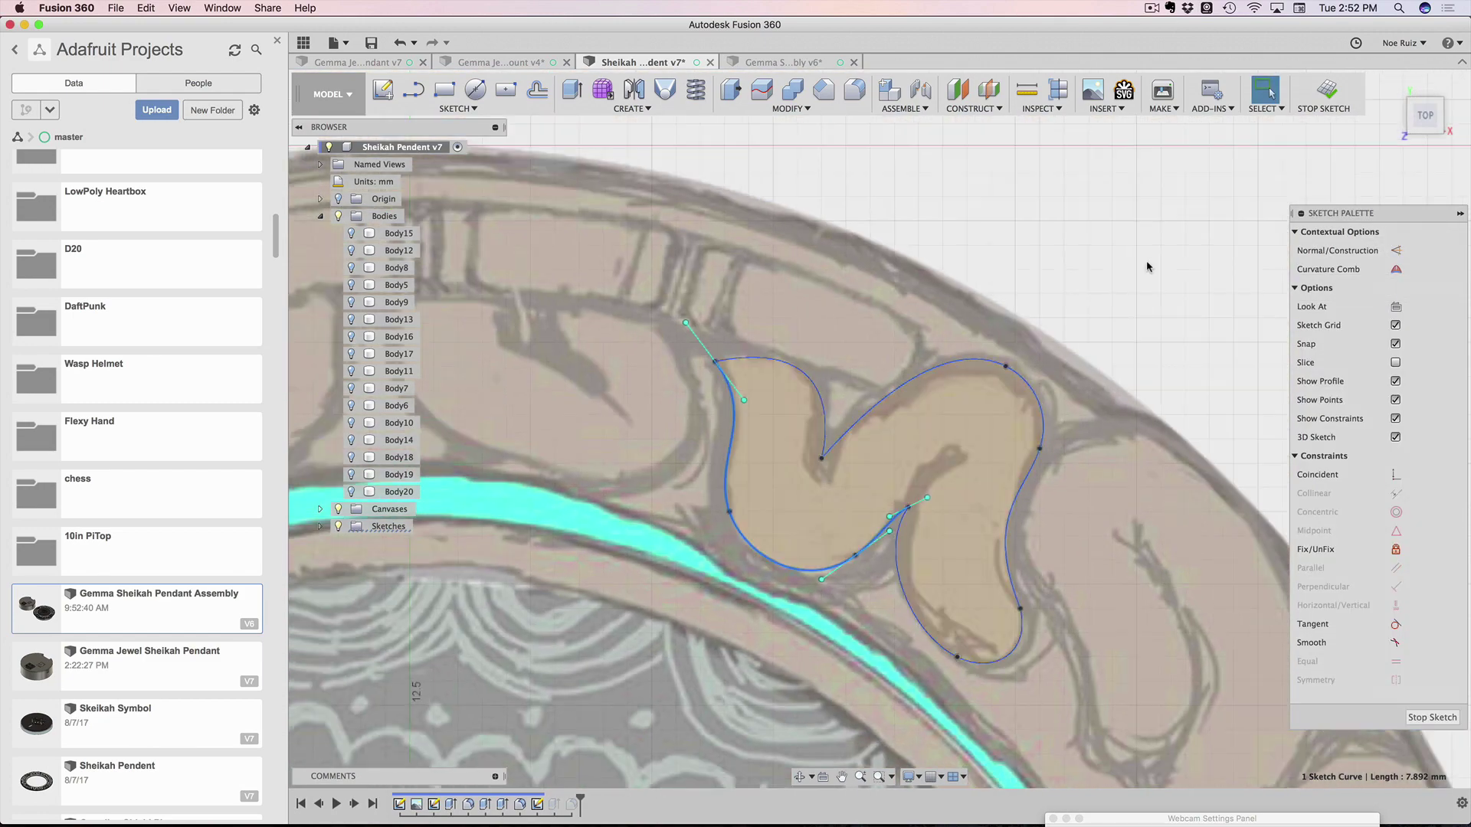
pyautogui.click(1147, 267)
pyautogui.scroll(1, 1094, 331)
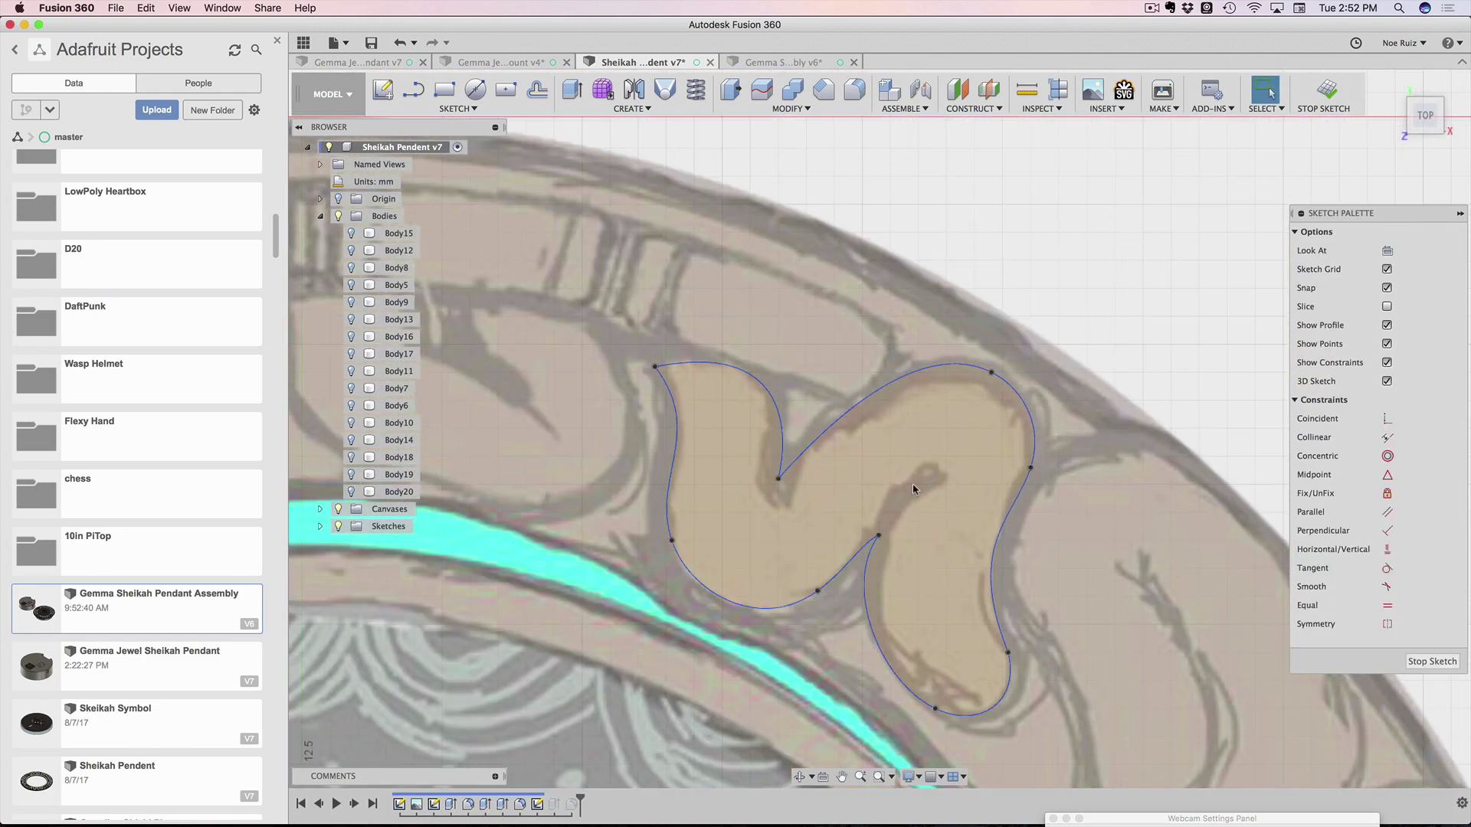
pyautogui.click(1326, 92)
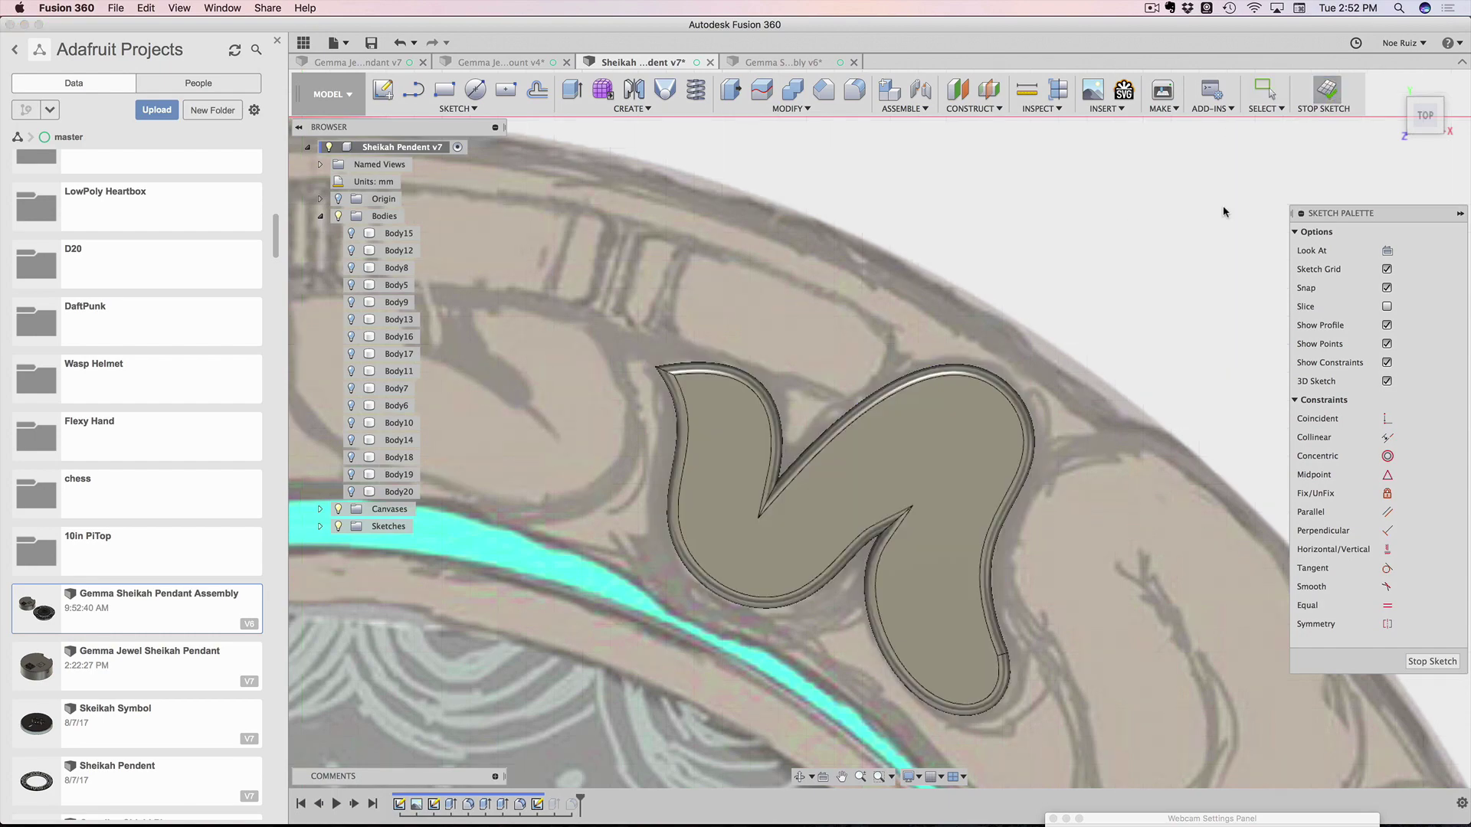
# Show all the hidden pendant bodies from Body15 through Body20 alongside the new curl
pyautogui.scroll(-5, 1135, 305)
pyautogui.moveTo(1133, 300); pyautogui.dragTo(1128, 200, button='middle')
pyautogui.scroll(3, 1142, 299)
pyautogui.scroll(-5, 1142, 299)
pyautogui.moveTo(1160, 297); pyautogui.dragTo(1117, 263, button='middle')
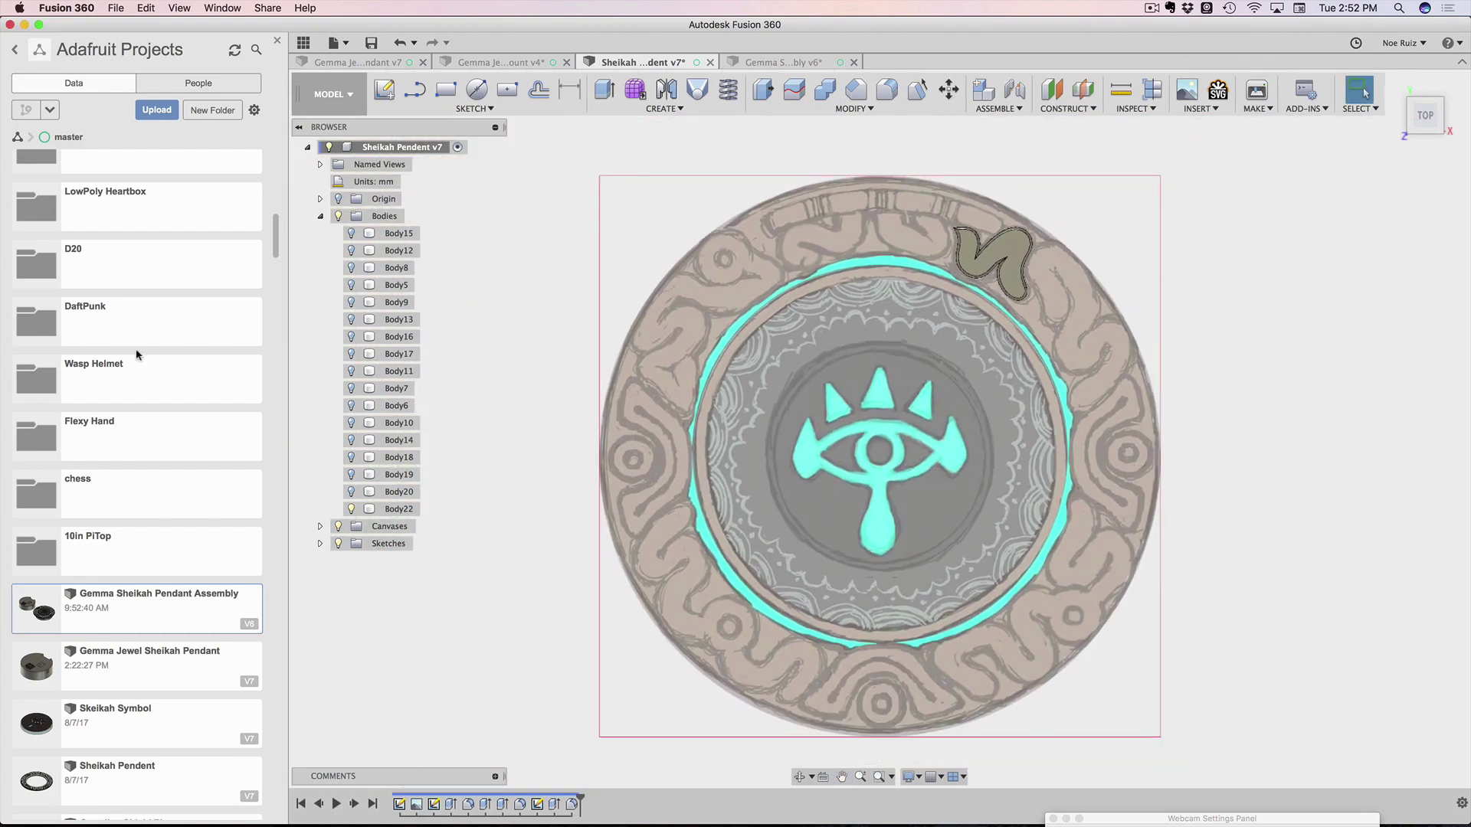
pyautogui.click(399, 232)
pyautogui.keyDown('super'); pyautogui.click(397, 492); pyautogui.keyUp('super')
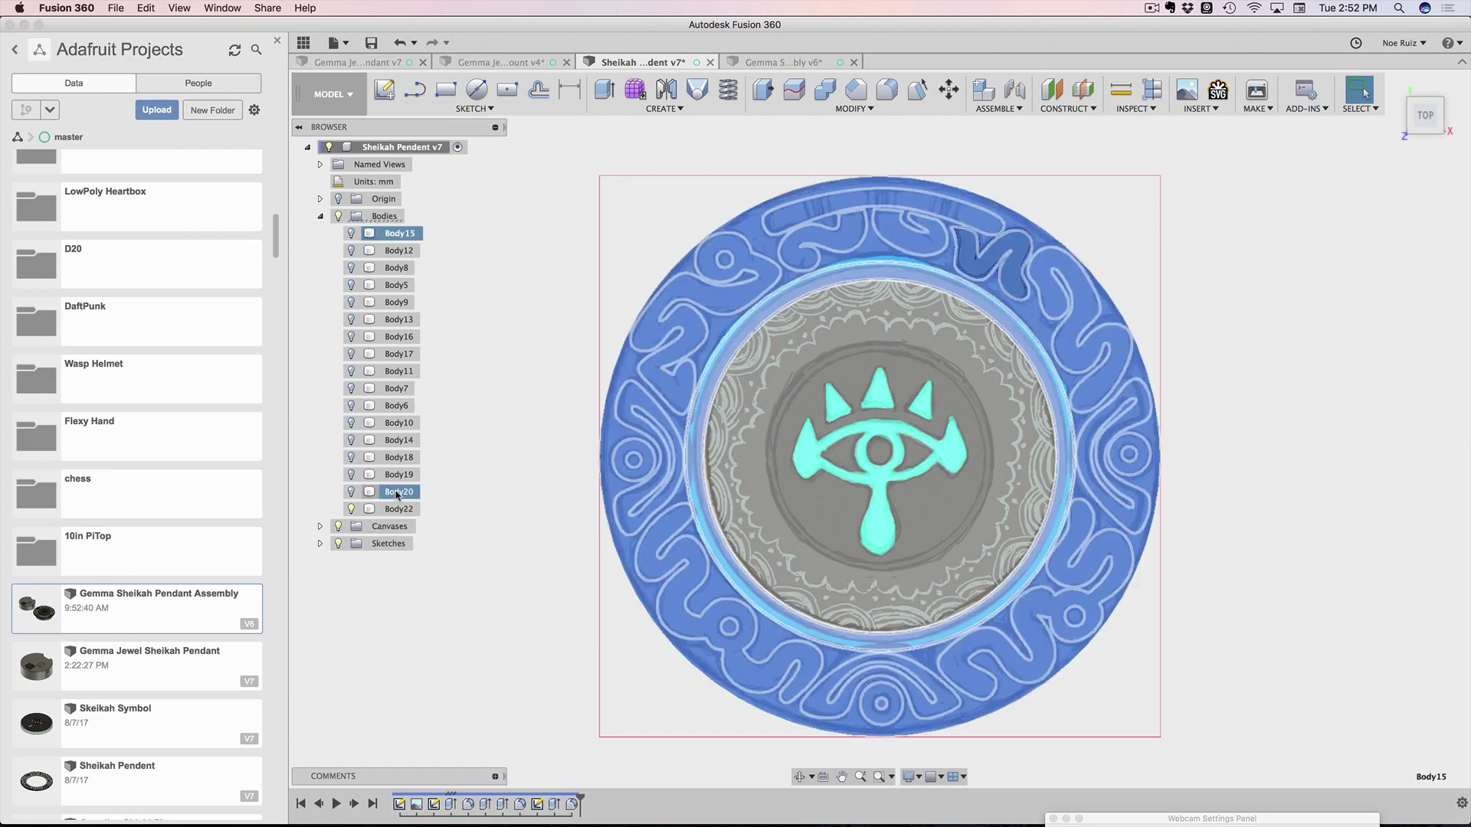
pyautogui.keyDown('shift'); pyautogui.click(396, 492); pyautogui.keyUp('shift')
pyautogui.press('v')
# Examine the full pendant from above and at an angle, comparing the filleted engraved curls around its ring
pyautogui.keyDown('shift'); pyautogui.moveTo(504, 622); pyautogui.dragTo(623, 584, button='middle'); pyautogui.keyUp('shift')
pyautogui.scroll(5, 743, 582)
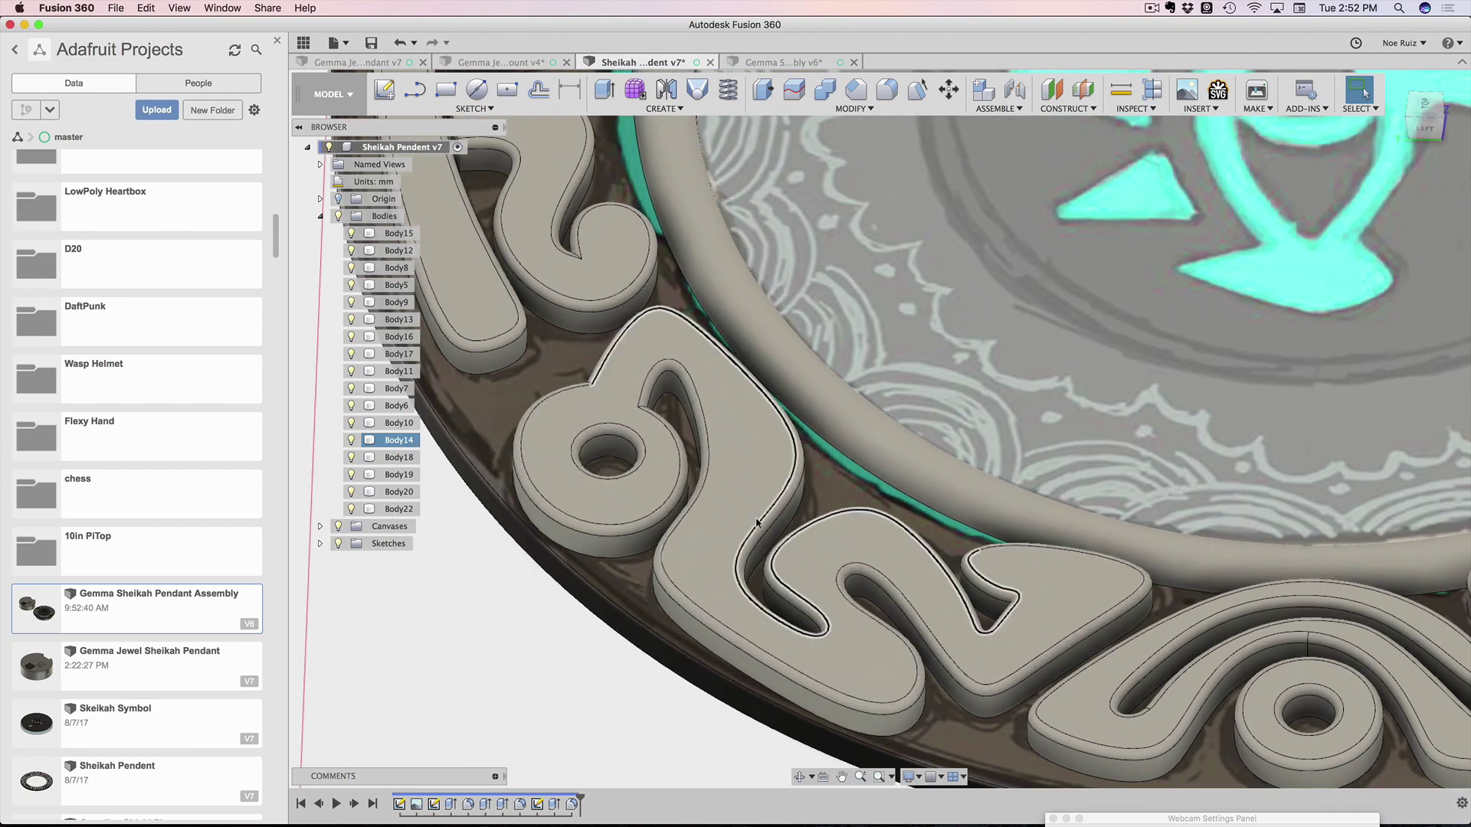
pyautogui.scroll(-6, 764, 452)
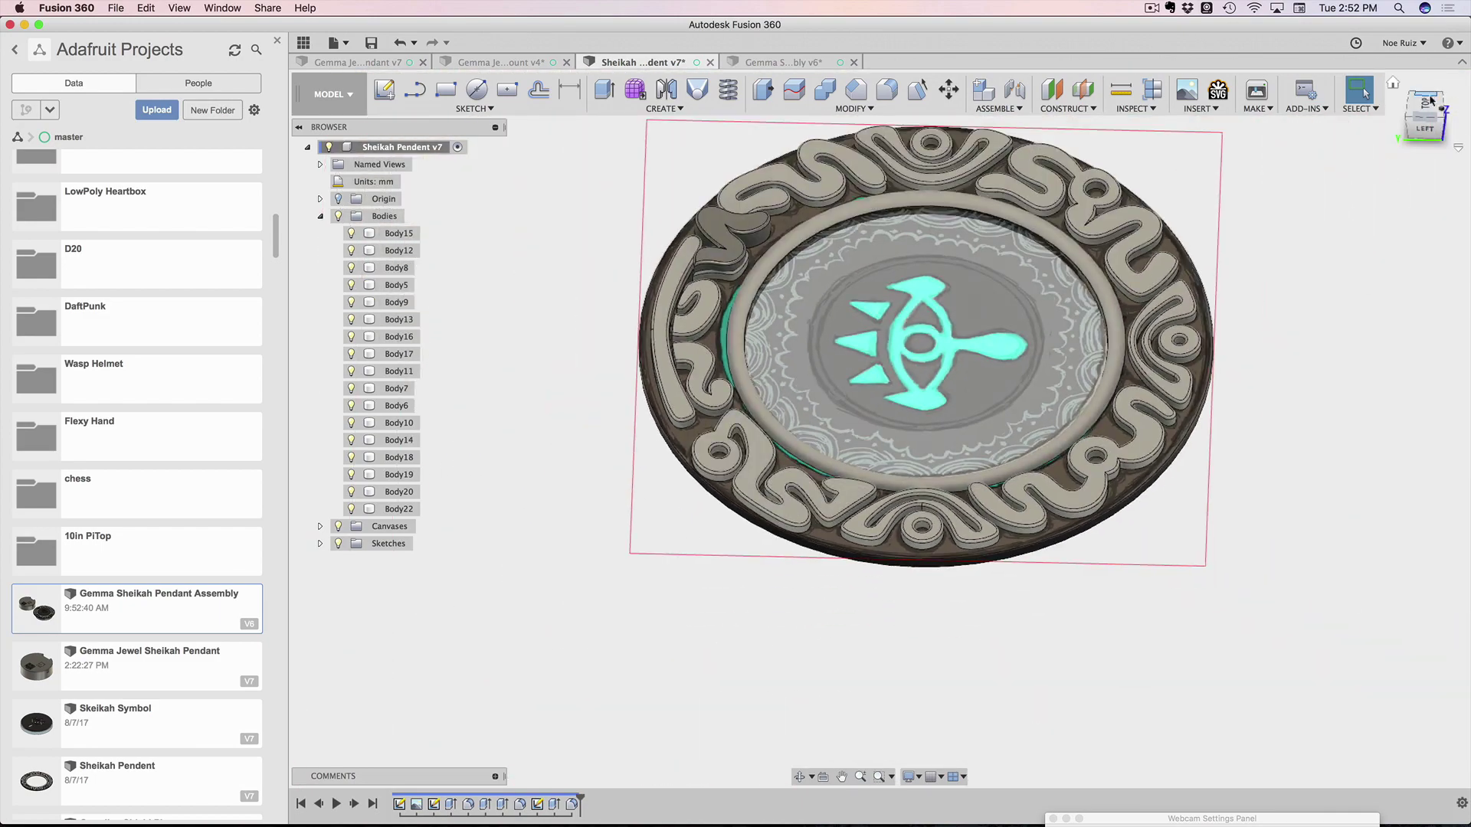
pyautogui.click(1429, 99)
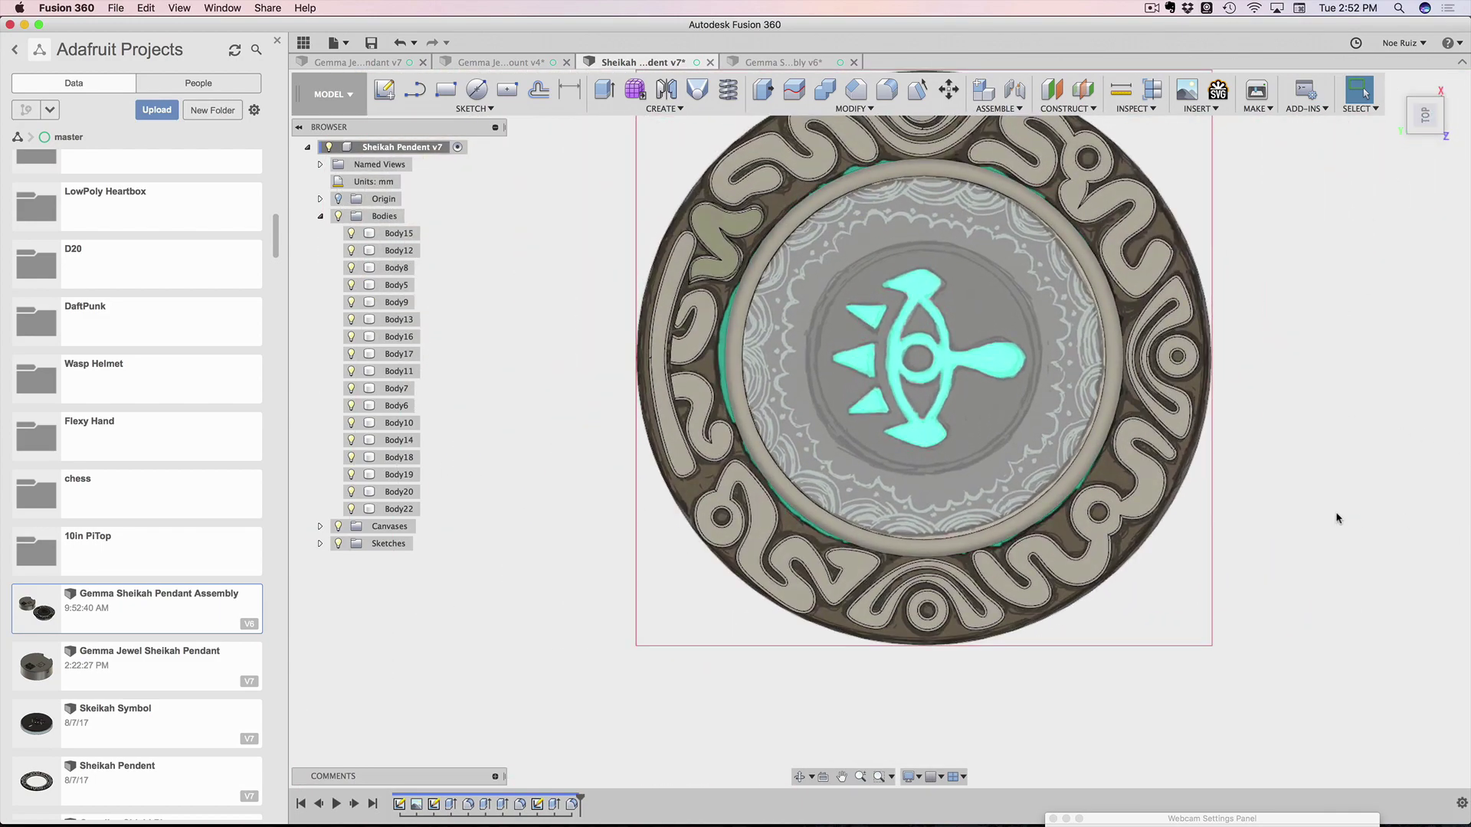
pyautogui.keyDown('shift'); pyautogui.moveTo(1346, 560); pyautogui.dragTo(1273, 529, button='middle'); pyautogui.keyUp('shift')
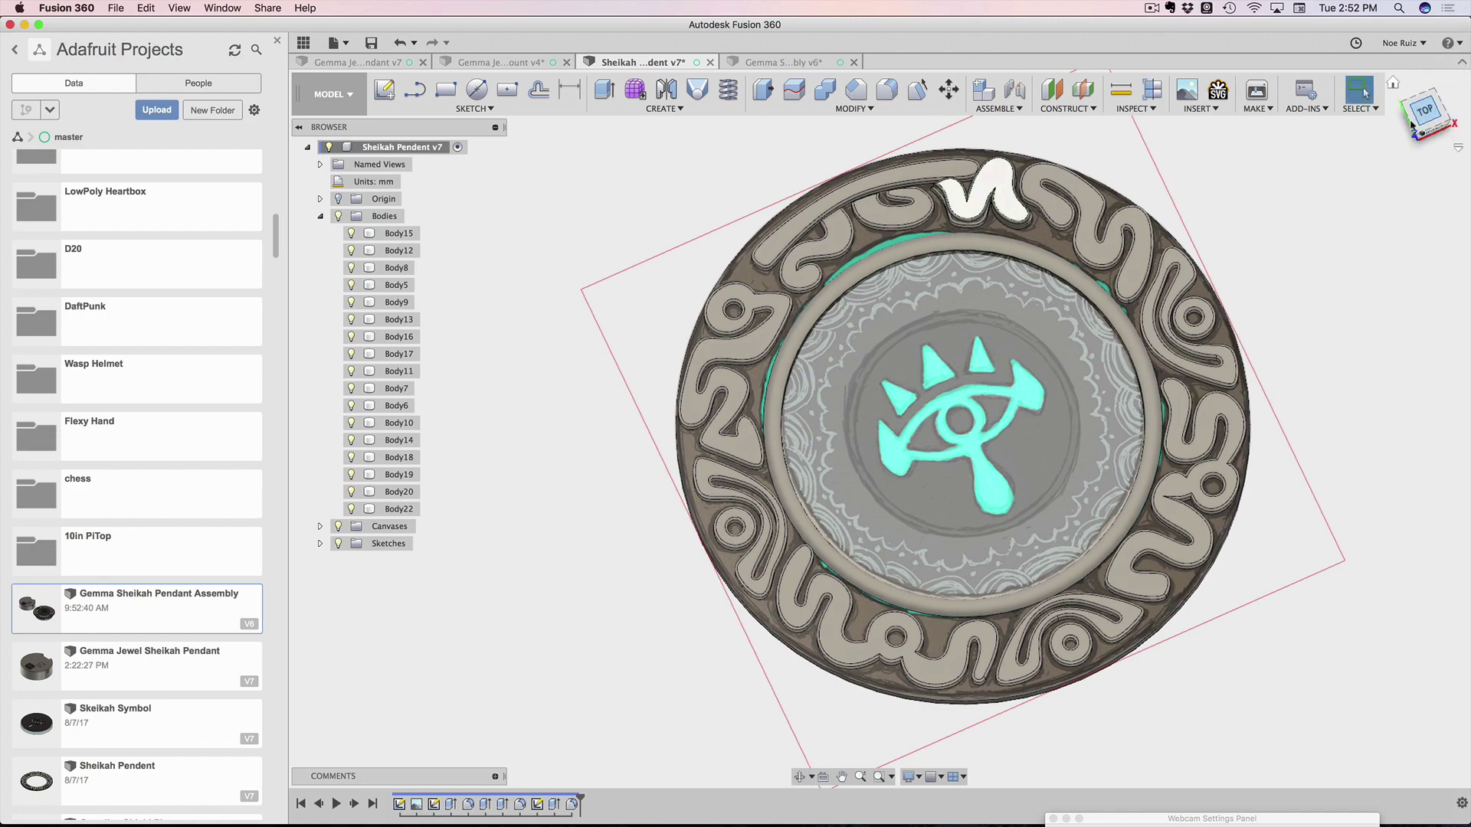
pyautogui.click(1421, 115)
pyautogui.scroll(5, 1149, 306)
pyautogui.scroll(-5, 690, 284)
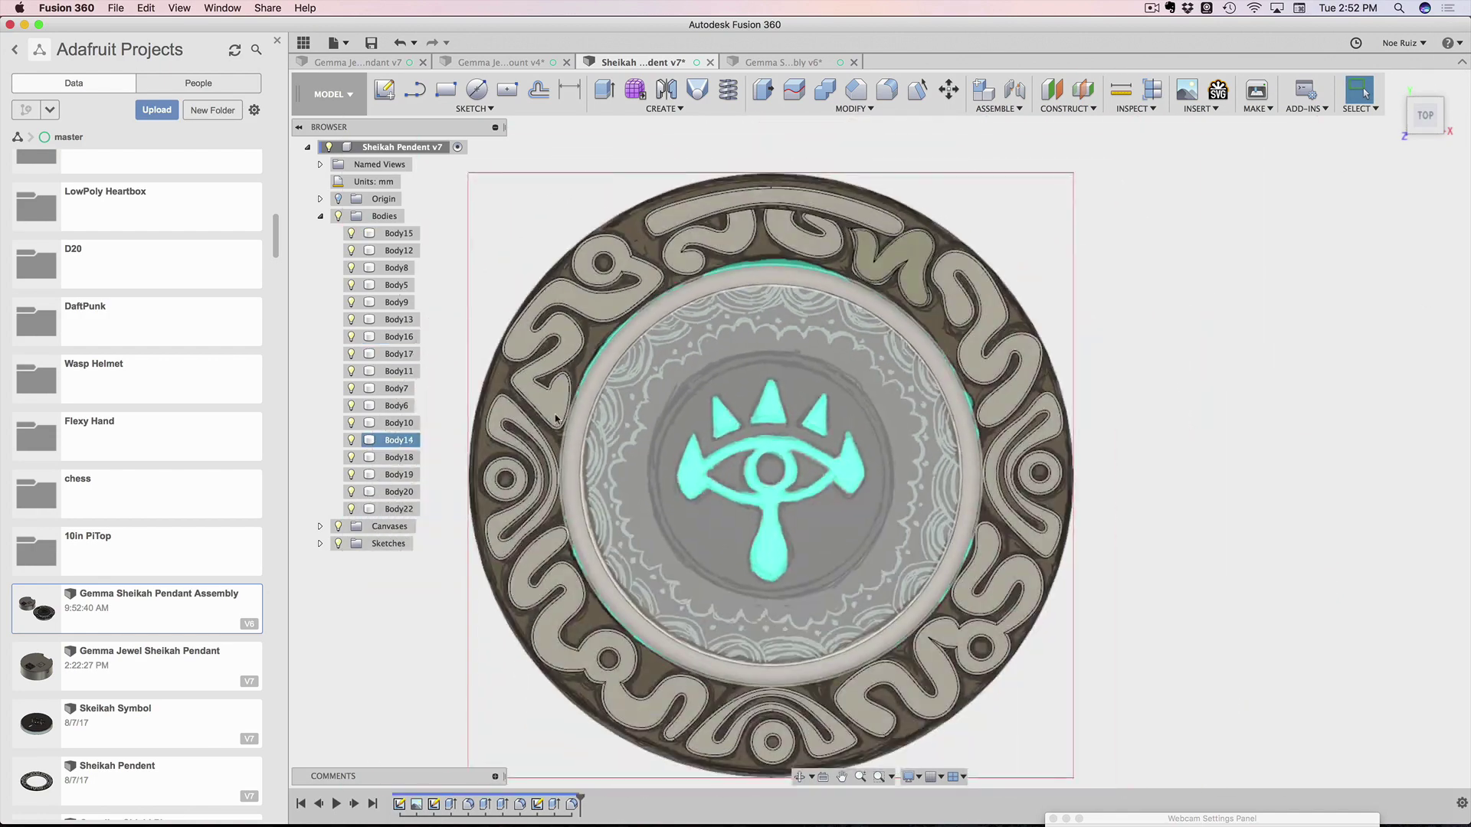
pyautogui.moveTo(555, 419); pyautogui.dragTo(634, 377, button='middle')
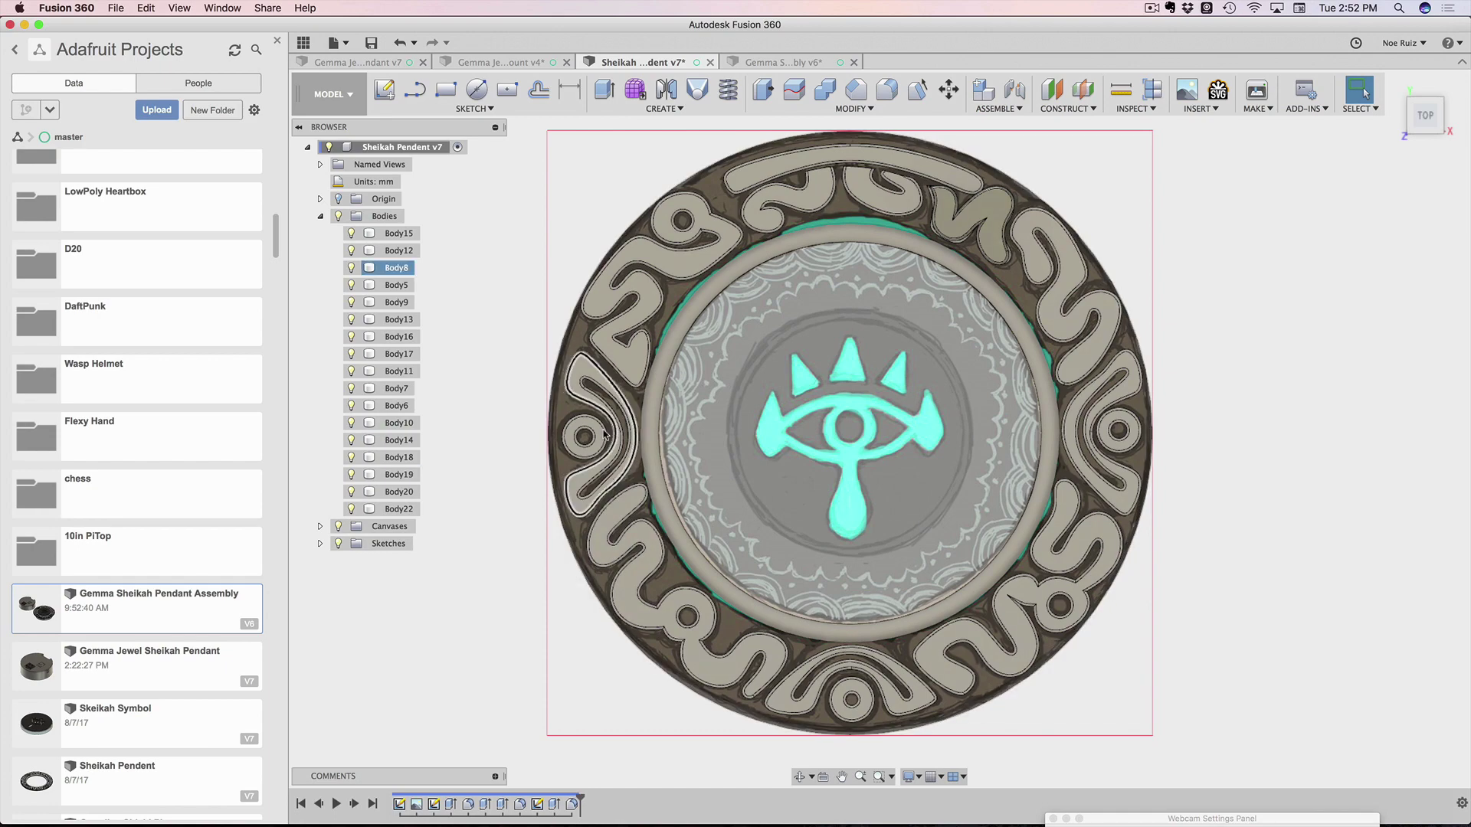
pyautogui.scroll(2, 510, 337)
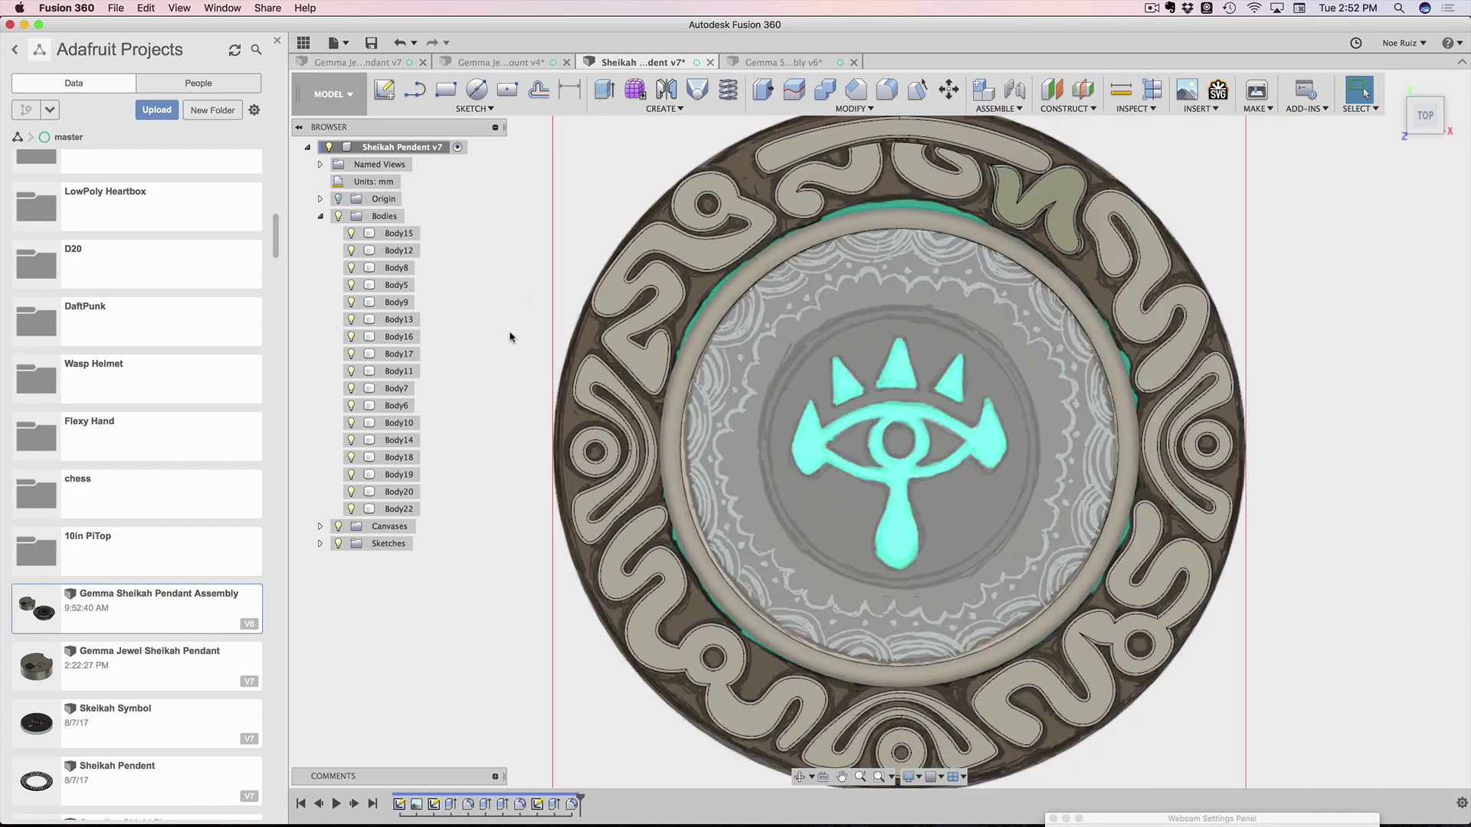
pyautogui.scroll(-2, 510, 337)
pyautogui.moveTo(512, 342); pyautogui.dragTo(501, 450, button='middle')
pyautogui.scroll(5, 564, 350)
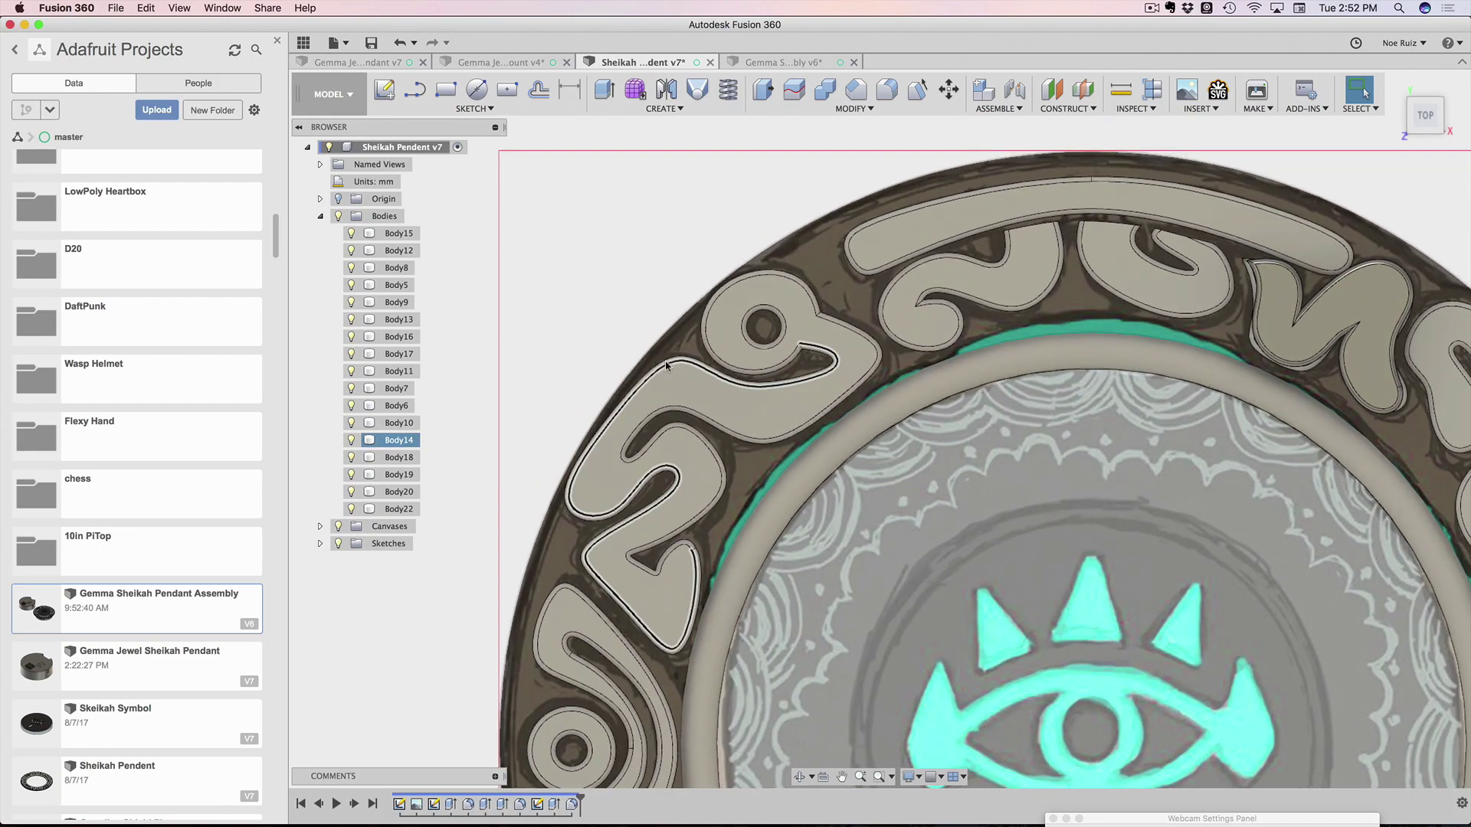
pyautogui.scroll(2, 657, 567)
pyautogui.scroll(-5, 705, 639)
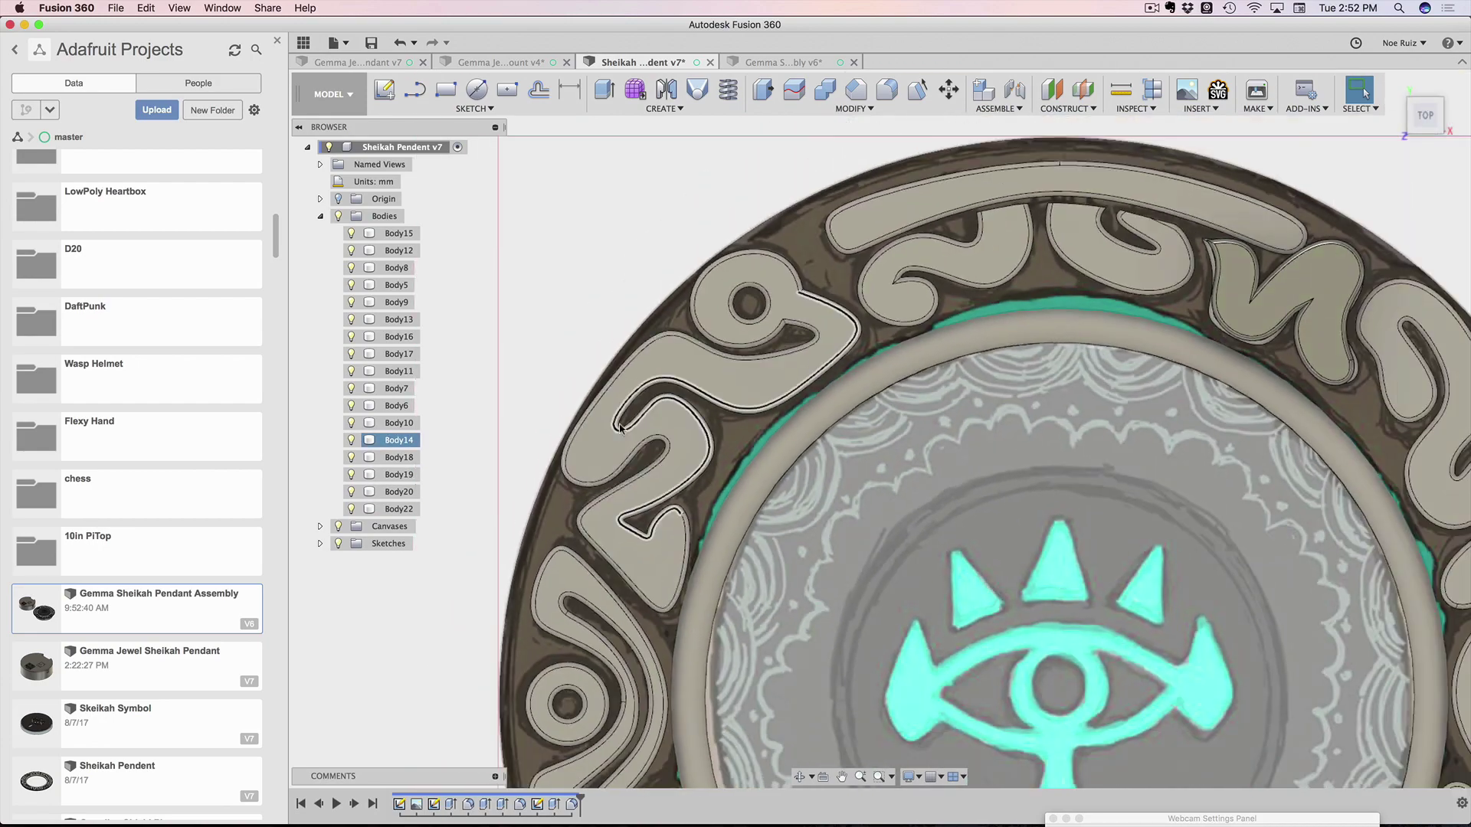
pyautogui.scroll(-2, 514, 381)
pyautogui.moveTo(498, 414); pyautogui.dragTo(546, 475, button='middle')
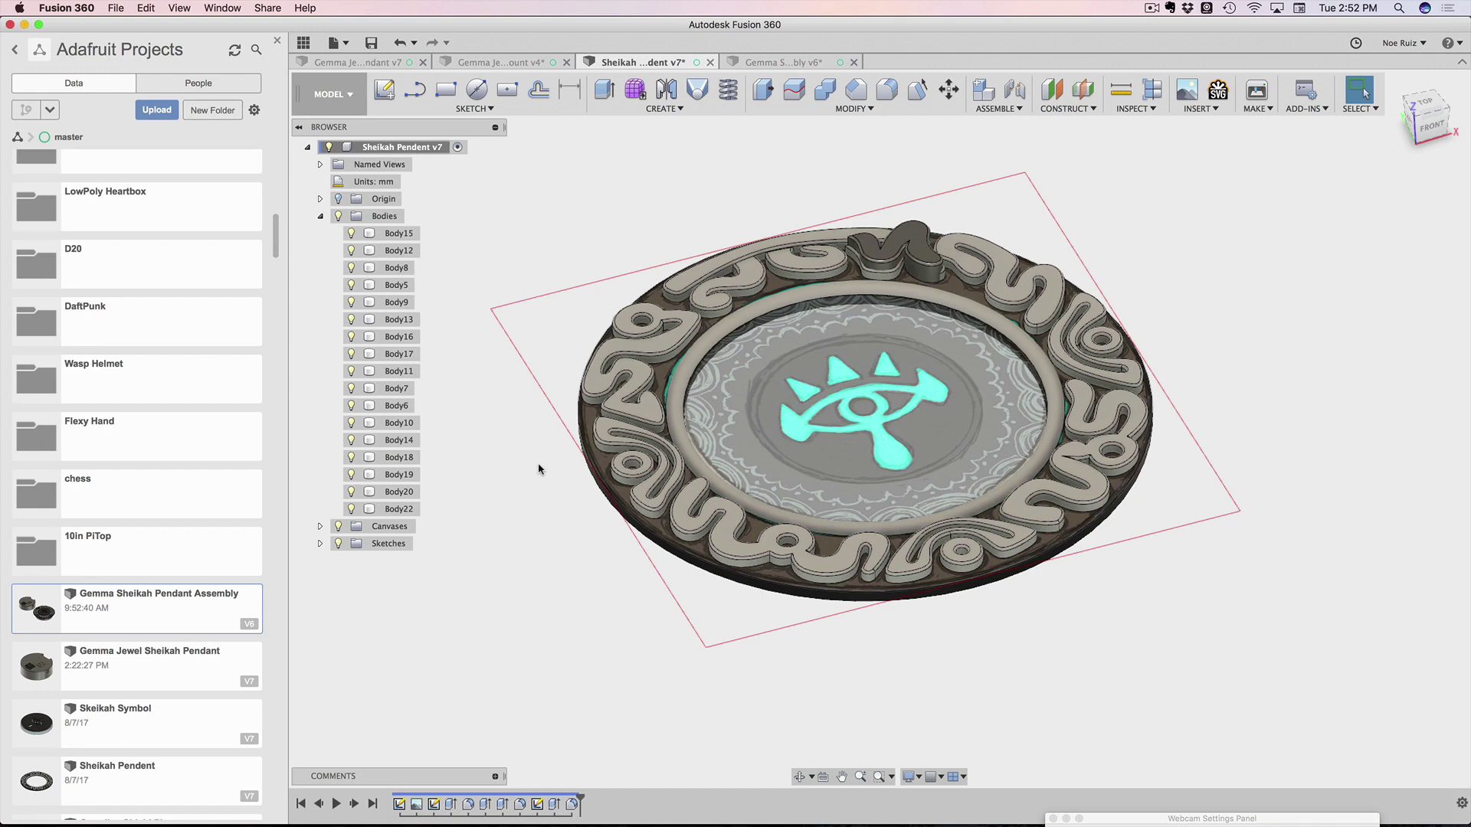